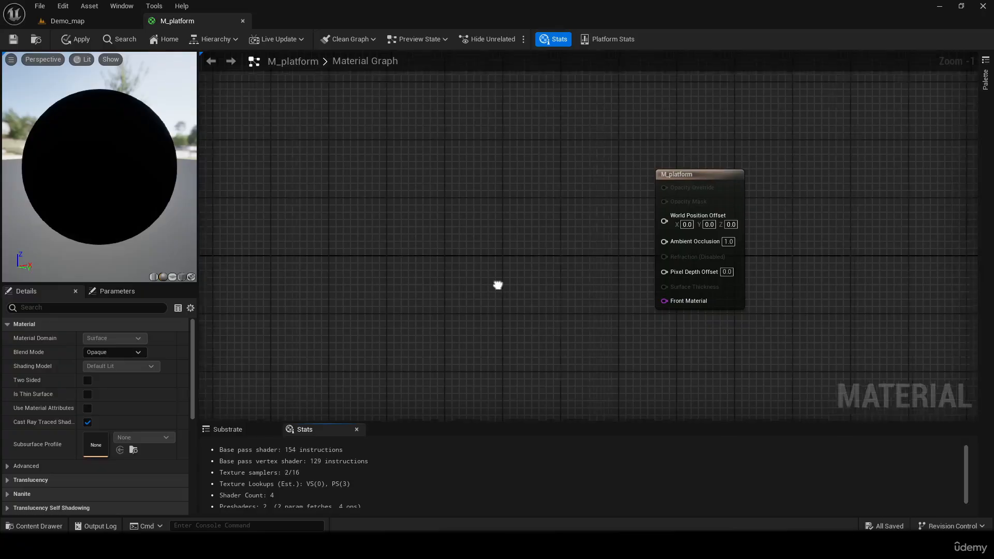
- Add a Substrate Slab BSDF node to the graph and place it up and to the left of the M_platform output node
right_click_drag(500, 285, 468, 284)
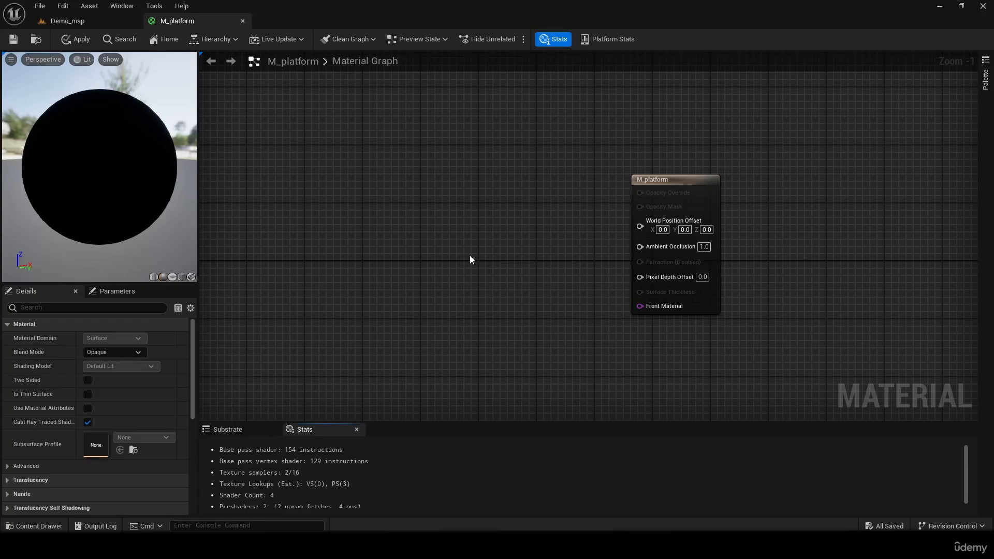
right_click_drag(464, 249, 433, 218)
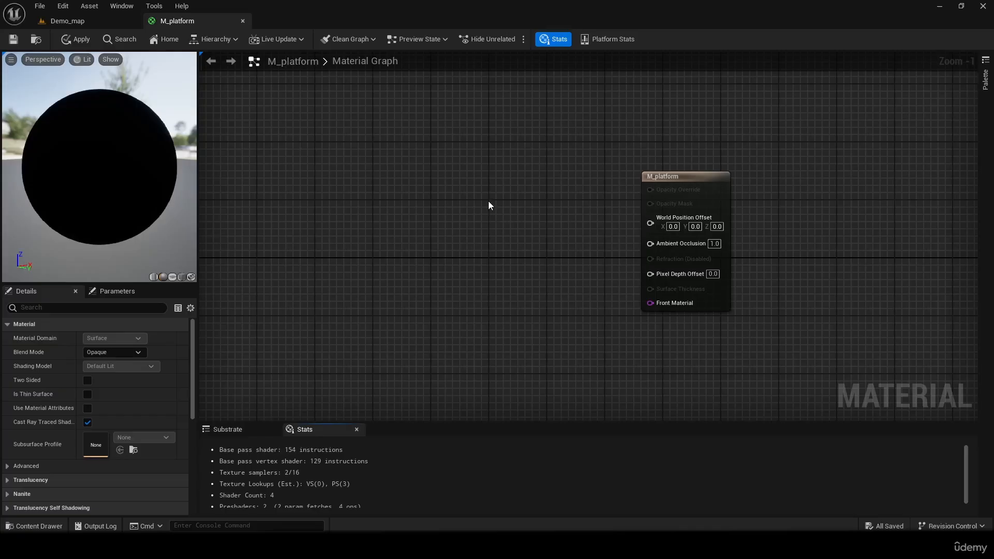
right_click(458, 209)
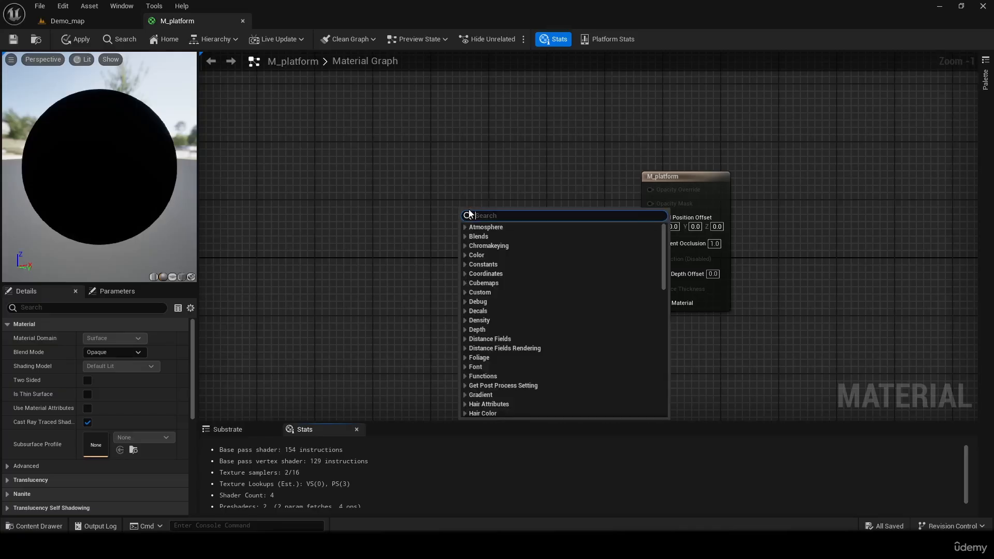
type("slab")
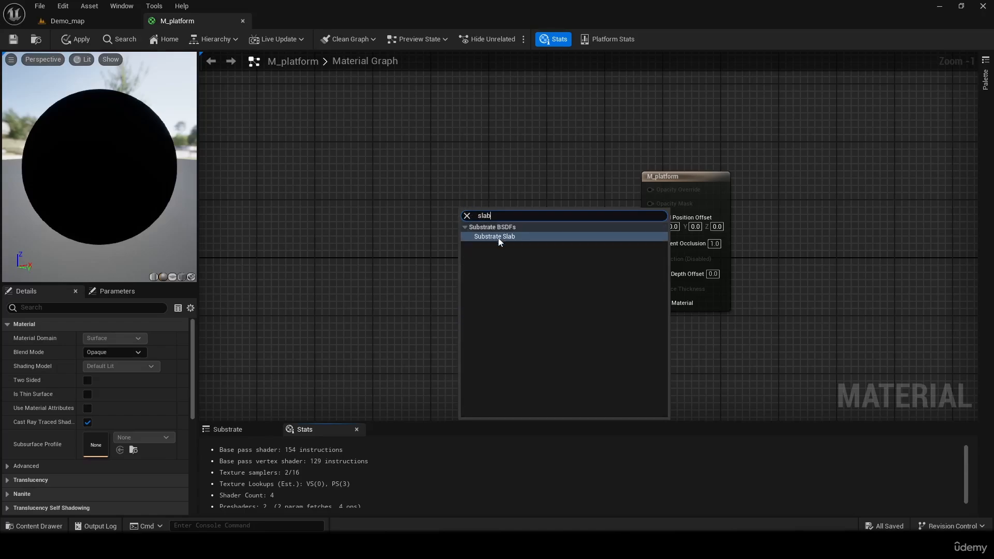
left_click(498, 237)
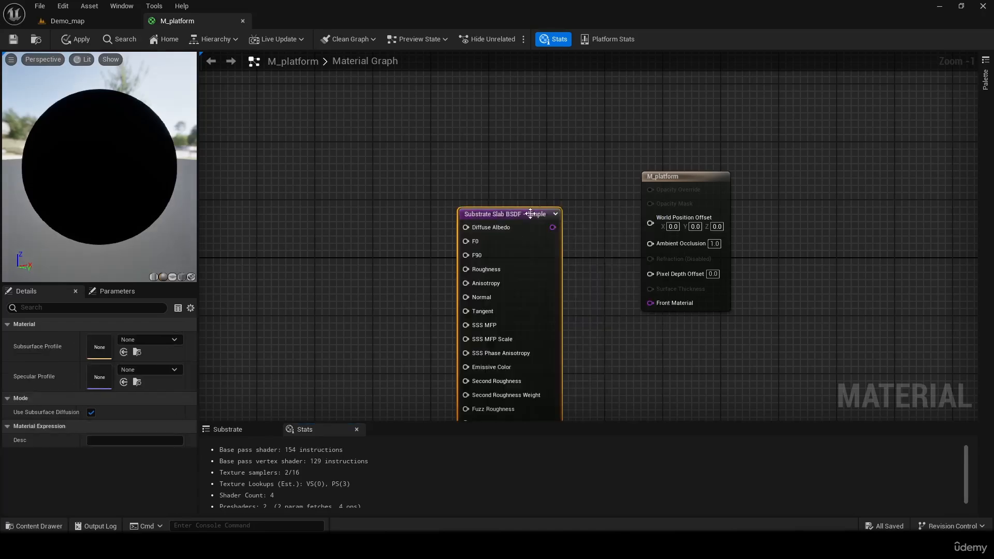
left_click_drag(529, 214, 424, 73)
right_click_drag(553, 203, 611, 166)
right_click_drag(510, 67, 493, 154)
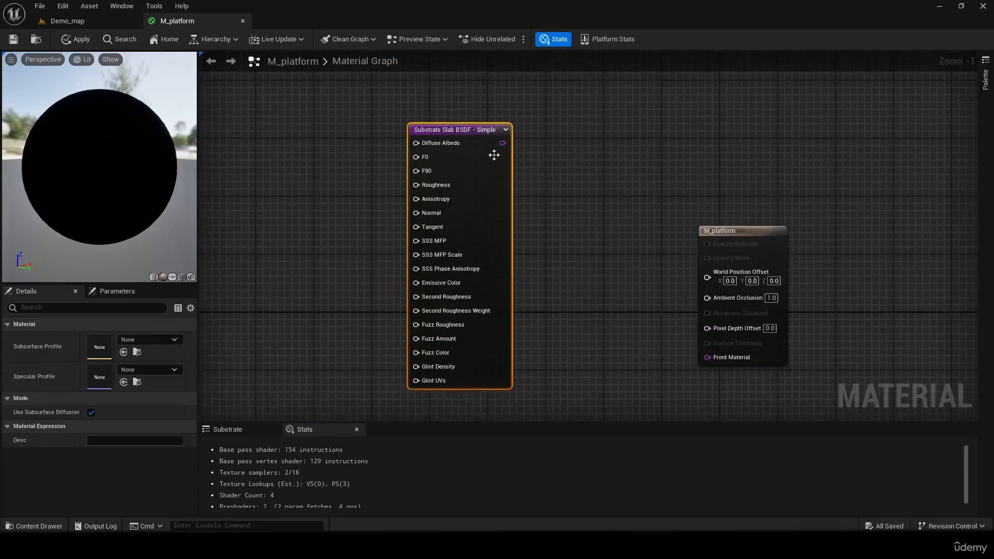
left_click_drag(477, 134, 507, 76)
- Duplicate the Substrate Slab BSDF node and place the copy directly below the original
right_click_drag(541, 394, 519, 191)
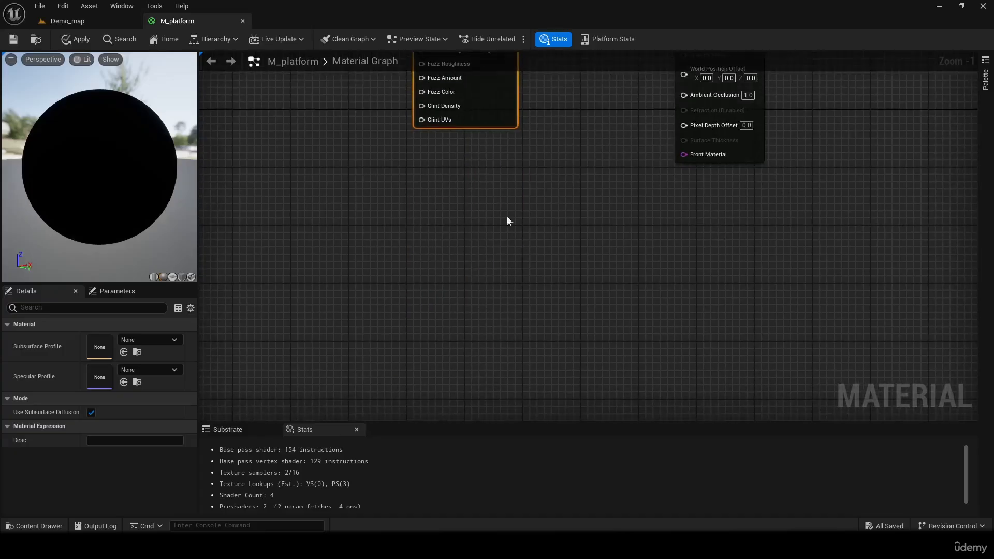
left_click(510, 220)
key("ctrl+v")
right_click_drag(580, 201, 520, 227)
left_click_drag(478, 263, 435, 163)
right_click_drag(492, 165, 516, 217)
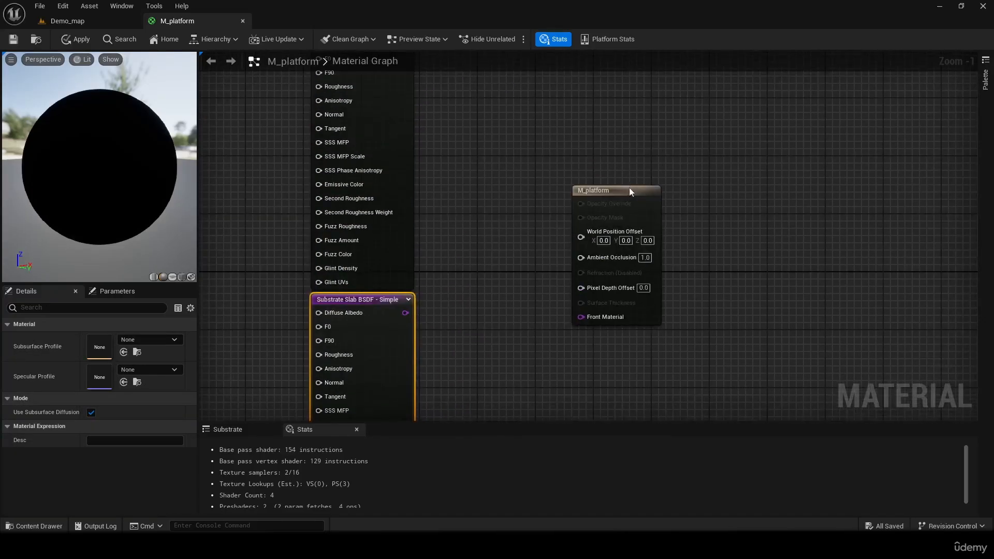
- Make room beside the output node, then add a Substrate Vertical Layer node and connect its output to Front Material
left_click_drag(629, 191, 755, 168)
right_click_drag(570, 150, 487, 201)
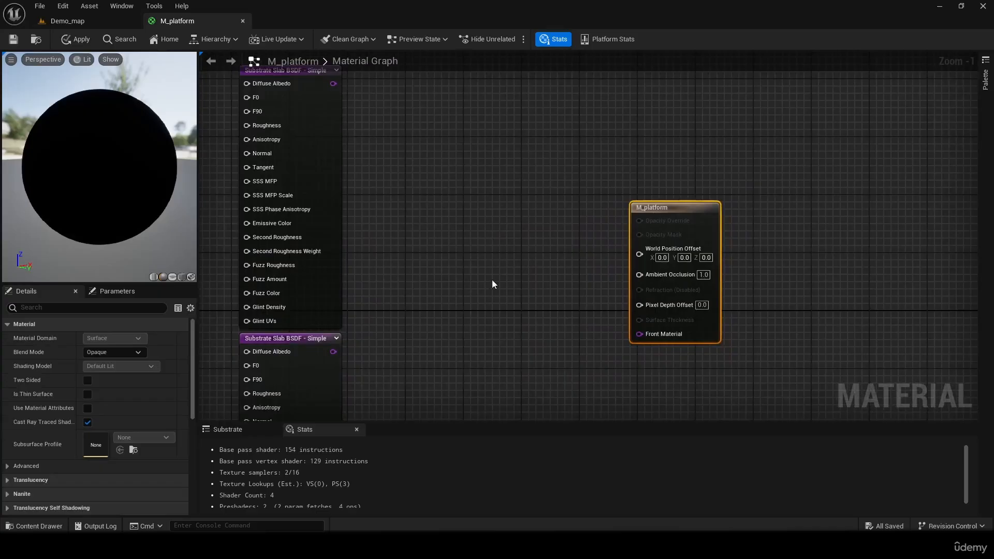
right_click_drag(492, 284, 458, 245)
right_click(424, 272)
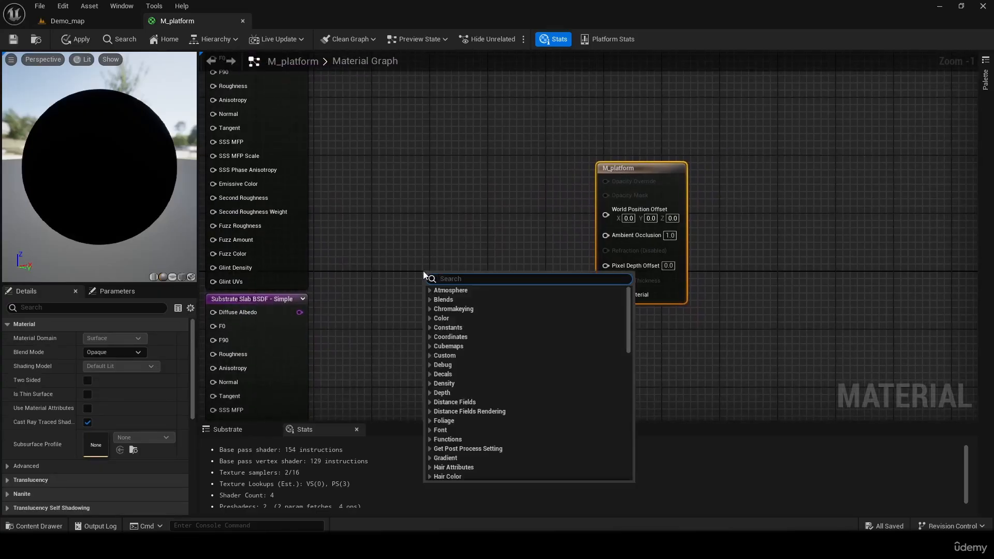
type("vertical")
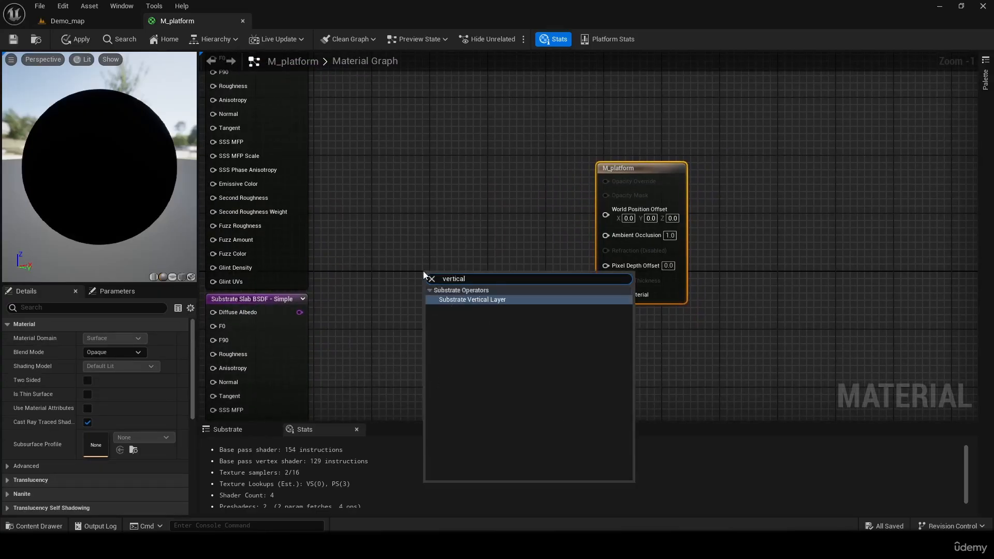
left_click(468, 299)
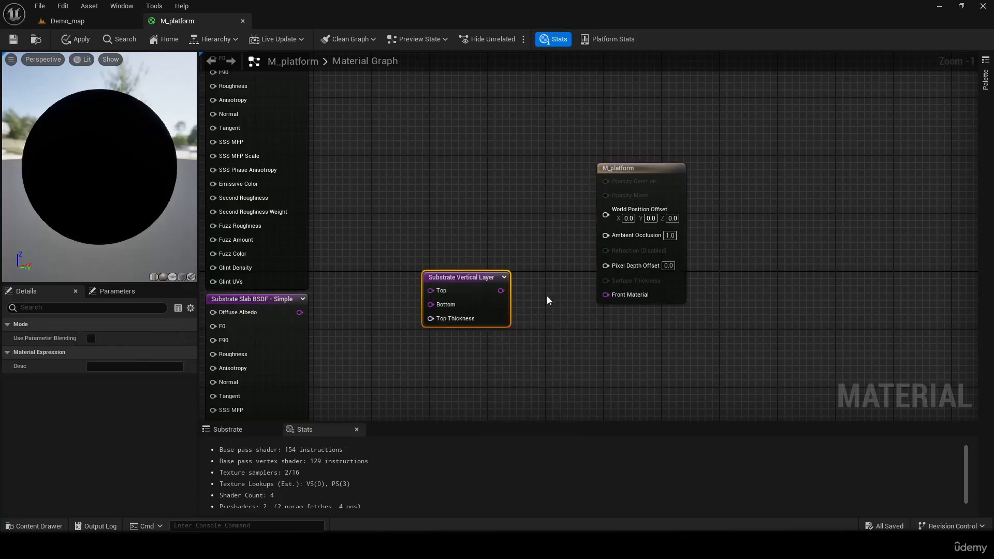
left_click_drag(503, 293, 606, 295)
- Connect the upper slab to the Vertical Layer's Top input and the lower slab to Bottom, and save the material
right_click_drag(391, 227, 555, 307)
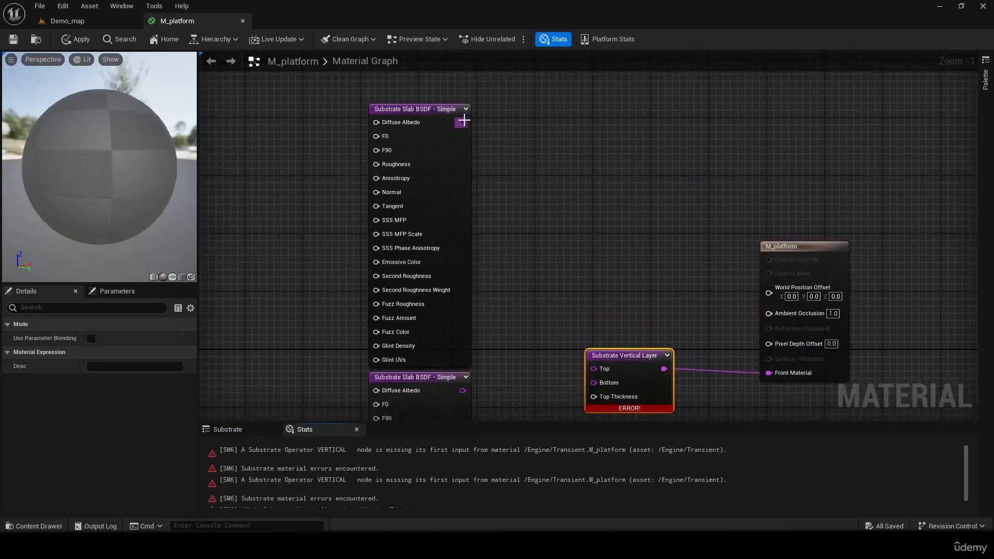
left_click_drag(462, 123, 594, 369)
right_click_drag(594, 368, 585, 221)
left_click_drag(453, 243, 601, 236)
scroll(394, 262, "down", 2)
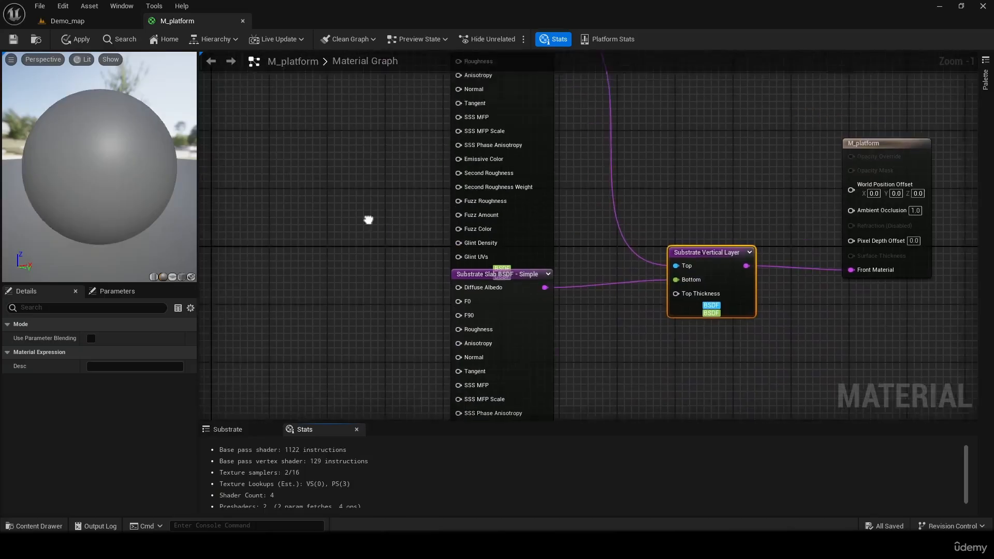
right_click_drag(387, 271, 438, 280)
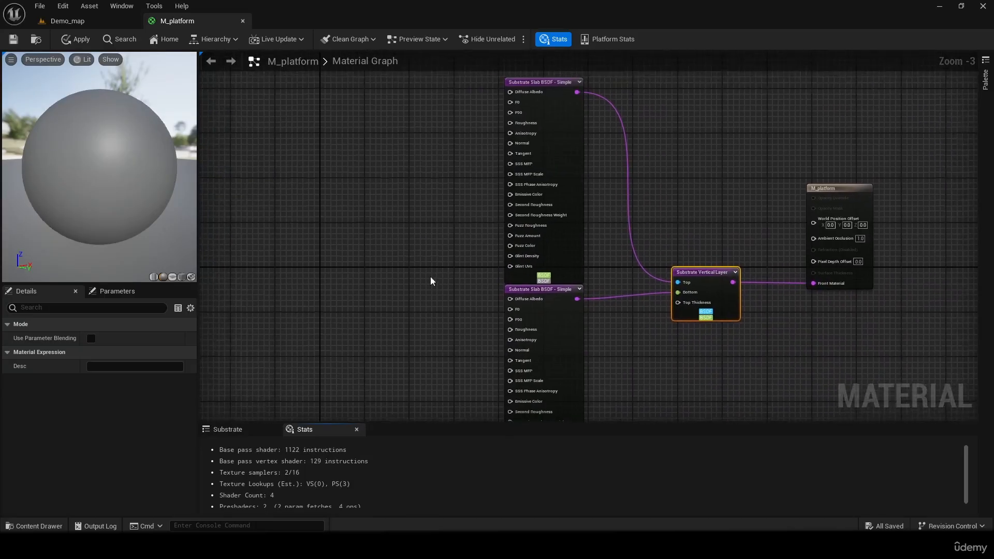
left_click(13, 40)
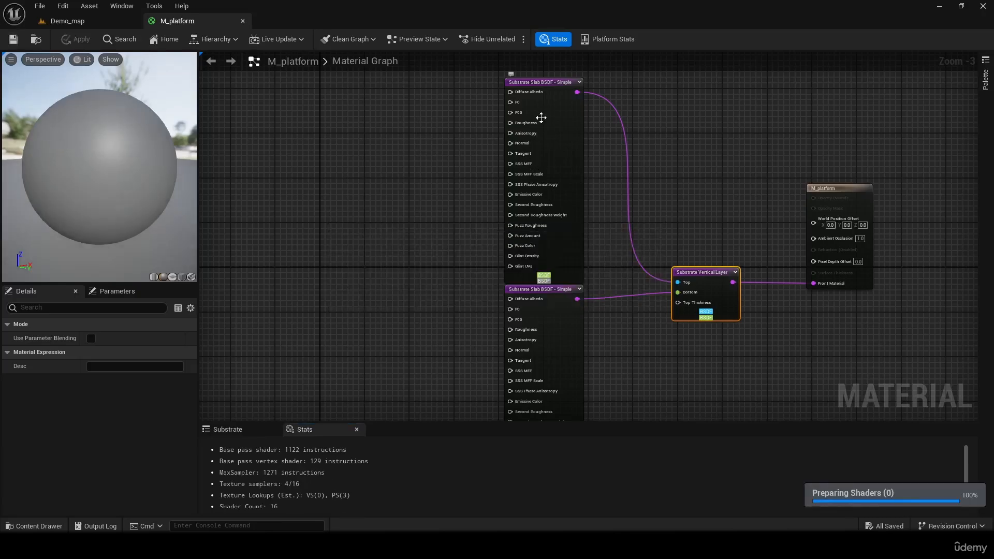
- Add a three-component vector constant and connect it to the upper slab's Diffuse Albedo
right_click_drag(623, 114, 642, 203)
scroll(447, 337, "up", 3)
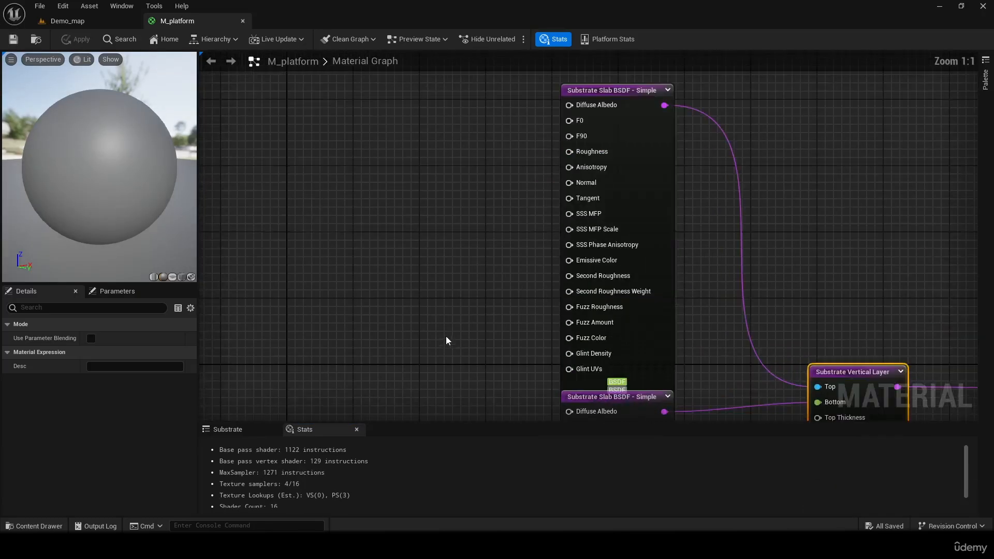
right_click_drag(430, 294, 456, 330)
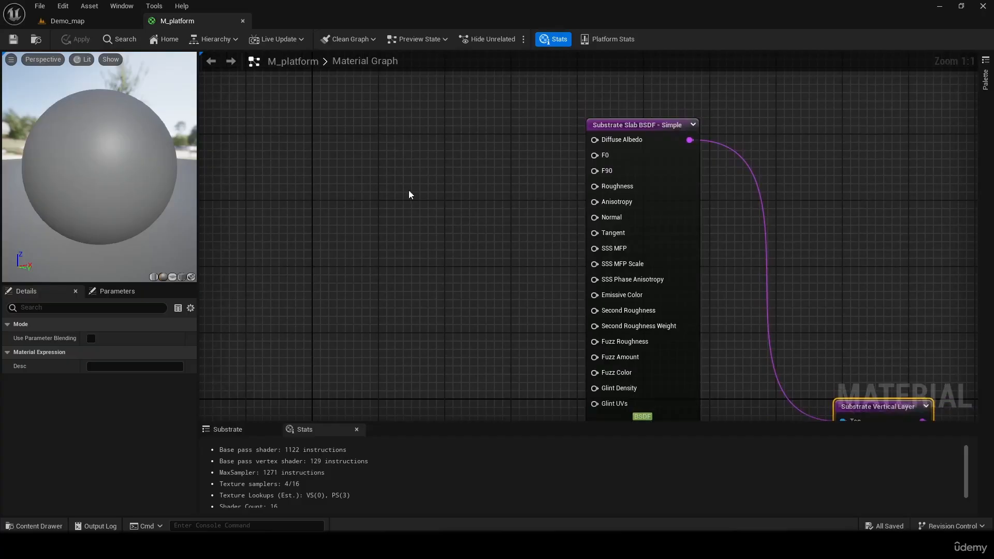
right_click_drag(409, 194, 353, 223)
key("3")
left_click(395, 210)
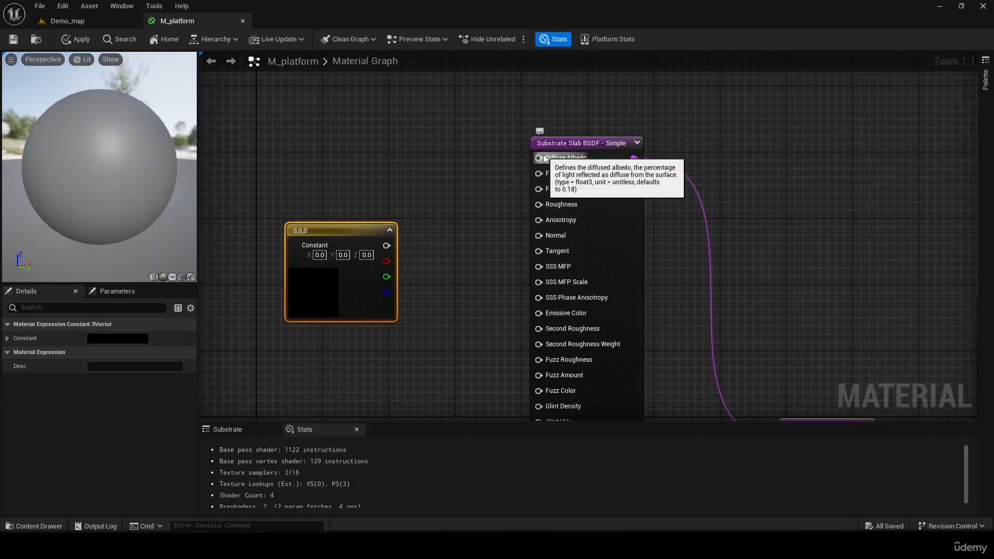
left_click_drag(322, 229, 285, 134)
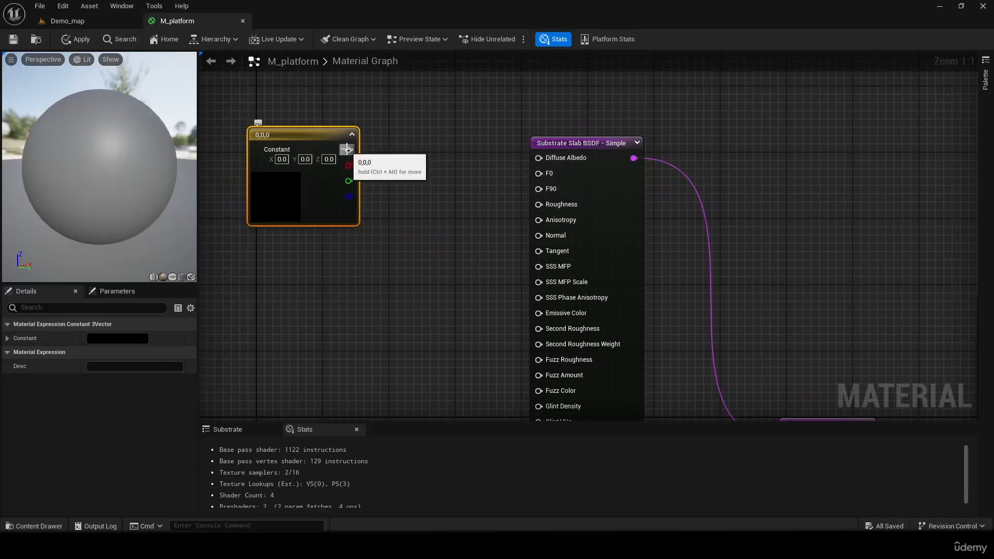
left_click_drag(346, 150, 568, 163)
- Set the upper slab's albedo constant to cyan (0, 0.923, 1)
double_click(279, 192)
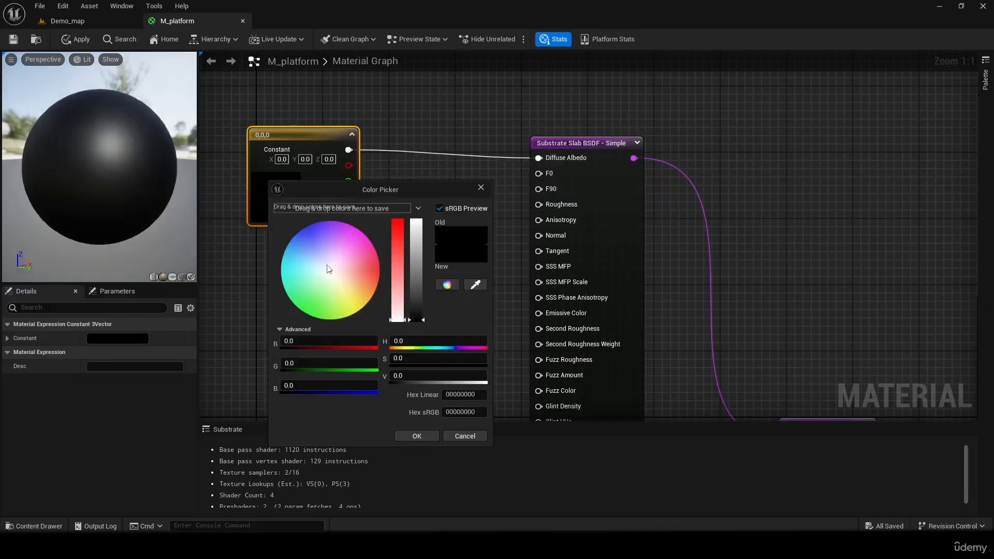
left_click_drag(328, 269, 281, 266)
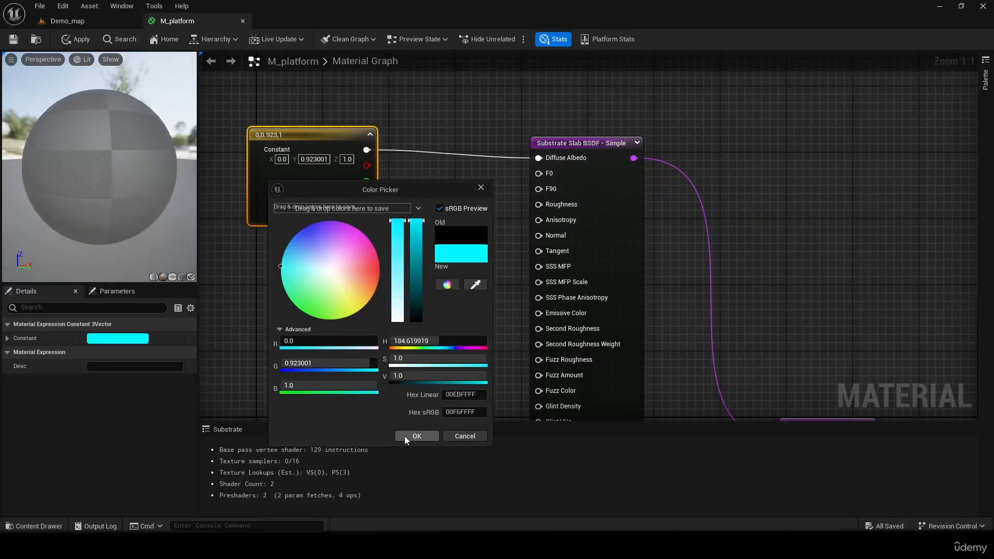
left_click(415, 436)
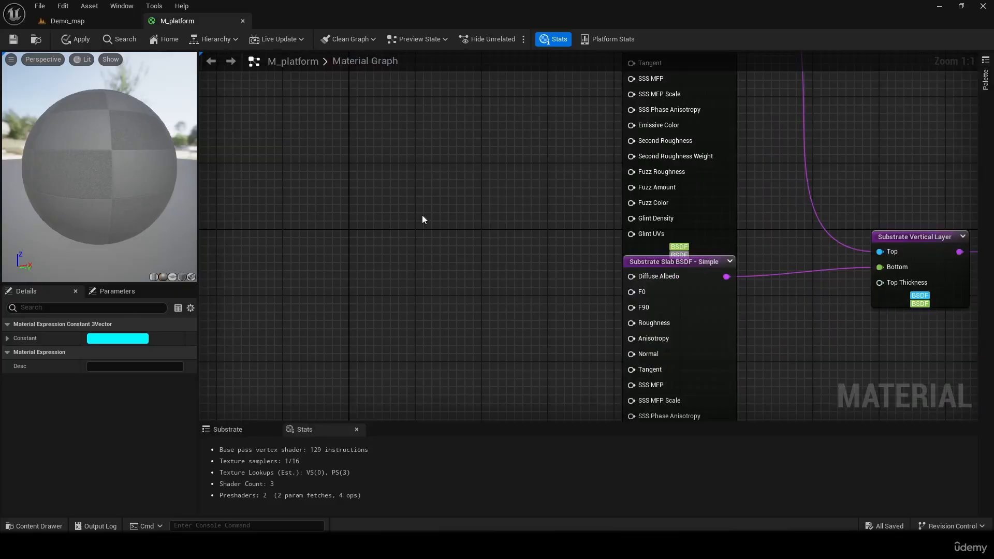
- Add another three-component vector constant beside the lower slab and connect it to that slab's Diffuse Albedo
key("3")
left_click(423, 171)
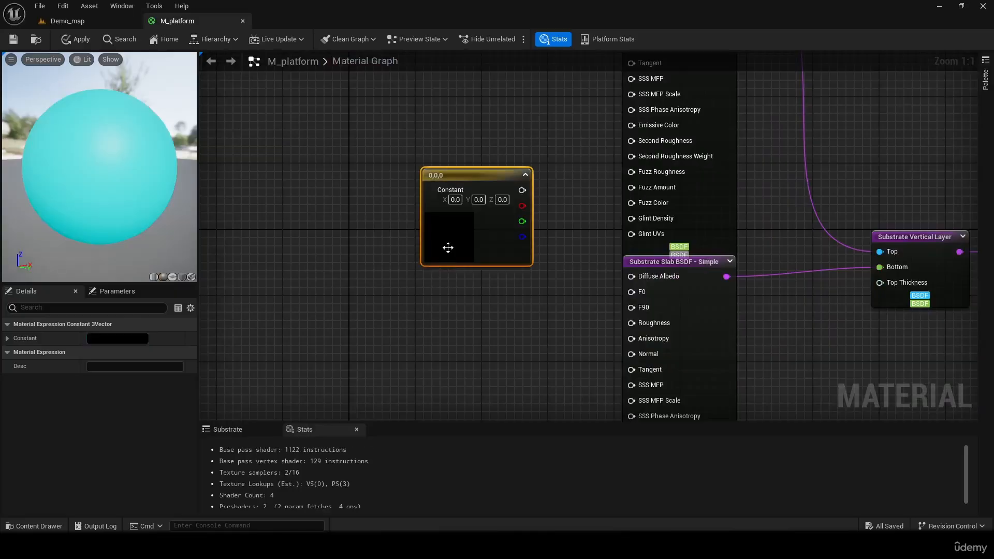
left_click_drag(490, 179, 632, 276)
- Set the lower slab's albedo constant to yellow (1, 0.875, 0)
double_click(368, 311)
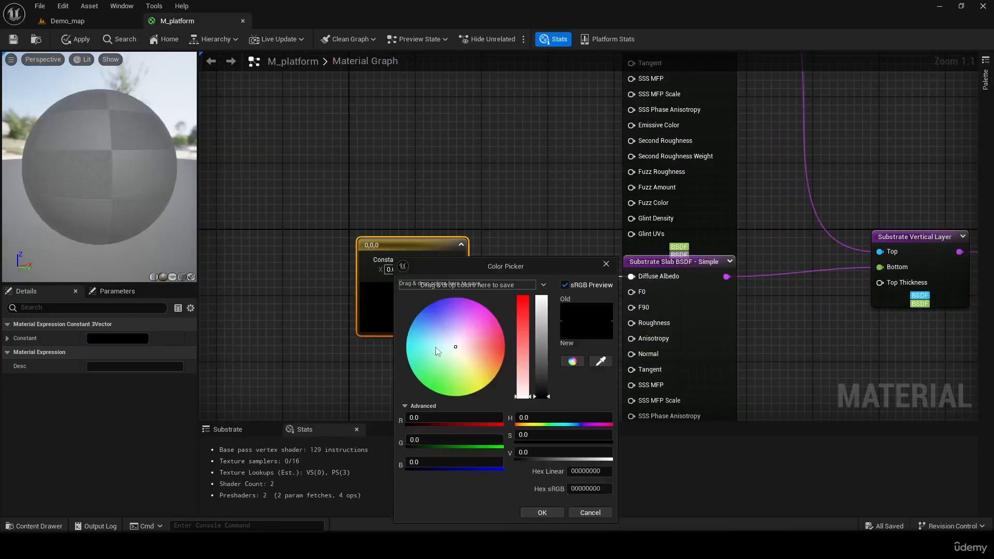
left_click_drag(498, 354, 506, 346)
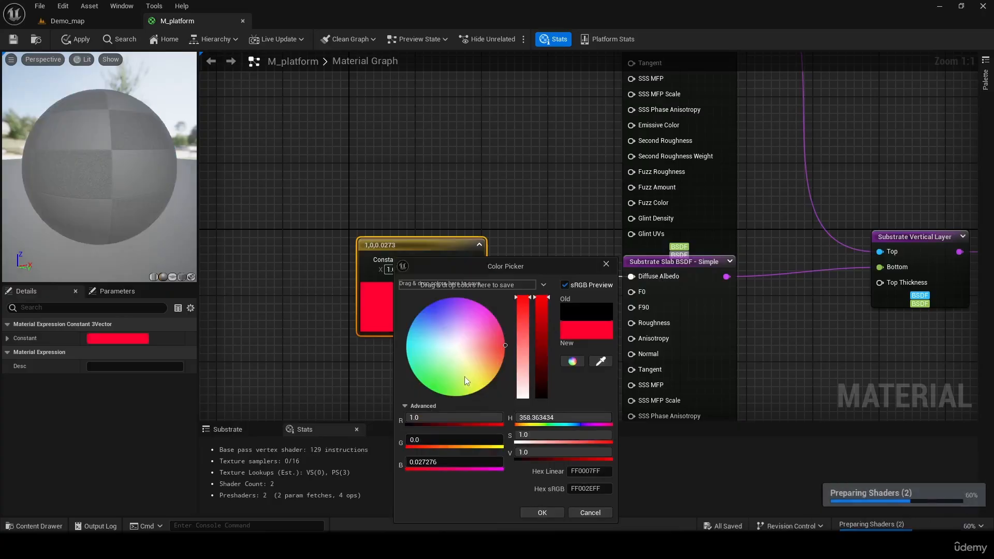
left_click_drag(465, 377, 492, 398)
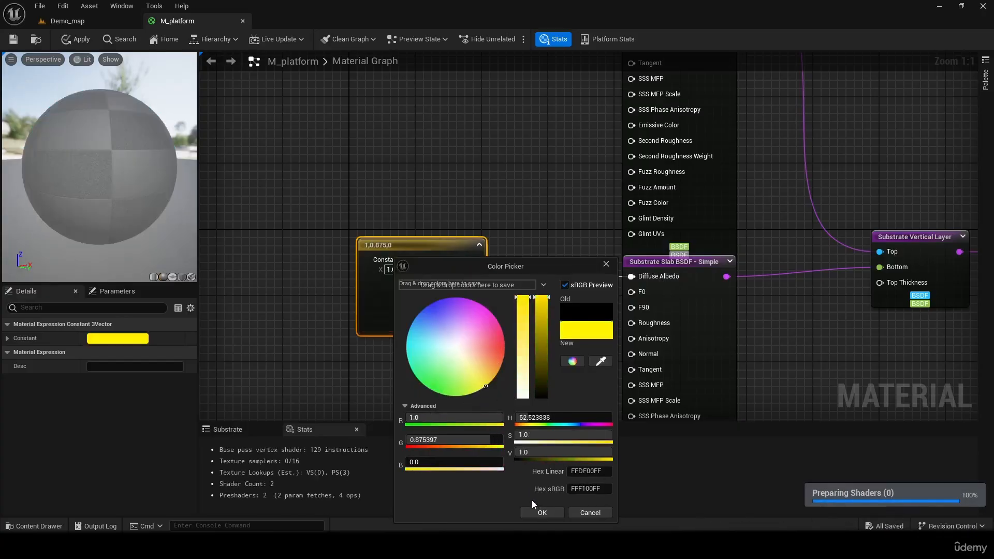
left_click(542, 513)
- Add a scalar constant and connect it to the upper slab's Roughness input
right_click_drag(499, 176, 489, 267)
left_click(479, 295)
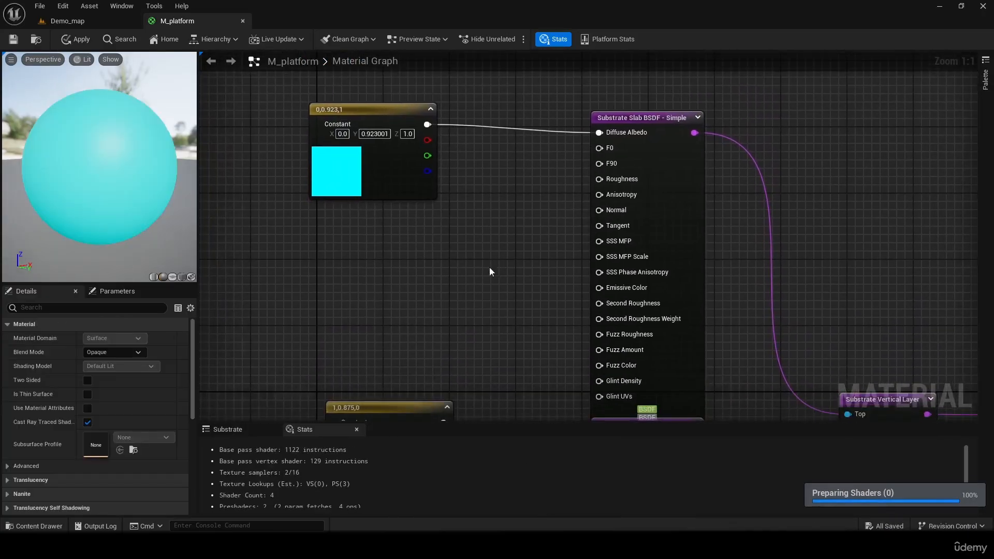
key("1")
left_click(556, 194)
left_click_drag(579, 202, 600, 178)
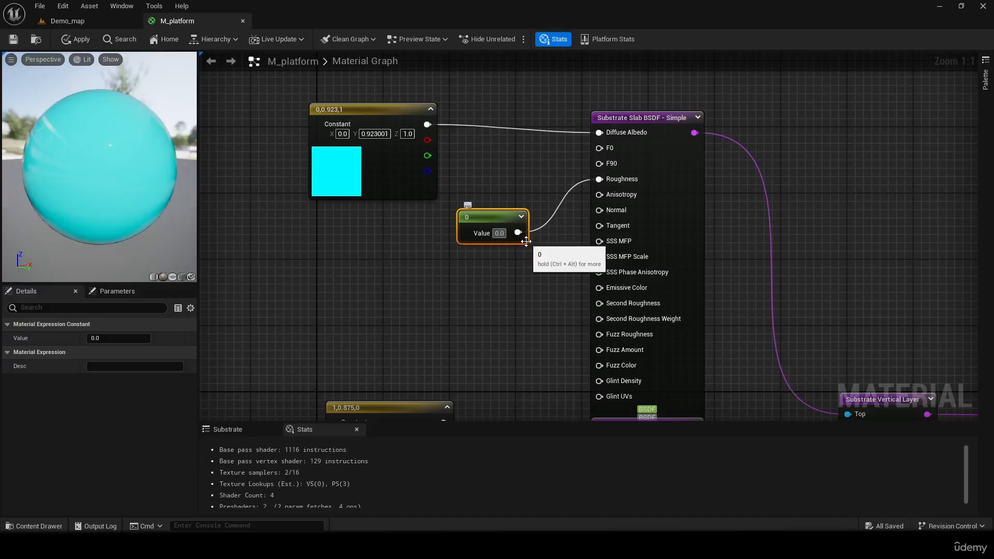
- Set the roughness constant to 0.05 and place its node beneath the cyan color constant
type("05")
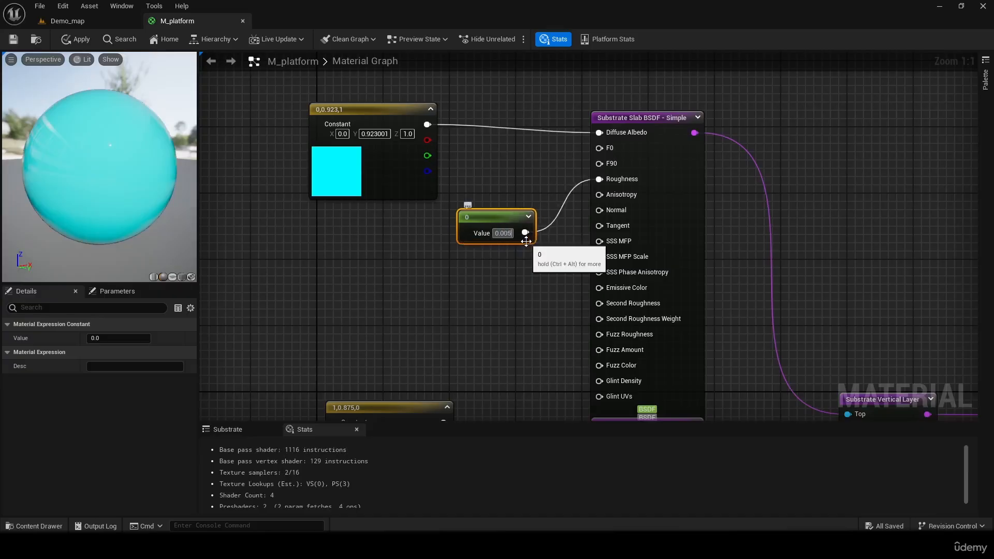
key("BackSpace")
key("Return")
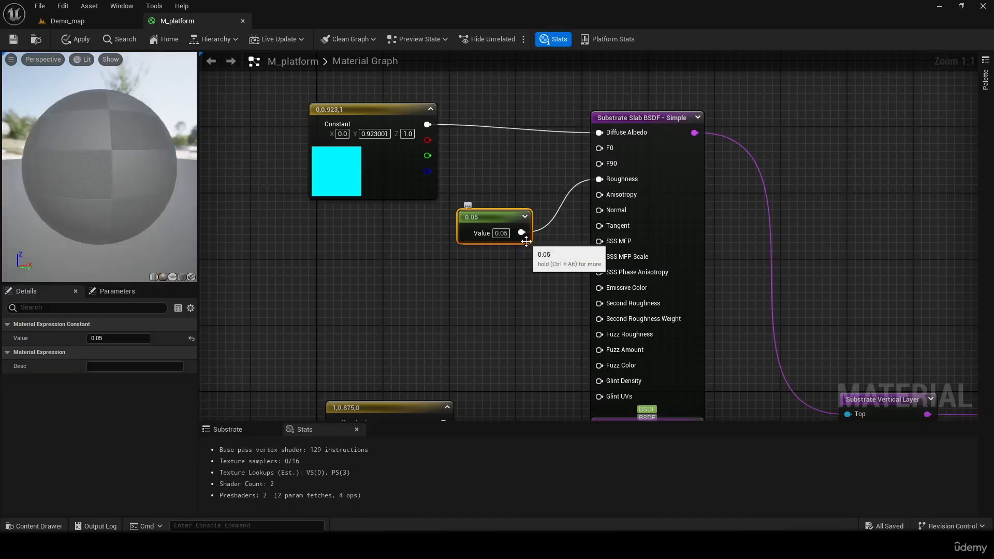
left_click_drag(489, 218, 362, 220)
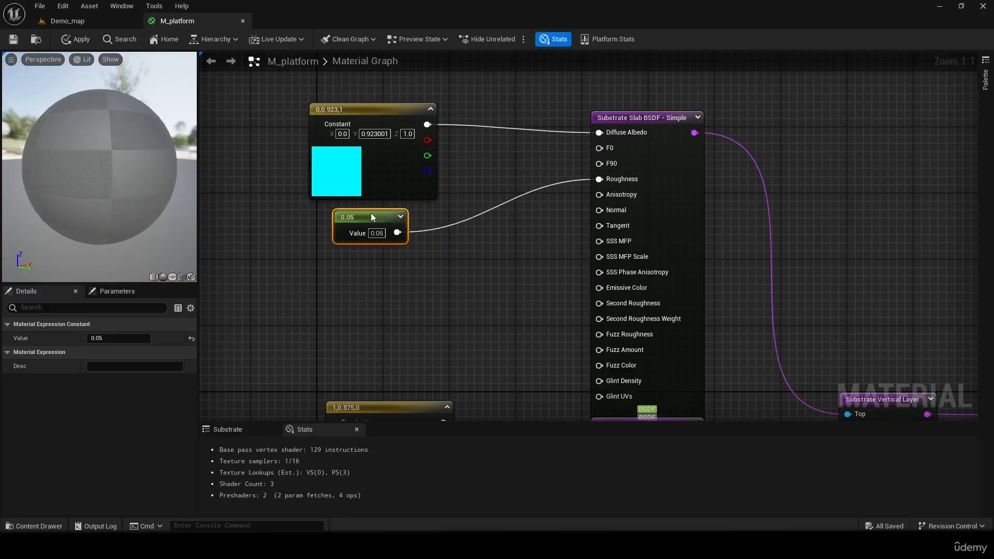
left_click(431, 266)
- Move the yellow color constant slightly down and to the right, further away from the nodes above it
right_click_drag(457, 278, 512, 270)
left_click_drag(81, 127, 194, 131)
right_click_drag(443, 241, 477, 85)
left_click_drag(470, 242, 494, 276)
right_click_drag(513, 192, 455, 288)
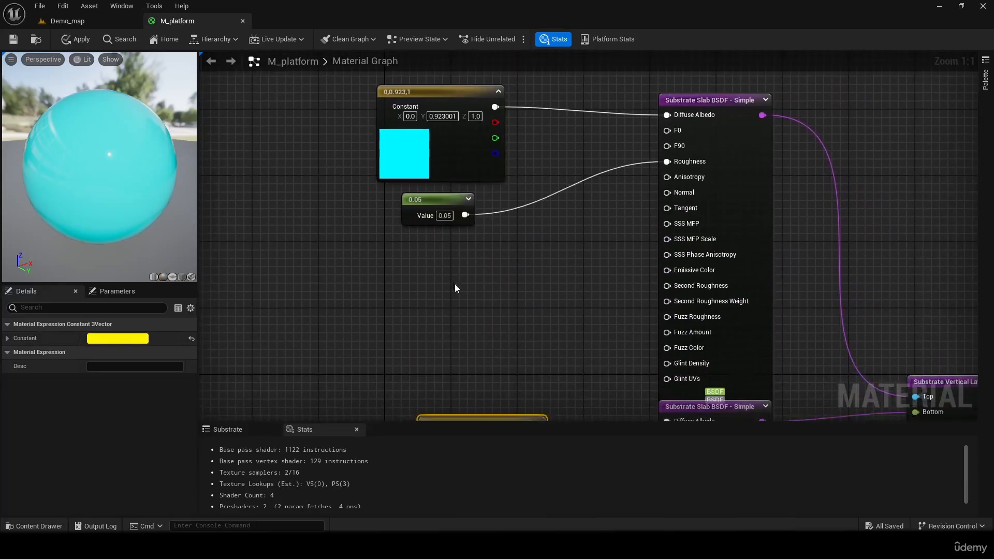
- Add a Substrate Transmittance-To-MeanFreePath node below the 0.05 roughness constant
right_click(436, 270)
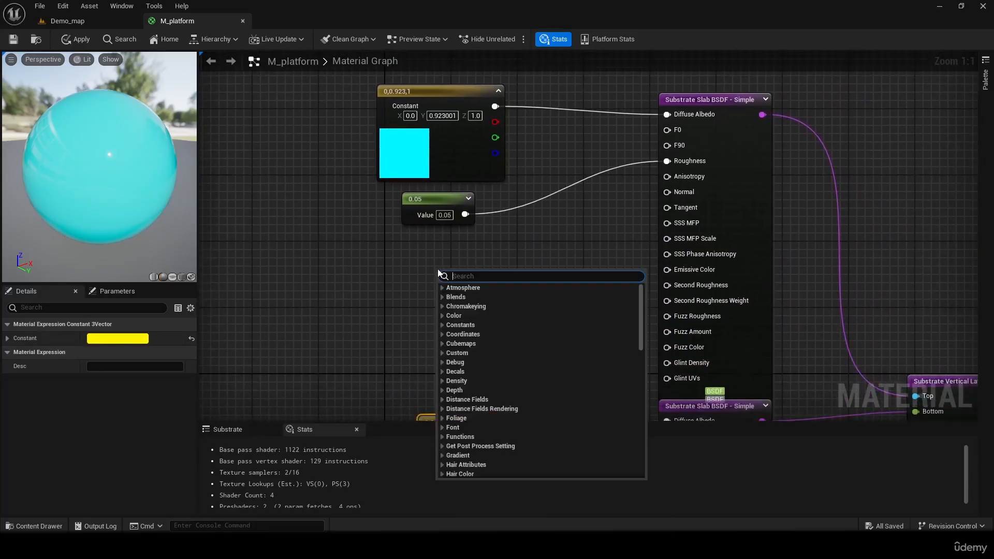
type("mea")
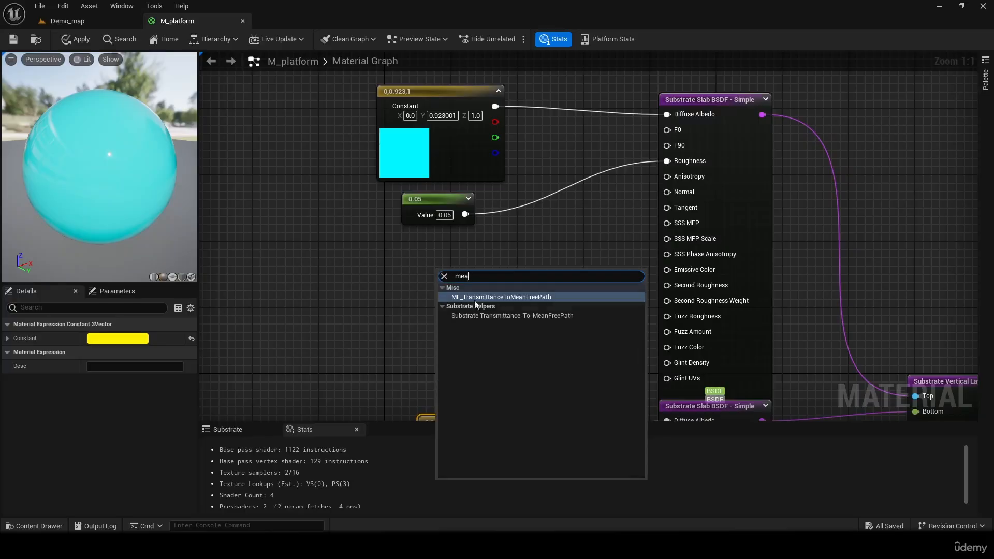
left_click(540, 316)
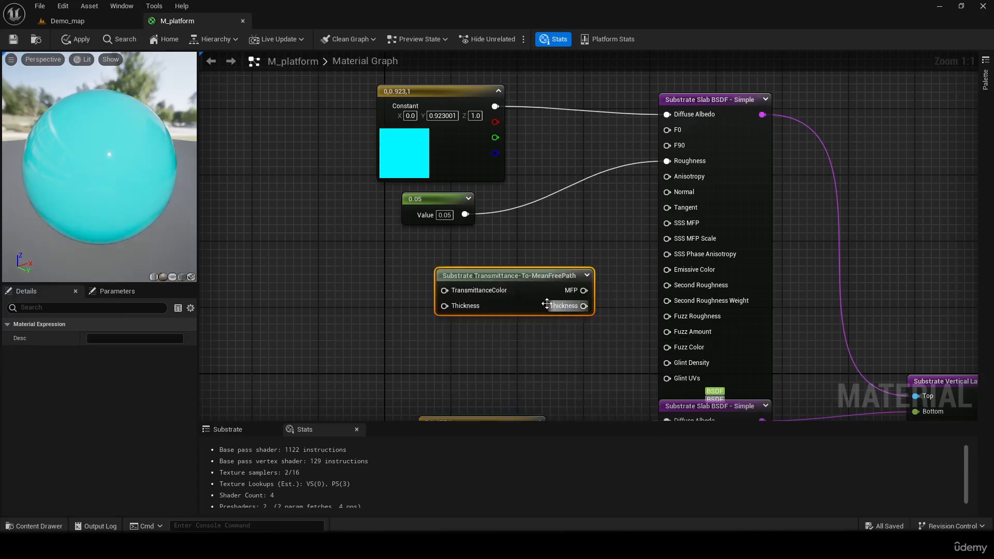
- Connect the Transmittance-To-MeanFreePath node's MFP output to the upper slab's SSS MFP input and save the material
left_click_drag(541, 271, 674, 218)
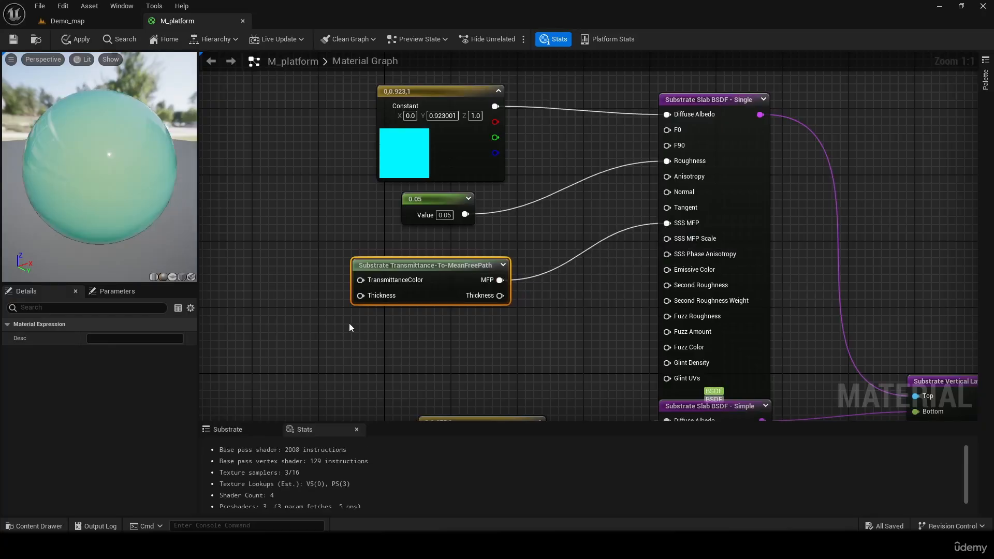
key("ctrl+s")
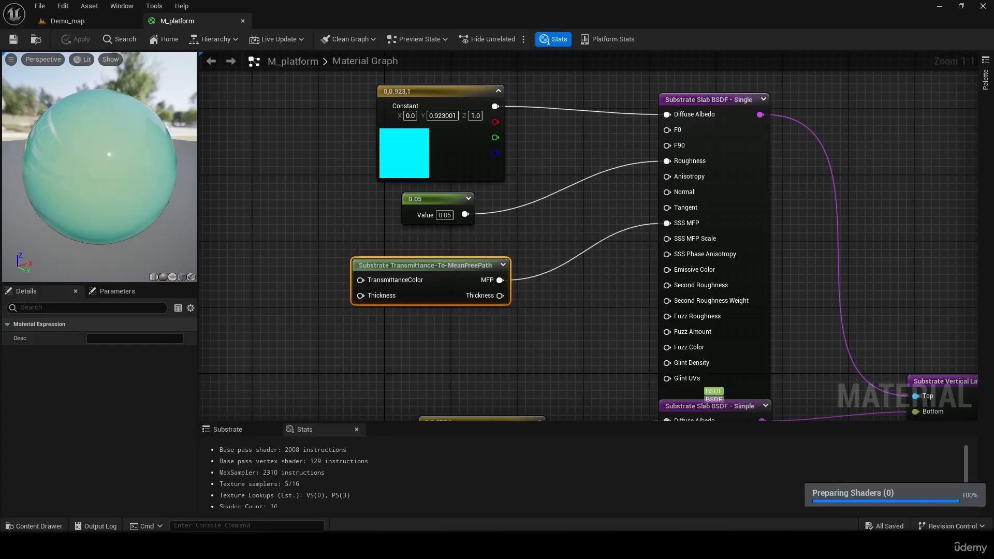
left_click_drag(109, 166, 104, 220)
- Change the cyan color constant feeding the upper slab to blue-violet (0.089157, 0.0, 1.0)
left_click(409, 149)
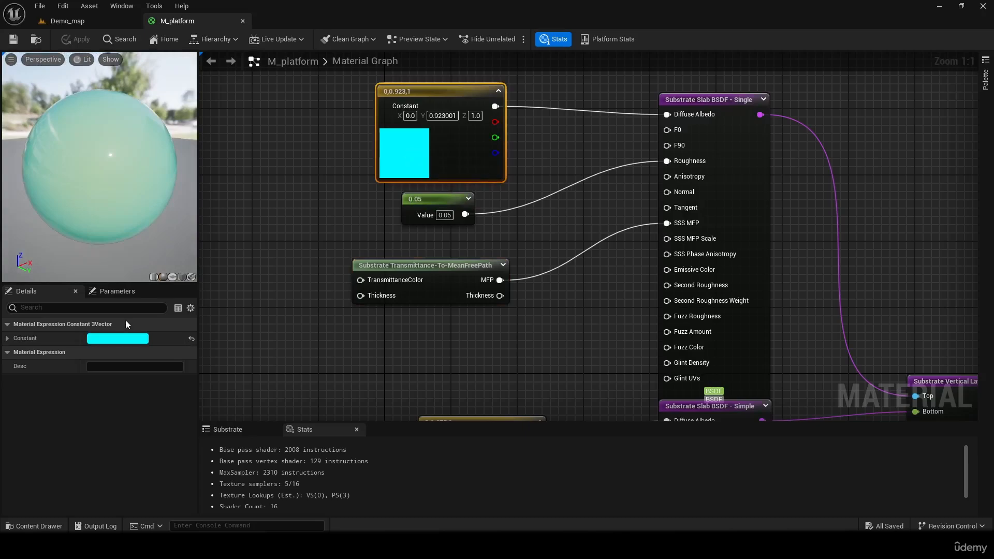
left_click(117, 338)
left_click_drag(187, 344, 224, 314)
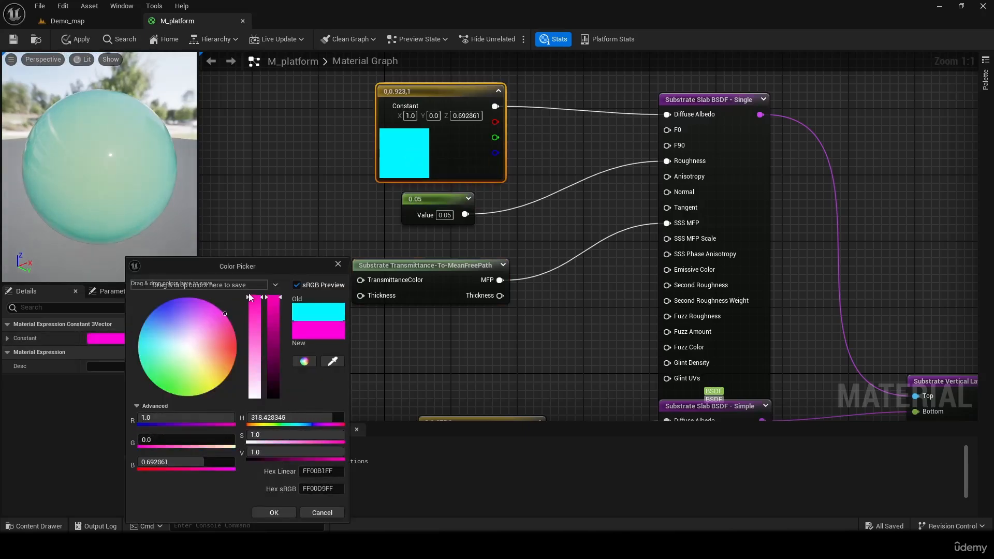
left_click_drag(184, 365, 157, 282)
left_click(276, 513)
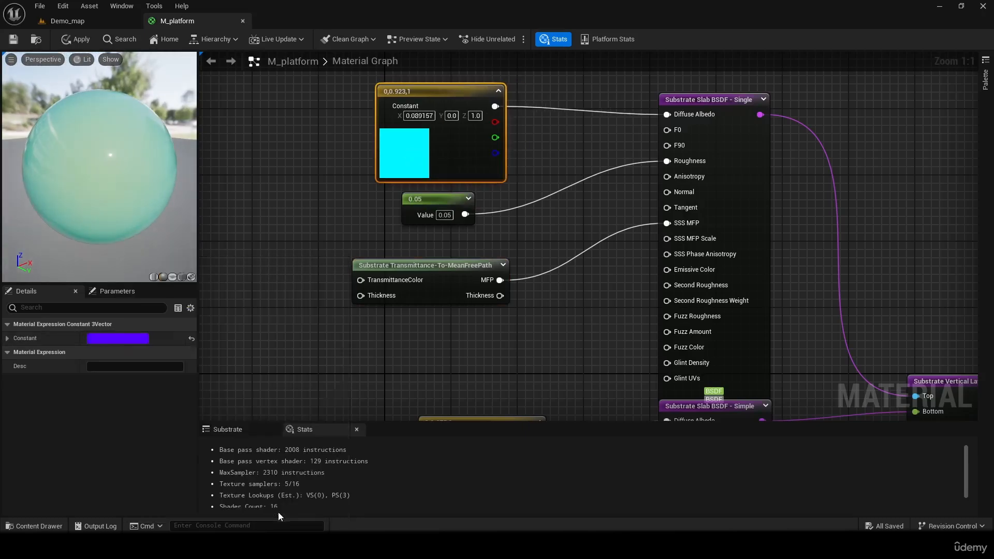
- Change the lower slab's yellow color constant to magenta (1.0, 0.0, 0.722723) and check the preview sphere
right_click_drag(496, 357, 478, 214)
left_click(413, 325)
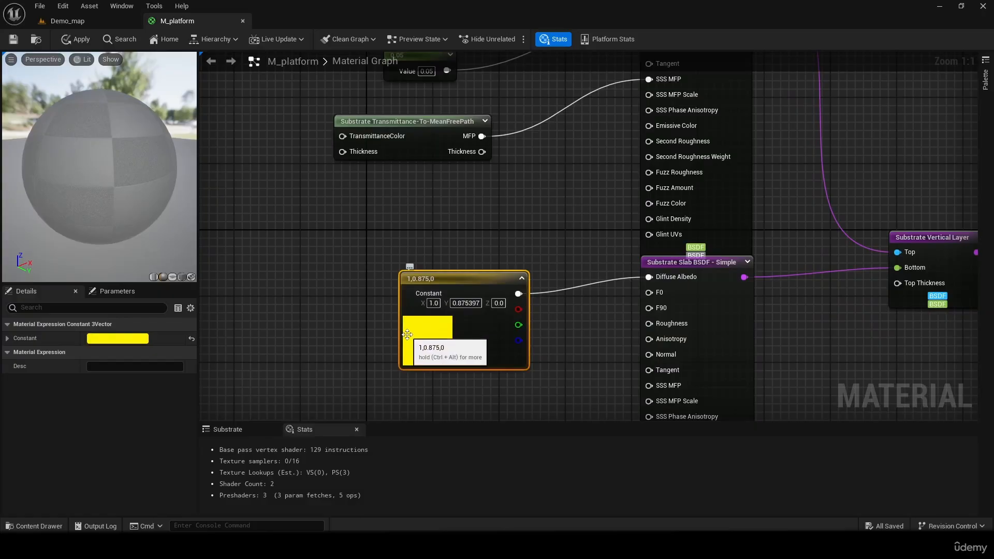
double_click(407, 334)
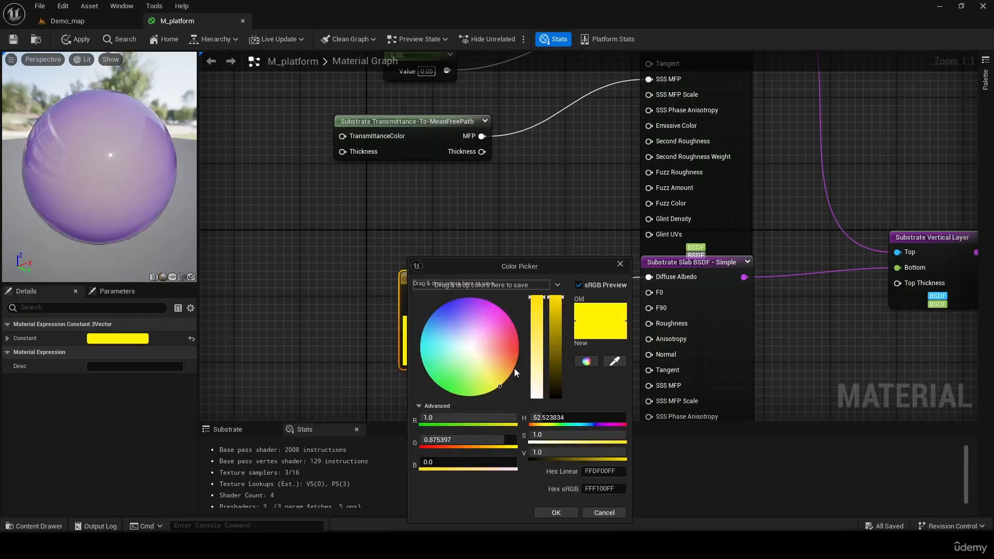
left_click(455, 347)
mouse_move(456, 349)
left_mouse_down()
mouse_move(520, 340)
mouse_move(515, 308)
left_mouse_up()
left_click(556, 512)
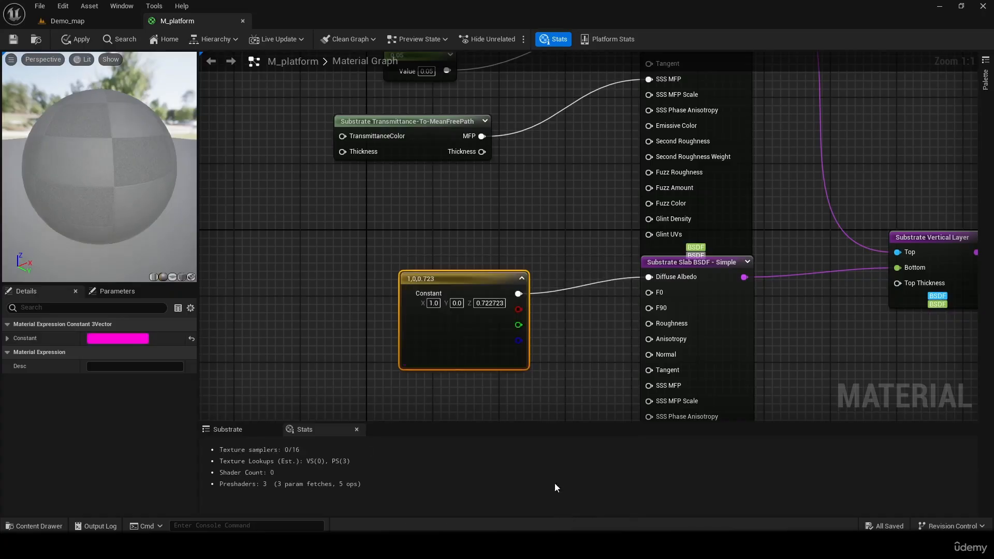
left_click(401, 220)
right_click_drag(412, 217, 368, 306)
left_click_drag(67, 171, 177, 173)
left_click_drag(98, 170, 155, 172)
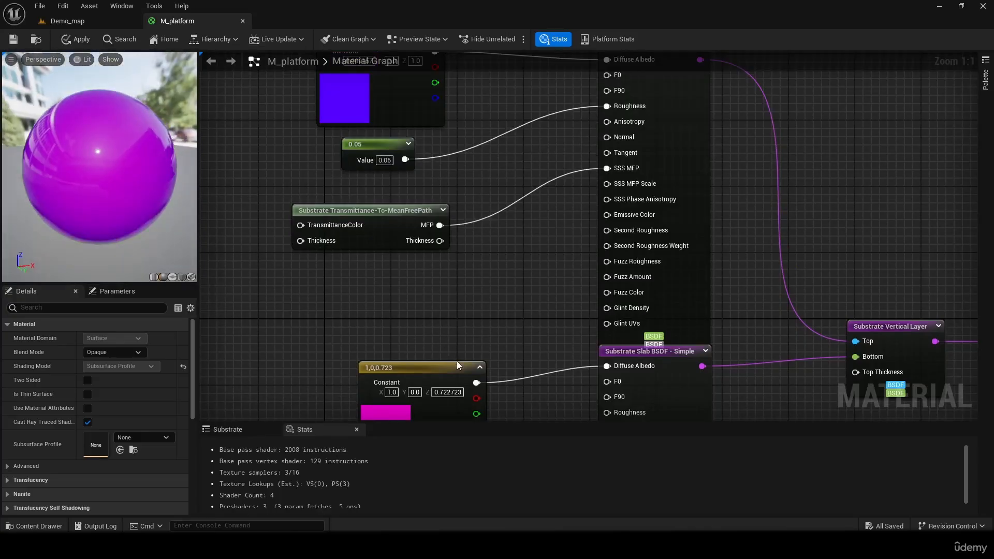
- Move the magenta color constant further away from the lower slab and add a Texture Sample node below it
left_click_drag(459, 367, 385, 308)
right_click_drag(386, 308, 488, 238)
right_click_drag(474, 277, 460, 190)
left_click_drag(580, 278, 340, 282)
left_click(397, 273)
left_click(358, 312)
key("t")
left_click(371, 305)
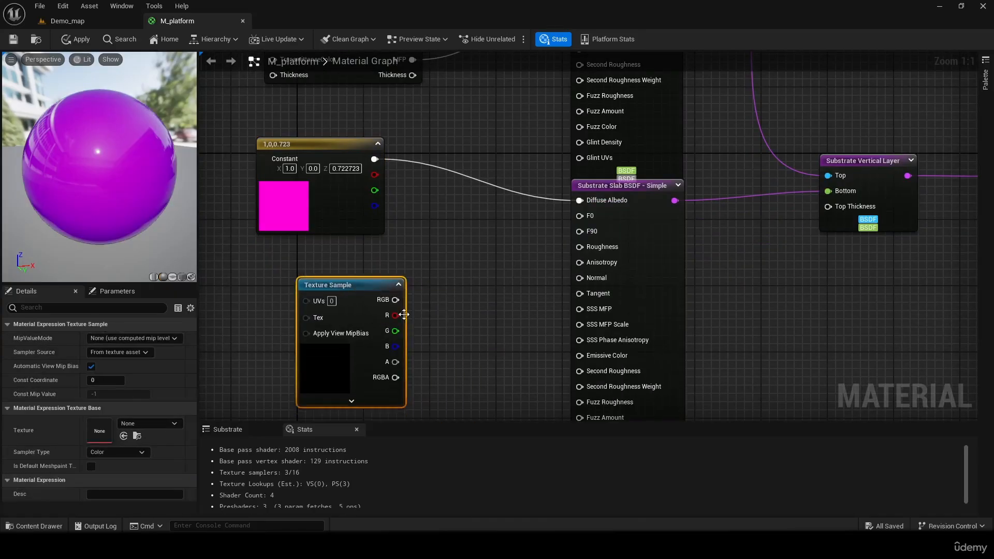
- Connect the Texture Sample's RGB output to the lower slab's Normal input and assign the T_CobbleStone_Smooth_N texture
left_click_drag(393, 301, 583, 278)
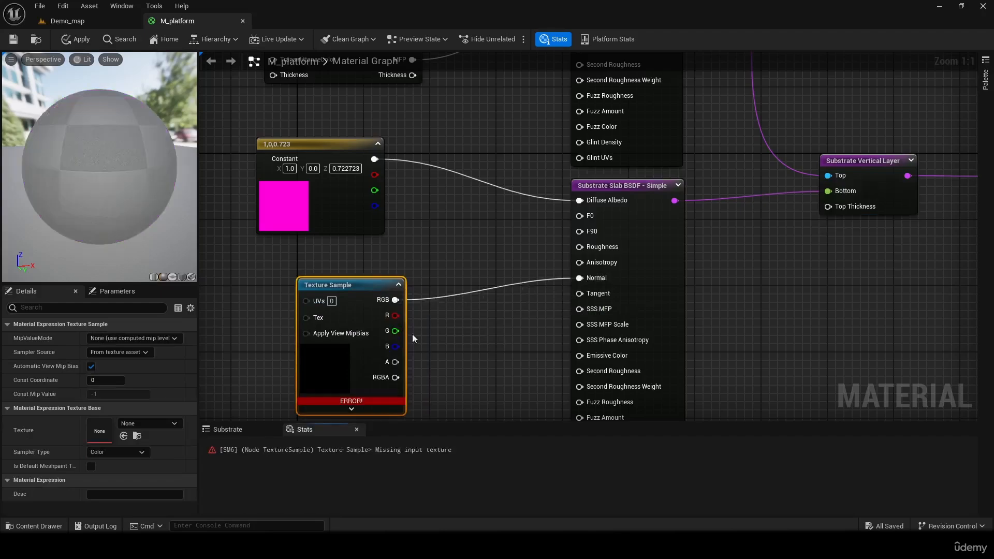
left_click(149, 423)
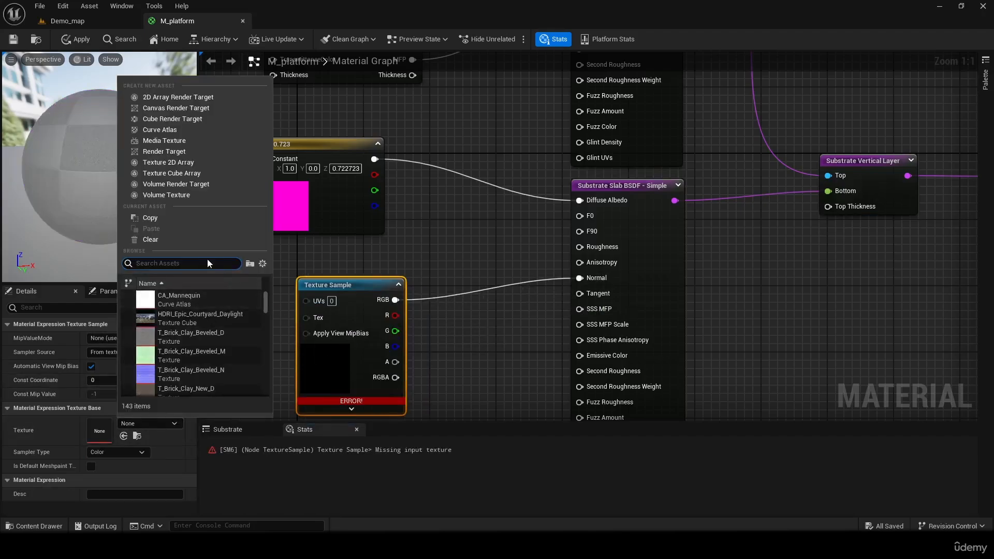
type("coble")
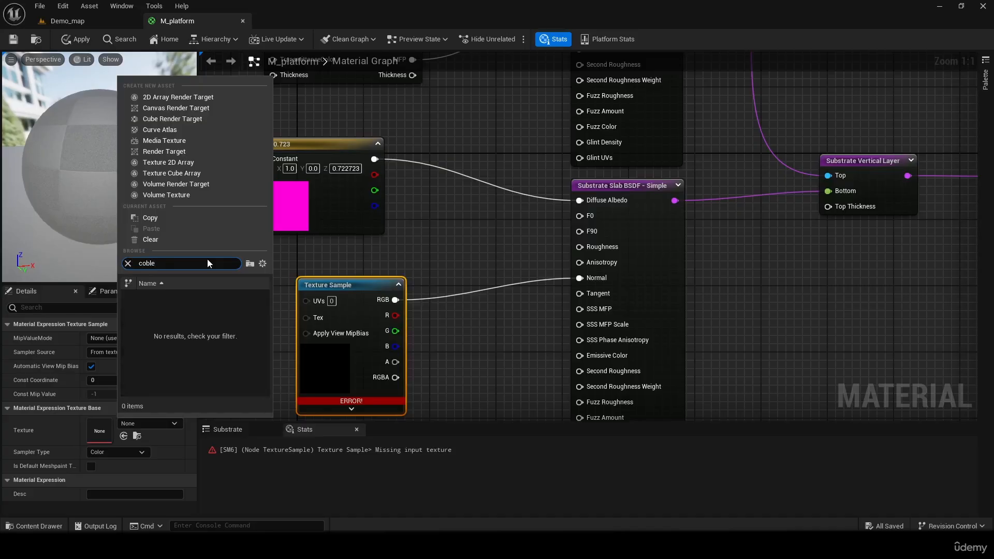
key("BackSpace")
key("BackSpace")
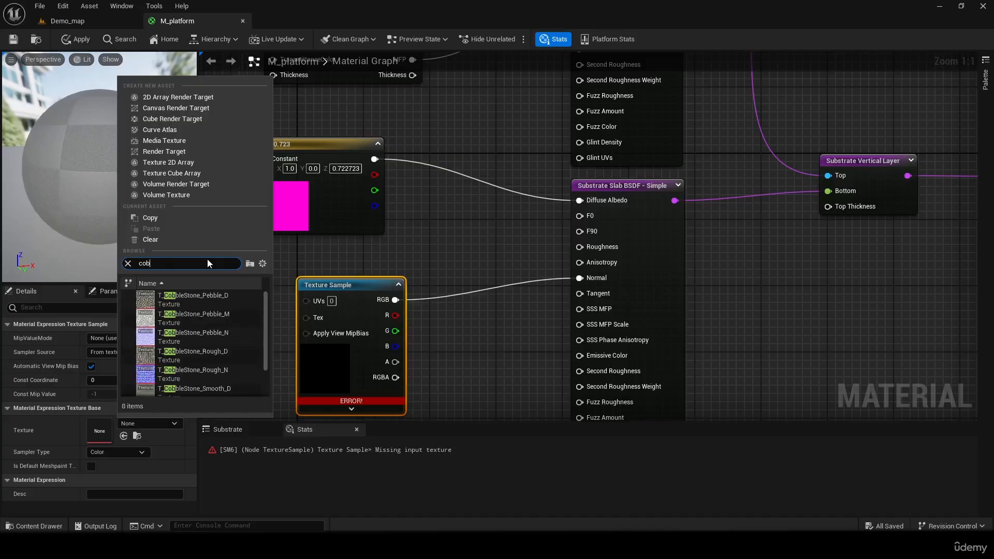
scroll(195, 358, "down", 1)
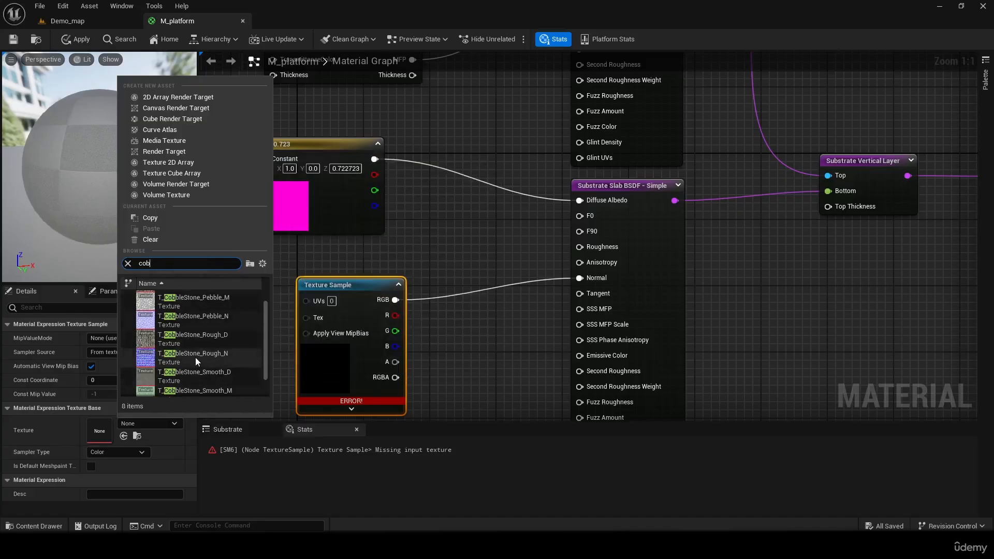
mouse_move(193, 356)
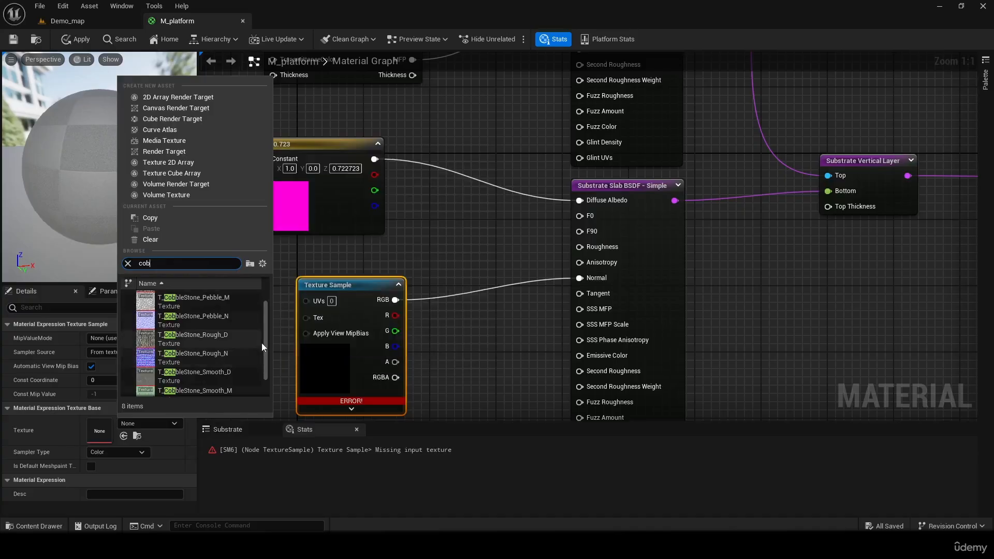
mouse_move(264, 343)
left_mouse_down()
mouse_move(265, 319)
mouse_move(265, 361)
left_mouse_up()
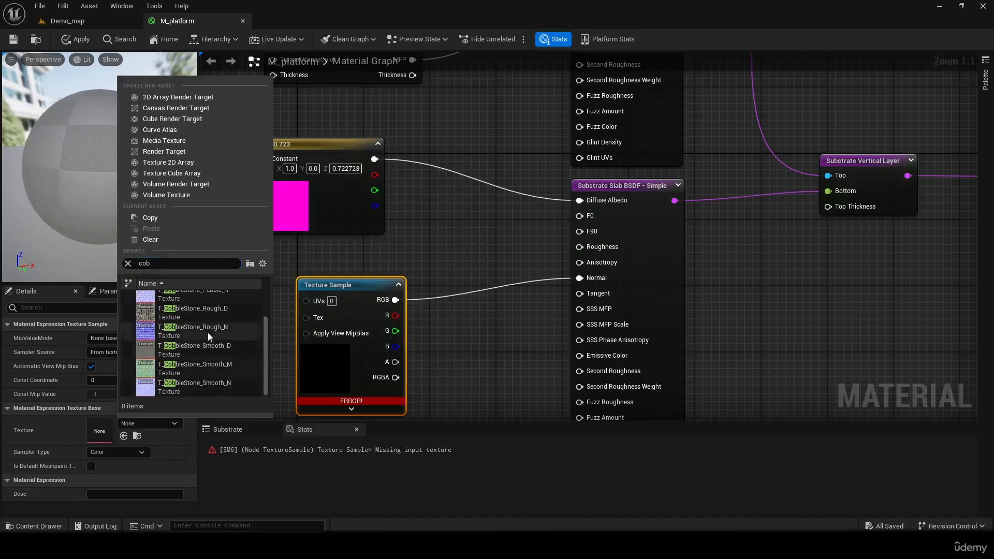
left_click(221, 384)
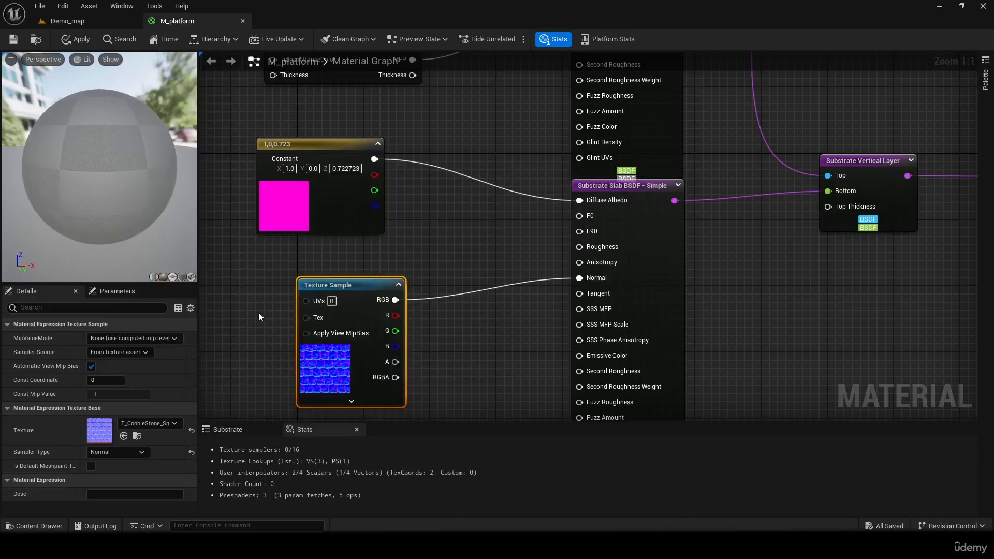
- Inspect the normal detail on the preview sphere and move the Texture Sample node closer beneath the magenta constant
left_click(443, 273)
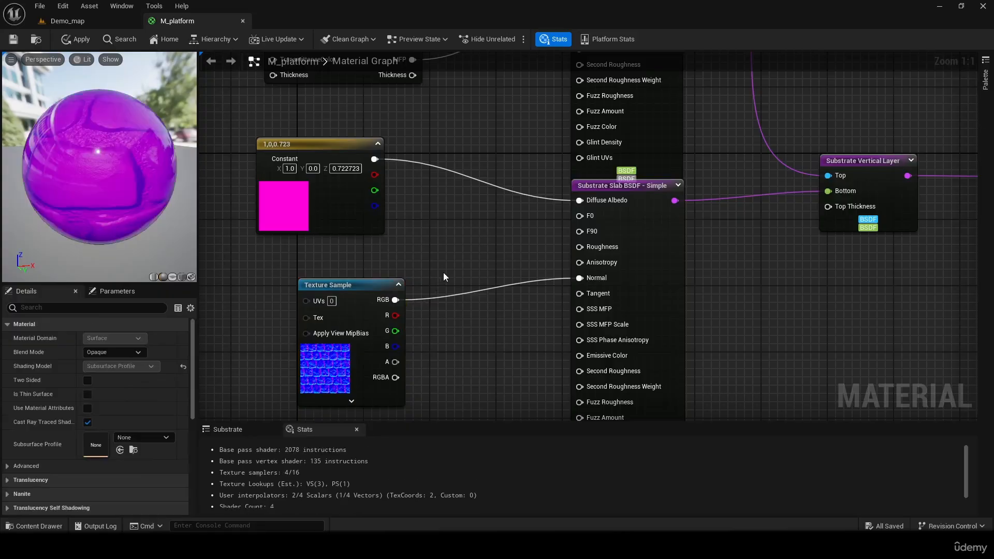
left_click_drag(99, 160, 117, 176)
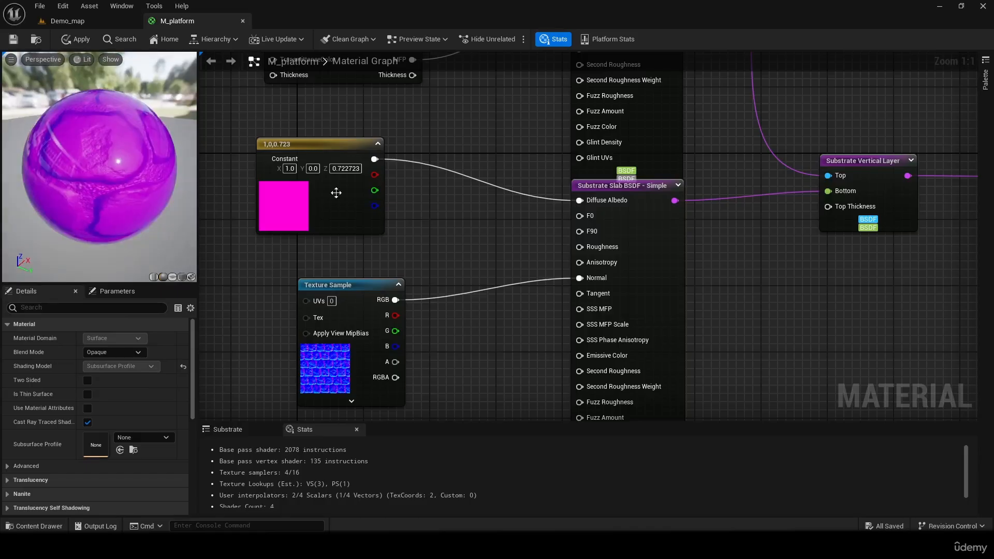
right_click_drag(442, 216, 486, 253)
left_click_drag(390, 320, 360, 290)
- Set the upper slab's blue-violet color constant to white (1.0, 1.0, 1.0)
right_click_drag(493, 271, 539, 396)
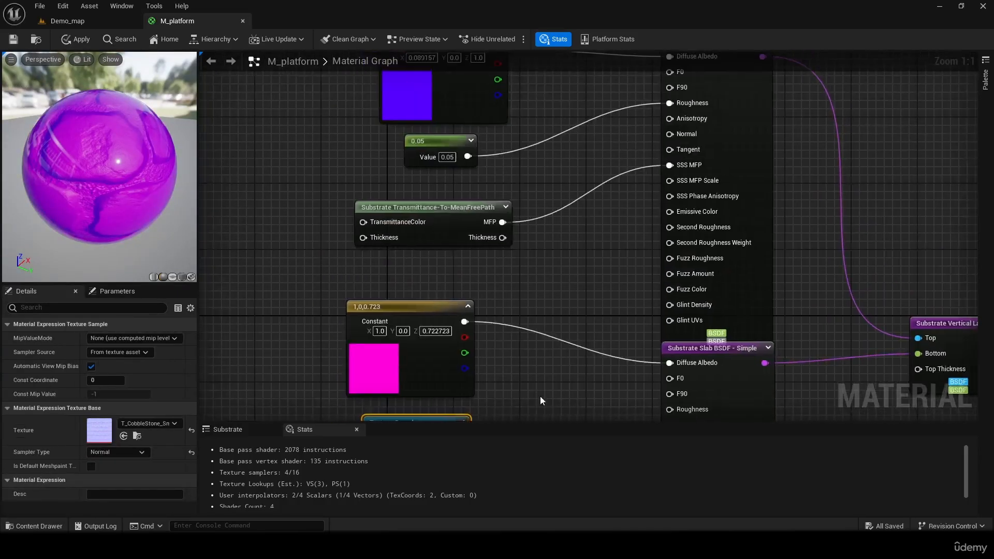
double_click(429, 103)
left_click_drag(514, 201, 491, 194)
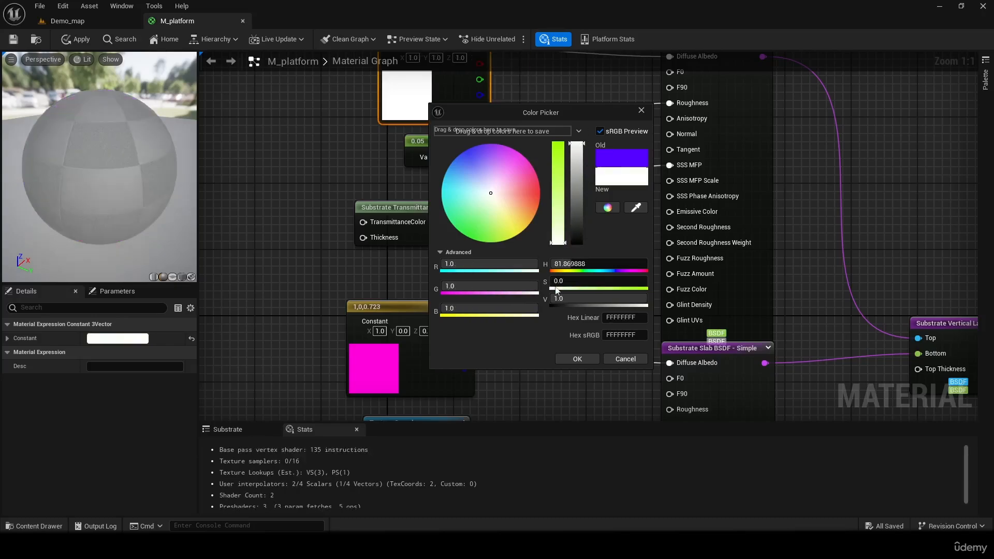
left_click(573, 358)
- Set the lower slab's magenta color constant to light cyan (0.244792, 1.0, 0.975563)
right_click_drag(560, 362, 549, 289)
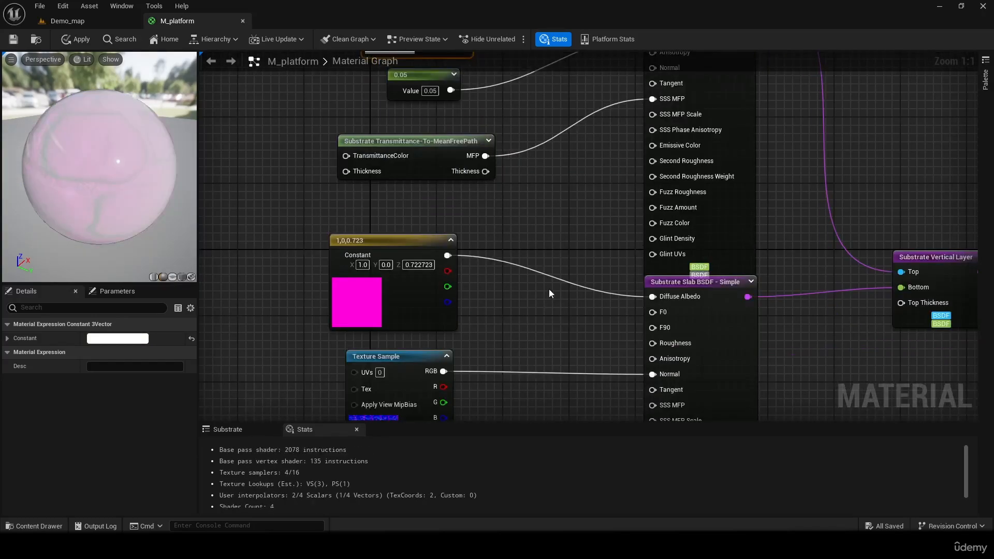
double_click(382, 316)
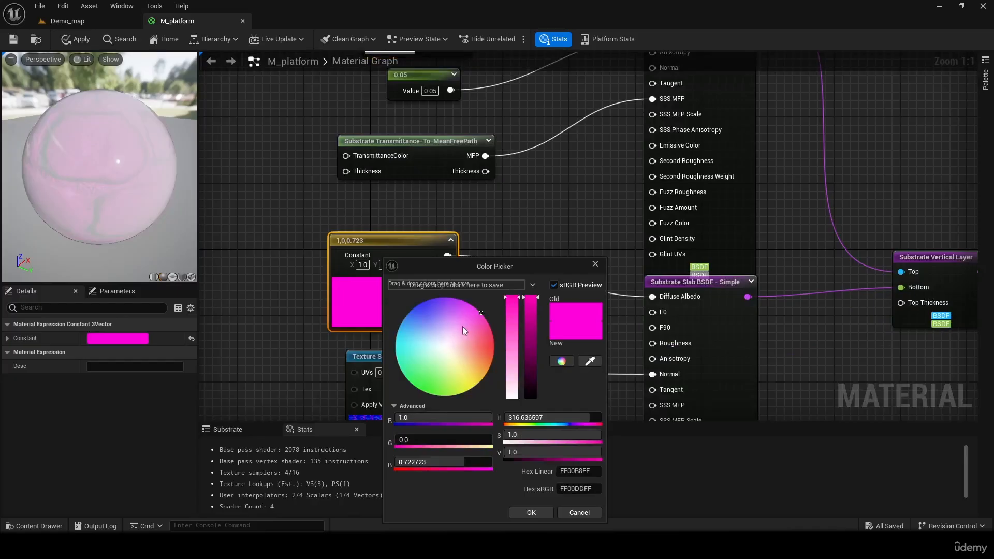
left_click_drag(463, 327, 414, 349)
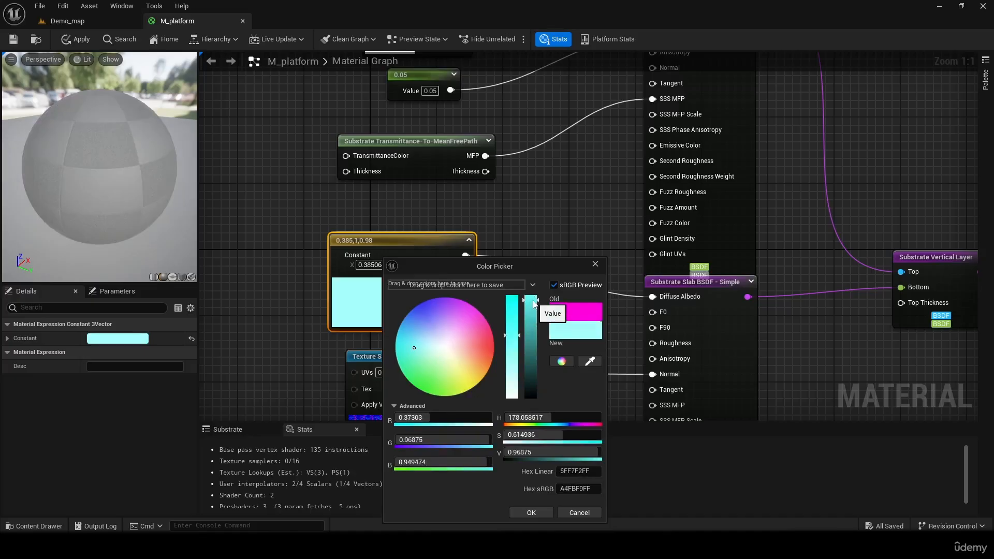
left_click_drag(506, 336, 511, 327)
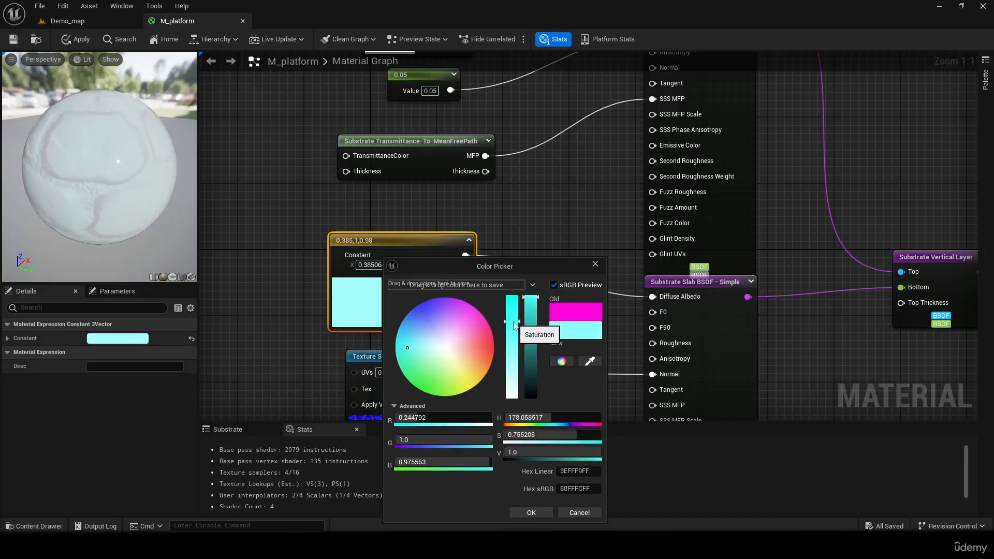
left_click(533, 508)
- Rotate the light on the preview sphere and apply the material changes
right_click_drag(559, 219, 505, 291)
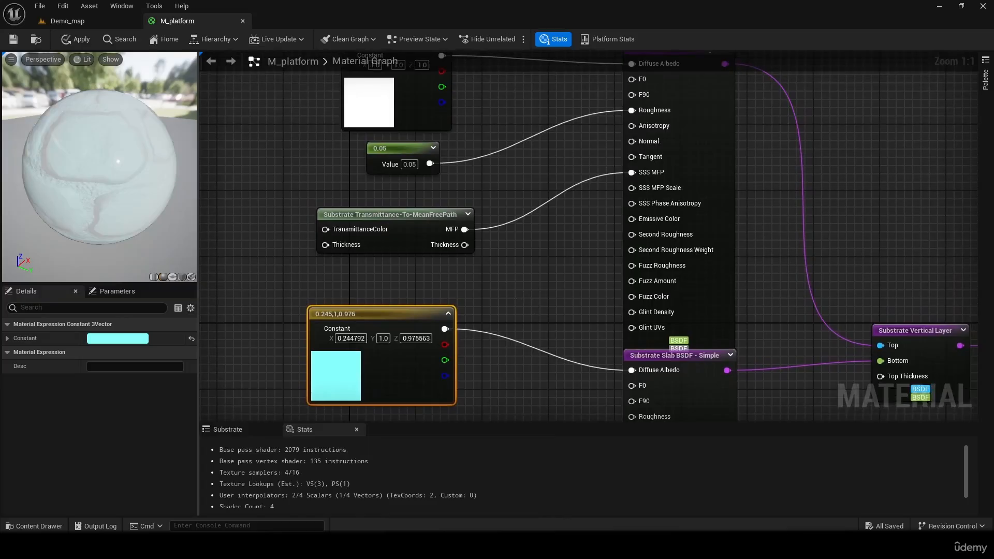
left_click_drag(118, 189, 85, 79)
left_click(72, 39)
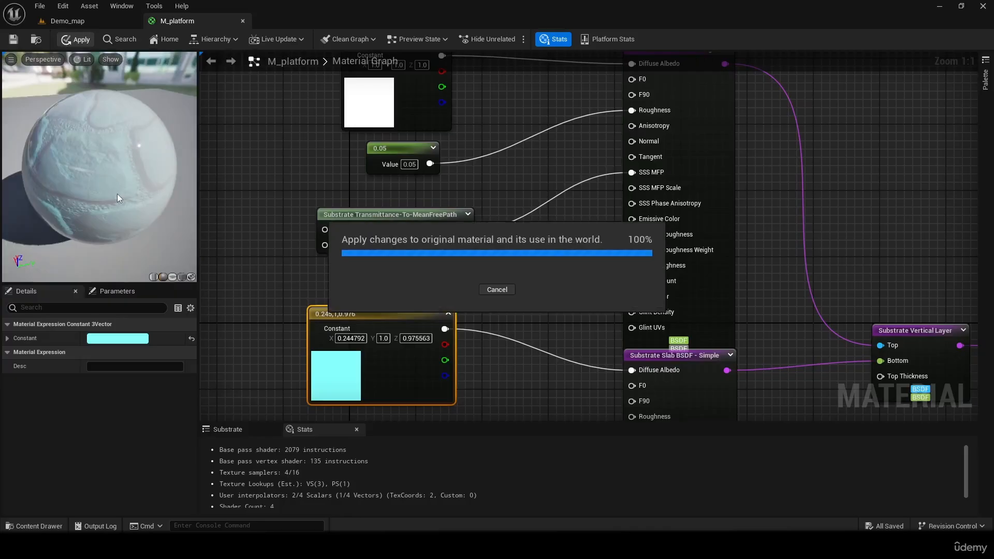
- Switch to Demo_map, assign M_platform to the Box's Element 0 material slot and inspect the surface in the level
left_click(82, 22)
right_click_drag(434, 254, 384, 249)
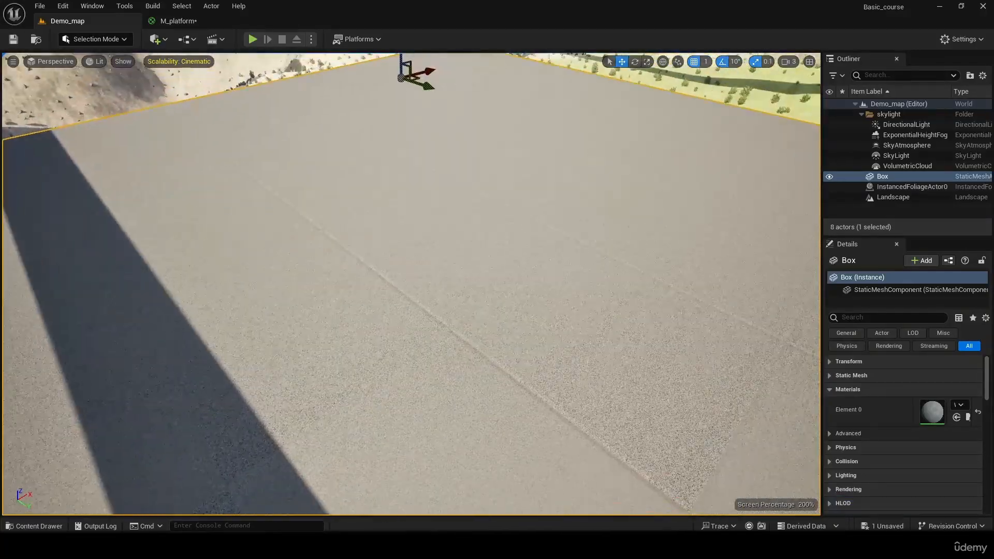
left_click(959, 405)
left_click(533, 336)
key("ctrl+space")
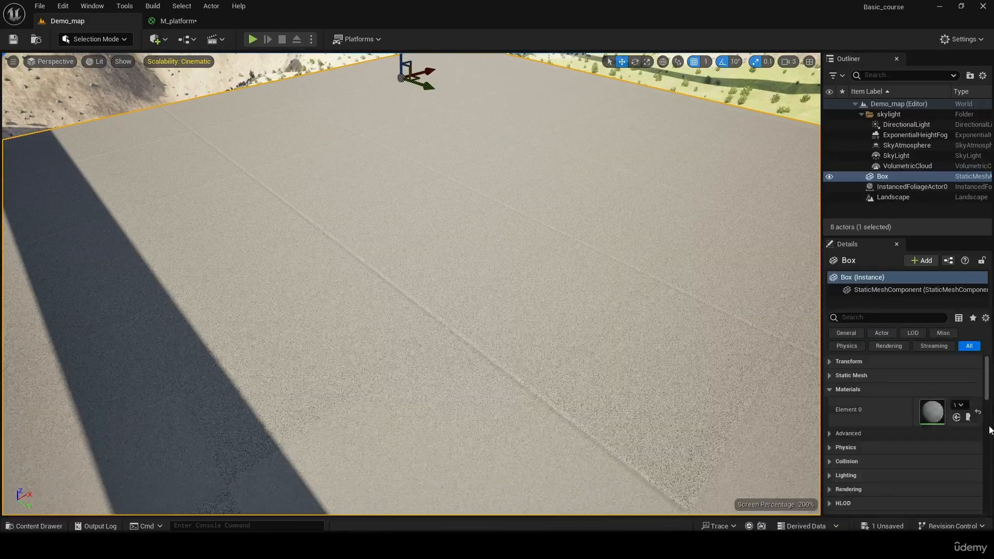
left_click(957, 417)
right_click_drag(486, 294, 725, 205)
right_click_drag(386, 201, 622, 238)
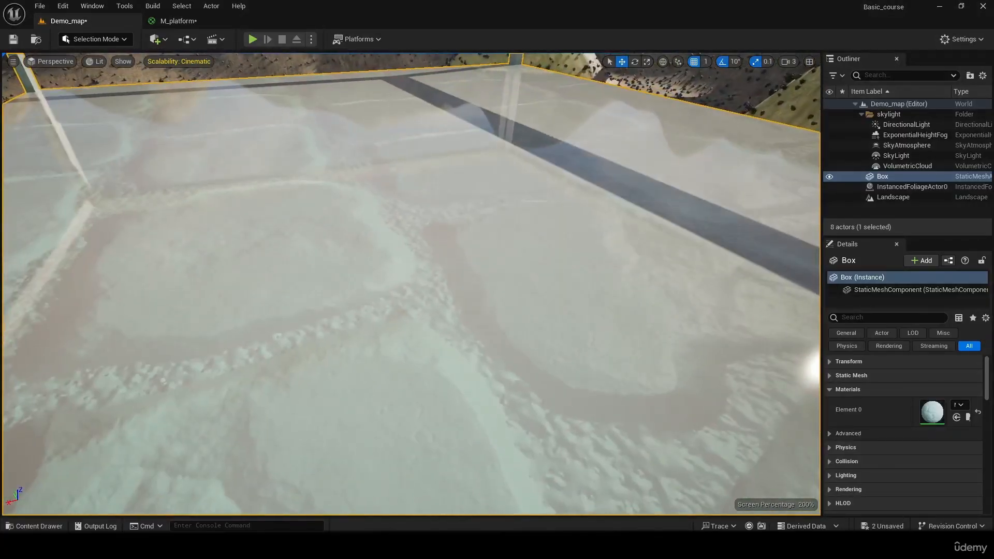
- In M_platform, add a TextureCoordinate node and connect it to the UVs of the lower slab's cobblestone Texture Sample
left_click(206, 26)
right_click_drag(320, 178, 368, 145)
right_click_drag(342, 249, 312, 179)
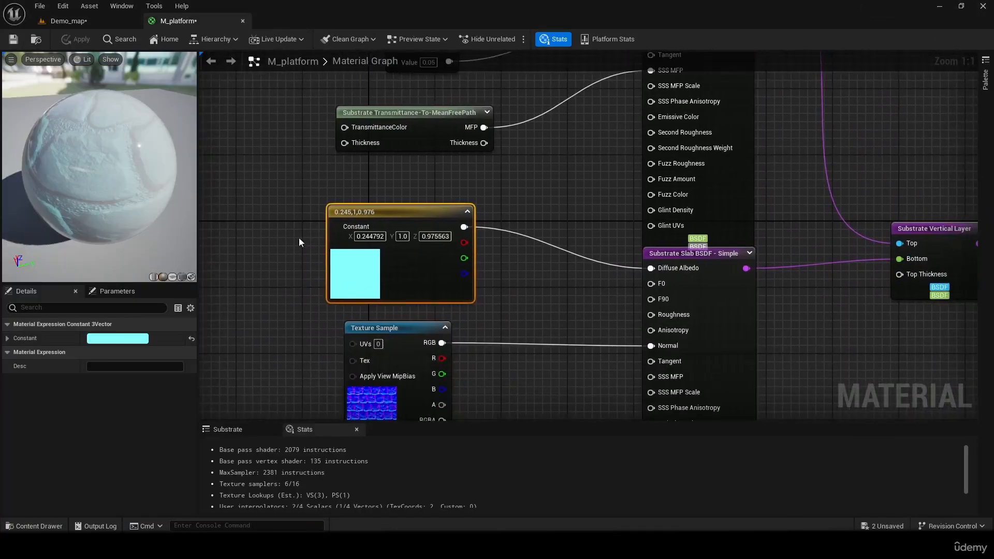
scroll(317, 277, "down", 2)
right_click_drag(321, 308, 411, 263)
left_click(298, 265)
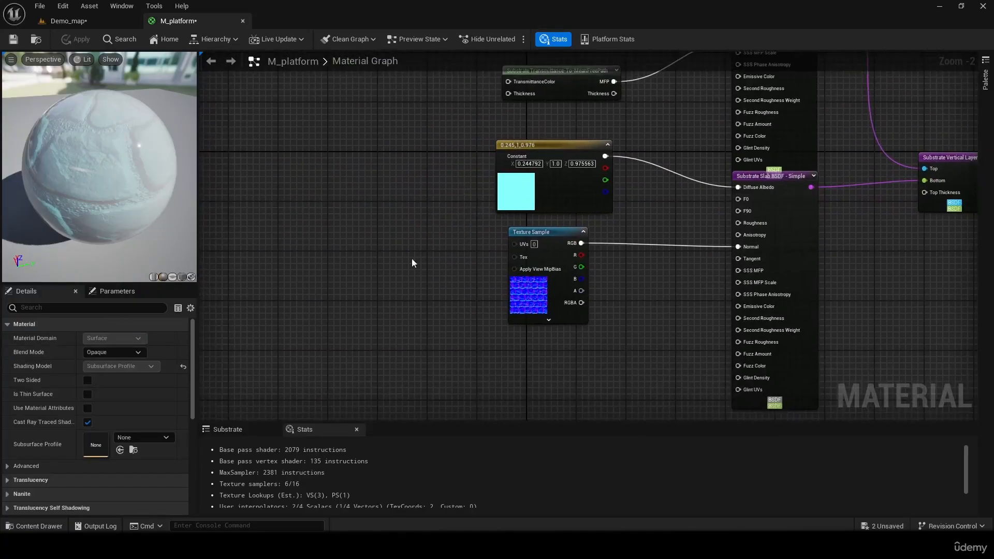
right_click(360, 238)
type("tex")
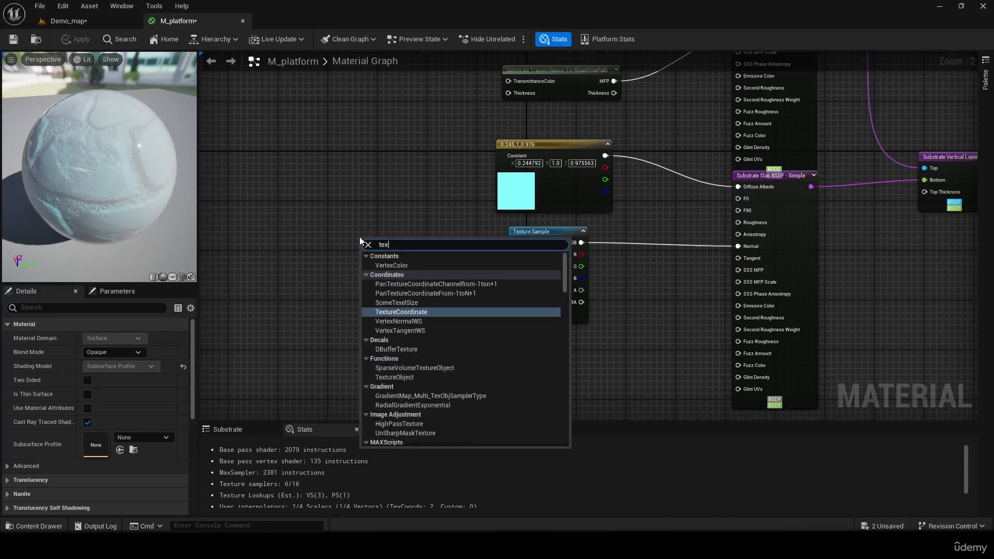
left_click(405, 311)
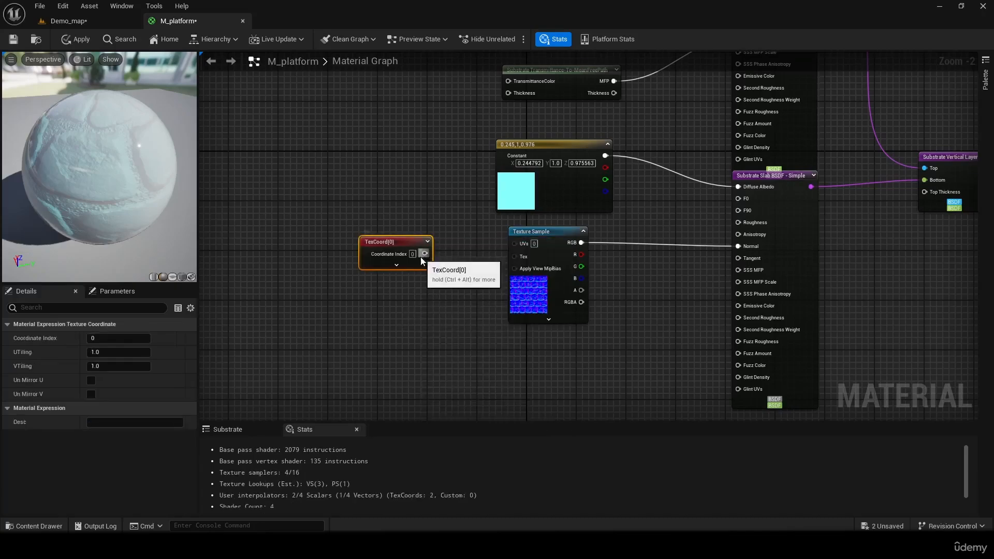
left_click_drag(424, 254, 514, 244)
right_click_drag(444, 180, 379, 371)
right_click_drag(383, 336, 436, 172)
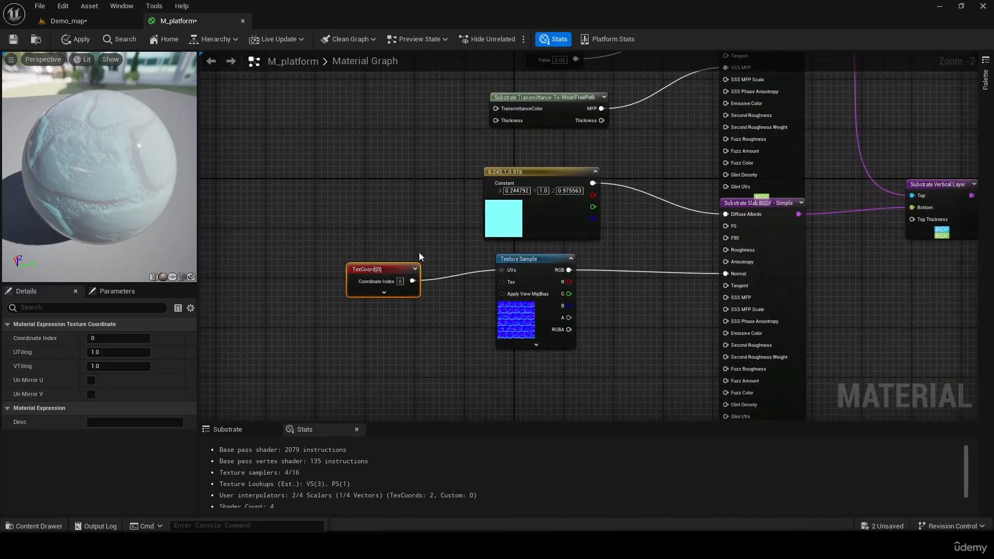
- Set both UTiling and VTiling of the TexCoord node to 10
left_click(115, 352)
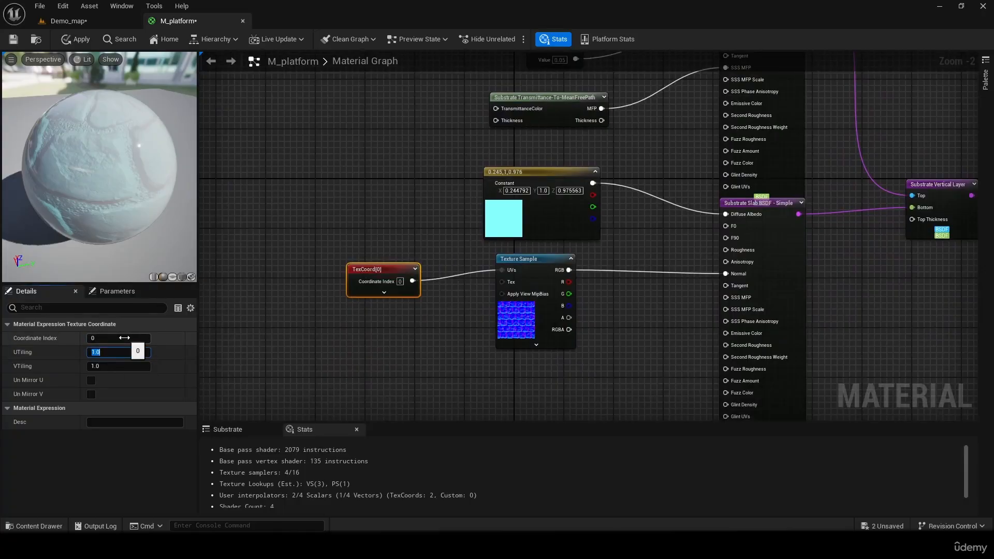
type("10")
key("Return")
left_click(126, 366)
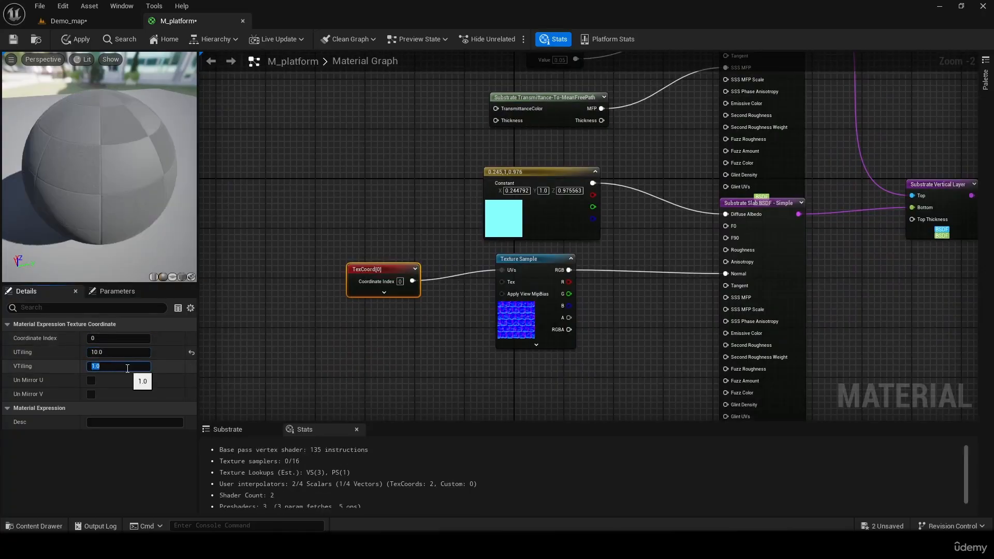
- Save M_platform and inspect the retiled cobblestone surface on the Box in Demo_map
left_click(13, 41)
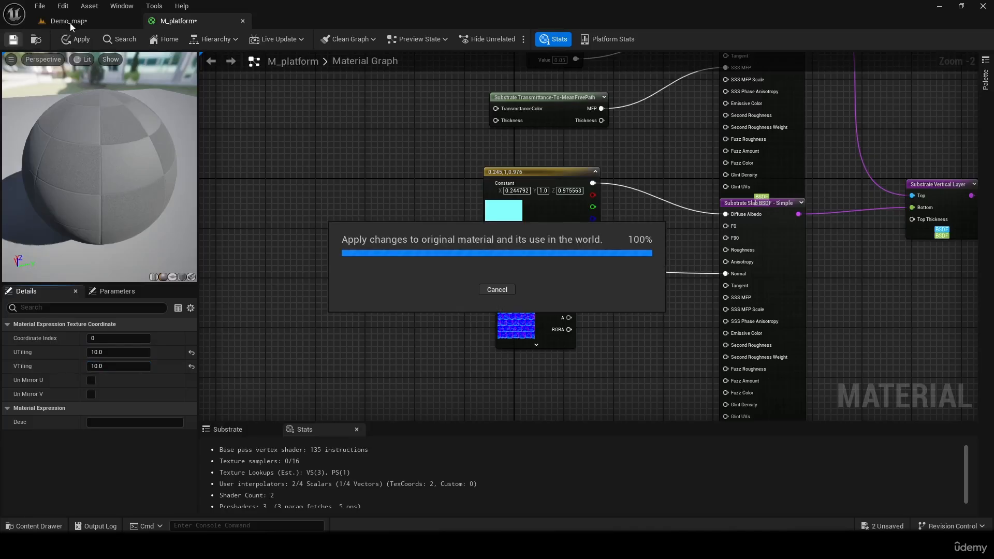
left_click(70, 23)
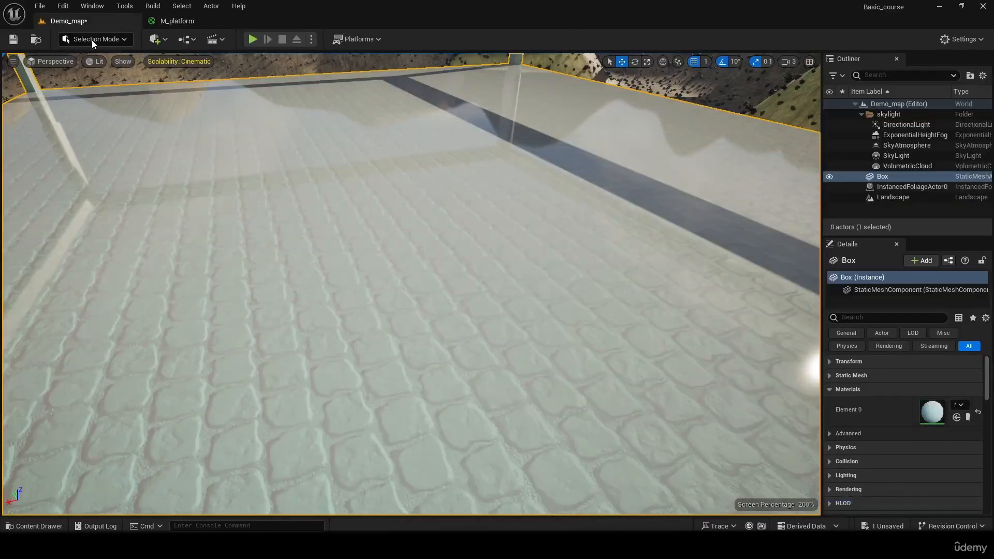
right_click_drag(409, 259, 628, 273)
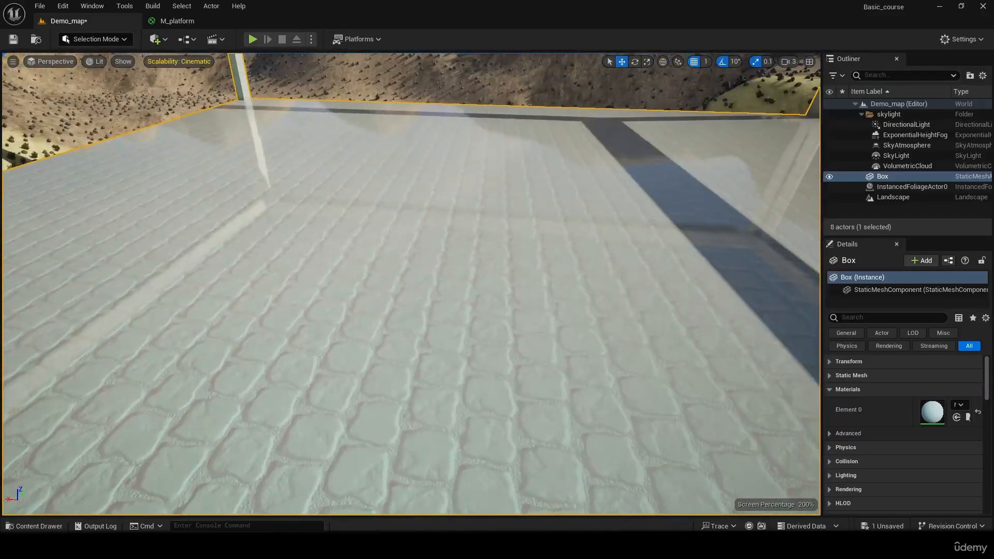
- In M_platform, set the upper slab's diffuse albedo color constant to black (0.0, 0.0, 0.0)
left_click(193, 25)
right_click_drag(389, 240, 255, 323)
right_click_drag(381, 166, 398, 241)
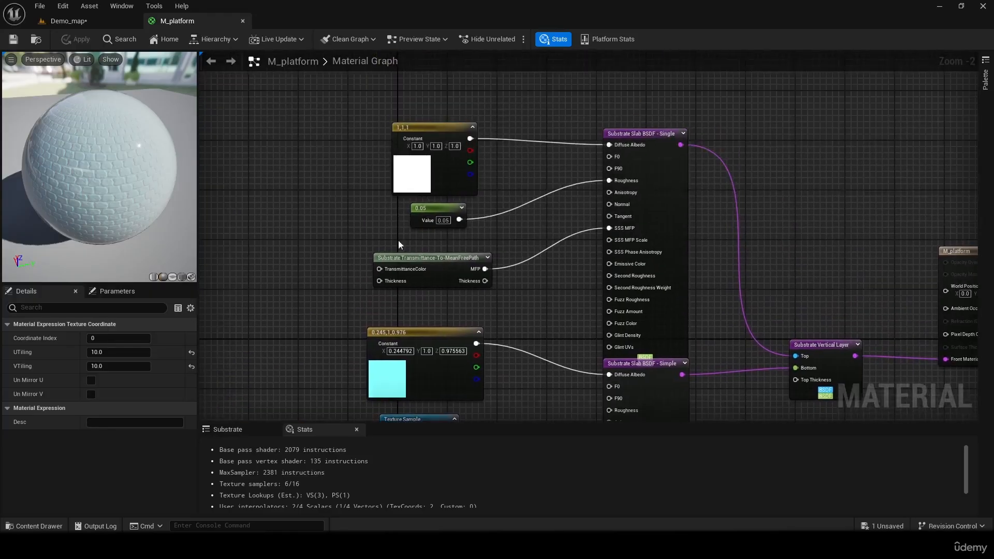
double_click(422, 174)
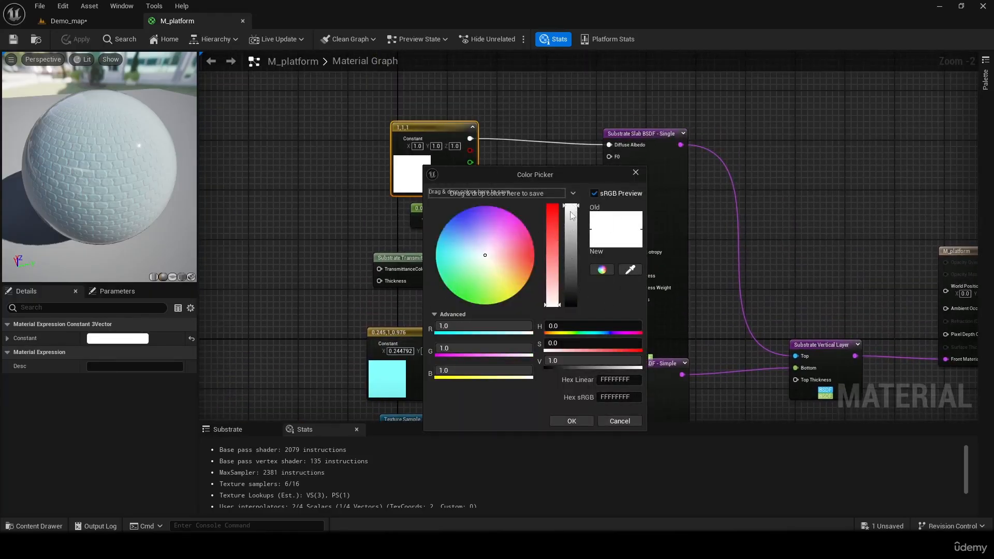
left_click_drag(577, 212, 570, 308)
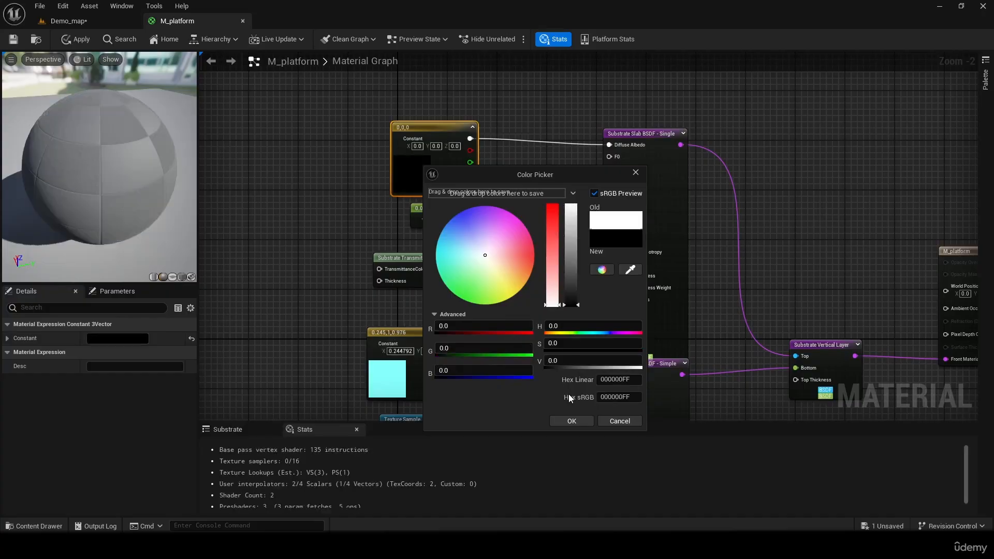
left_click(571, 420)
- Set the lower slab's diffuse albedo color constant to red (1.0, 0.025803, 0.0)
double_click(396, 371)
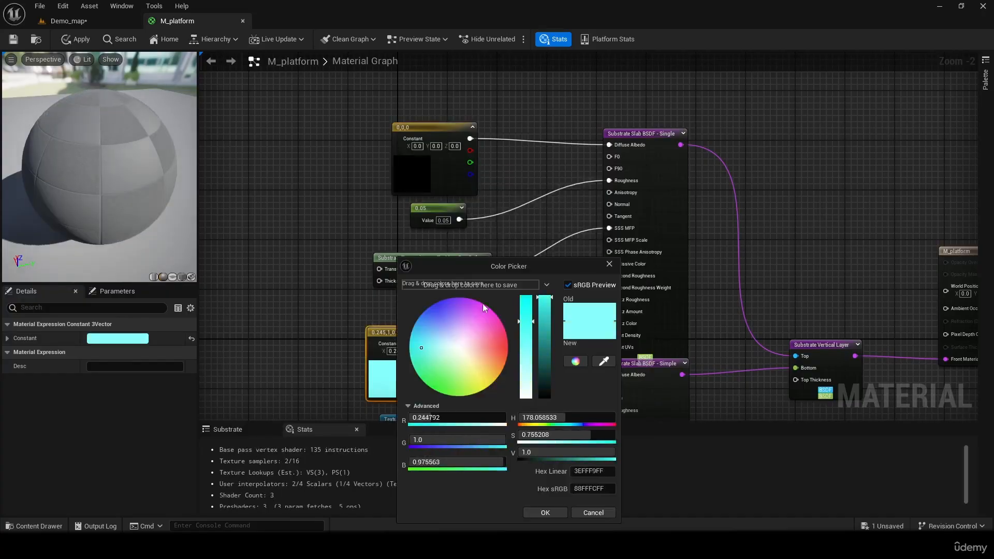
left_click_drag(449, 347, 535, 350)
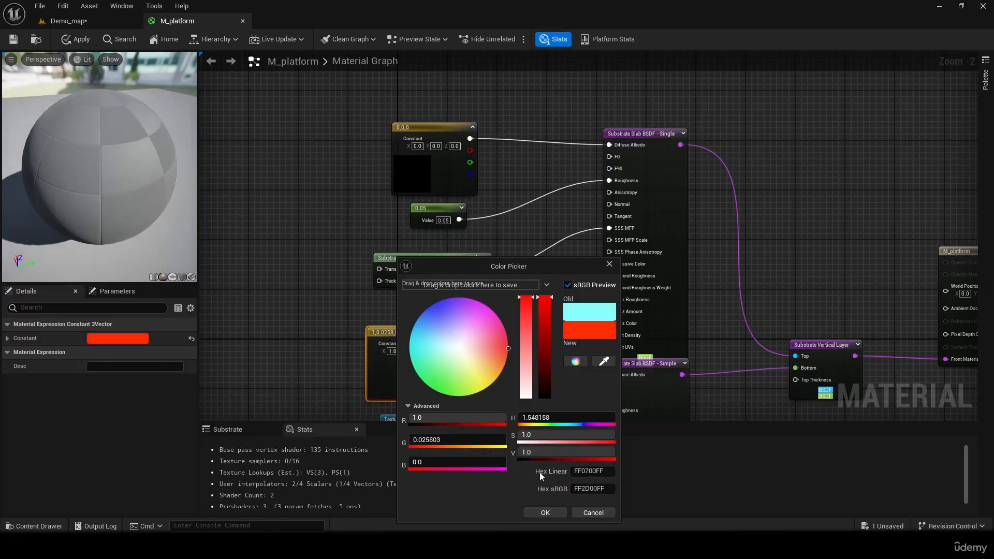
left_click(545, 513)
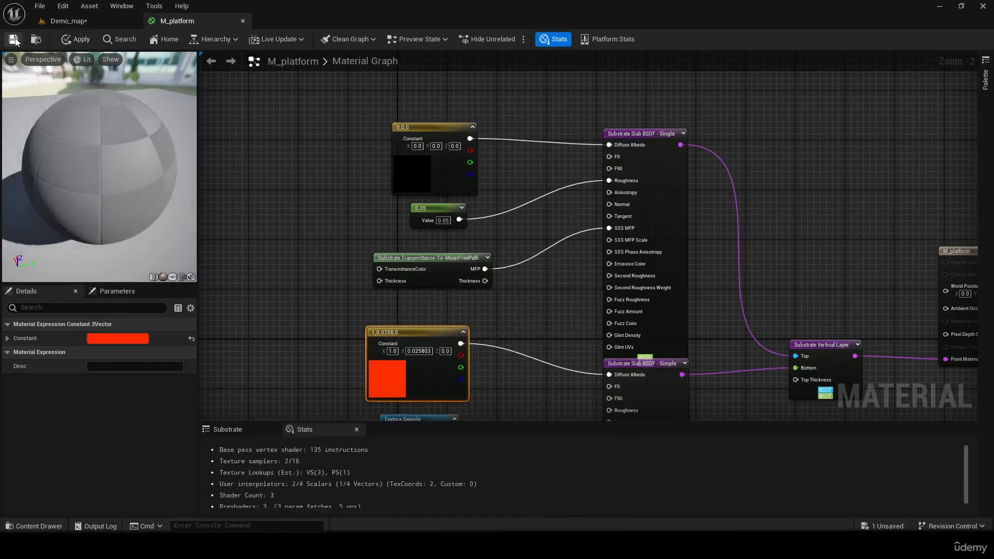
- Save the recolored M_platform and inspect the Box's reflections from a low angle in Demo_map
left_click(80, 40)
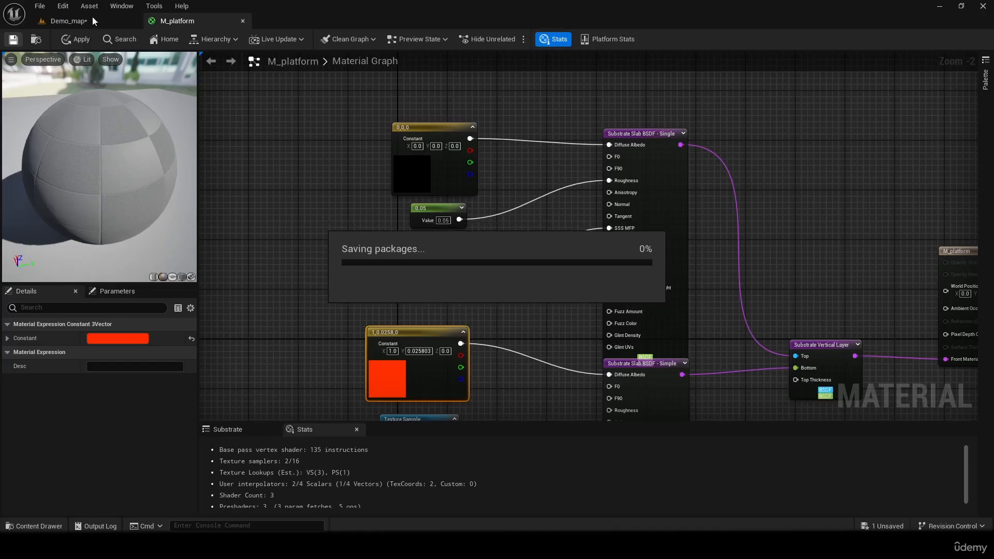
left_click(92, 16)
right_click_drag(404, 218, 705, 218)
right_click_drag(337, 114, 124, 68)
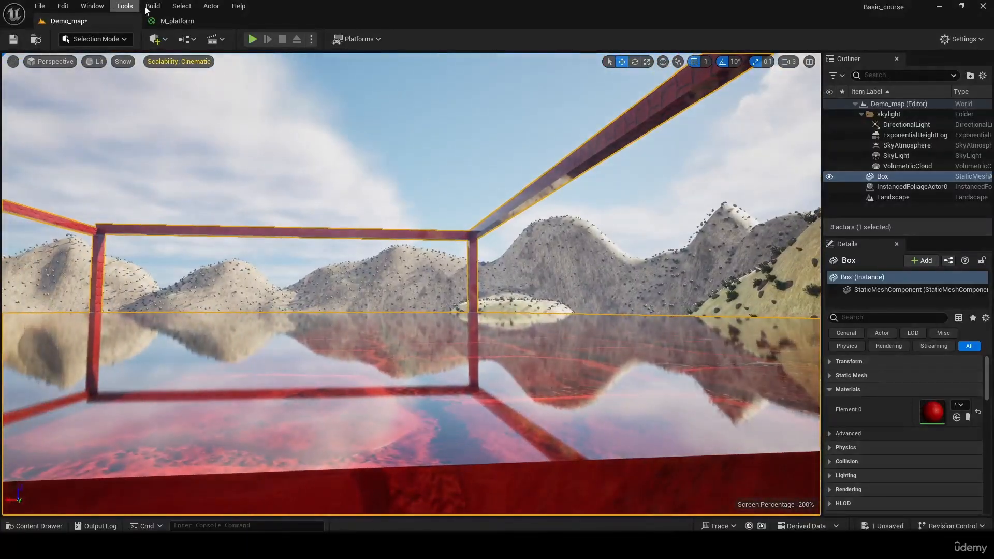
- In M_platform, set the constant feeding the upper slab's Roughness to 1.0
left_click(187, 22)
left_click(448, 223)
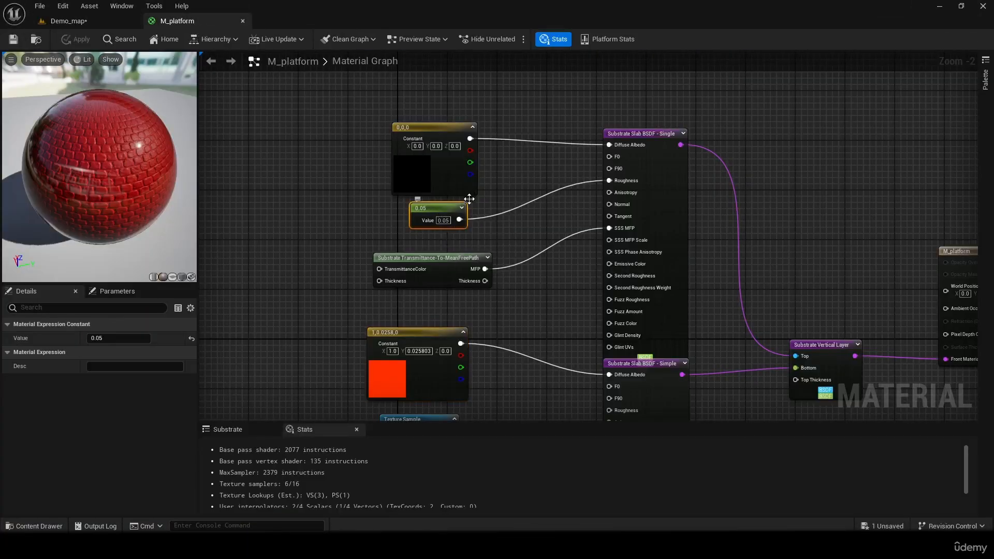
left_click_drag(436, 208, 423, 209)
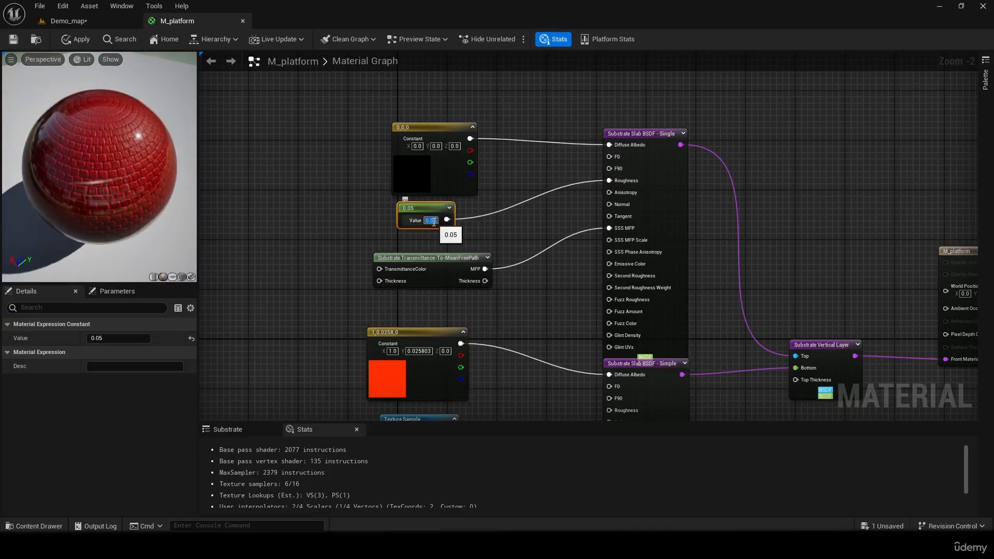
type("1")
key("Return")
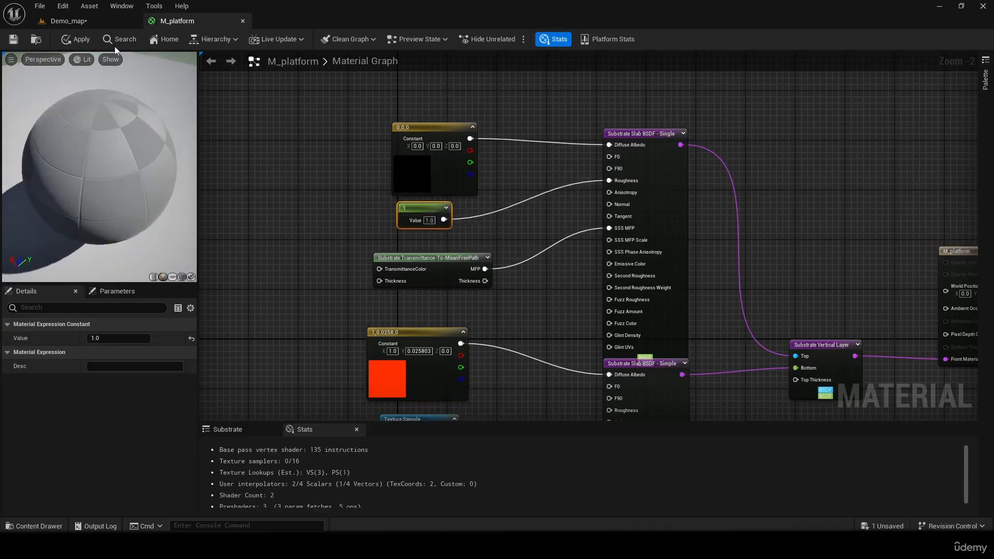
- Apply the roughness change and inspect the Box's cobblestone surface in Demo_map
left_click(14, 40)
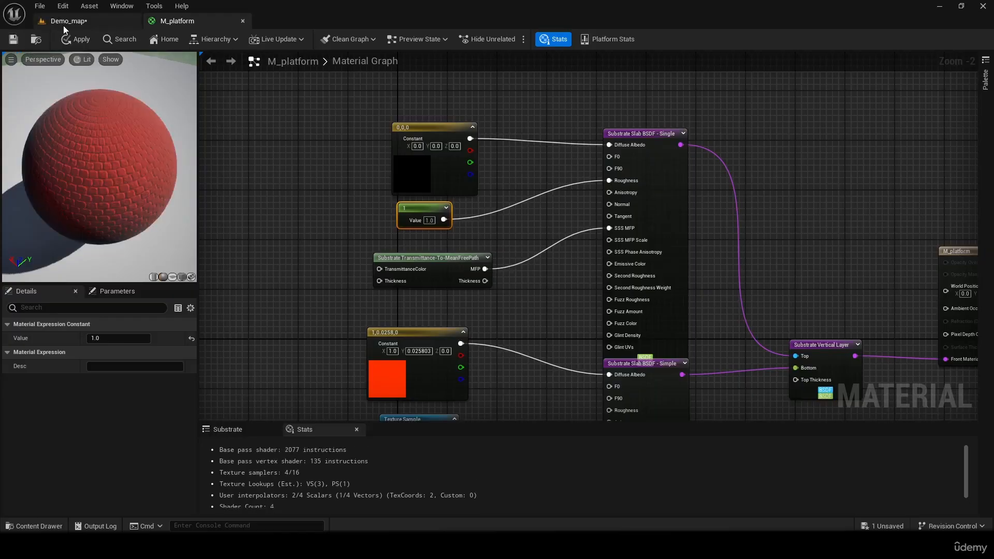
left_click(67, 21)
left_click(217, 23)
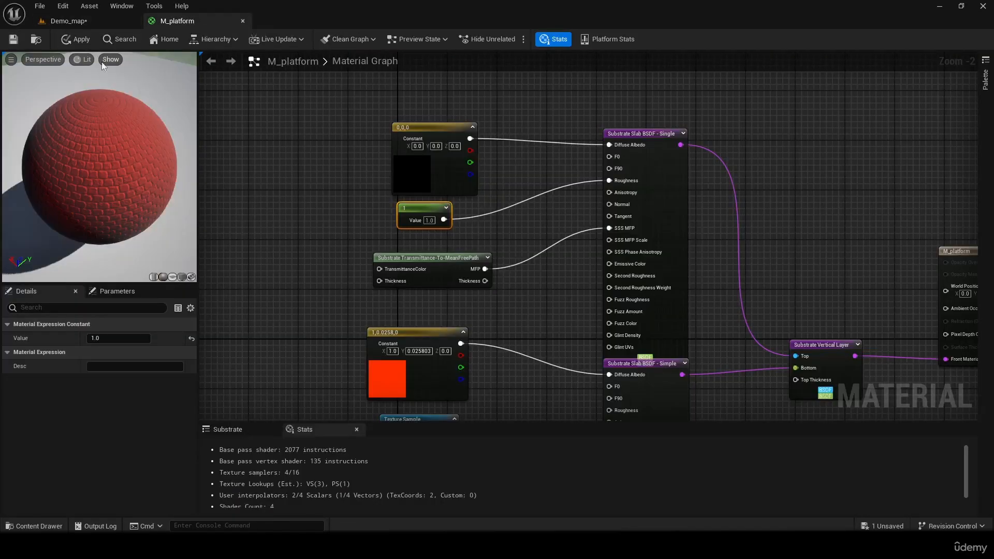
left_click(77, 39)
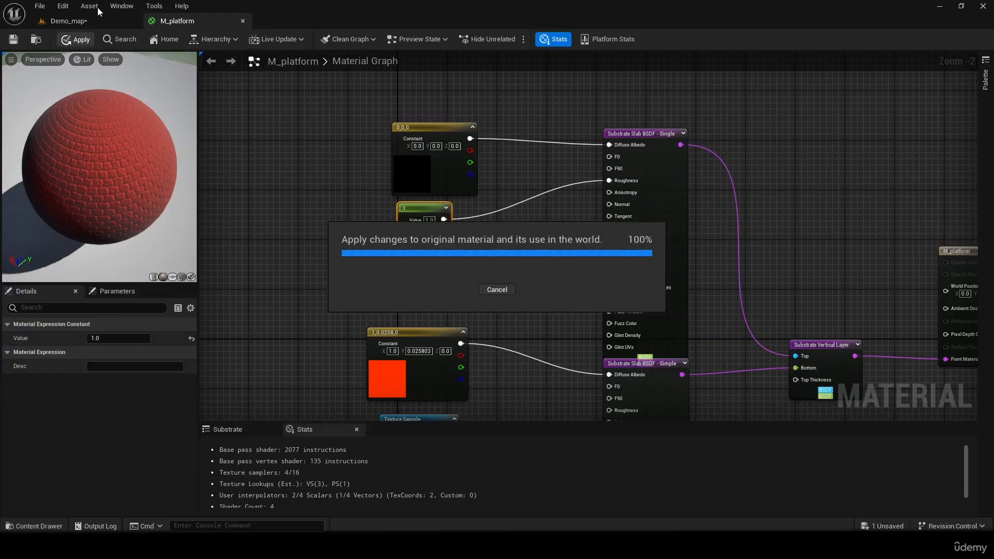
left_click(89, 20)
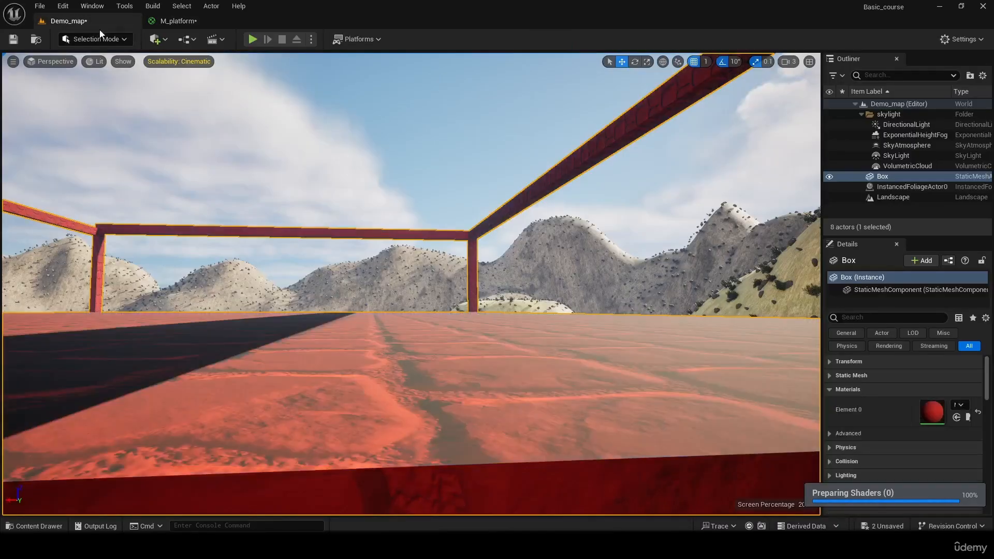
right_click_drag(411, 284, 435, 341)
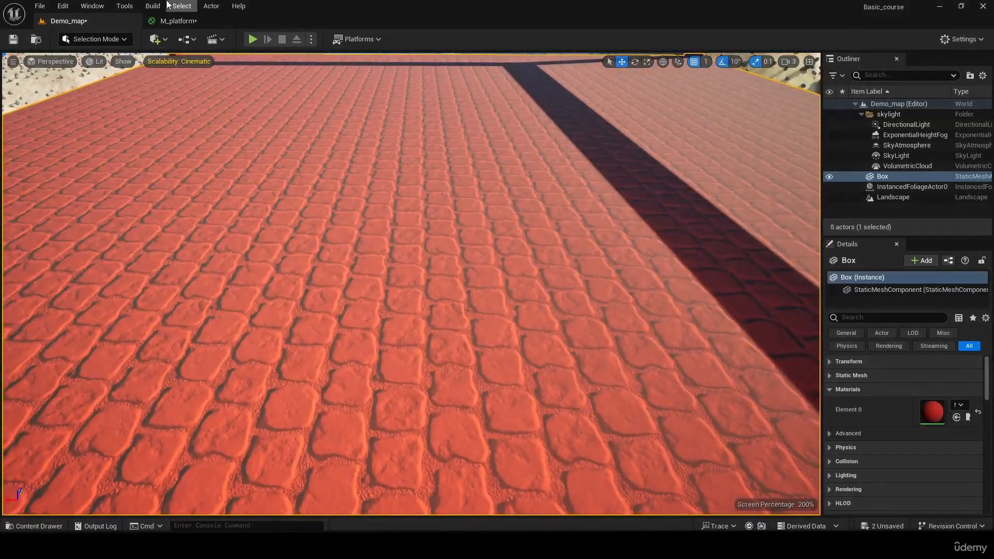
- In M_platform, undo the last roughness change and set the upper slab's color constant to blue (0.0, 0.11076, 1.0)
left_click(178, 20)
key("ctrl+z")
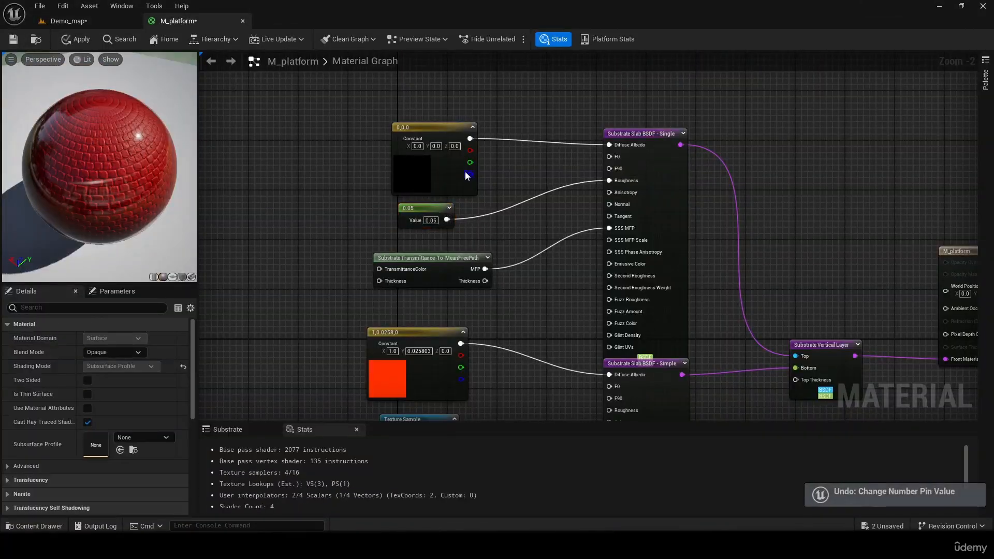
left_click(413, 130)
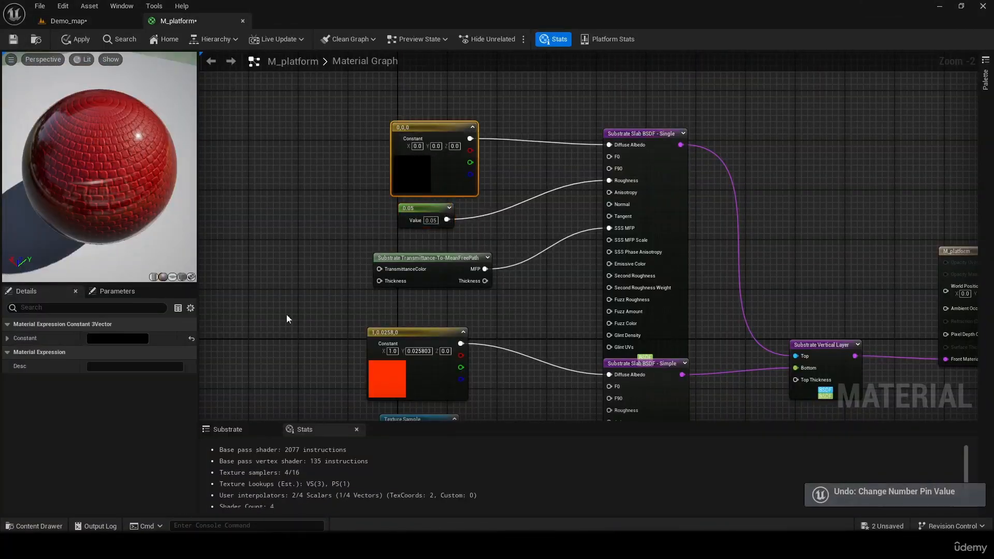
left_click(133, 338)
left_click(228, 348)
mouse_move(228, 348)
left_mouse_down()
mouse_move(222, 334)
mouse_move(158, 305)
left_mouse_up()
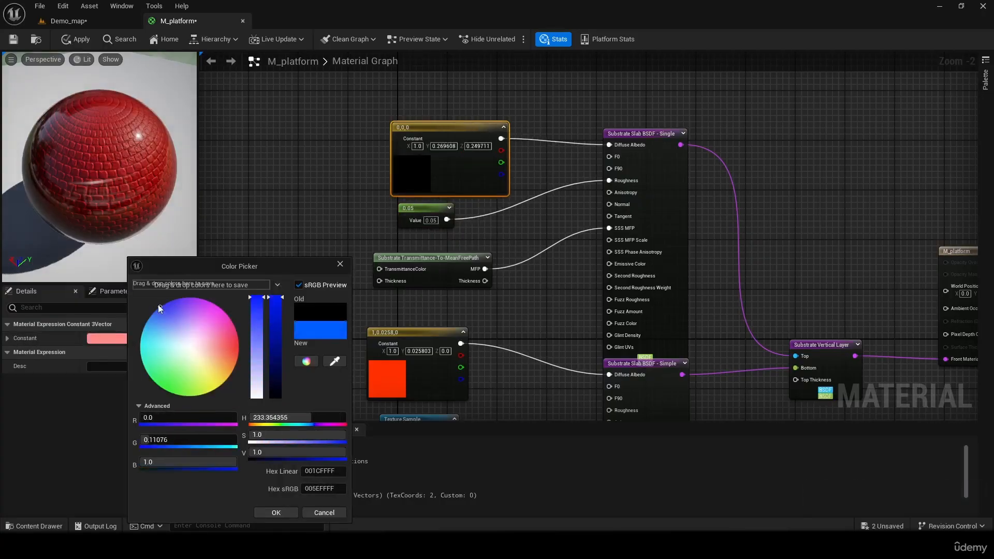
left_click(276, 513)
- Set the lower slab's diffuse albedo color constant to yellow (1.0, 0.64302, 0.0)
left_click(387, 380)
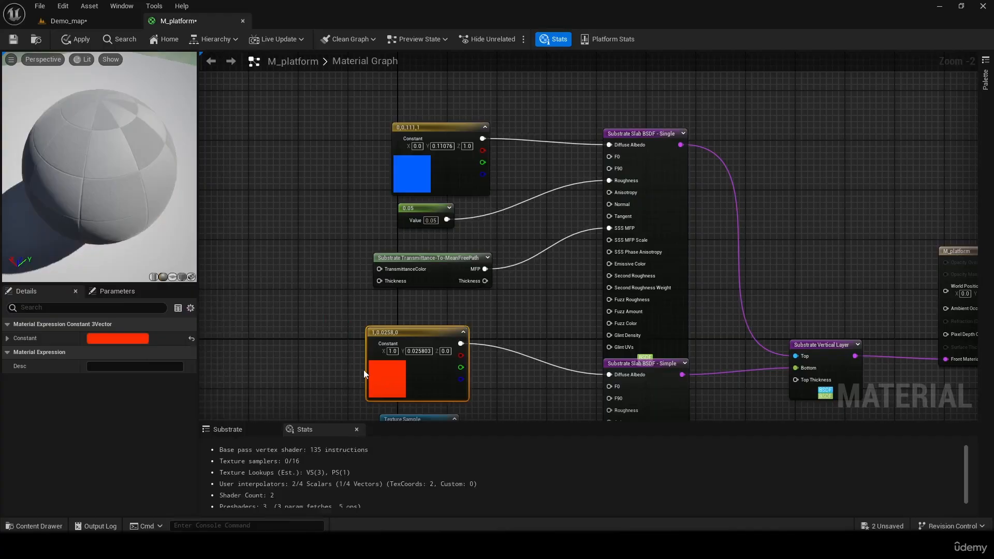
double_click(367, 374)
left_click_drag(438, 362, 478, 383)
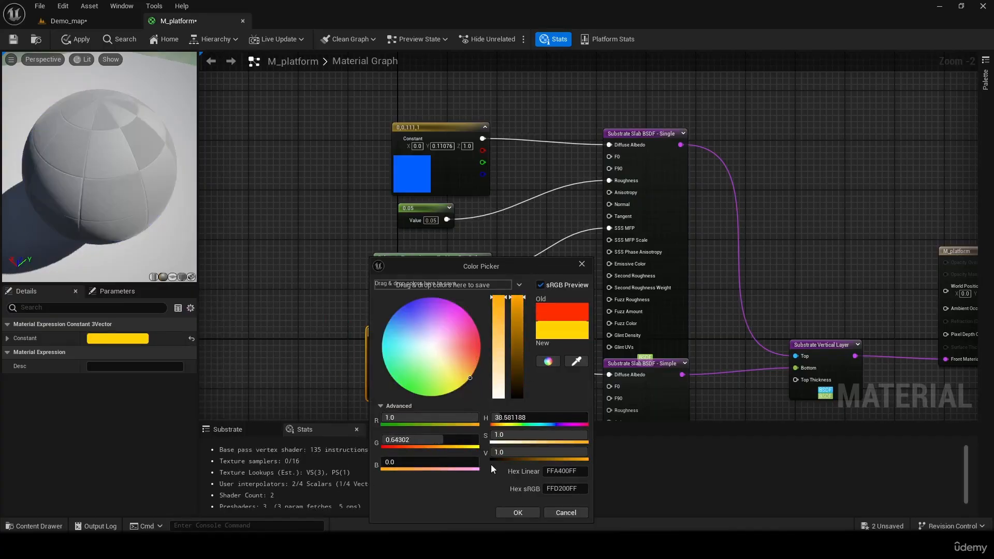
left_click(506, 512)
- Set the TexCoord node's UTiling to 20 and enter a new VTiling value
right_click_drag(538, 251, 465, 105)
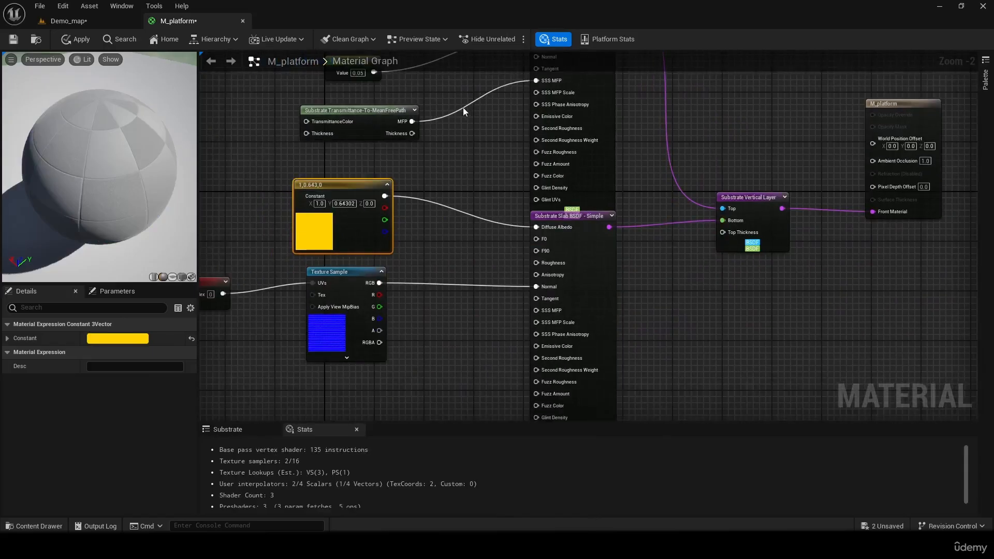
right_click_drag(438, 257, 539, 238)
left_click(290, 265)
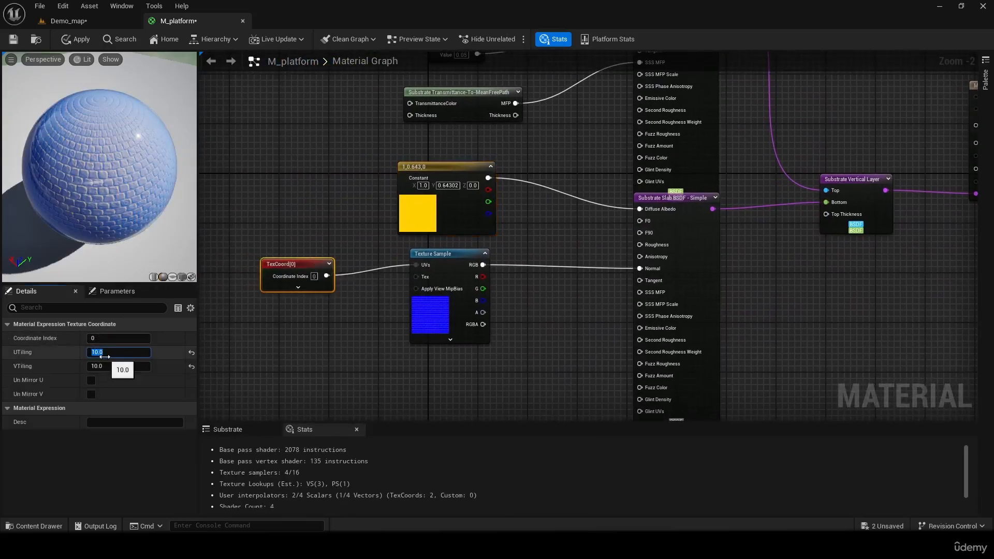
key("Return")
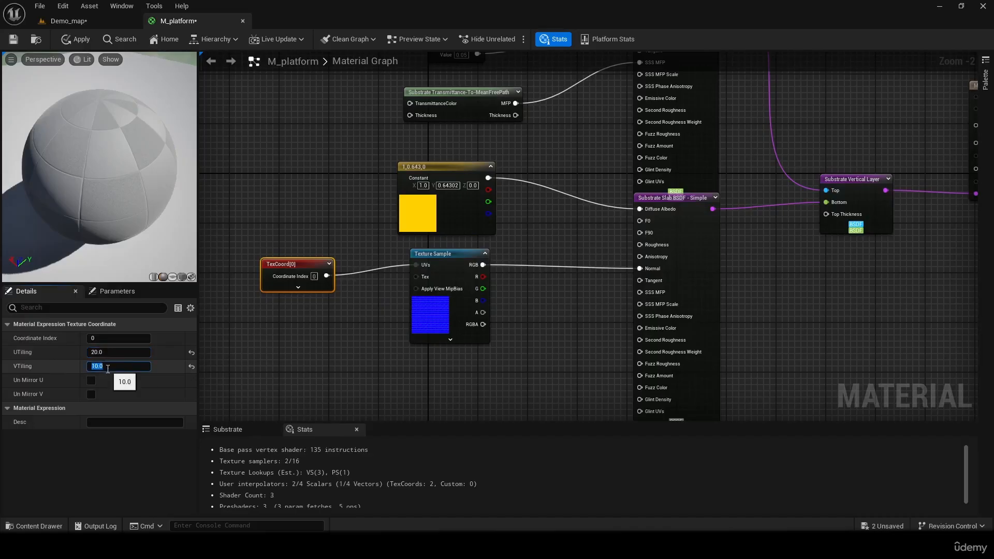
left_click(253, 185)
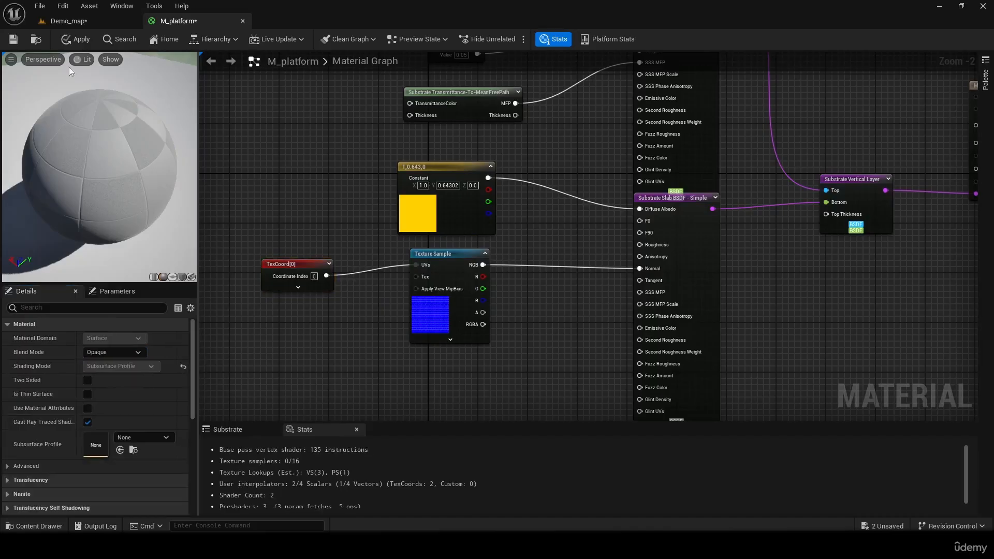
- Save M_platform and inspect the Box's tiled cobblestone surface up close in Demo_map
key("ctrl+s")
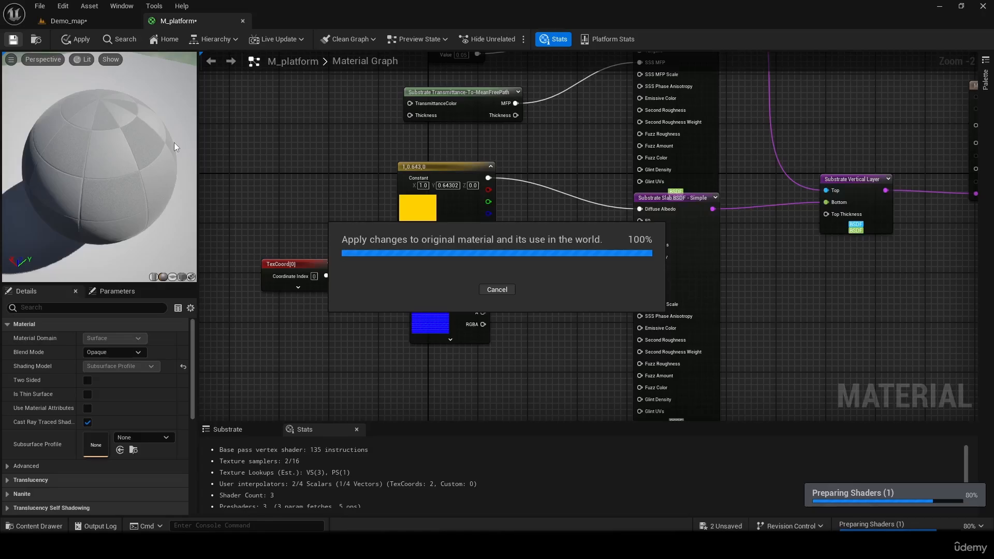
left_click(68, 21)
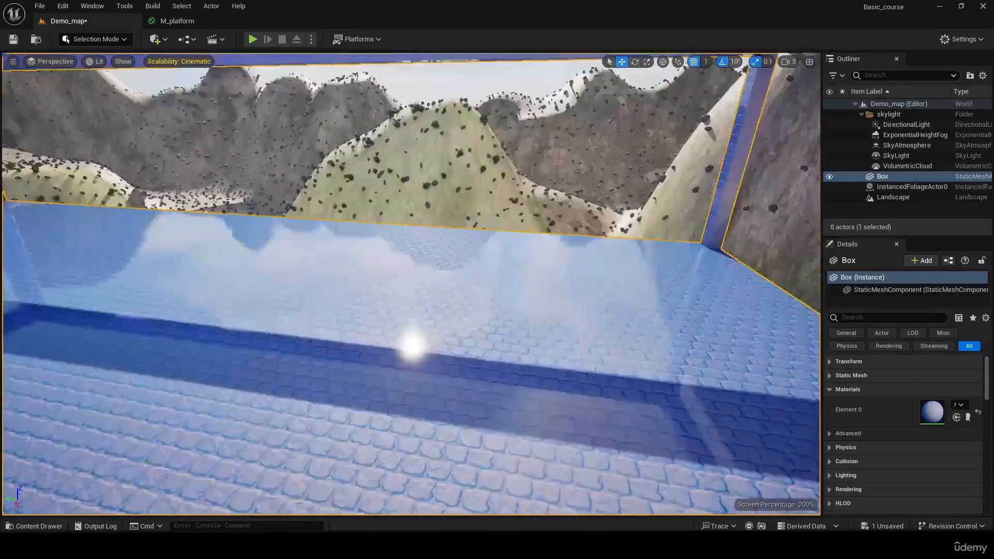
right_click_drag(412, 285, 855, 236)
key("w")
key("w")
key("w")
key("w")
key("w")
key("w")
key("w")
right_click_drag(279, 77, 414, 160)
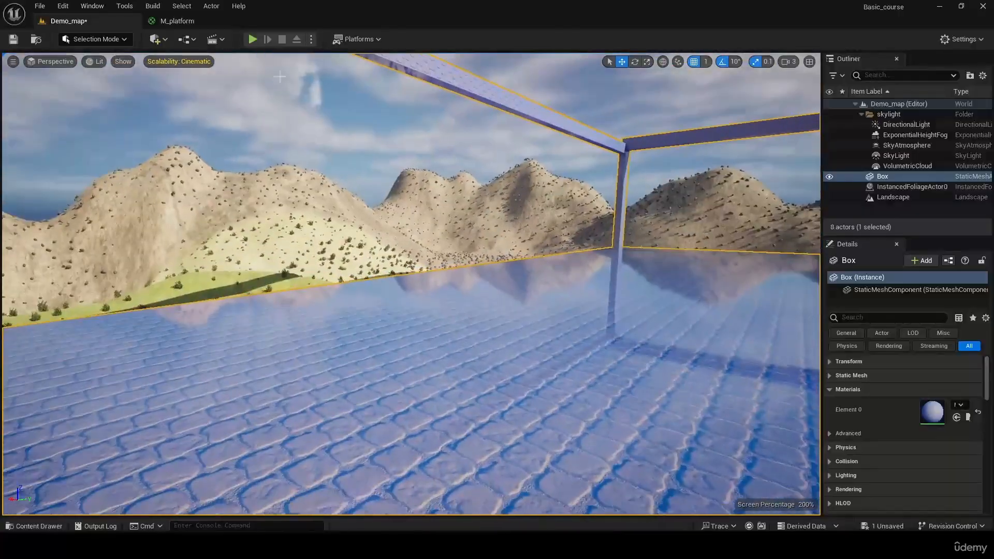
- In M_platform, add a Constant node with value 0 and connect it to the lower slab's Roughness
left_click(205, 21)
right_click_drag(792, 289, 530, 282)
left_click(520, 183)
right_click_drag(524, 238, 468, 347)
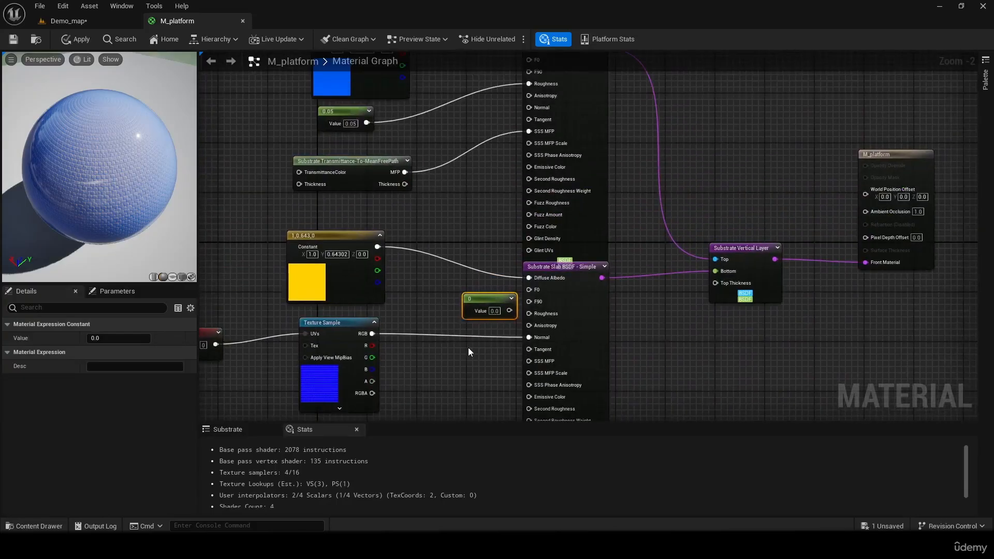
scroll(468, 347, "up", 2)
left_click_drag(522, 303, 469, 303)
left_click(473, 305)
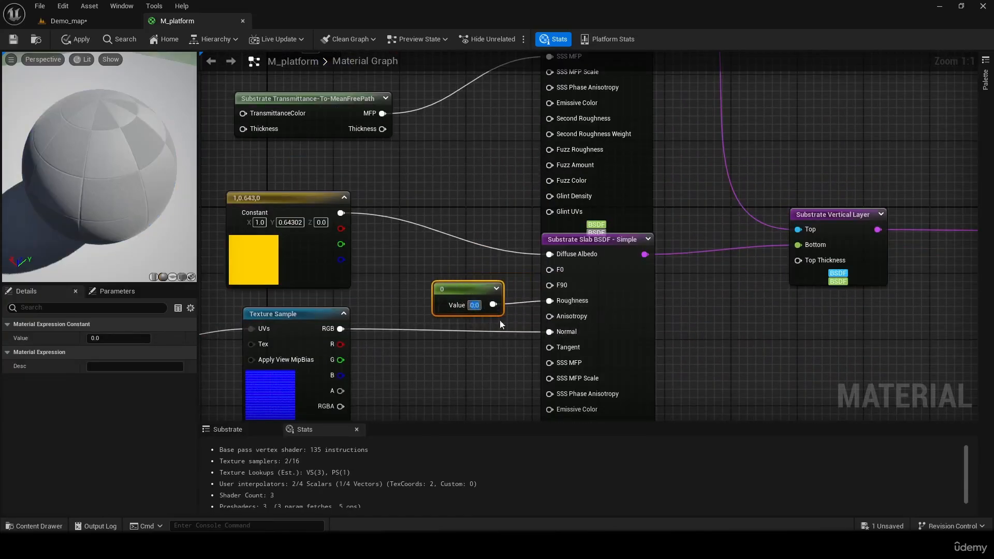
left_click(457, 337)
left_click(454, 286)
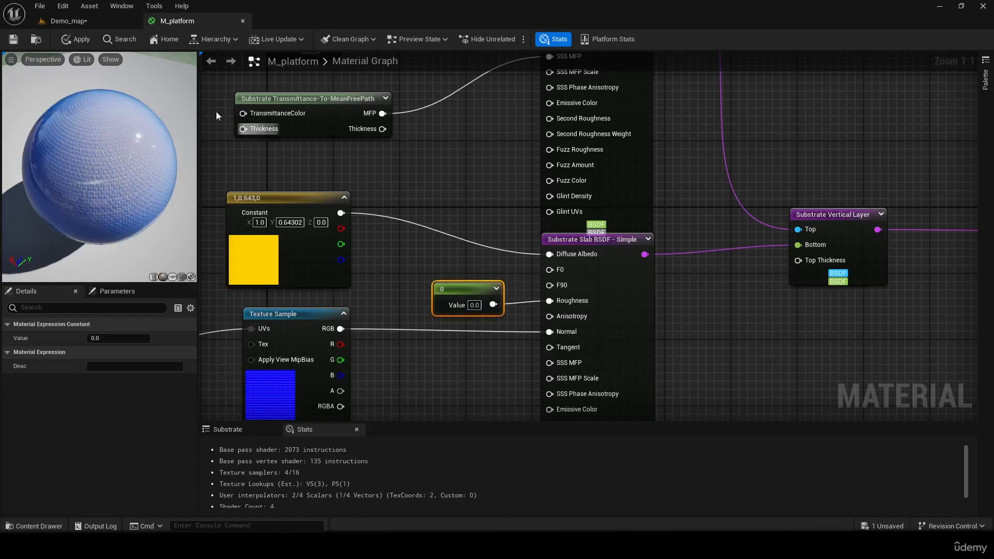
- Save M_platform with the lower slab's roughness constant and look over the Box in Demo_map
left_click(22, 41)
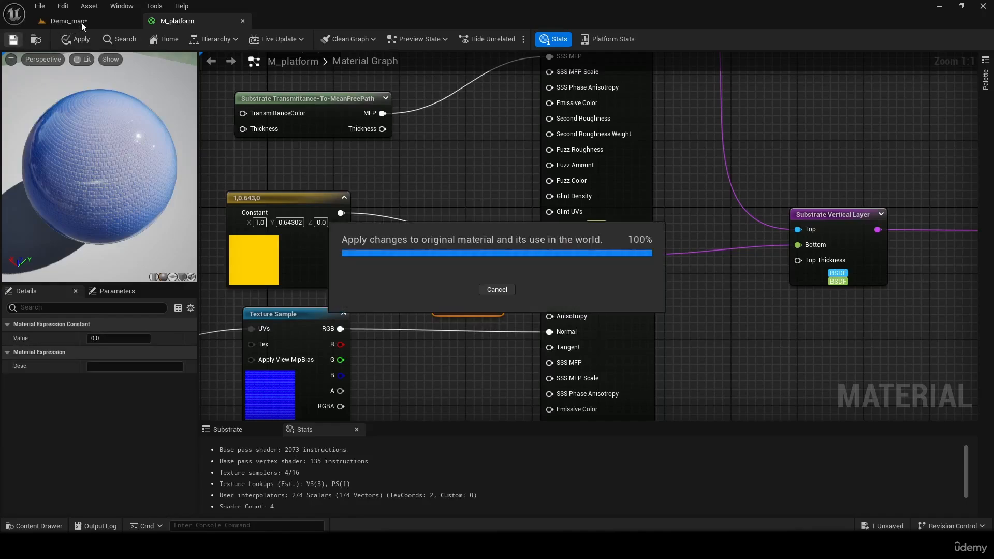
left_click(82, 23)
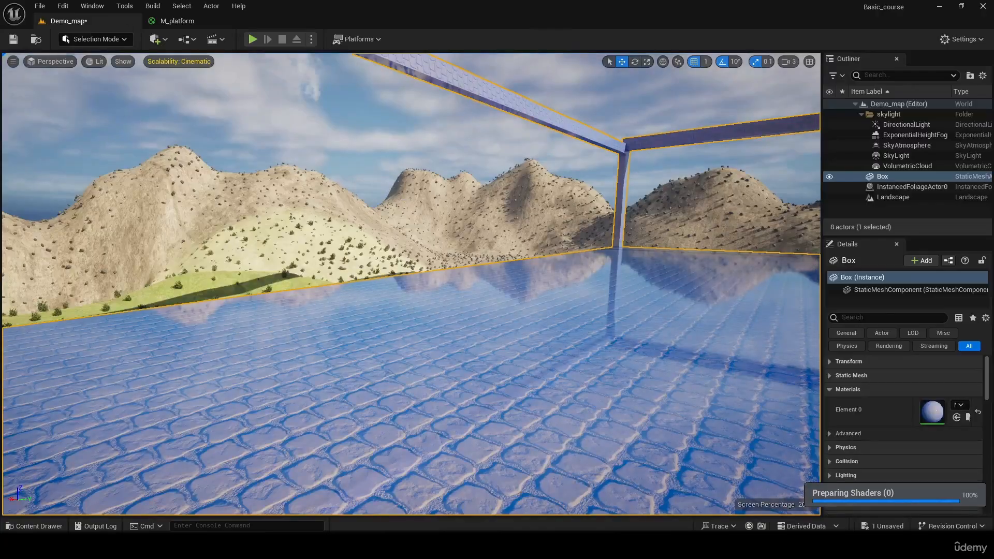
right_click_drag(412, 284, 482, 311)
- Apply a roughness of 1 to the upper slab in M_platform and inspect the Box's surface in Demo_map
left_click(233, 20)
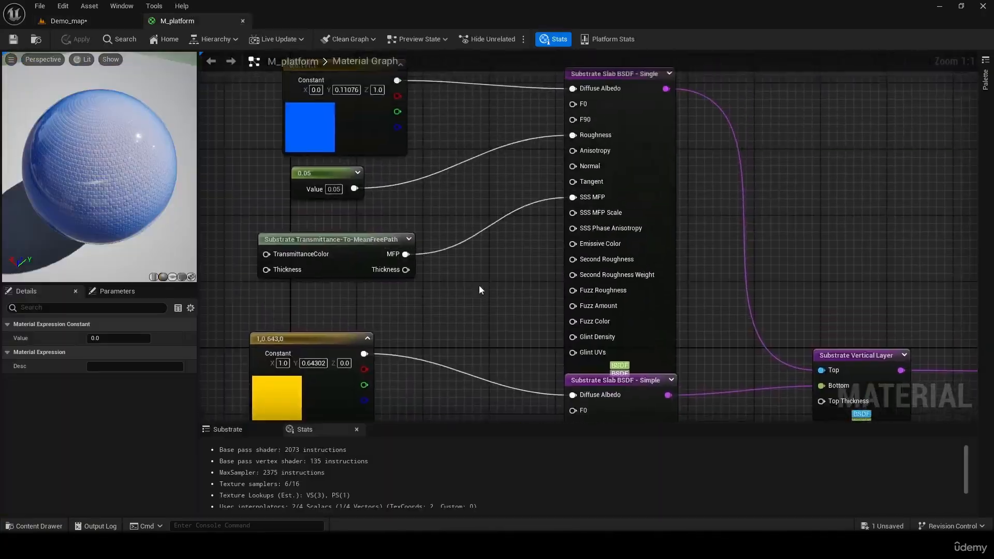
type("1")
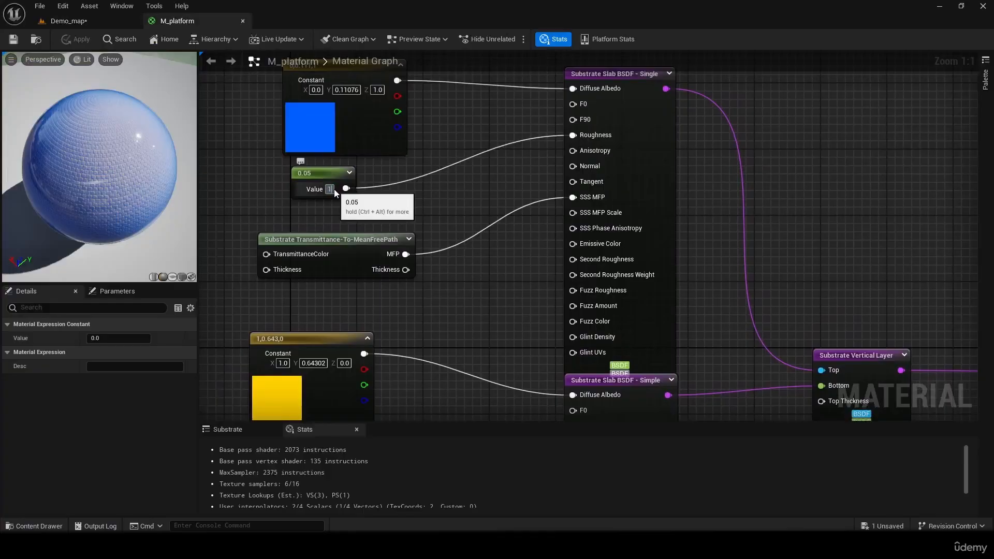
key("Return")
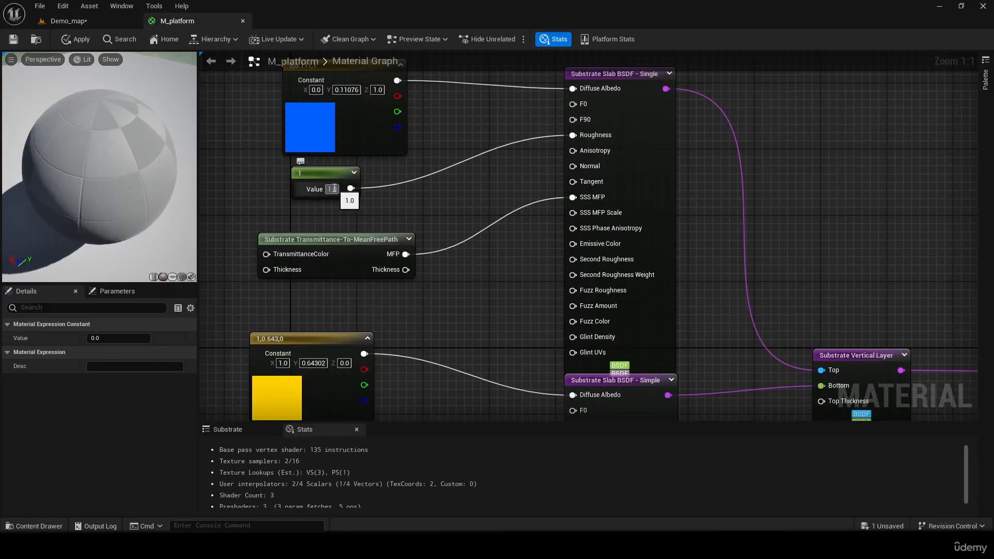
left_click(79, 35)
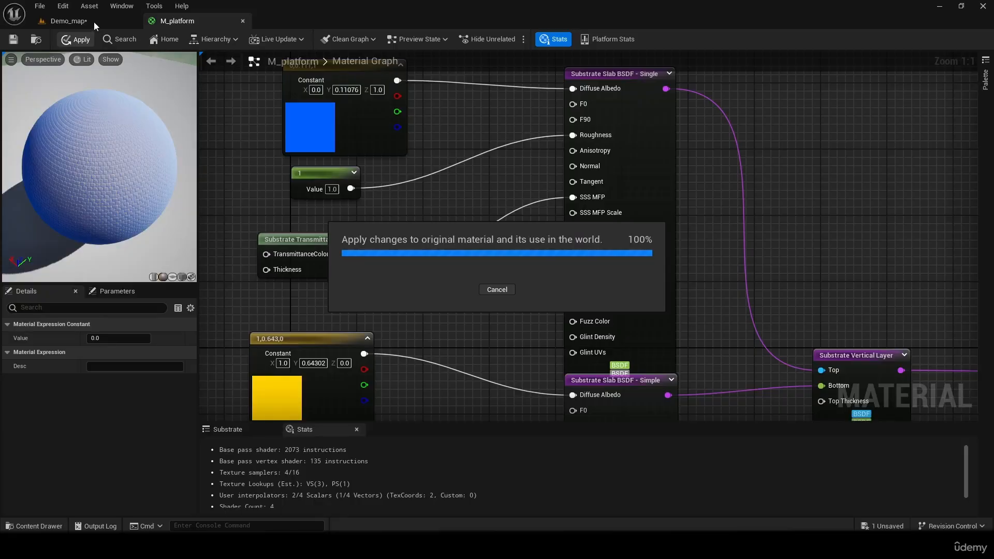
left_click(94, 22)
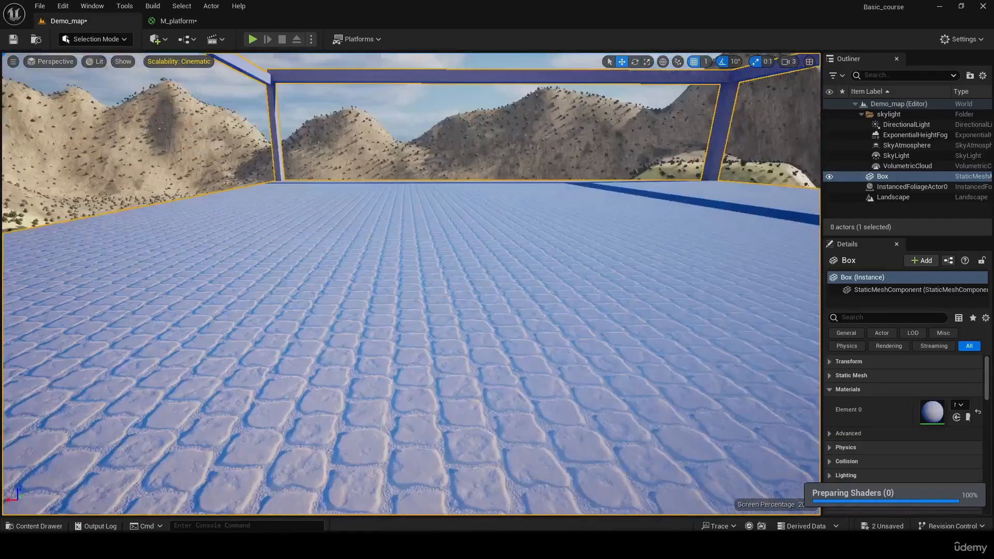
right_click_drag(412, 284, 414, 363)
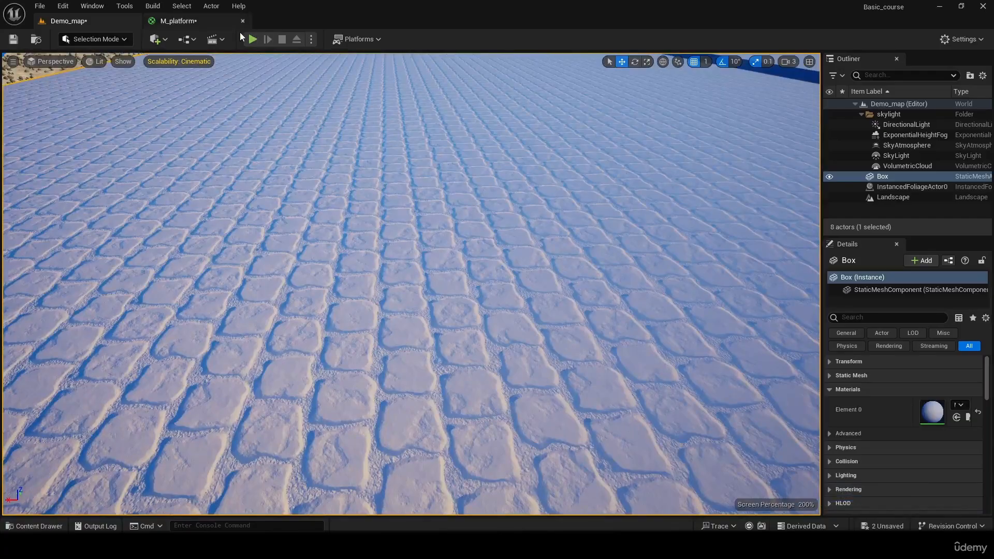
- Return to M_platform and undo the upper slab's last roughness change
left_click(177, 21)
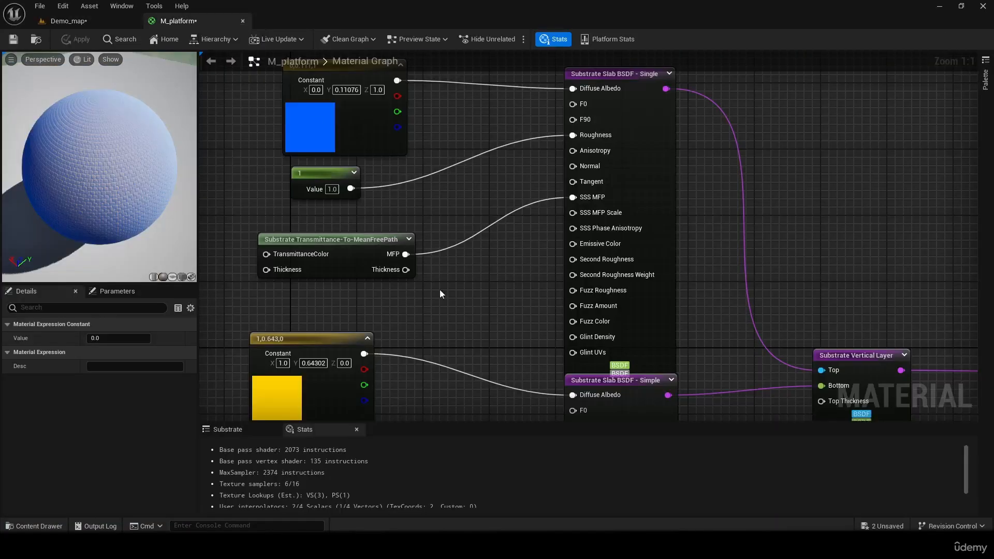
left_click(460, 236)
key("ctrl+z")
- Set the constant feeding the lower slab's Roughness to 0.05
right_click_drag(498, 275, 443, 226)
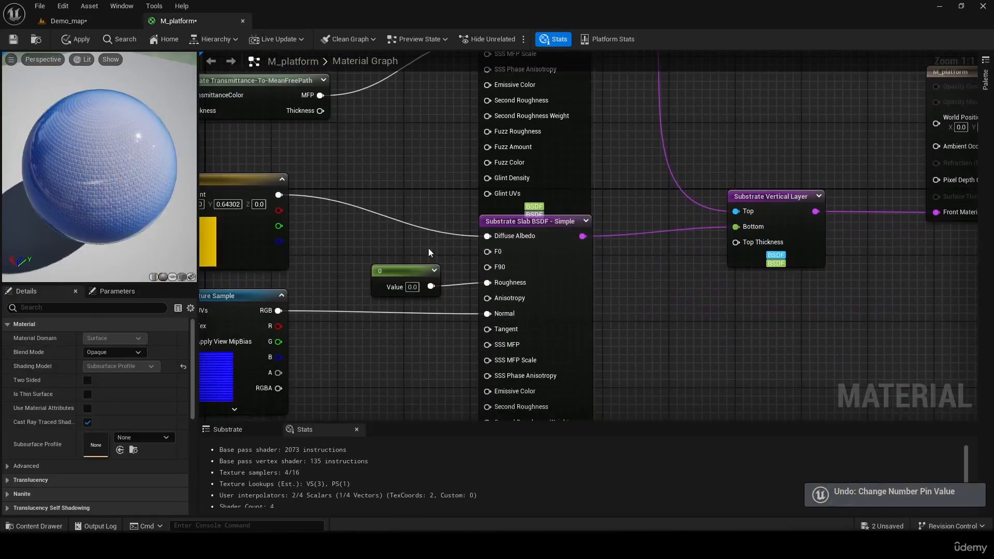
left_click(413, 286)
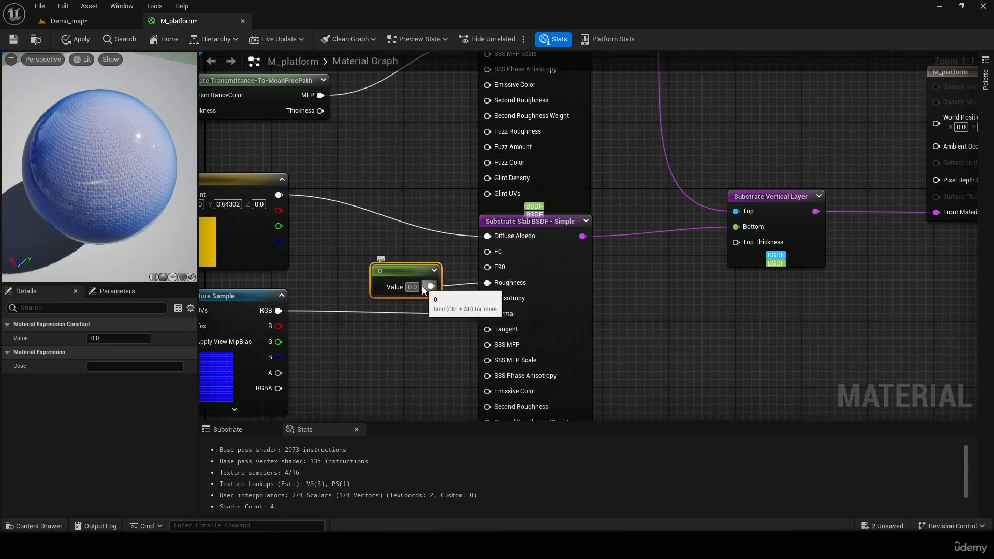
type("0.05")
key("Return")
left_click(703, 343)
- Add a Constant node with value 0 below the Substrate Vertical Layer node and connect it to Top Thickness
right_click_drag(703, 343, 523, 332)
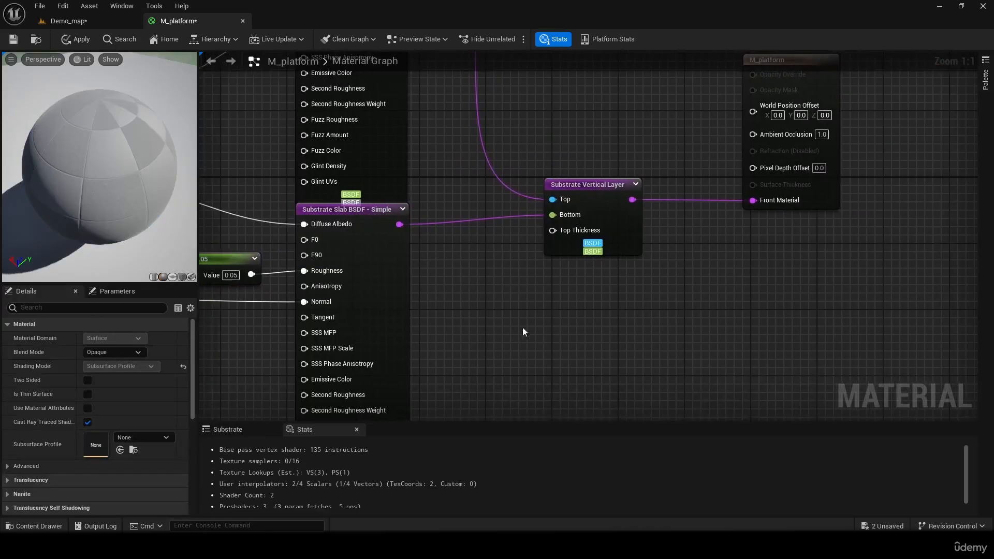
left_click(516, 306)
right_click_drag(580, 287, 529, 250)
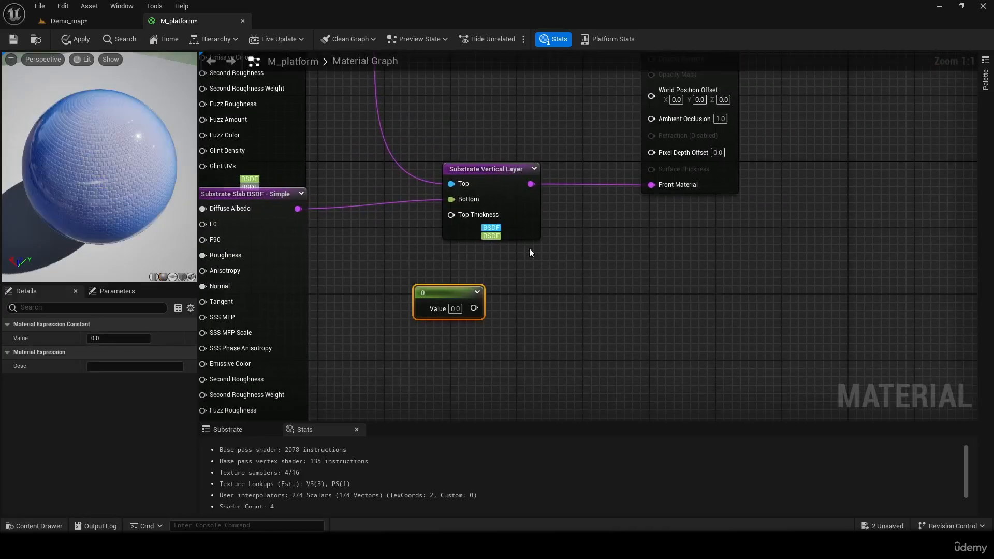
left_click_drag(485, 166, 515, 149)
left_click_drag(474, 308, 485, 198)
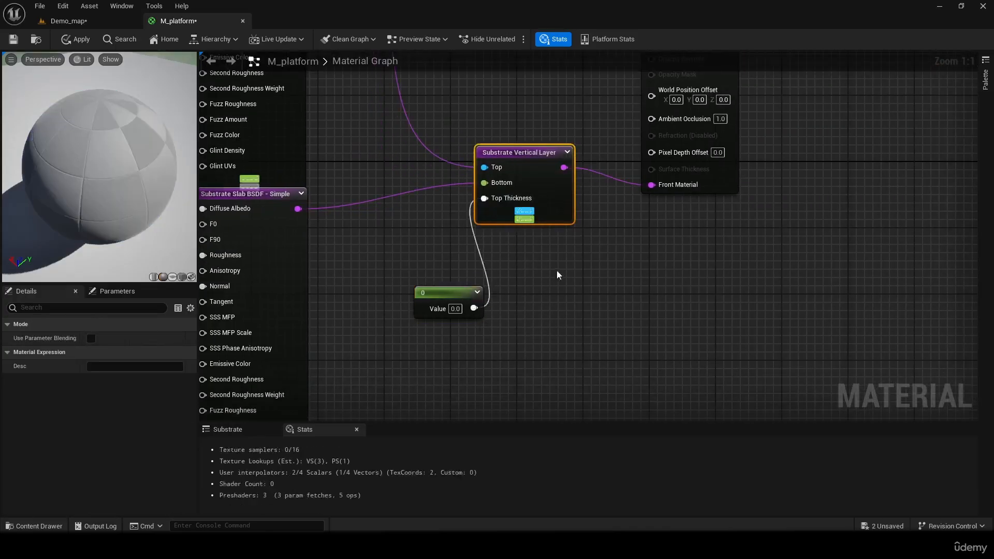
right_click_drag(555, 273, 636, 317)
left_click(489, 294)
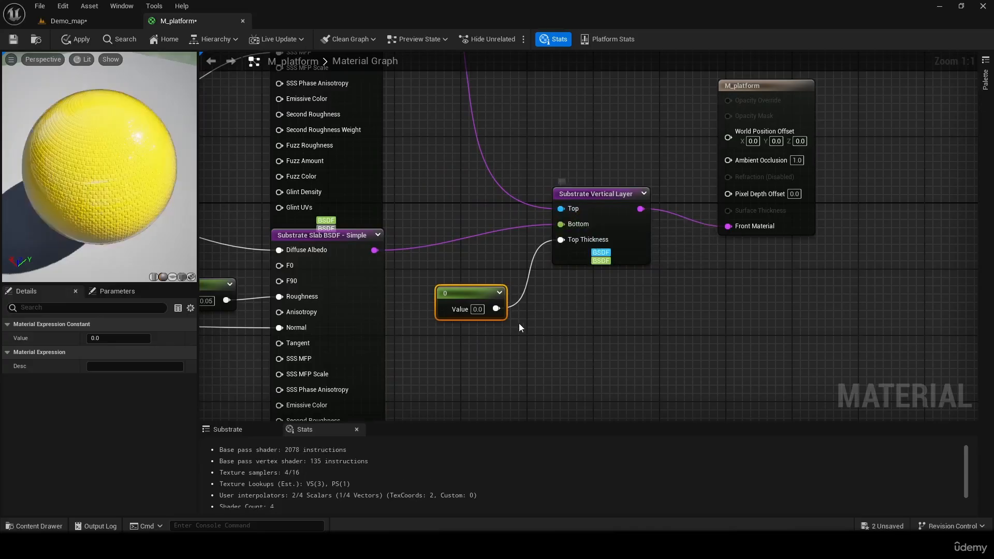
- Apply the zero top thickness to the material and inspect the Box's surface and edge in Demo_map
right_click_drag(519, 324, 845, 398)
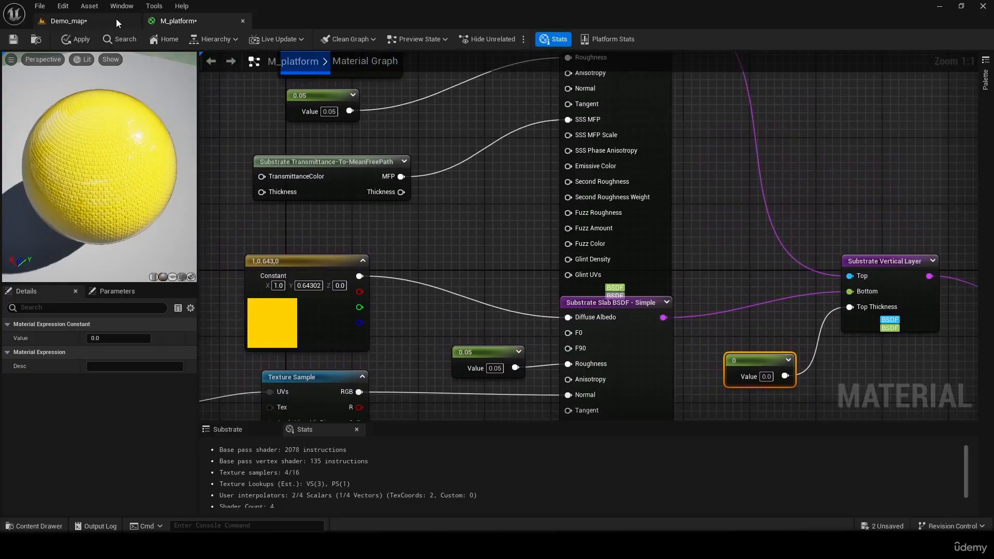
left_click_drag(139, 172, 158, 102)
left_click(84, 42)
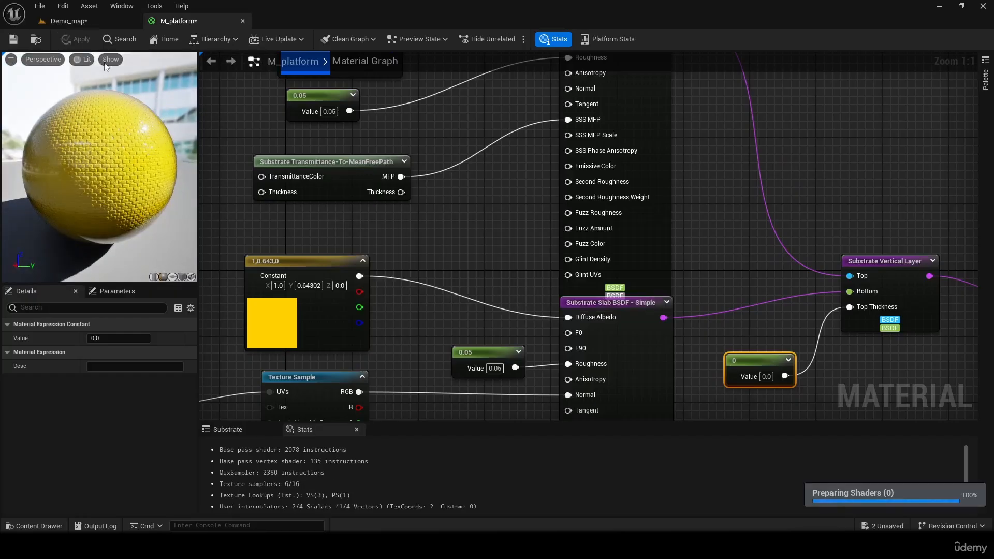
left_click(87, 18)
right_click_drag(393, 184, 251, 279)
key("w")
key("s")
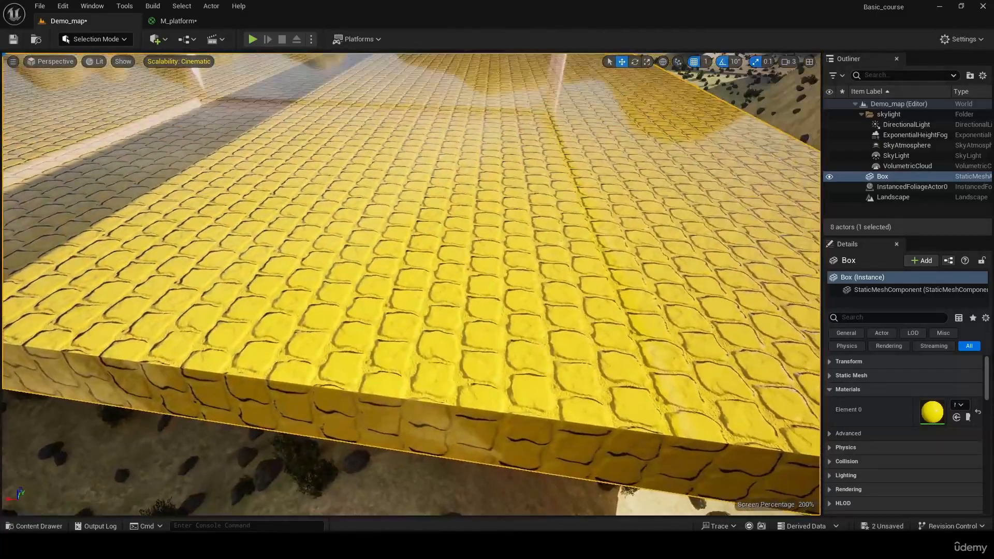
- In M_platform, set the Top Thickness constant to 1 and widen the material preview
left_click(202, 22)
left_click(767, 376)
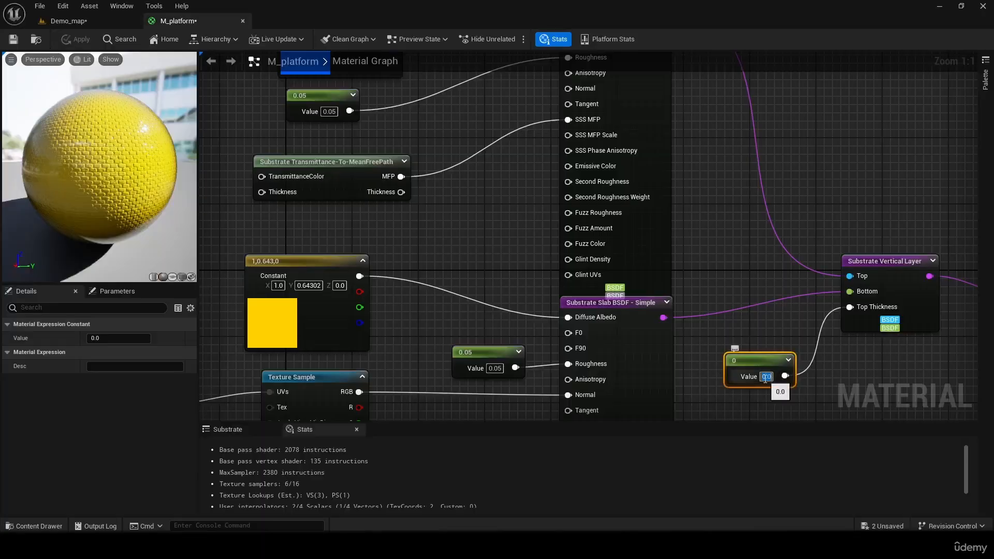
type("1")
key("Return")
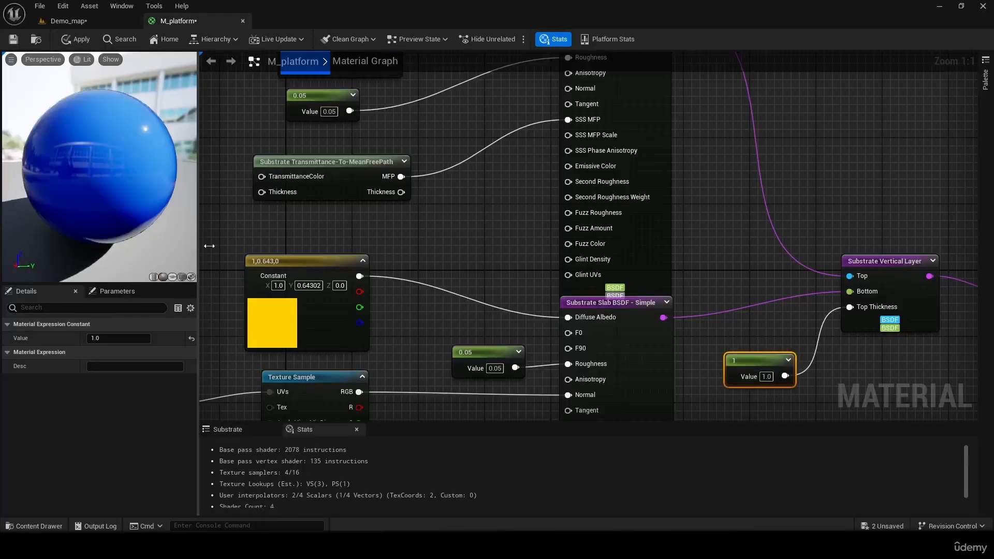
left_click_drag(198, 244, 311, 267)
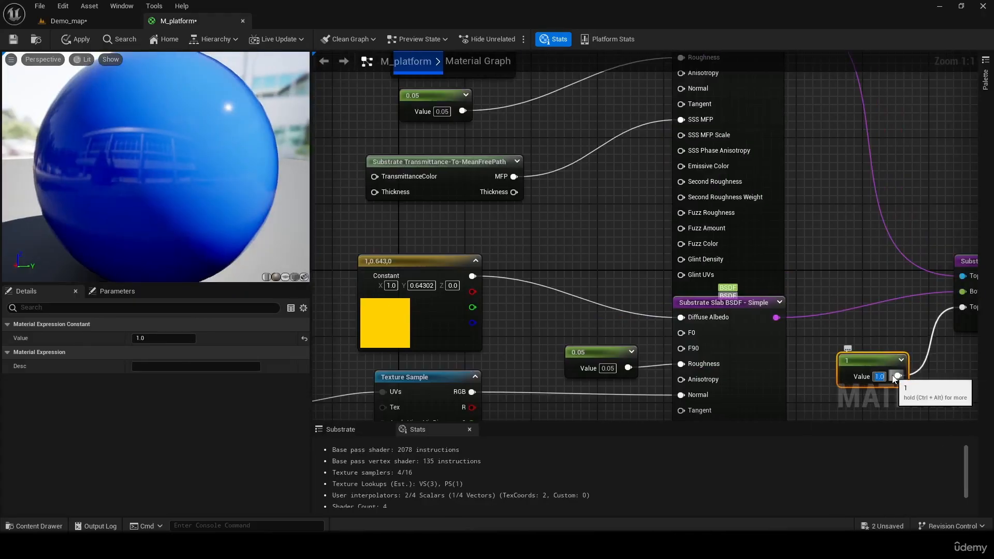
- Try Top Thickness constant values of 0.5 and 0.1 in the preview
type("0.5")
key("Return")
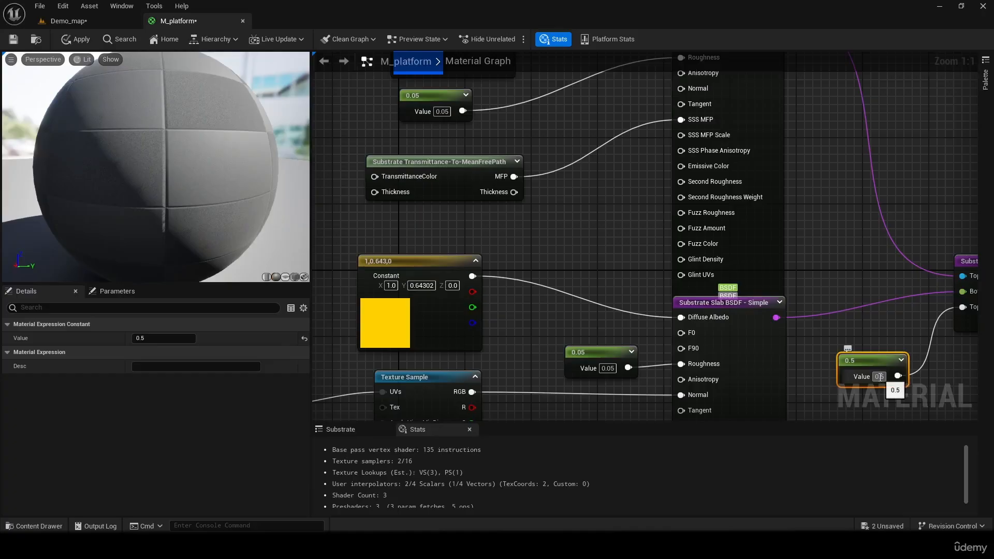
type("0.3")
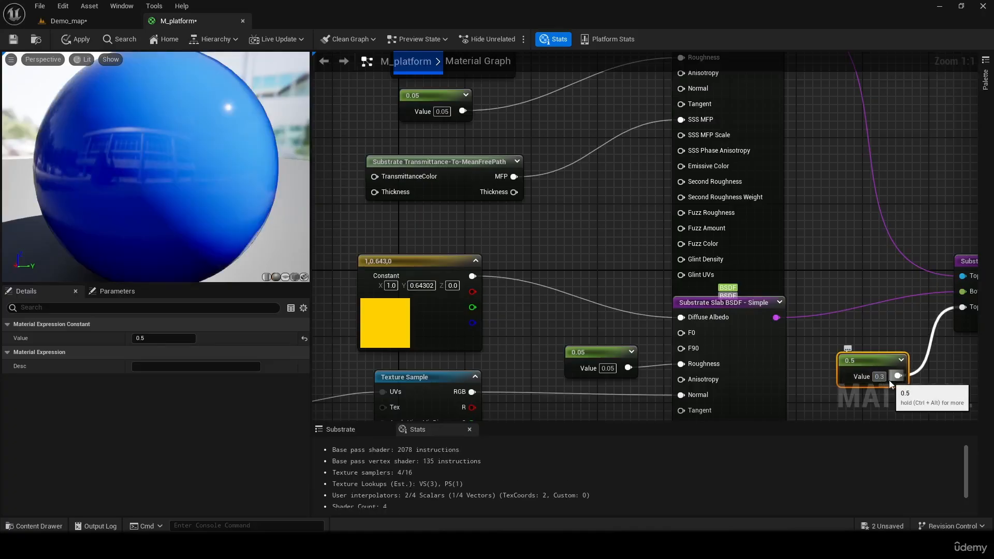
key("BackSpace")
type("1")
key("Return")
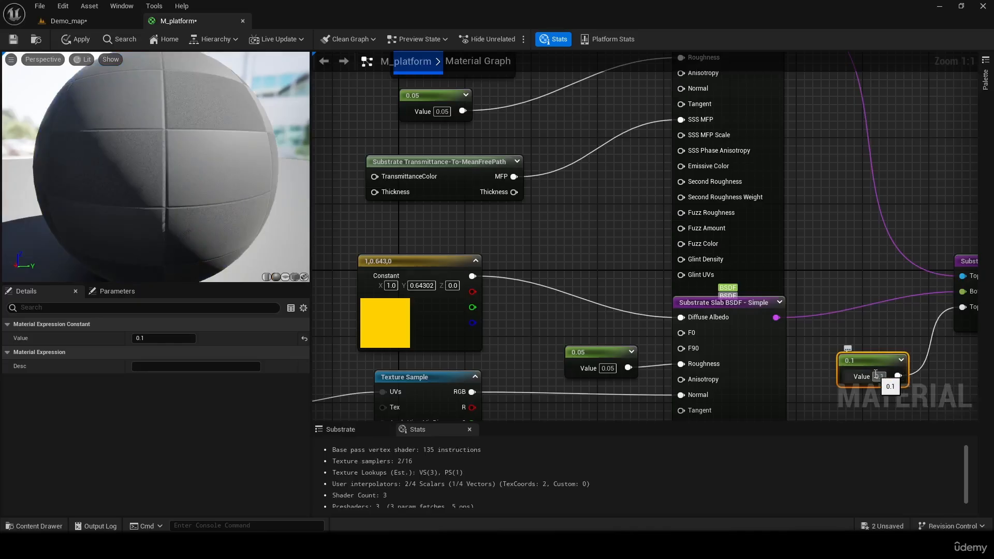
- Set the Top Thickness constant to 0.01
left_click(880, 377)
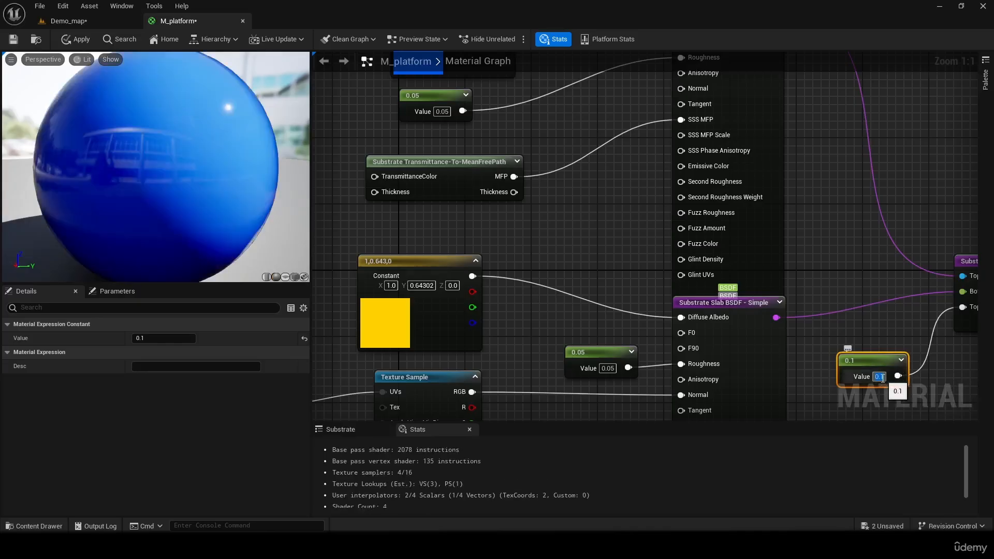
left_click(943, 399)
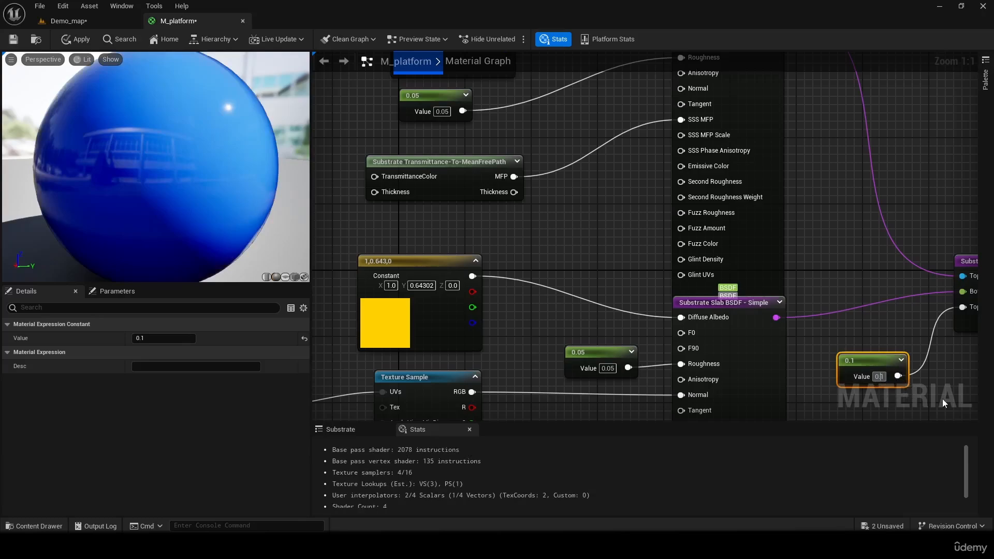
type("0")
key("Return")
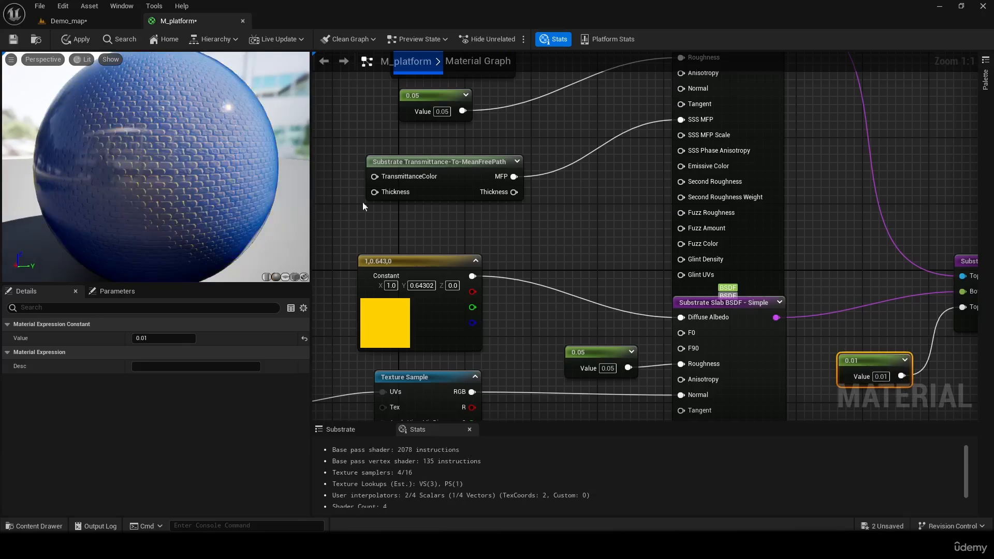
- Examine the preview sphere close up and set the Top Thickness constant to 0.001
scroll(246, 163, "up", 3)
left_click_drag(245, 163, 15, 163)
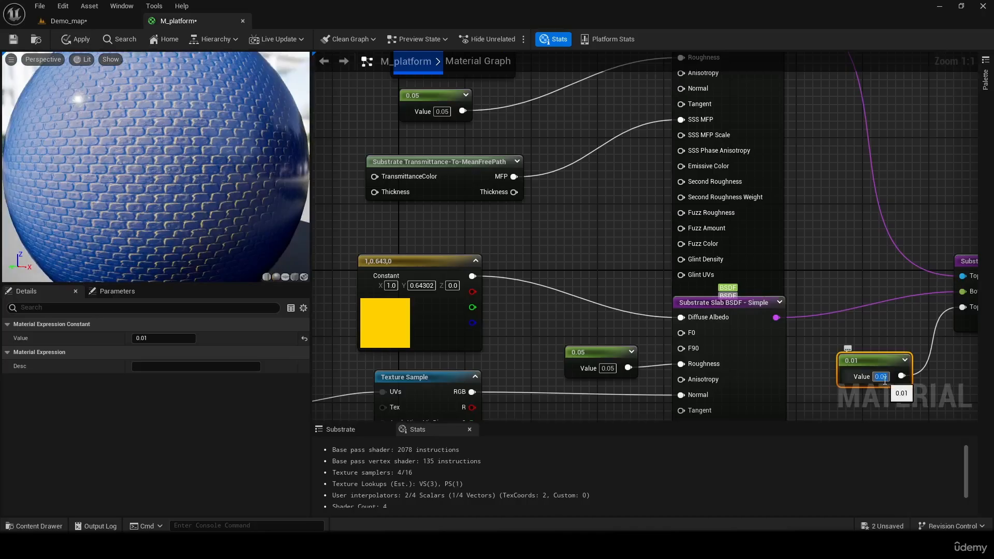
mouse_move(263, 195)
left_mouse_down()
mouse_move(215, 200)
mouse_move(253, 193)
left_mouse_up()
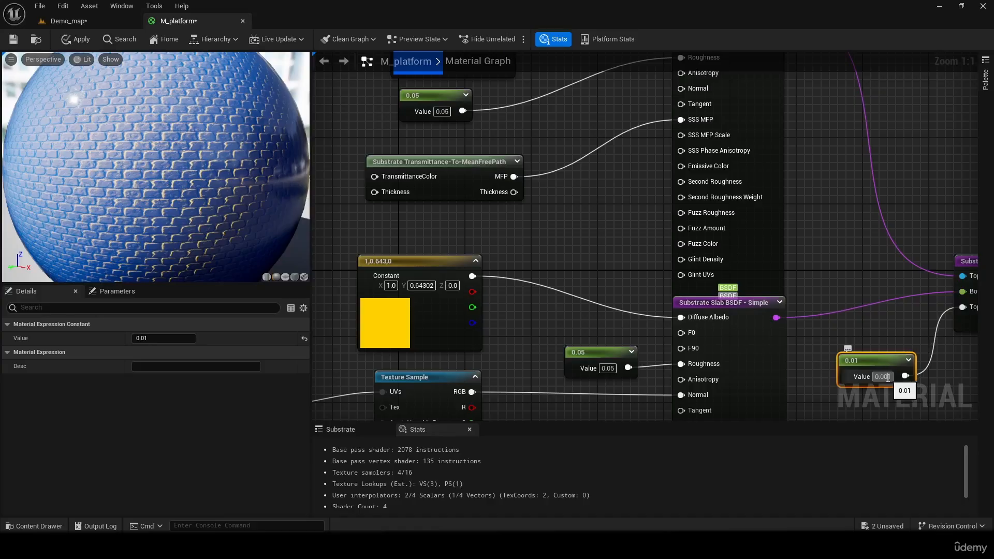
key("Return")
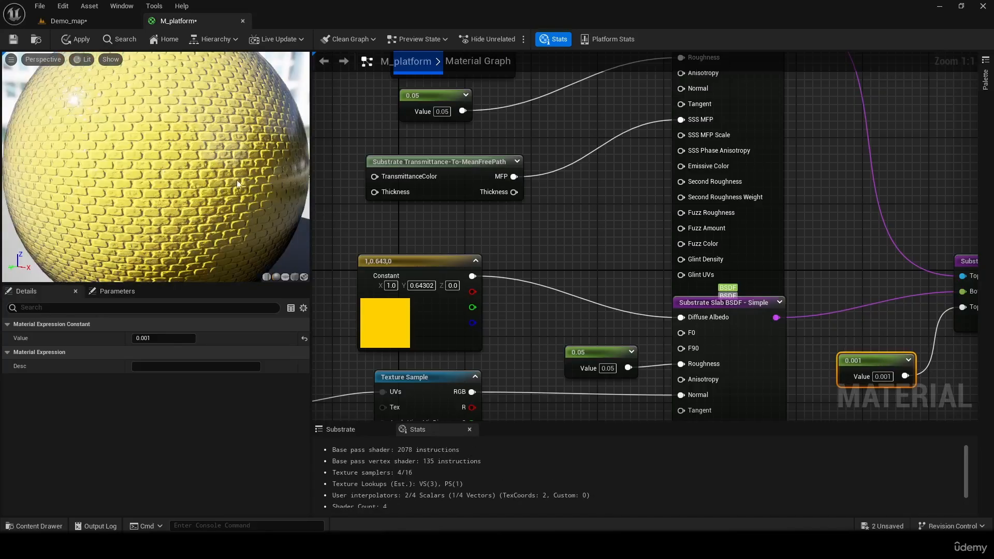
- Set the Top Thickness constant to 0.005 and examine the preview sphere from another angle
left_click_drag(238, 184, 277, 195)
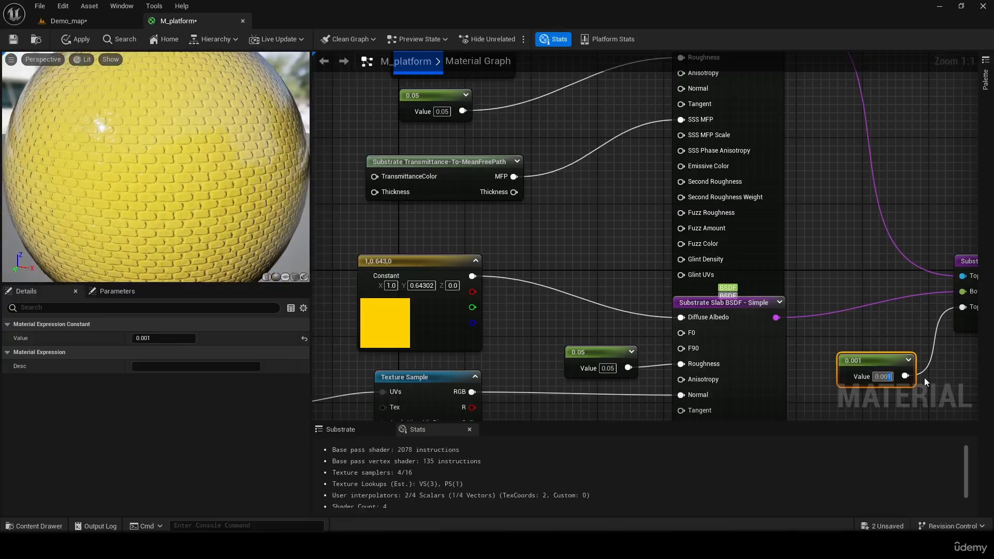
type("0.005")
key("Return")
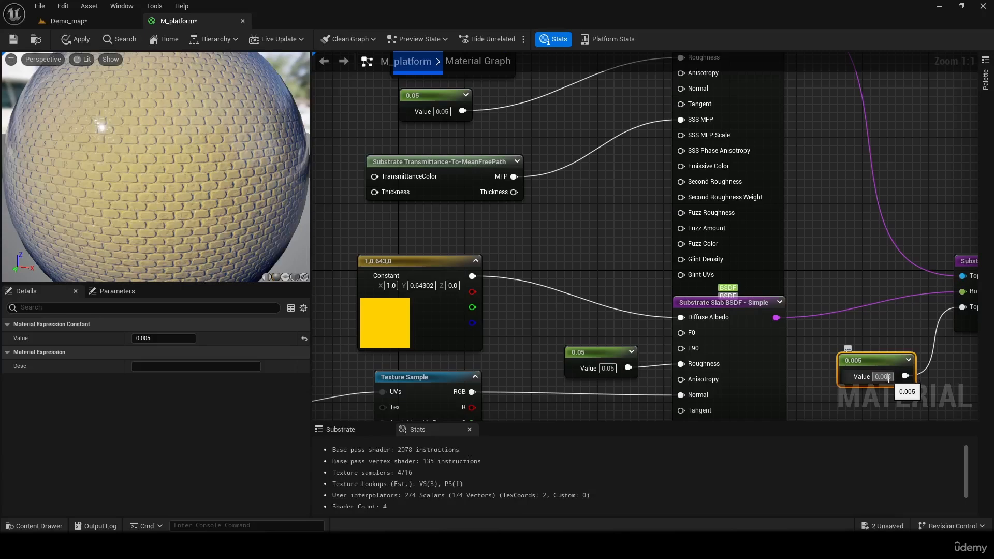
left_click_drag(155, 171, 80, 161)
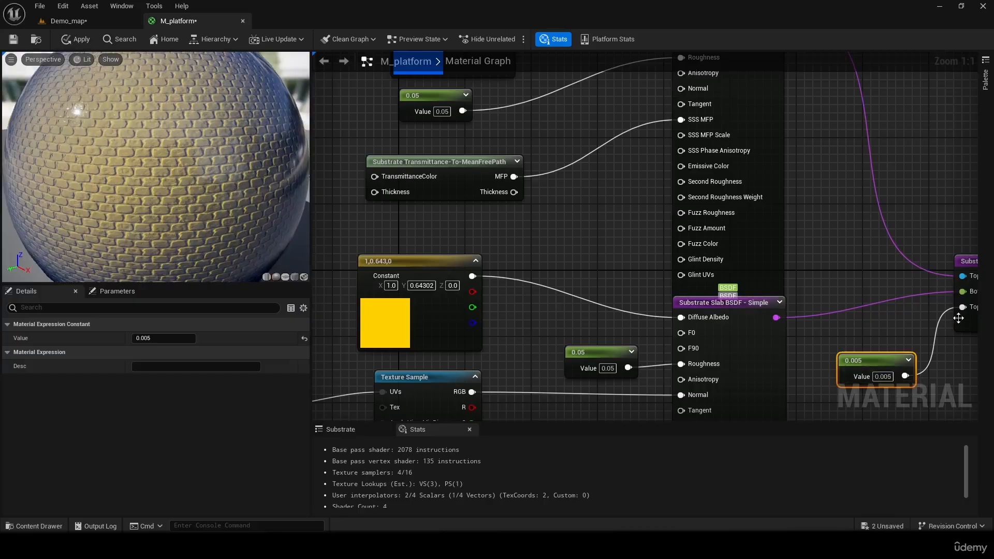
right_click_drag(920, 320, 977, 338)
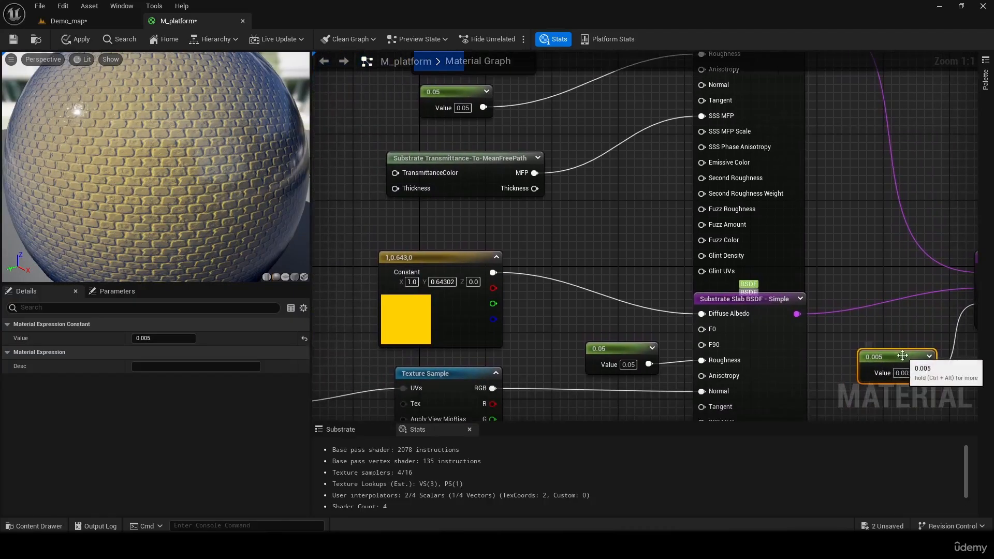
- Try Top Thickness constant values of 0.02, 0.002 and 0.007 in the preview
left_click_drag(908, 373, 892, 348)
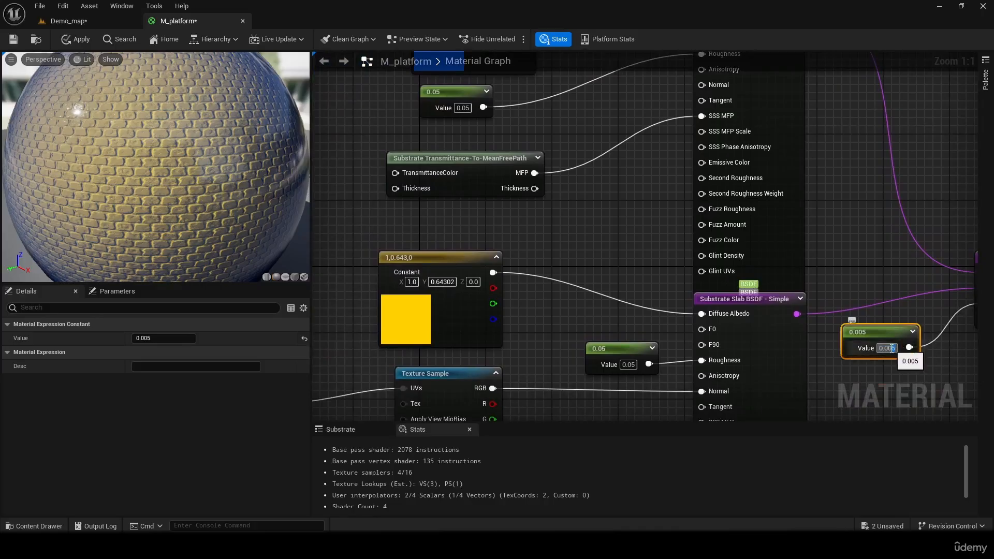
type("0.02")
key("Return")
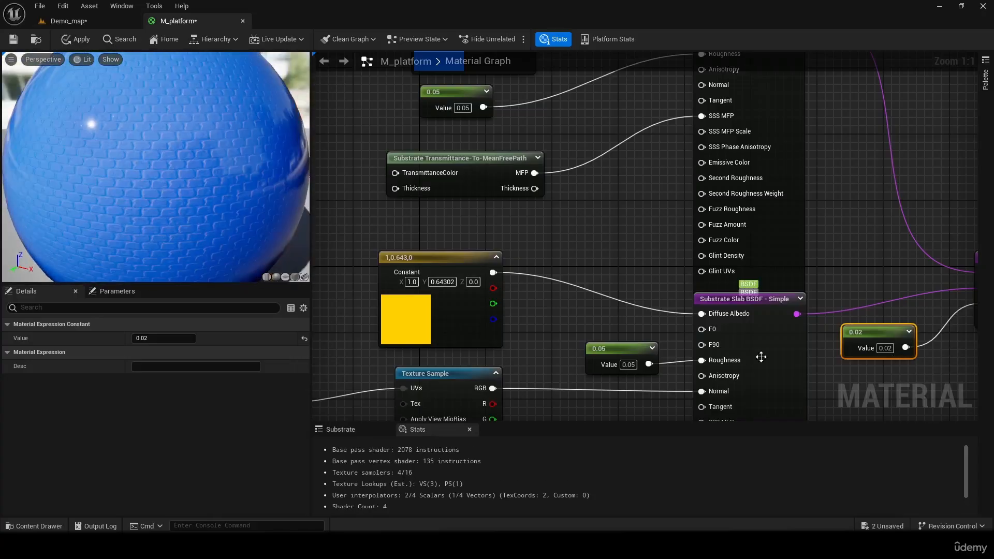
left_click(897, 350)
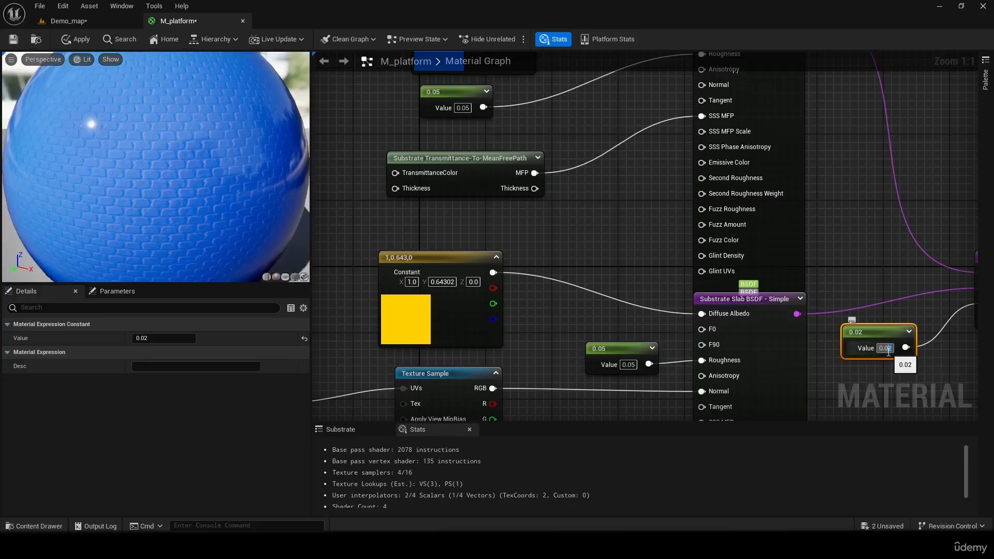
type("0.002")
key("Return")
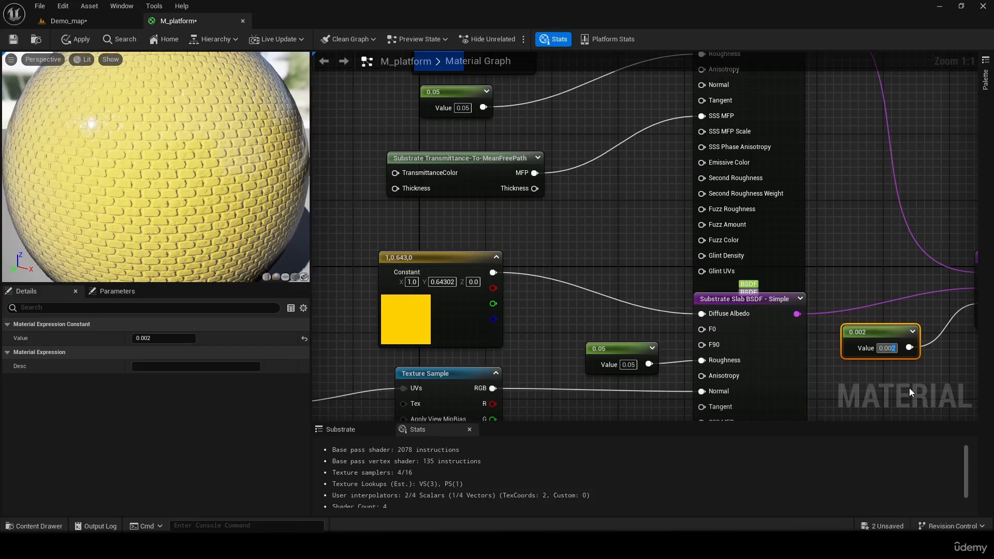
key("Return")
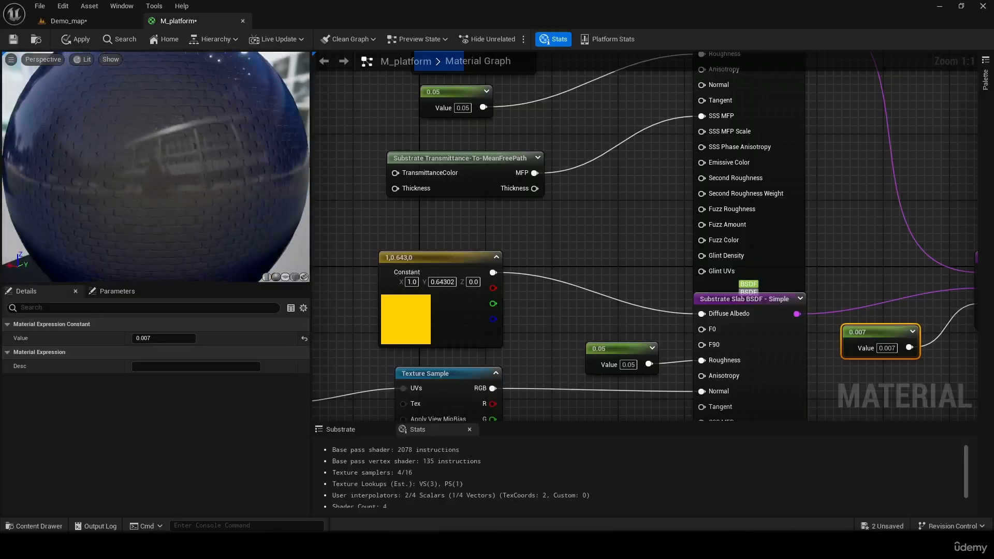
right_click_drag(331, 237, 337, 237)
scroll(336, 237, "down", 1)
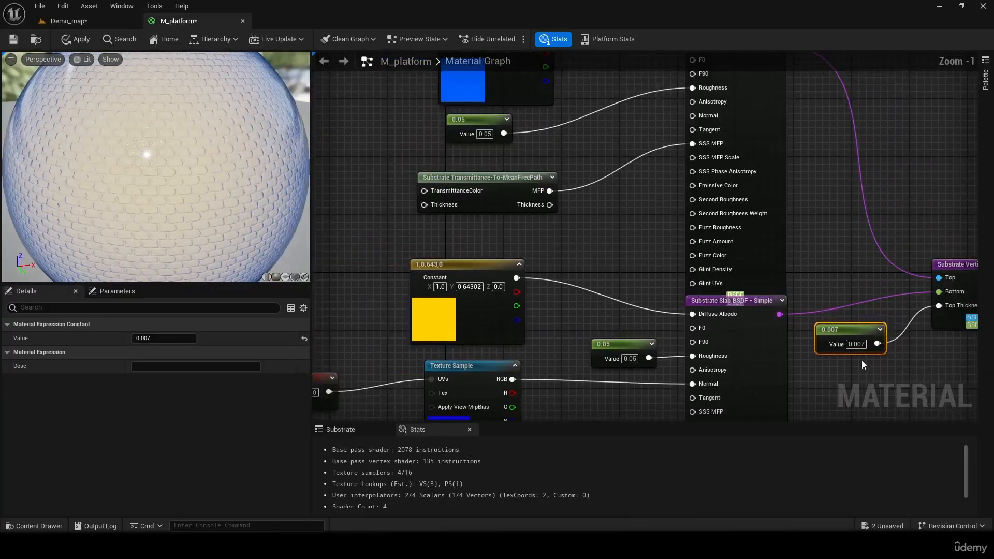
- Disconnect the constant from the Vertical Layer's Top Thickness to compare the preview, and reconnect it
left_click(902, 335, "alt")
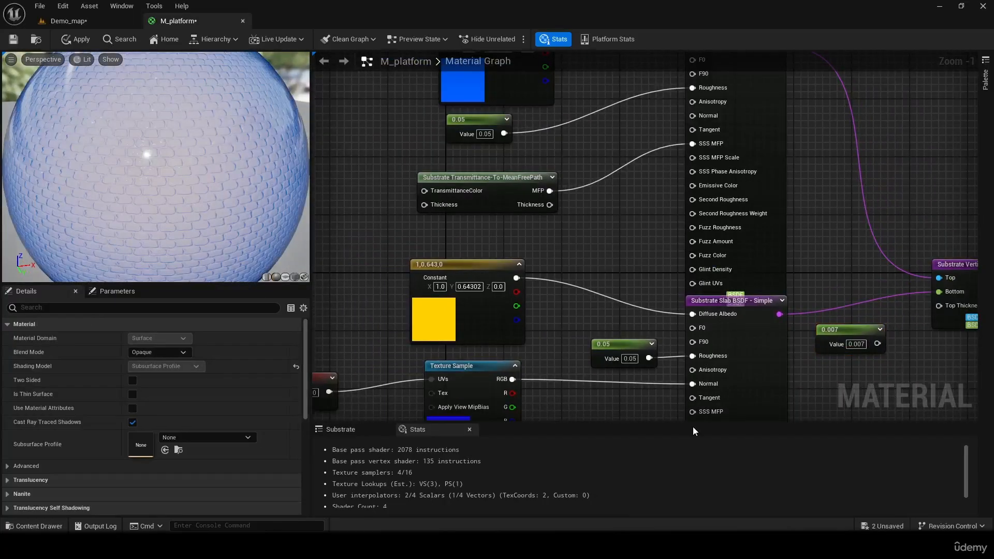
left_click_drag(877, 344, 949, 307)
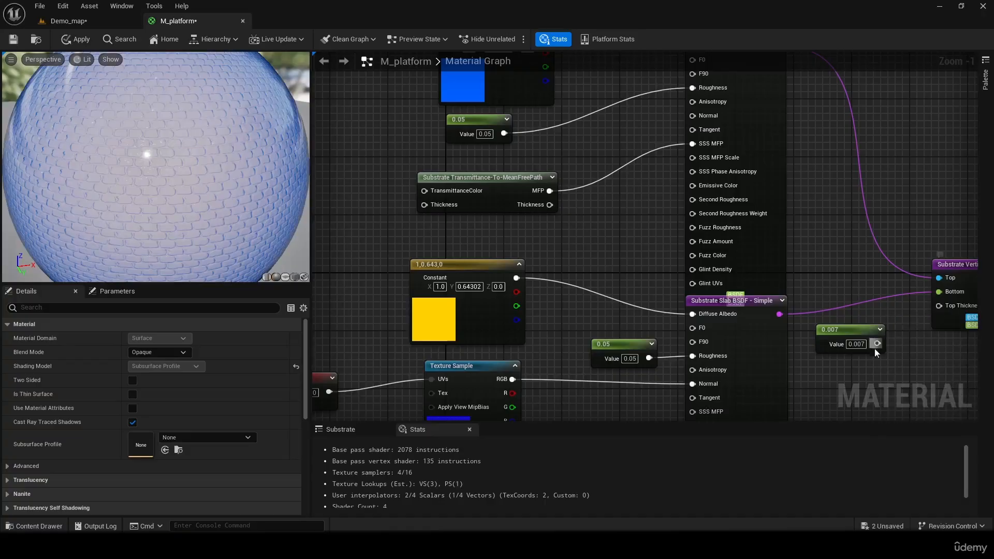
left_click_drag(876, 345, 939, 306)
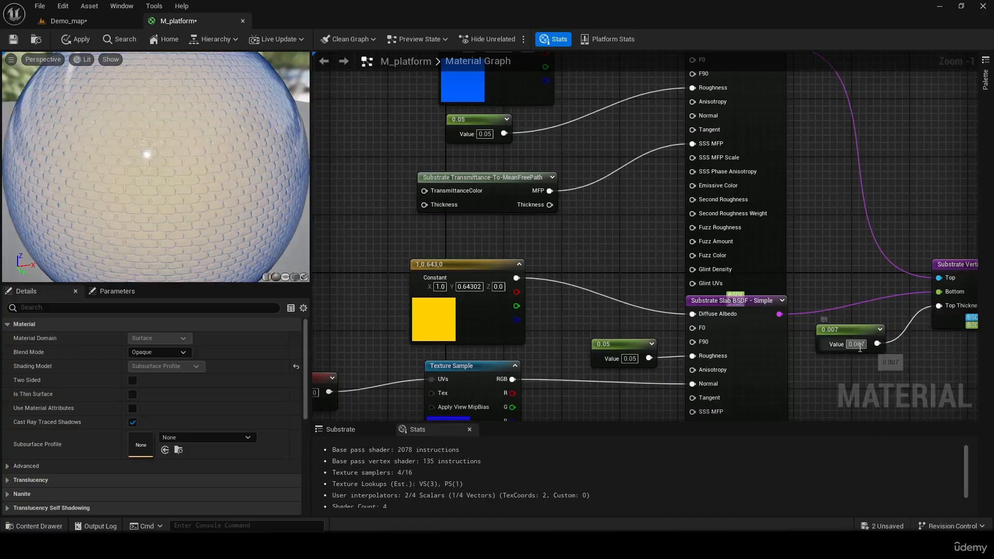
- Try Top Thickness constant values of 0.01 and 0.015 in the preview
left_click(858, 345)
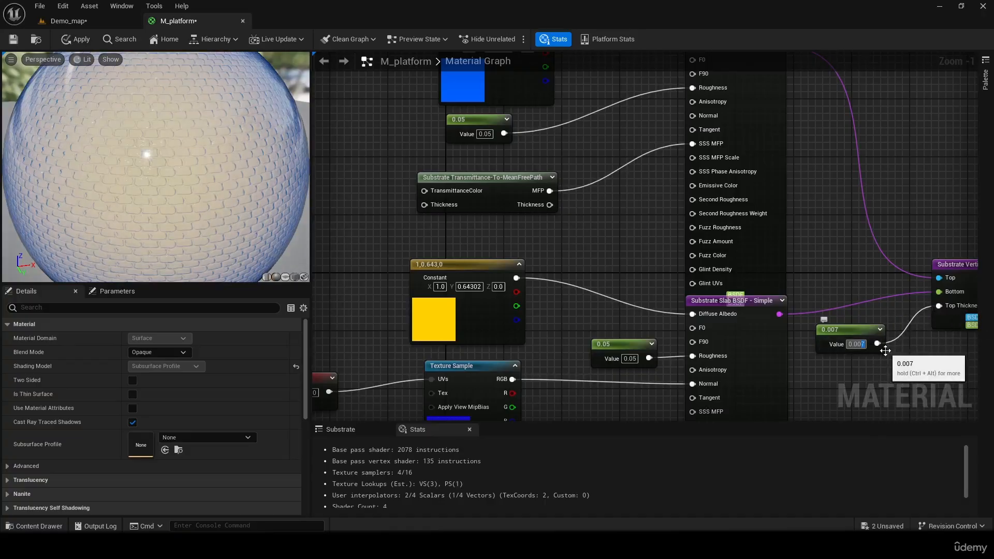
type("0.01")
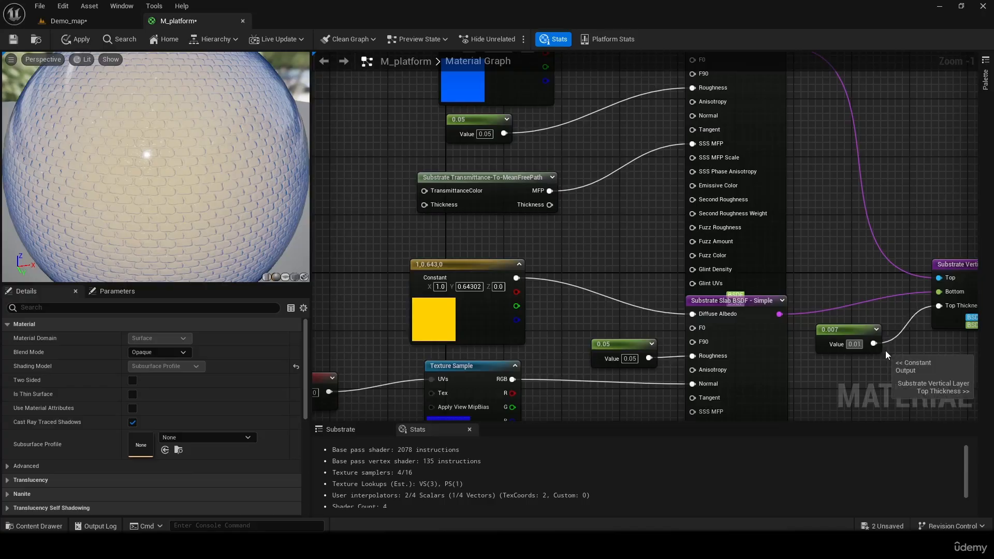
key("Return")
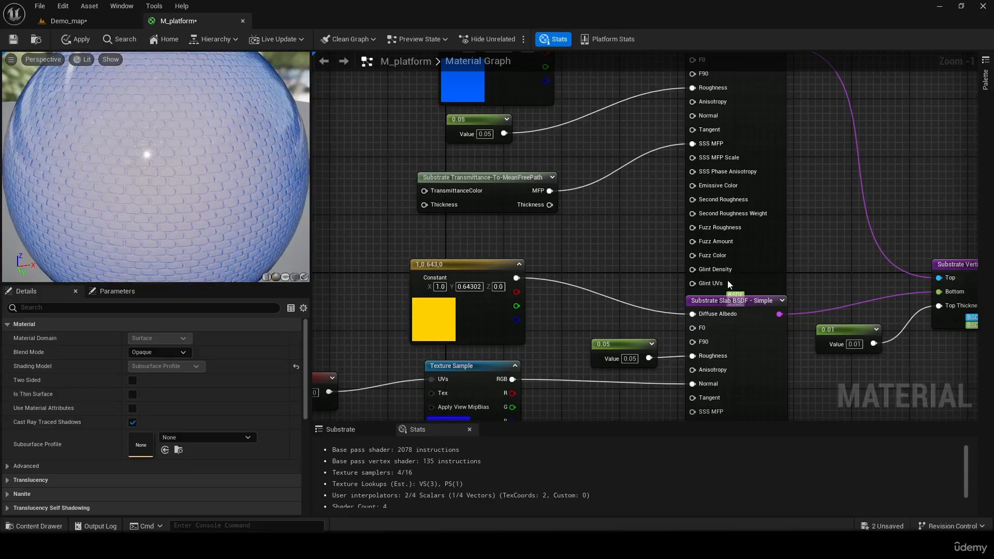
left_click(857, 345)
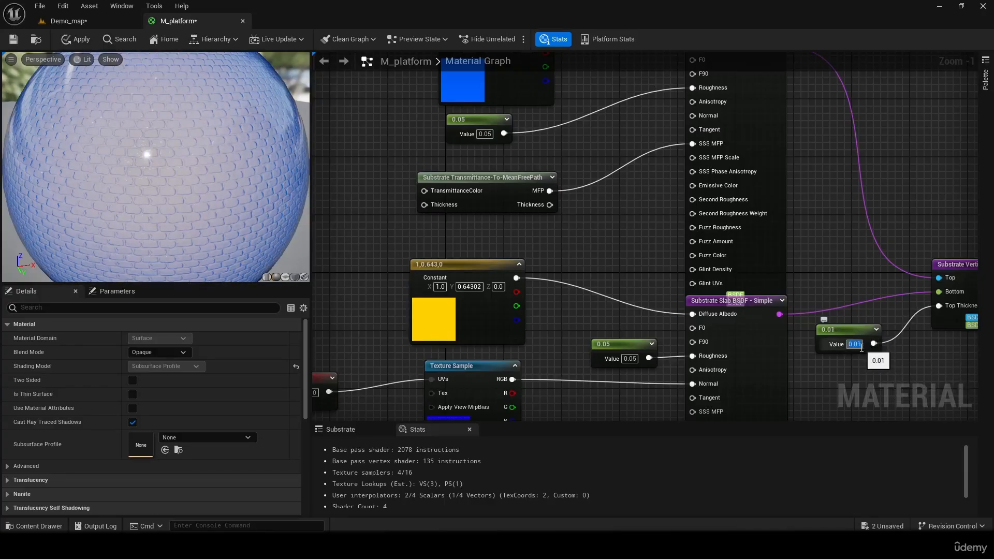
type("0.015")
key("Return")
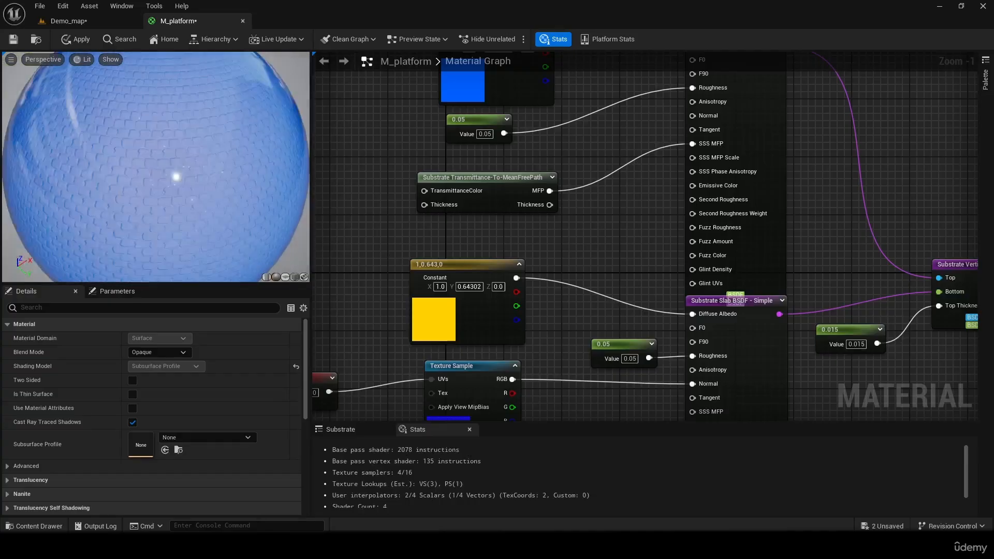
- Set the Top Thickness constant to 0.005 and apply the material, checking it on the Box in Demo_map
left_click(859, 346)
type("0.00.")
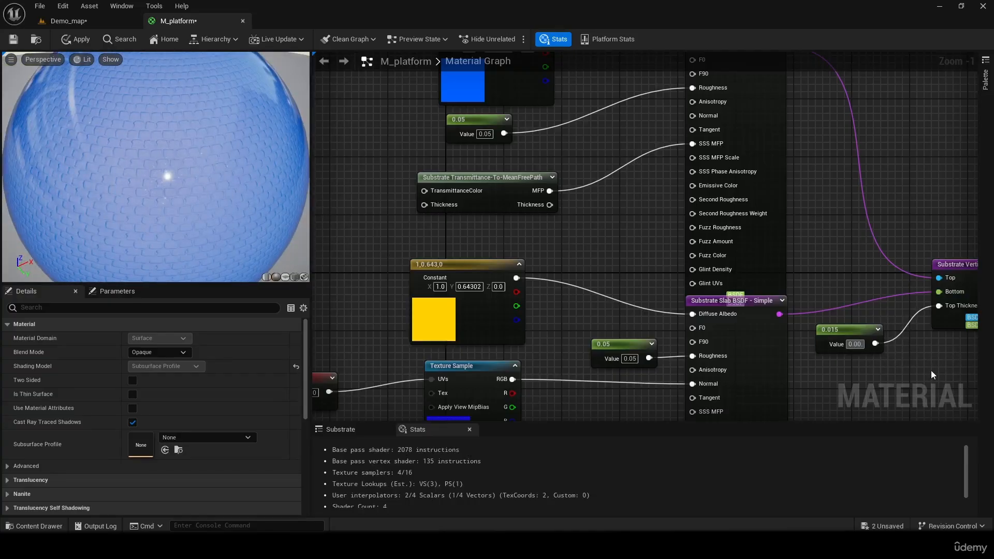
type("5")
key("Return")
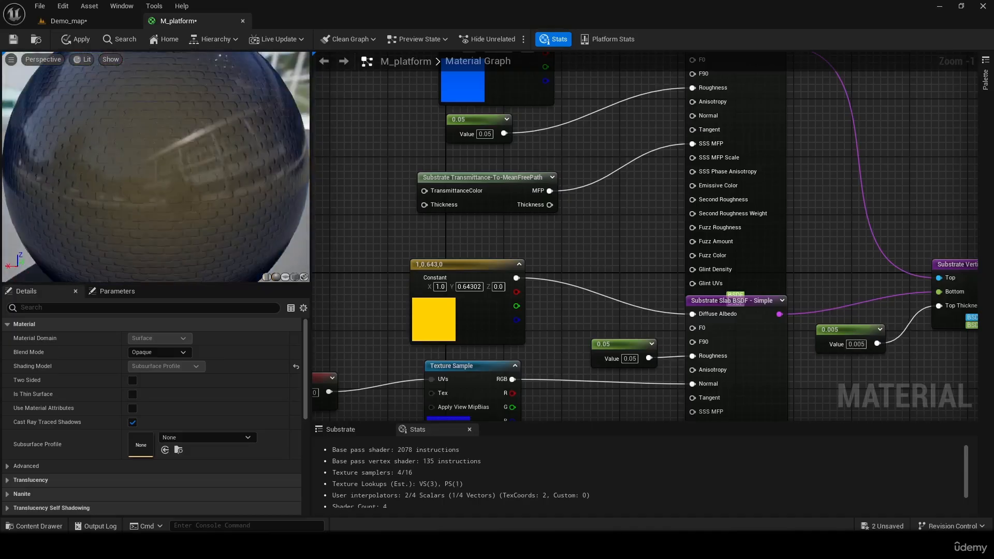
left_click(73, 40)
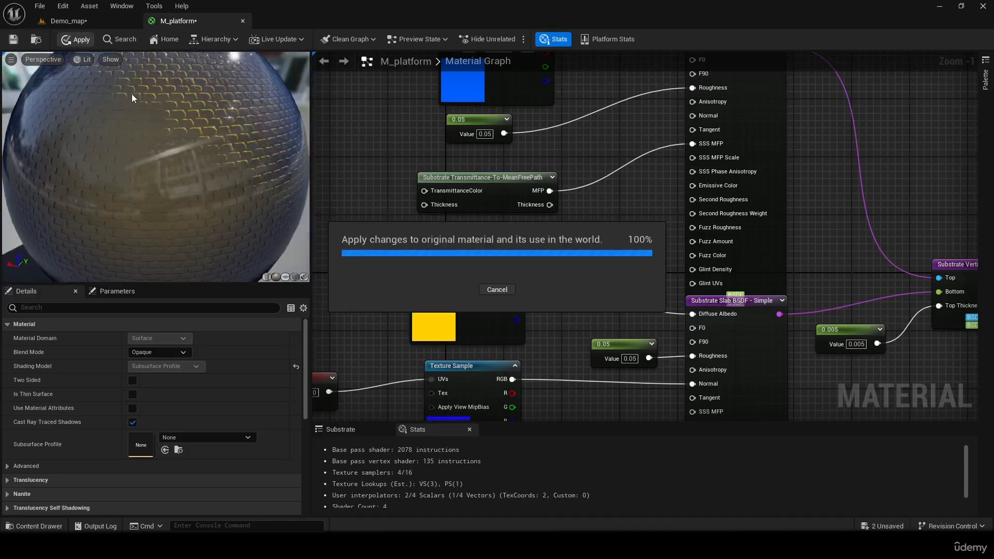
left_click(95, 23)
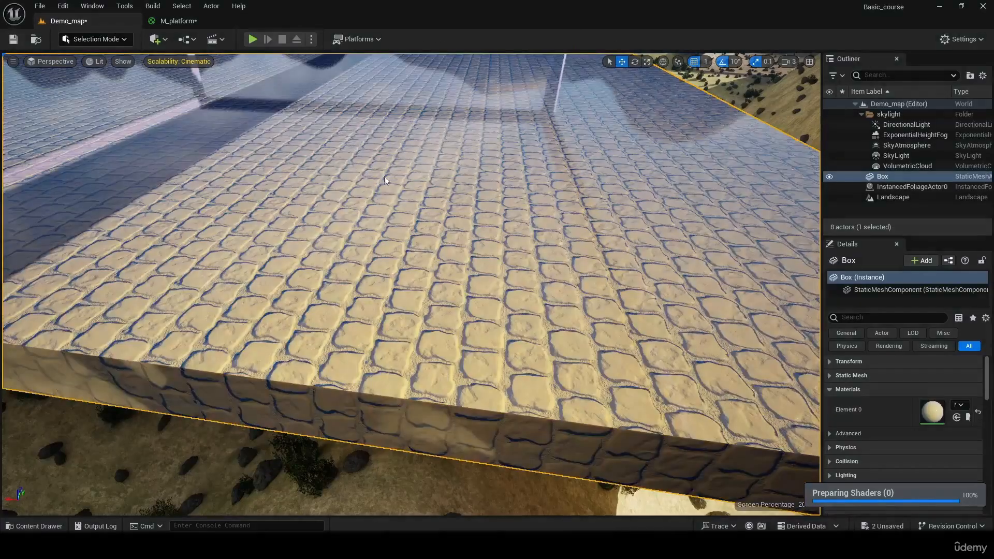
right_click_drag(412, 283, 414, 261)
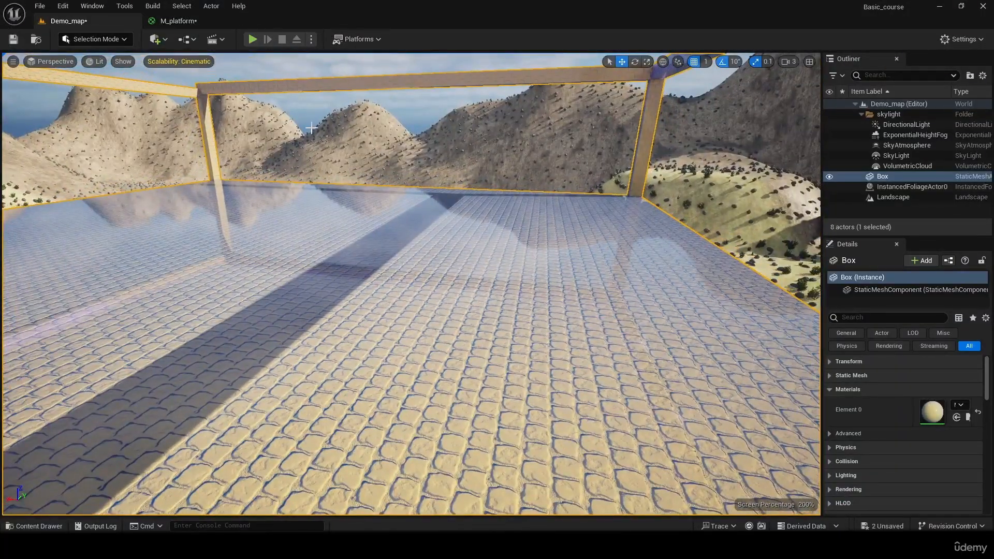
- In M_platform, move the blue color, its 0.05 roughness constant and the Transmittance-To-MeanFreePath node up, clearing space above the yellow color node
left_click(184, 21)
right_click_drag(477, 164, 524, 269)
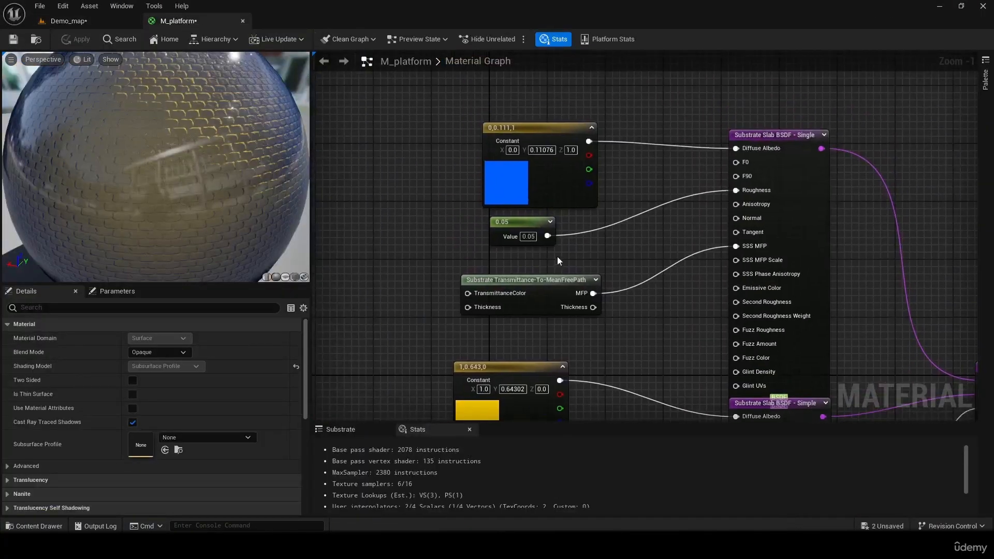
left_click_drag(555, 280, 541, 252)
left_click_drag(353, 98, 604, 290)
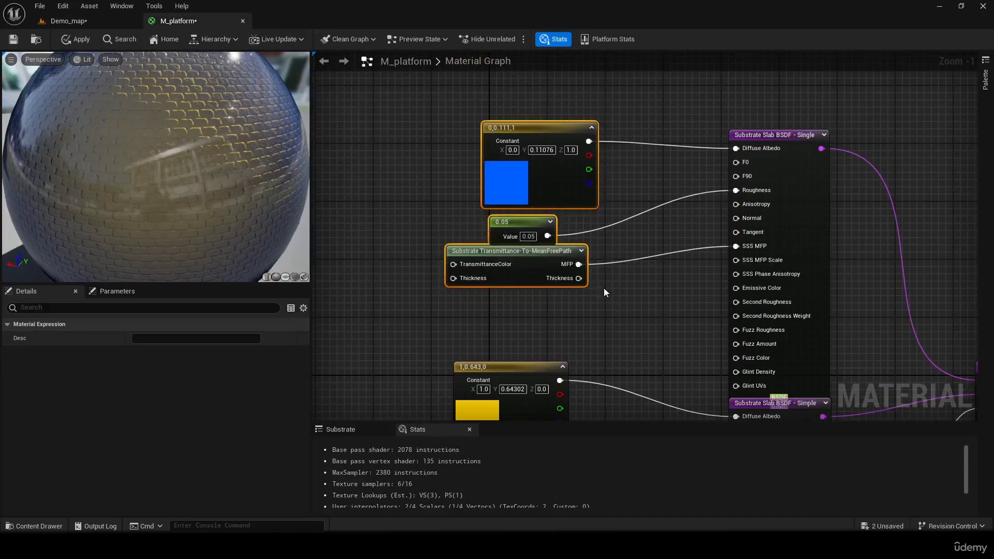
left_click_drag(514, 137, 462, 127)
right_click_drag(647, 251, 653, 181)
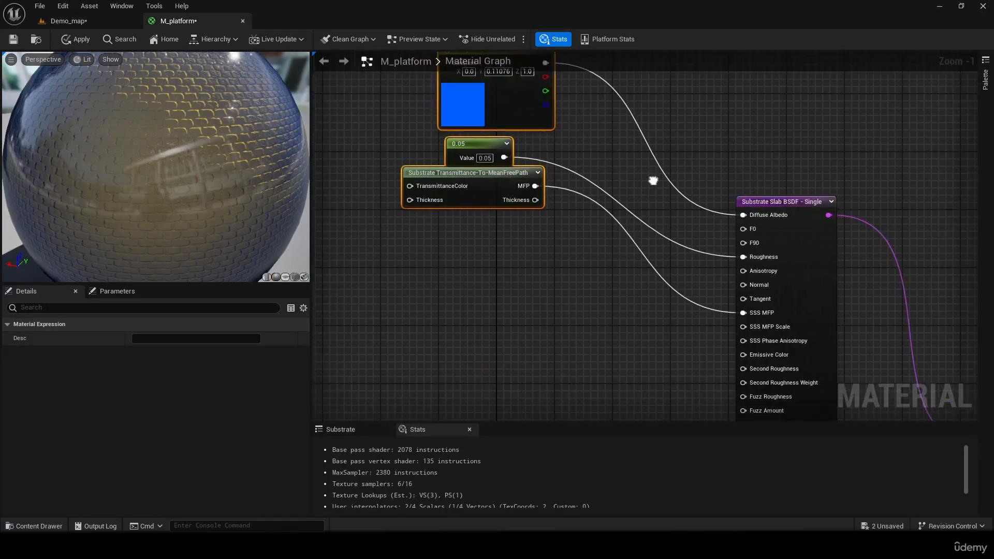
- Examine the T_CobbleStone_Smooth_N normal map used by the Texture Sample and close it
right_click_drag(632, 294, 523, 105)
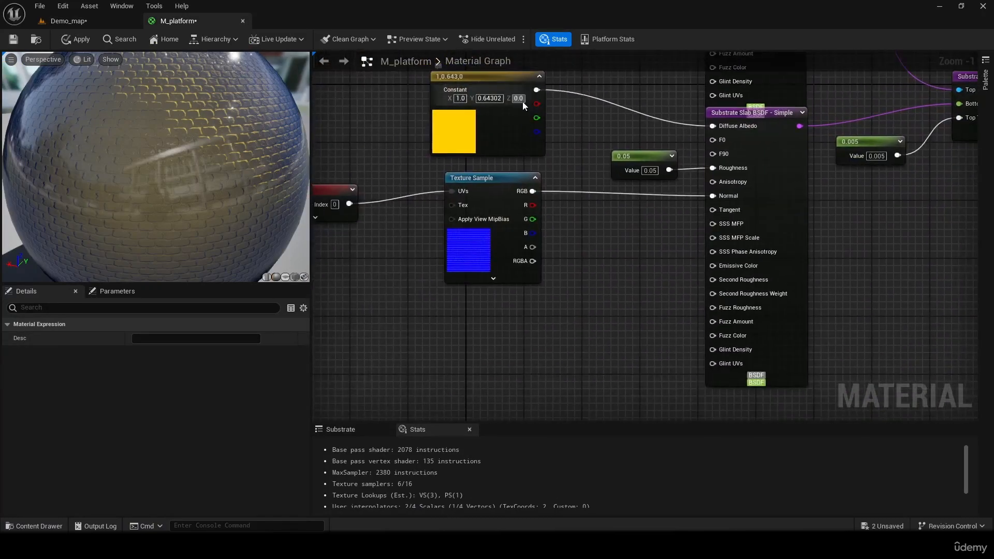
left_click(477, 246)
key("ctrl+space")
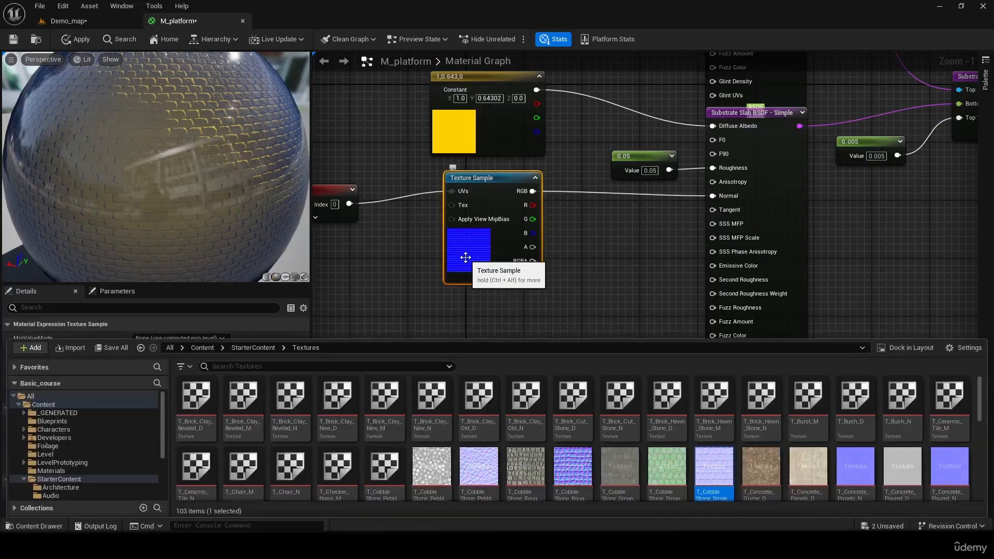
left_click(479, 244)
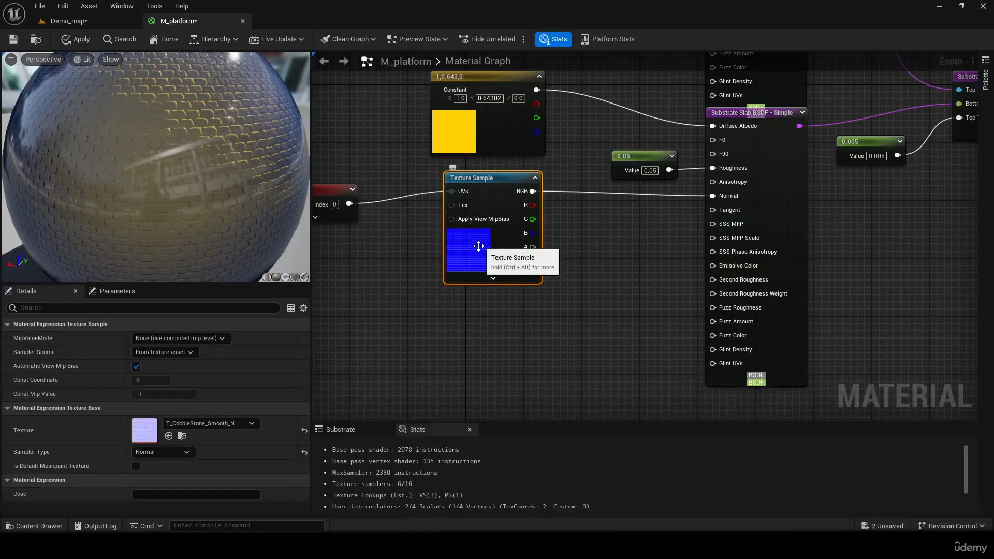
double_click(143, 421)
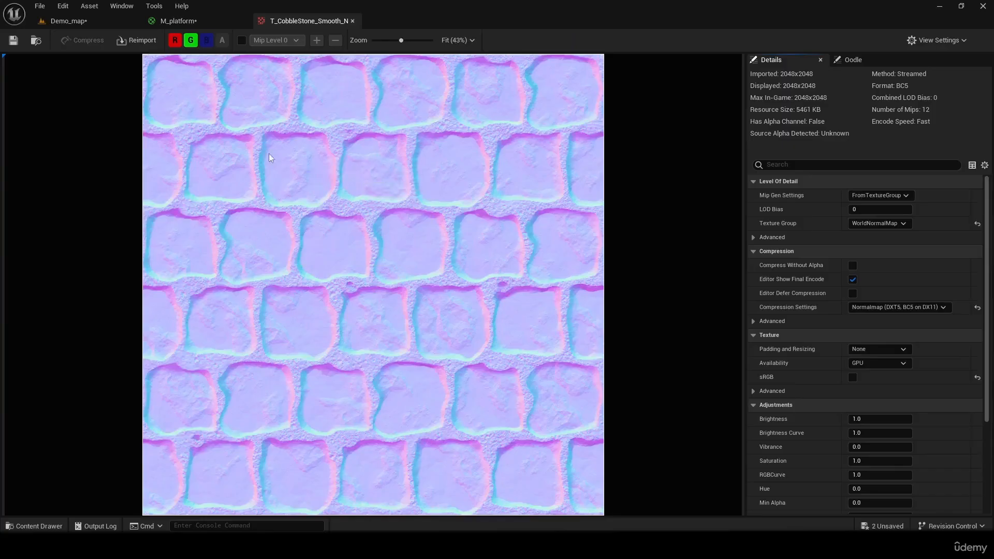
left_click(352, 21)
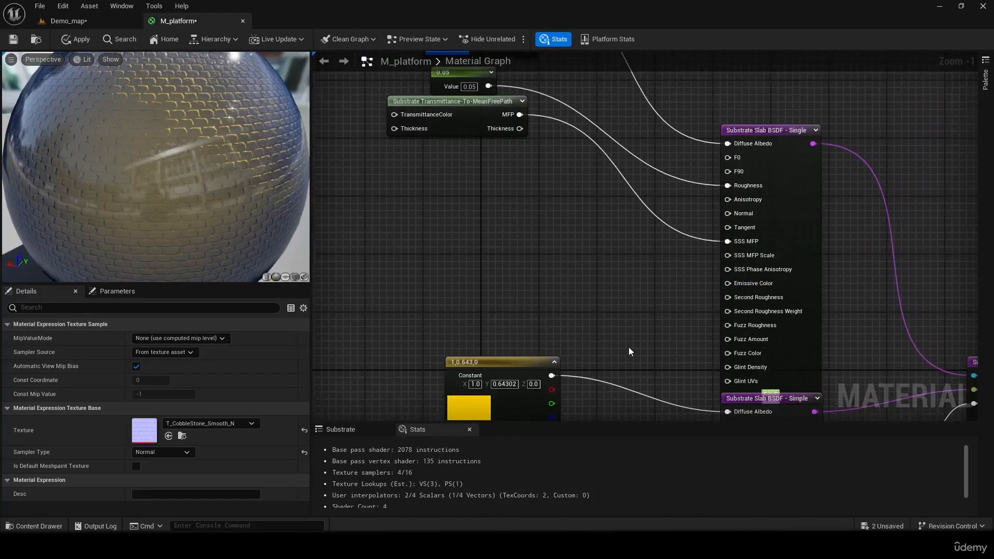
- Try a new three-component constant as the Normal input of the top slab, and delete it
key("3")
left_click(427, 218)
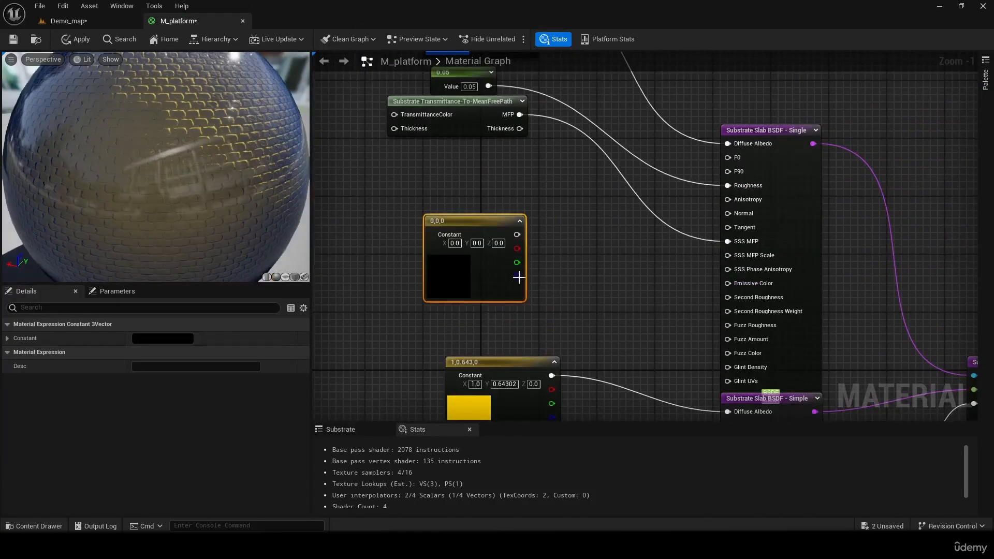
left_click_drag(517, 234, 728, 213)
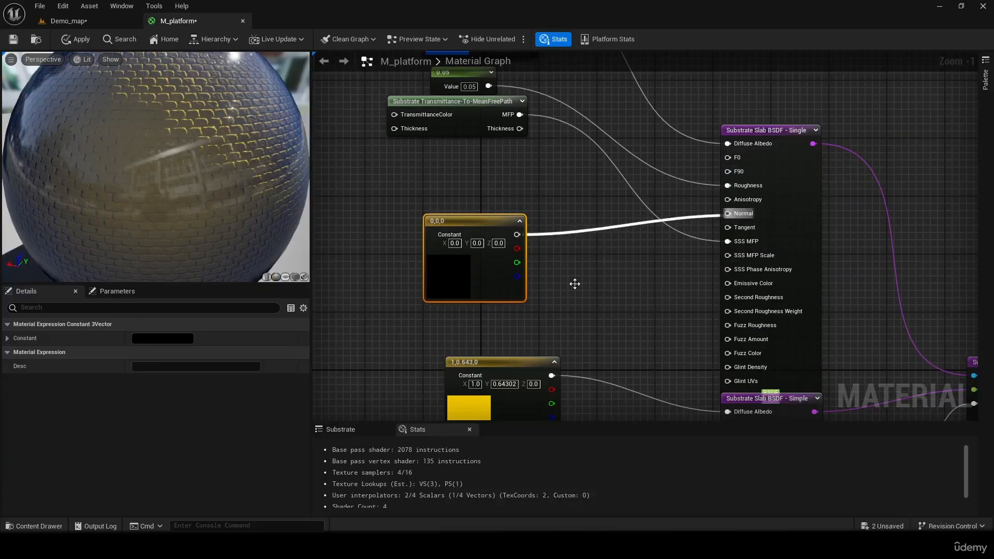
key("Delete")
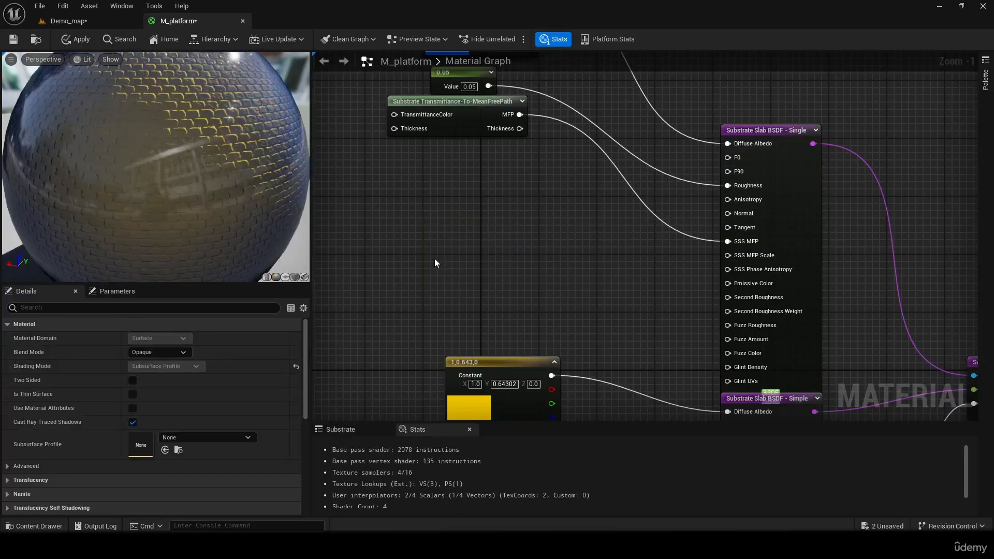
- Paste a copy of the T_CobbleStone_Smooth_N Texture Sample beside the top slab and connect its RGB output to the slab's Normal input
key("ctrl+v")
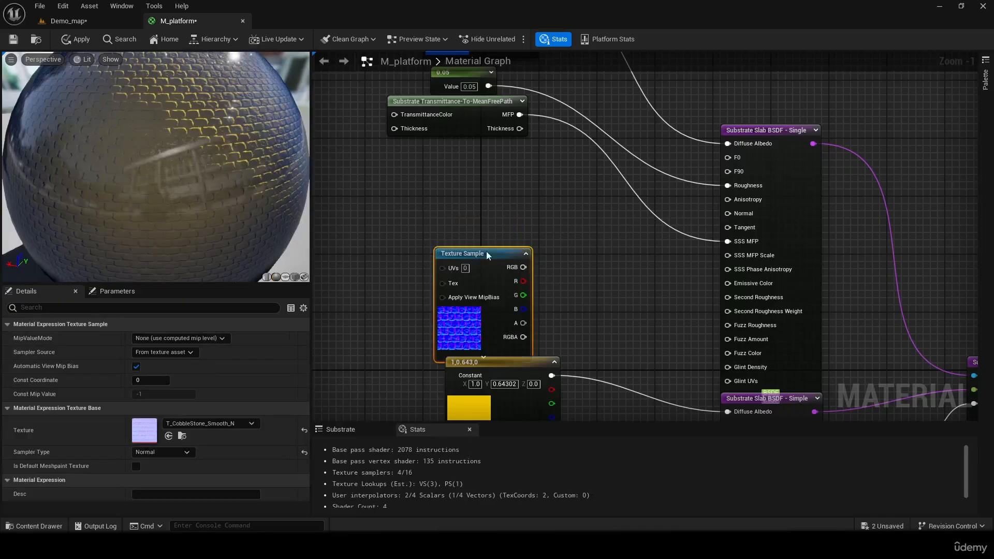
left_click_drag(486, 253, 744, 222)
right_click_drag(487, 225, 603, 254)
left_click_drag(603, 254, 611, 247)
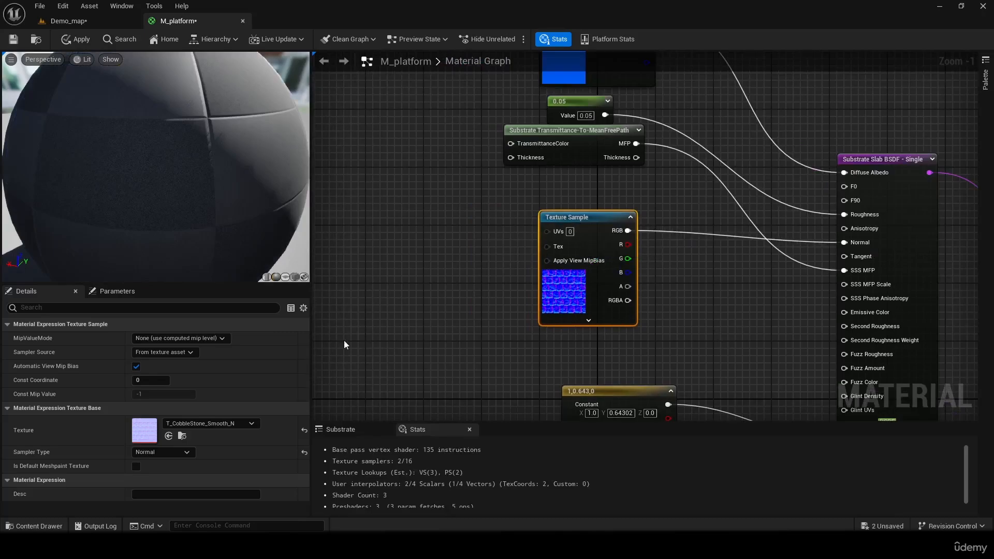
- Change the texture of the top slab's new Texture Sample to T_Metal_Rust_N
left_click(230, 428)
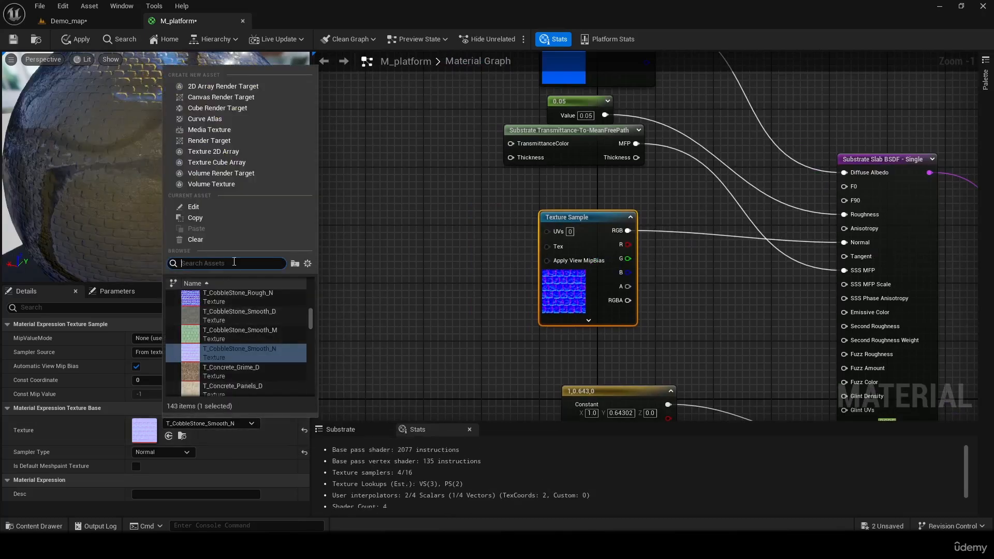
type("no")
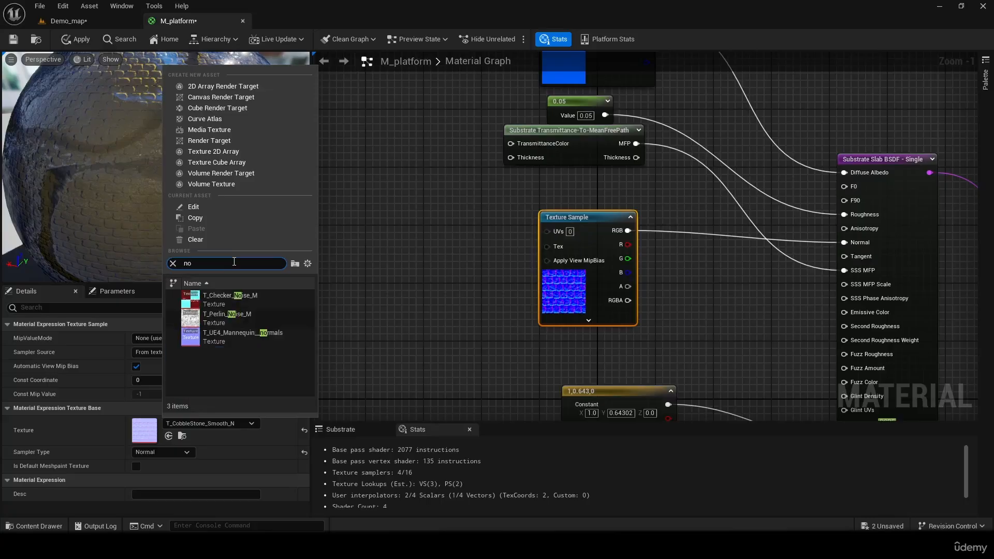
key("BackSpace")
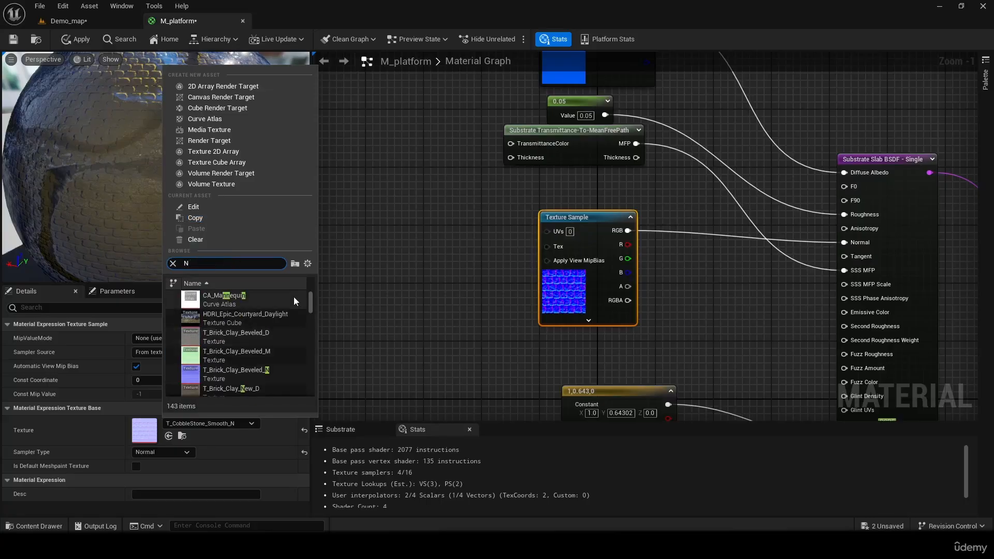
left_click_drag(309, 301, 321, 350)
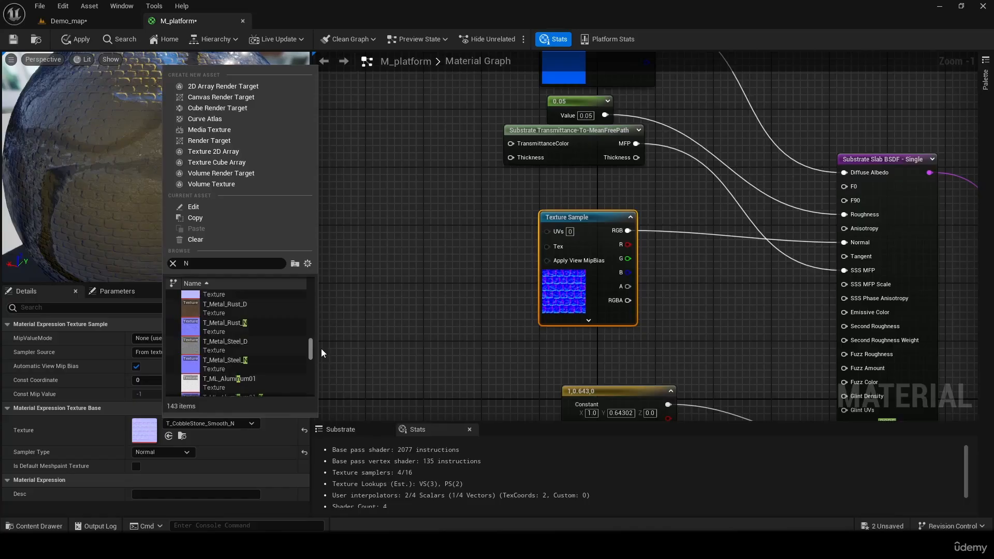
left_click(260, 324)
left_click(400, 315)
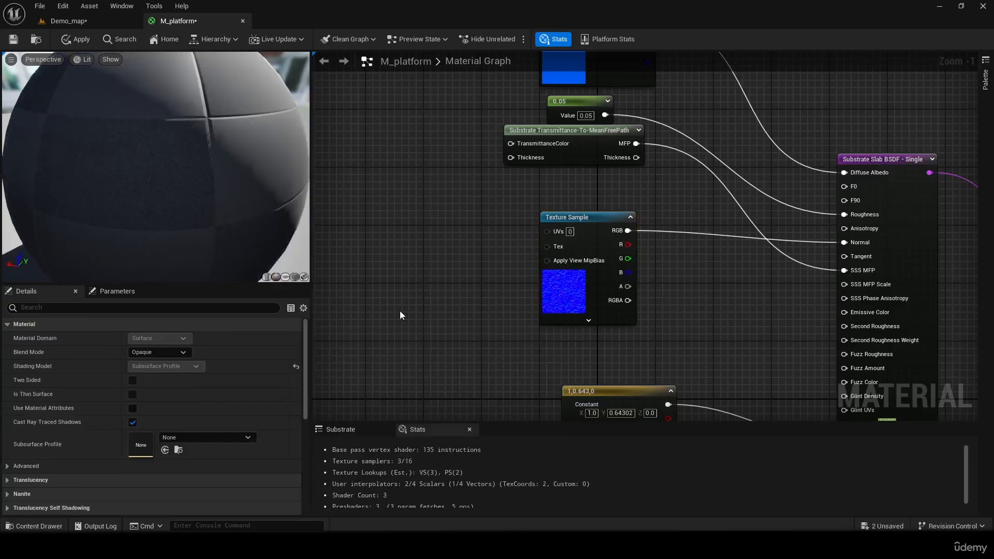
- Inspect the rust normal on the preview sphere, apply the material and check the Box in Demo_map
left_click_drag(224, 163, 122, 164)
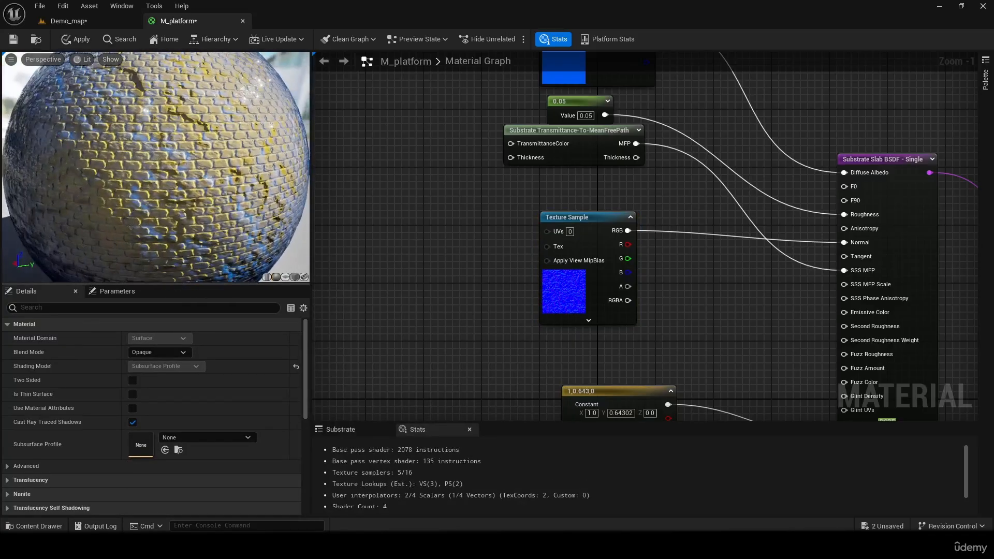
left_click(78, 40)
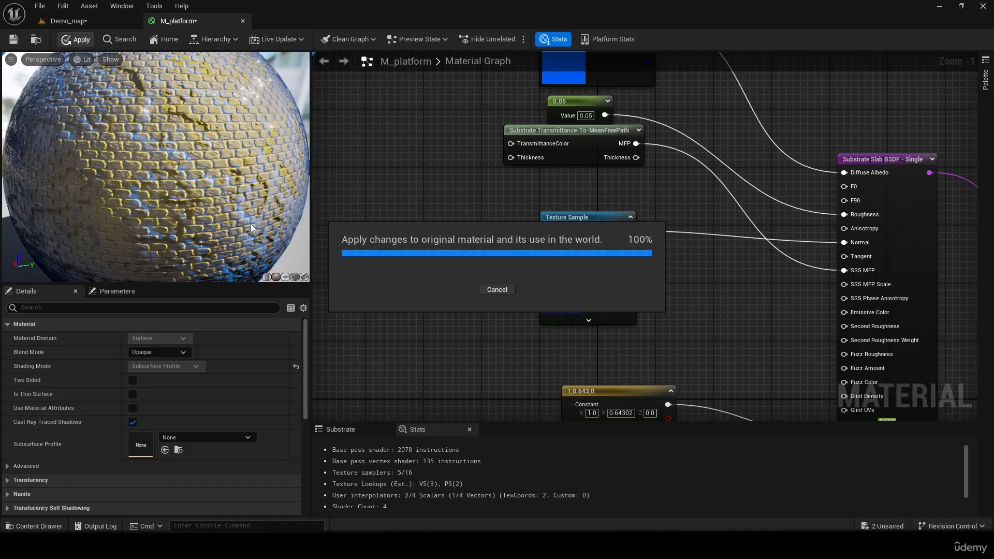
left_click(82, 26)
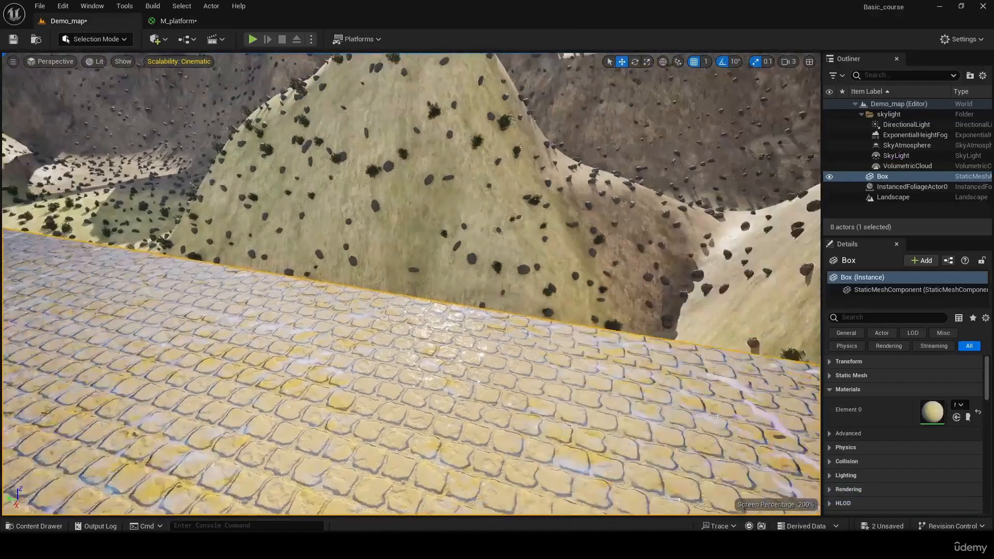
right_click_drag(412, 285, 412, 284)
- In M_platform, duplicate the 20 by 20 TexCoord node and connect the copy to the UVs of the top slab's Texture Sample
left_click(179, 21)
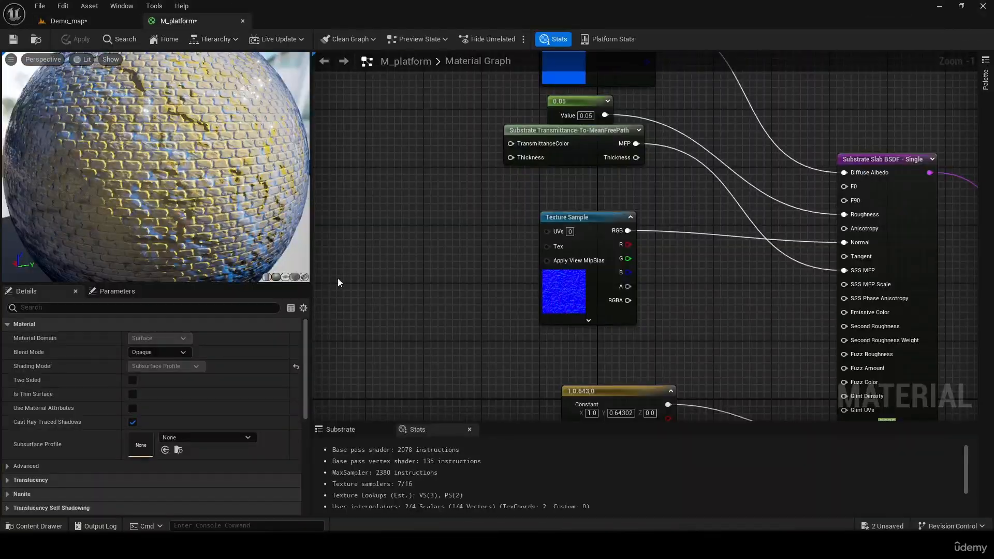
right_click_drag(464, 244, 546, 95)
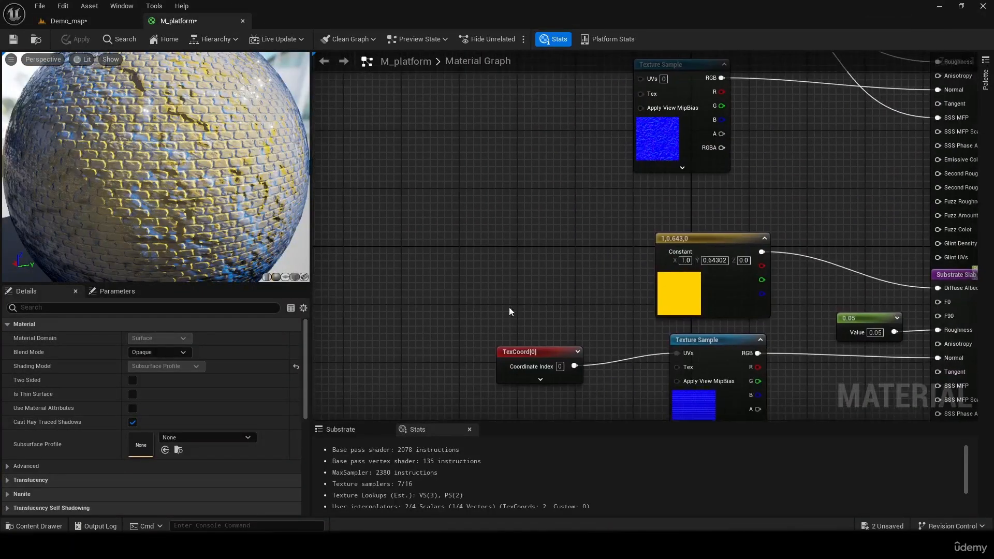
left_click(520, 352)
right_click_drag(520, 172, 490, 357)
left_click(498, 294)
key("ctrl+v")
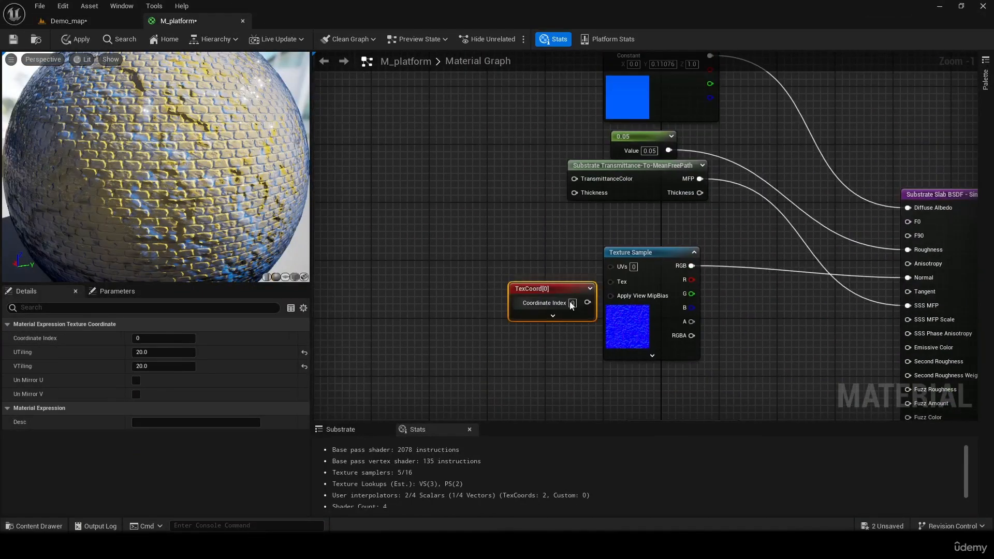
left_click_drag(563, 287, 611, 266)
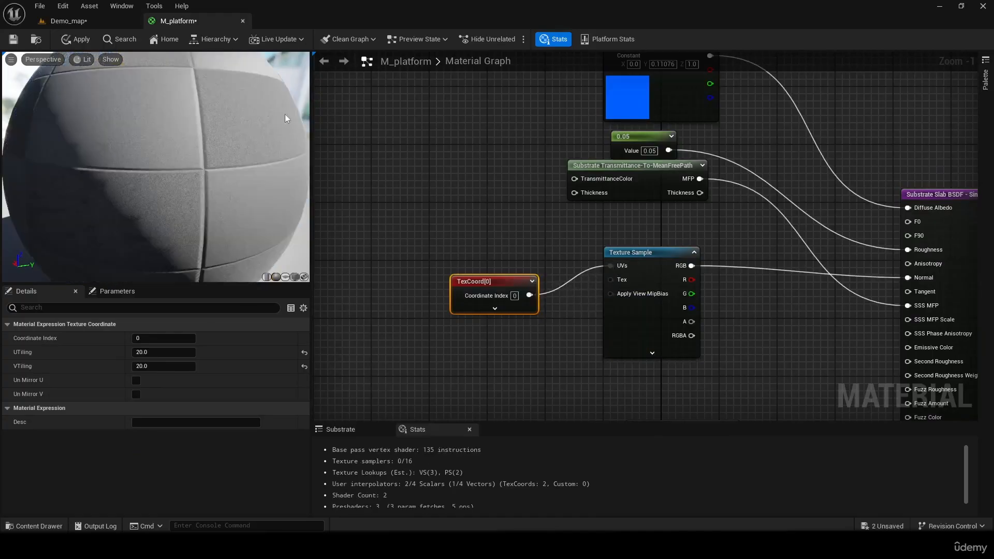
- Apply the tiled top-layer normal and inspect the Box's floor in Demo_map from near and far
left_click(72, 42)
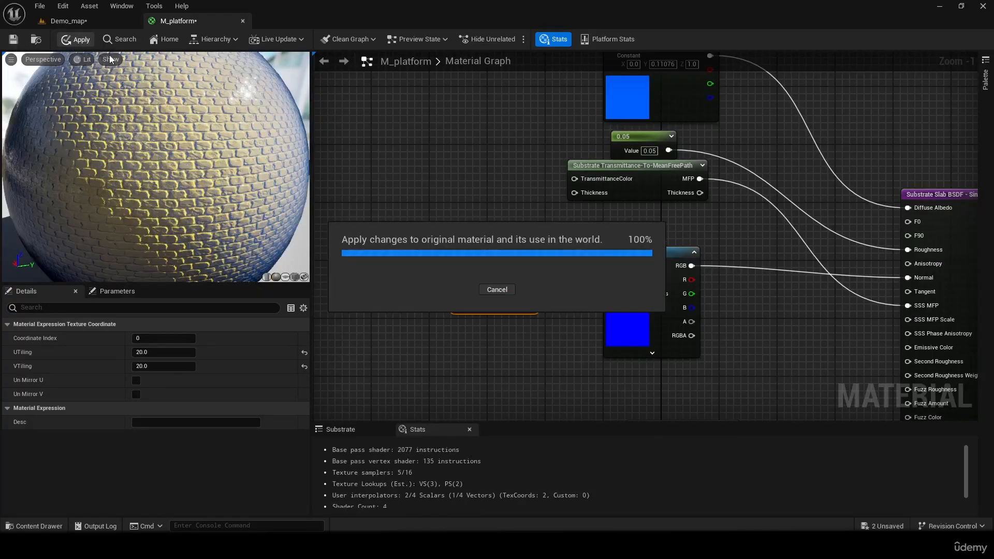
left_click(96, 20)
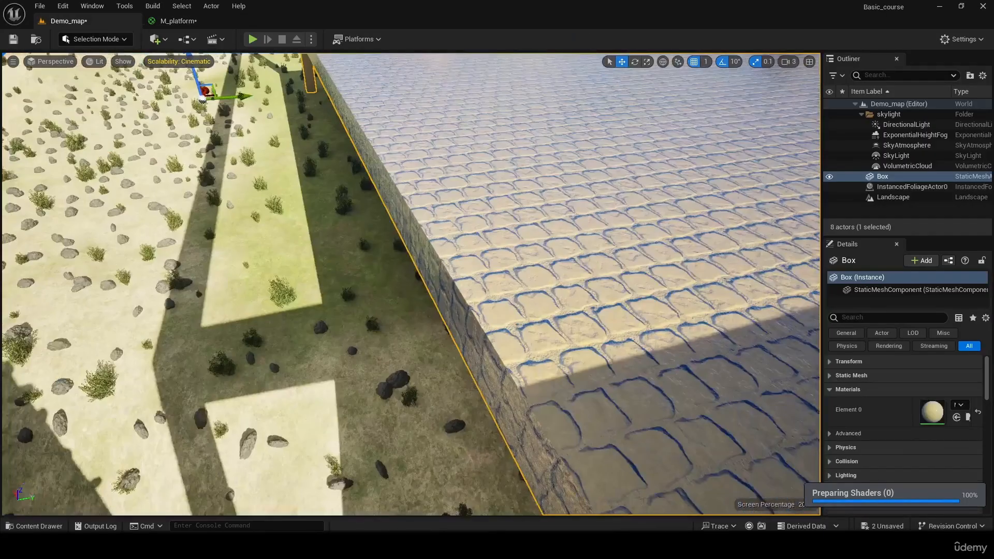
right_click_drag(411, 284, 961, 208)
key("w")
key("s")
right_click_drag(751, 409, 611, 448)
key("w")
key("w")
key("d")
key("w")
key("s")
key("w")
- Select the Box, reset its Element 0 material to the default for comparison, and undo the reset
left_click(329, 170)
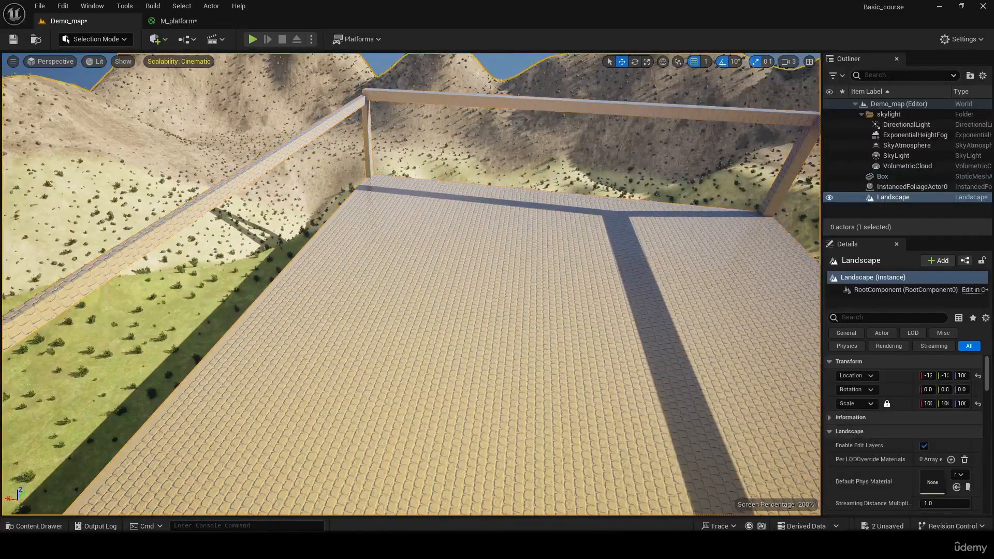
left_click(399, 248)
right_click_drag(399, 248, 448, 250)
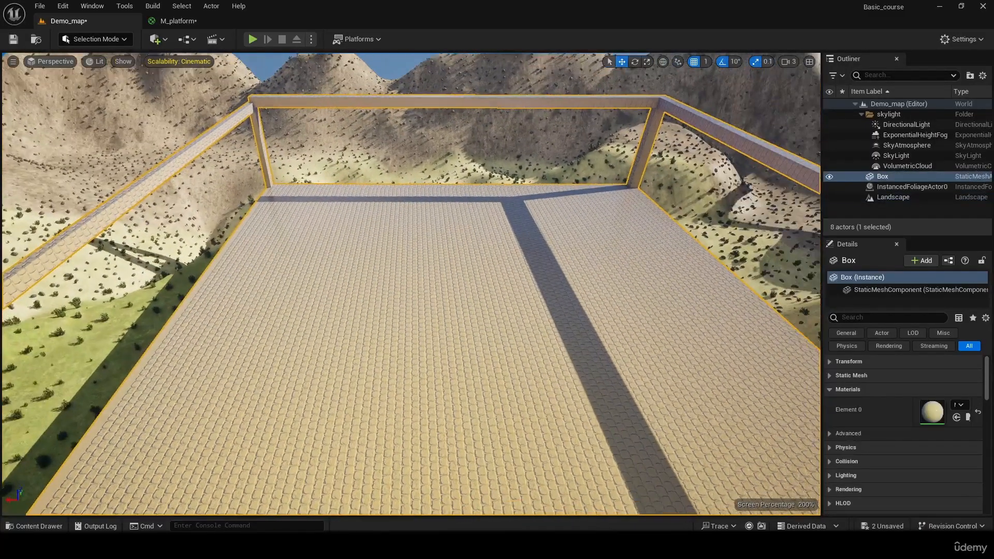
left_click(969, 417)
key("w")
right_click_drag(570, 364, 570, 364)
scroll(491, 329, "down", 3)
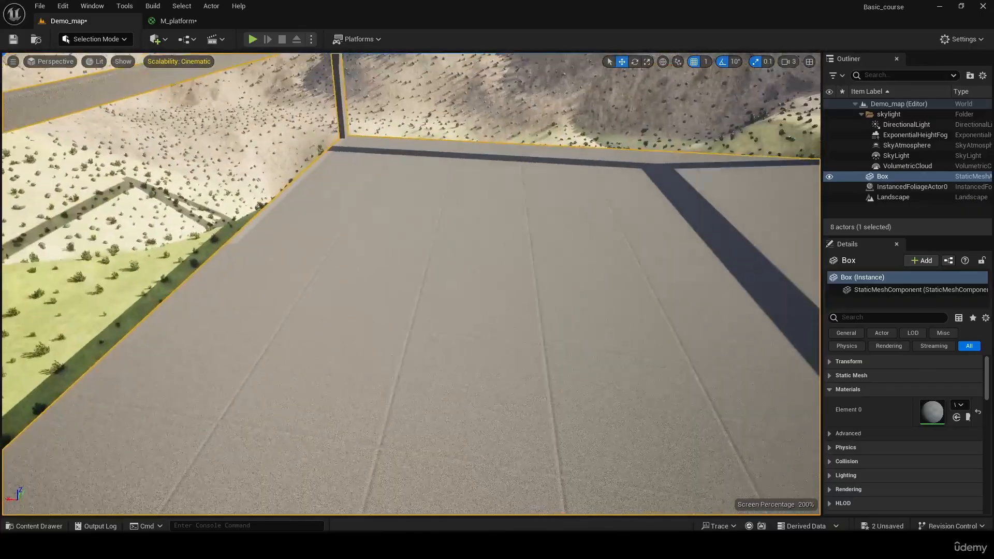
key("ctrl+z")
right_click_drag(490, 328, 539, 305)
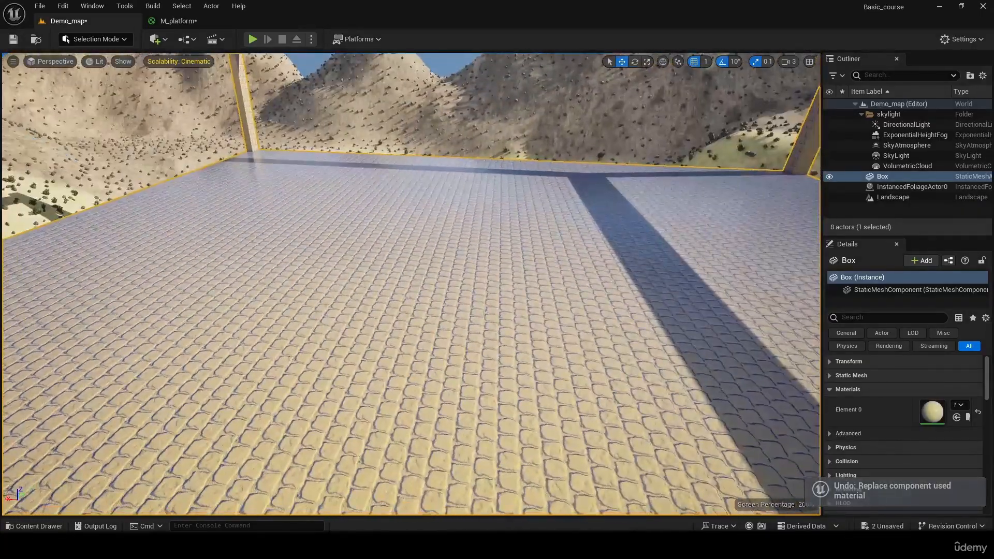
- In M_platform, change the texture of the top slab's Texture Sample to T_Rock_Basalt_N
left_click(178, 21)
right_click_drag(518, 265, 503, 257)
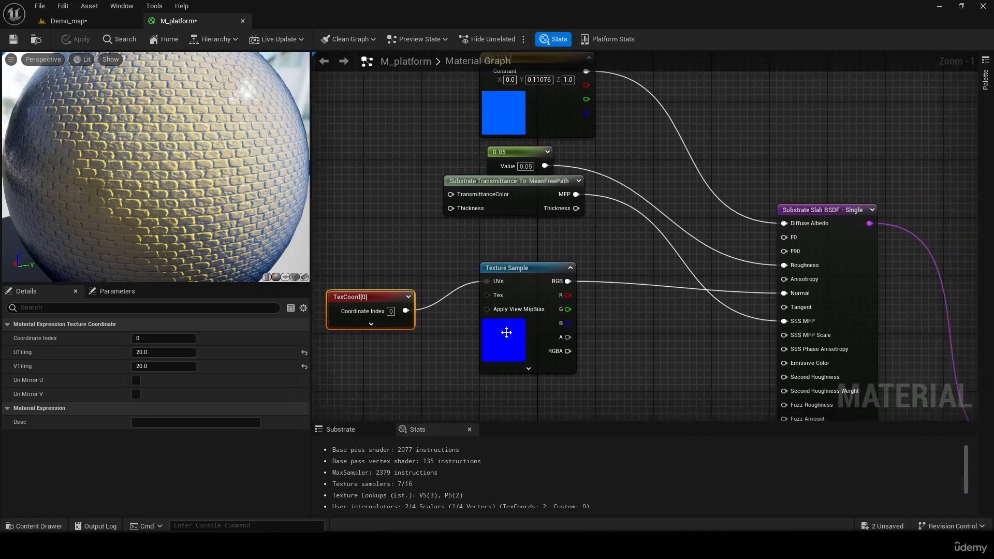
left_click(506, 337)
left_click(237, 423)
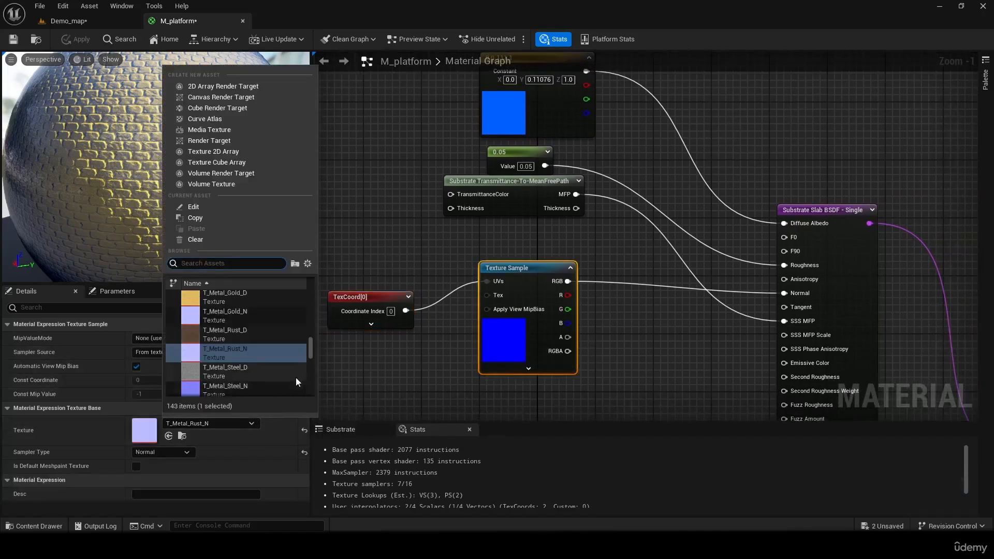
left_click_drag(309, 347, 322, 364)
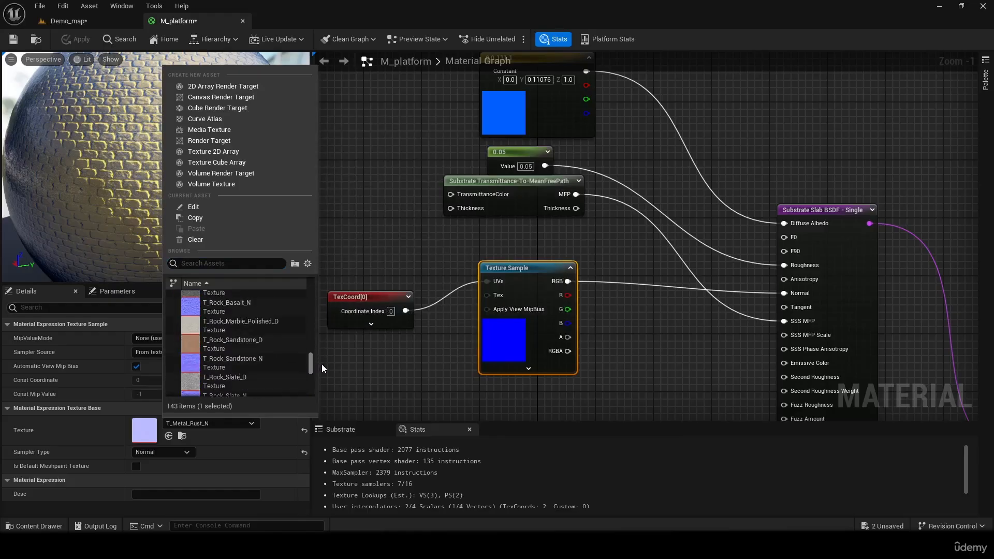
left_click(272, 303)
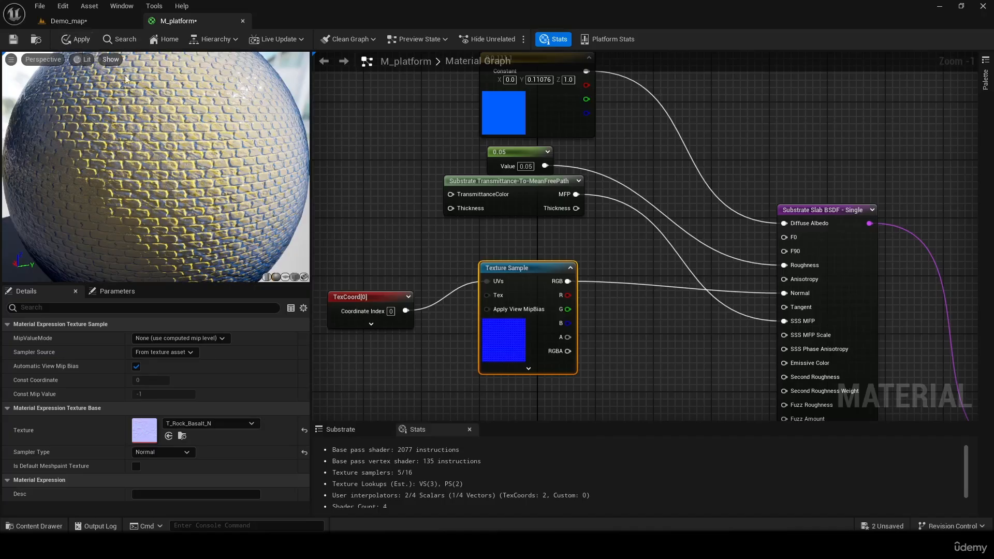
- Change the top slab's blue color constant to orange with R 0.786458, G 0.332228 and B 0.0
right_click_drag(551, 326, 571, 98)
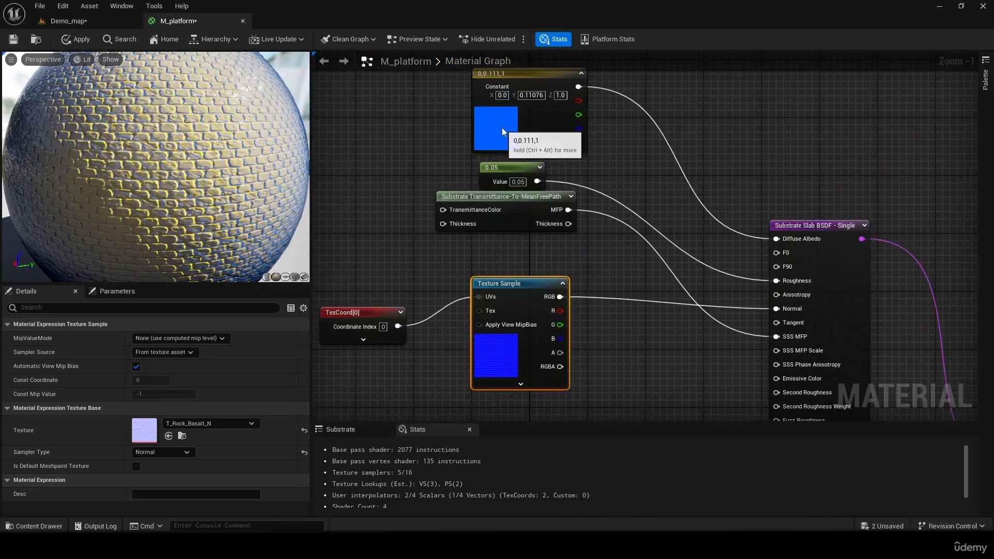
left_click(499, 124)
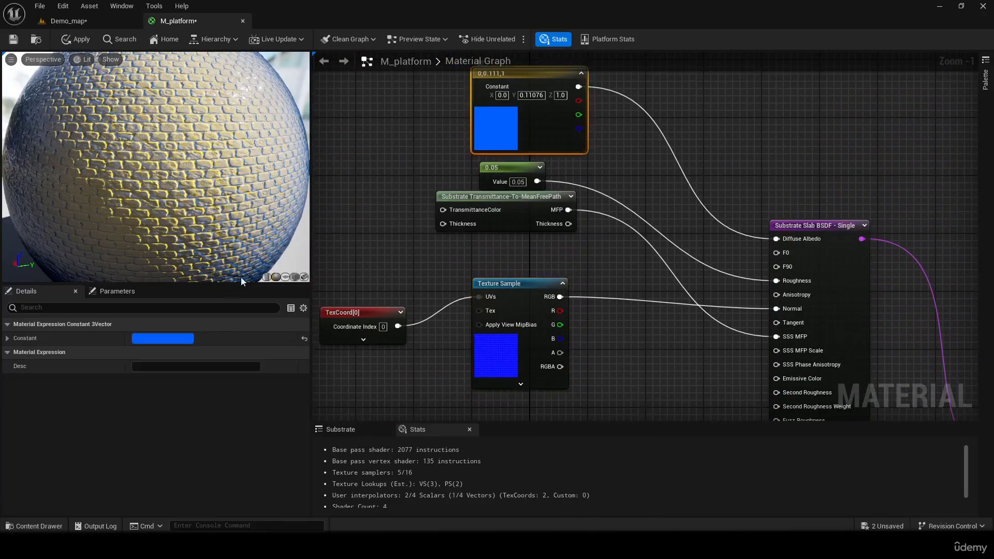
left_click(168, 338)
left_click_drag(206, 328, 266, 362)
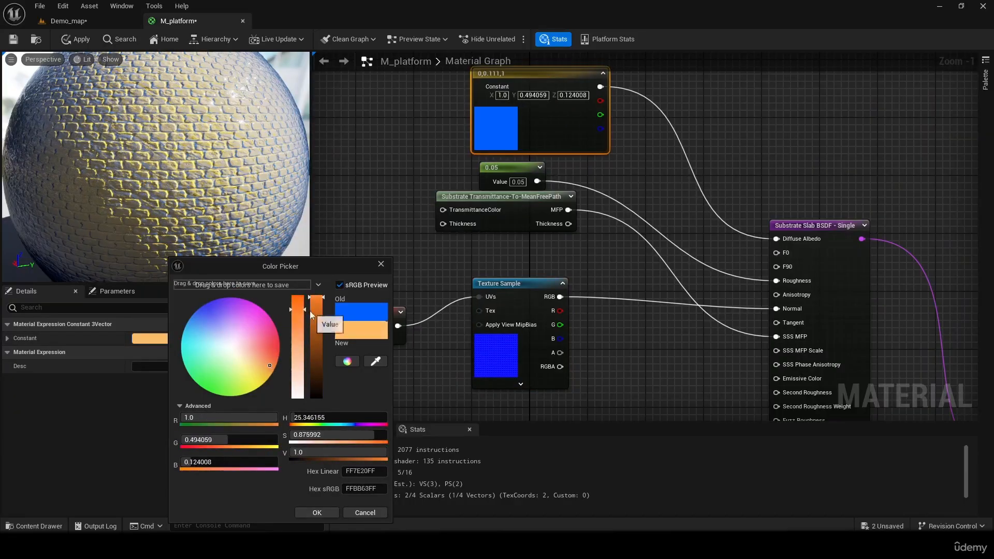
left_click_drag(301, 311, 330, 318)
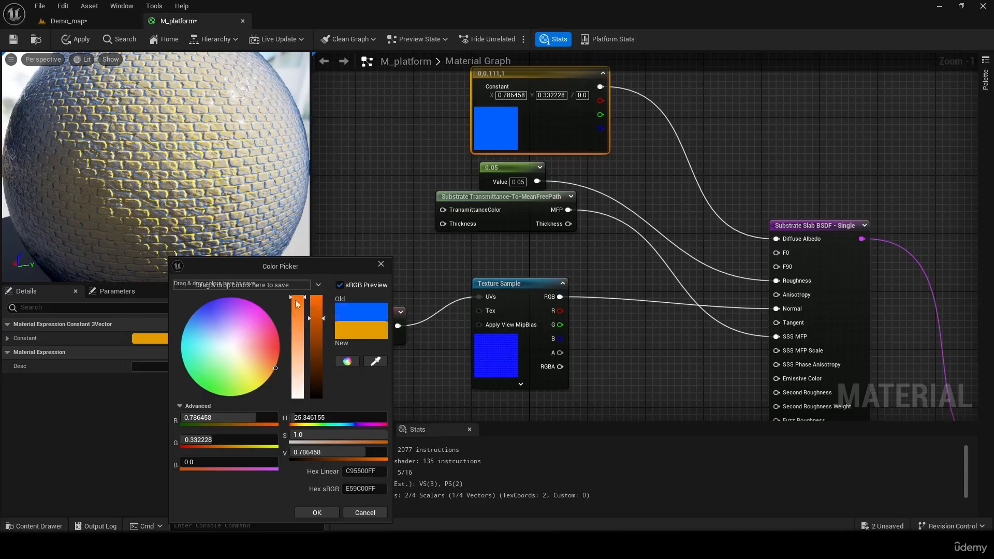
left_click(317, 513)
- Change the bottom slab's yellow color constant to a deeper orange with R 1.0, G 0.168418 and B 0.0
right_click_drag(662, 343, 432, 309)
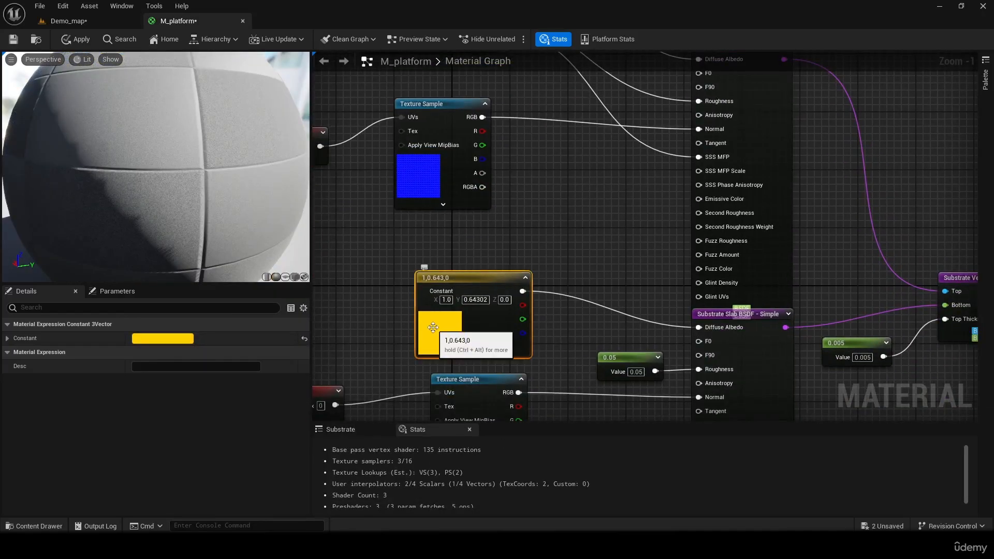
double_click(432, 310)
left_click_drag(536, 377, 548, 356)
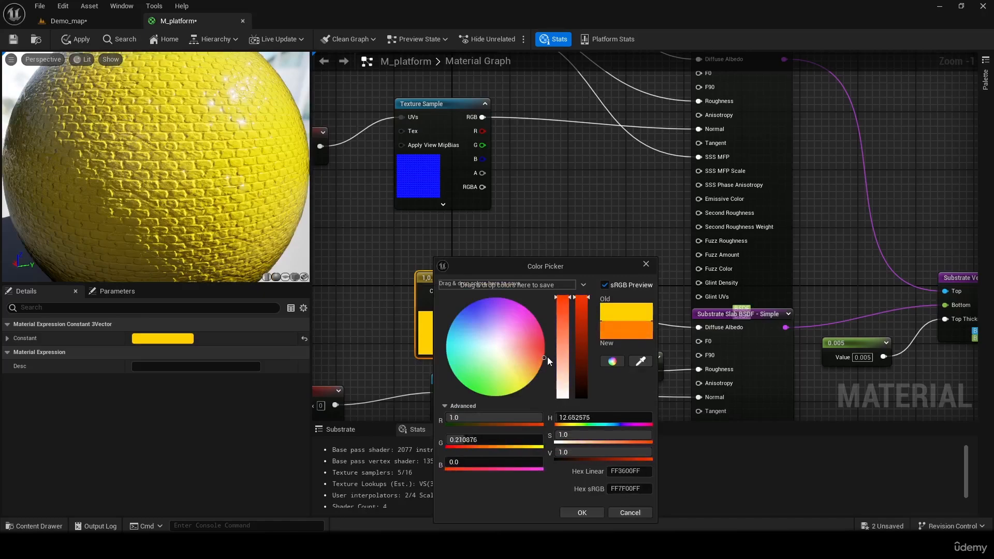
left_click(582, 513)
- Nudge the bottom slab's orange color node down, apply the recolored material and inspect the Box in Demo_map
right_click_drag(587, 169, 576, 379)
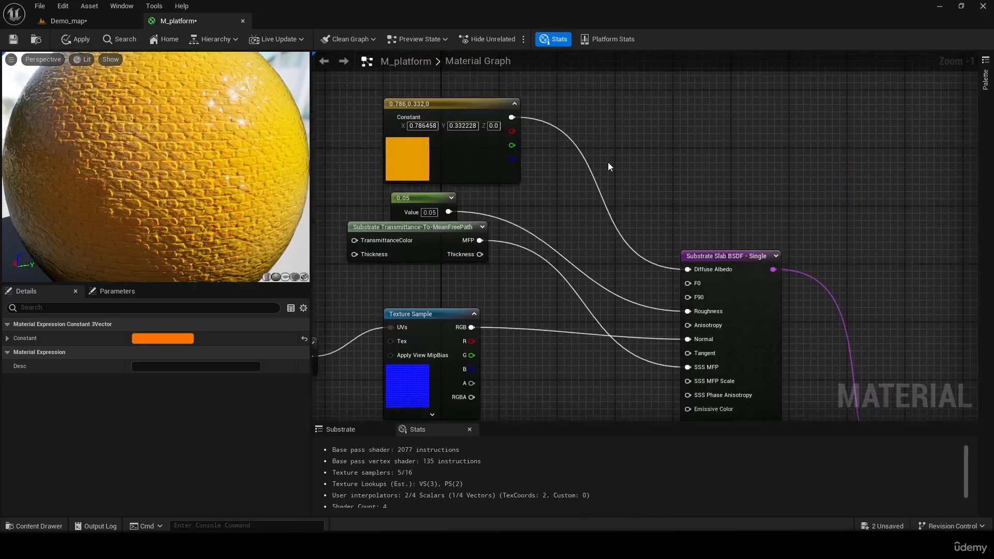
right_click_drag(570, 343, 589, 209)
left_click(592, 288)
right_click_drag(564, 336, 593, 245)
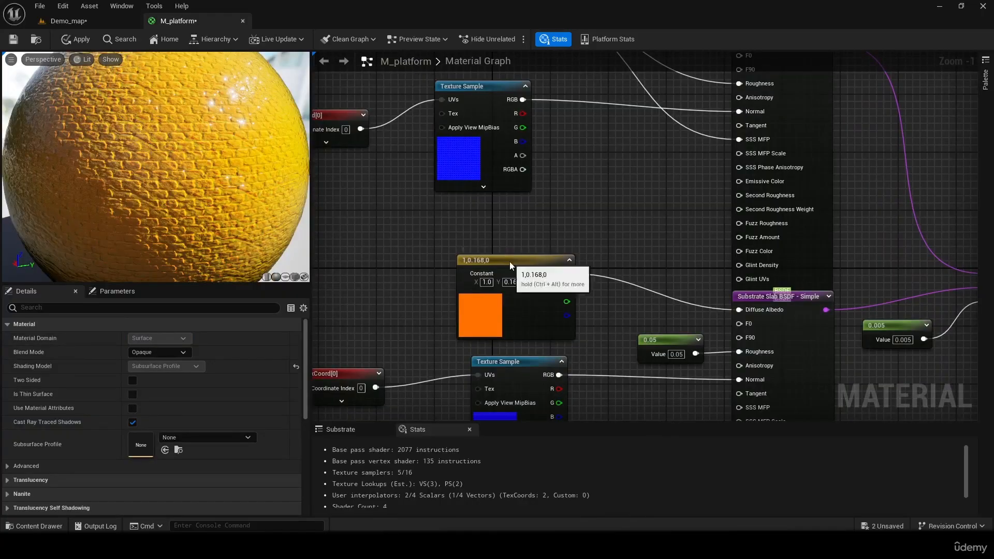
mouse_move(510, 263)
left_mouse_down()
mouse_move(529, 275)
mouse_move(514, 274)
left_mouse_up()
right_click_drag(499, 200, 496, 249)
left_click_drag(199, 176, 110, 75)
left_click(76, 40)
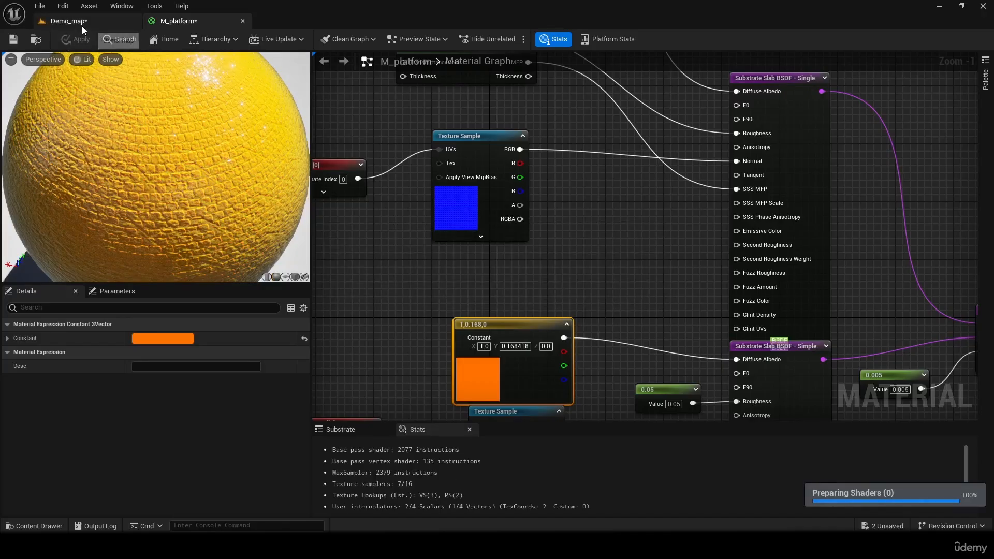
left_click(82, 26)
right_click_drag(412, 284, 248, 347)
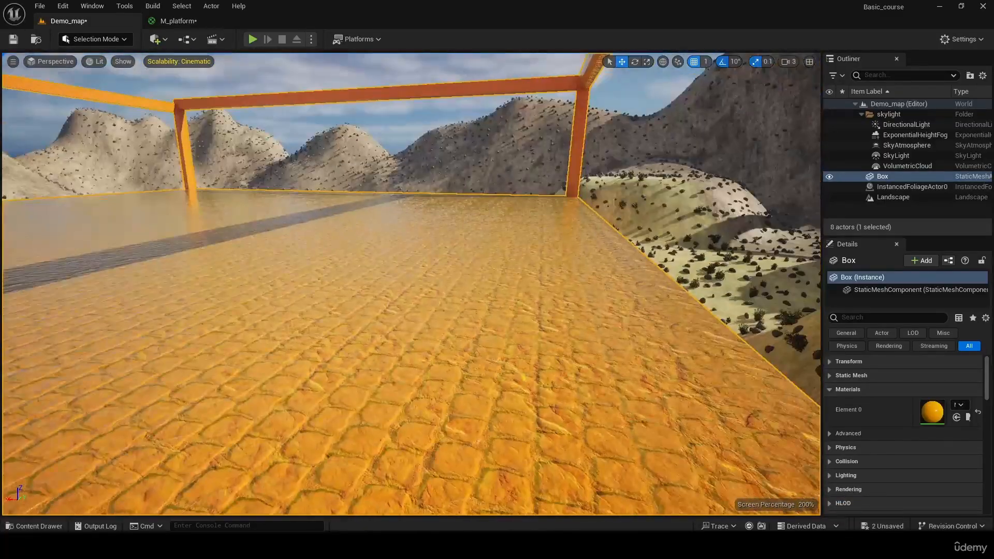
- In M_platform, change the top slab's color constant to a brownish orange with R 0.375, G 0.147331 and B 0.017391
left_click(179, 21)
right_click_drag(465, 234, 484, 289)
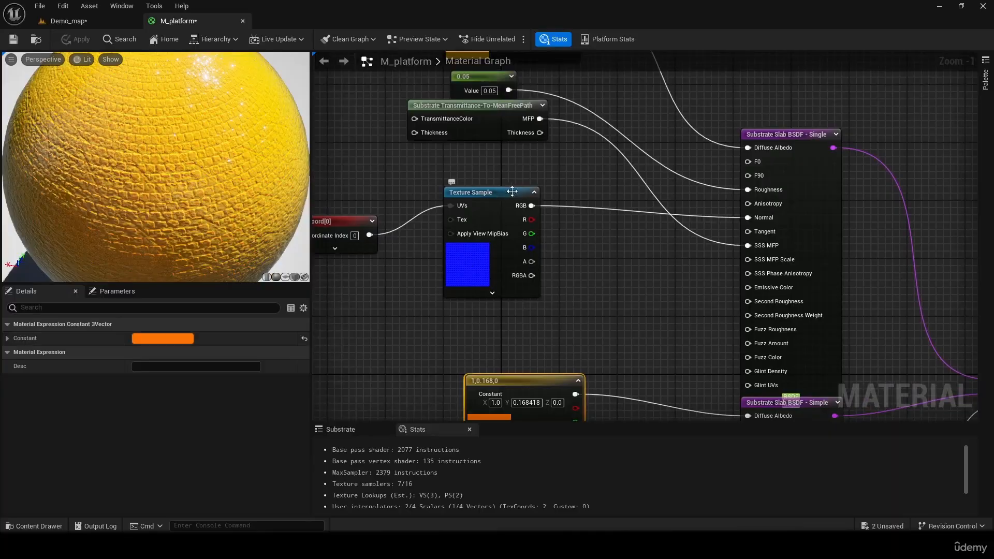
right_click_drag(513, 192, 460, 258)
right_click_drag(524, 266, 513, 151)
right_click_drag(538, 219, 570, 156)
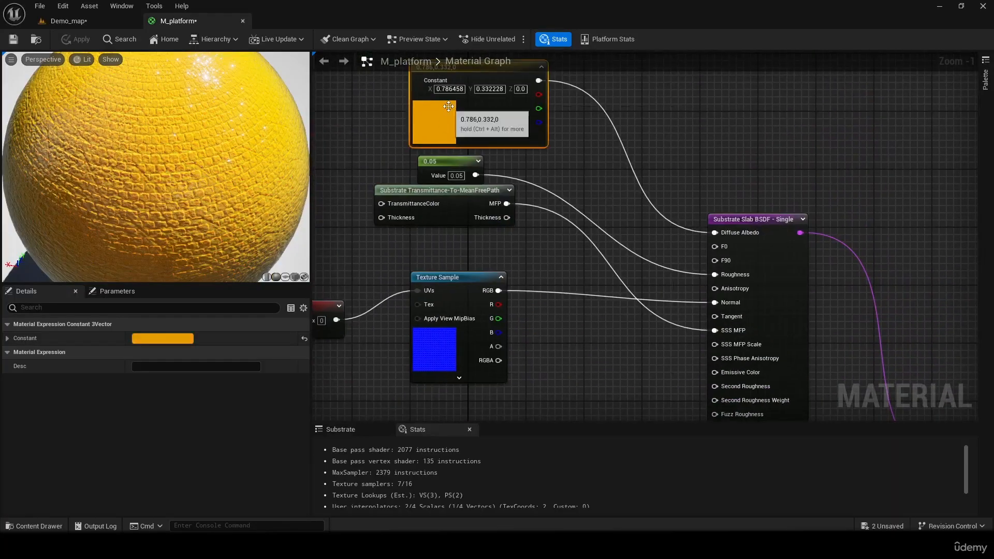
double_click(438, 121)
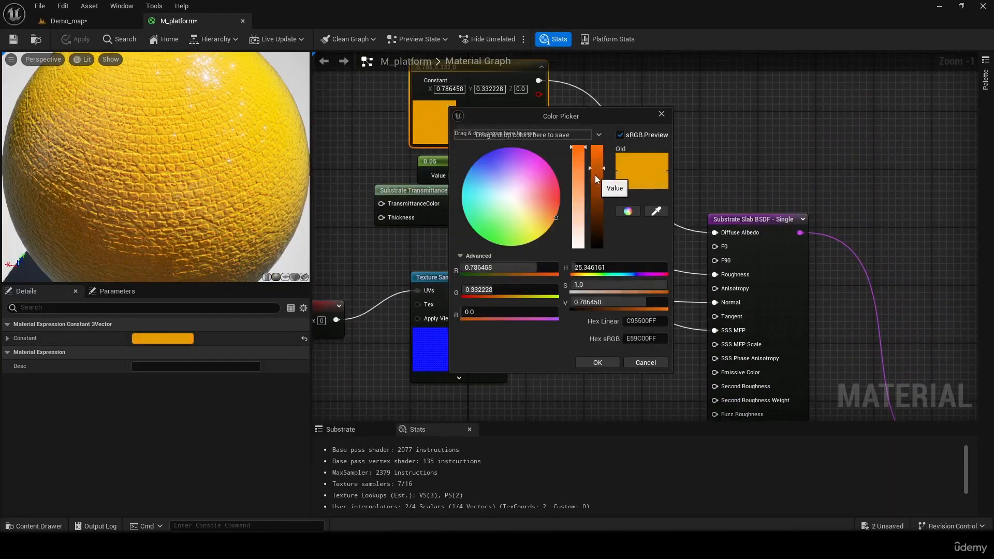
left_click_drag(595, 175, 601, 216)
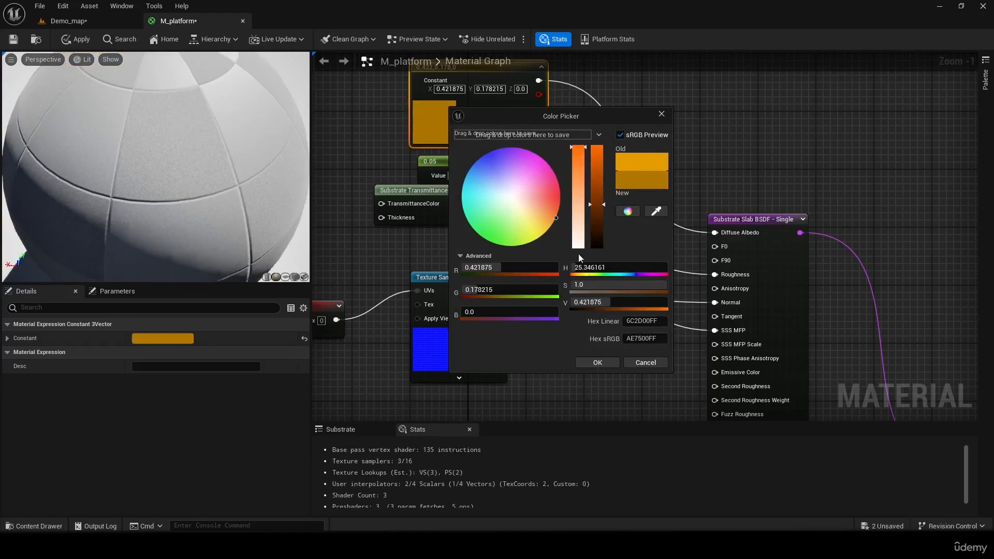
left_click_drag(604, 204, 603, 219)
left_click(656, 211)
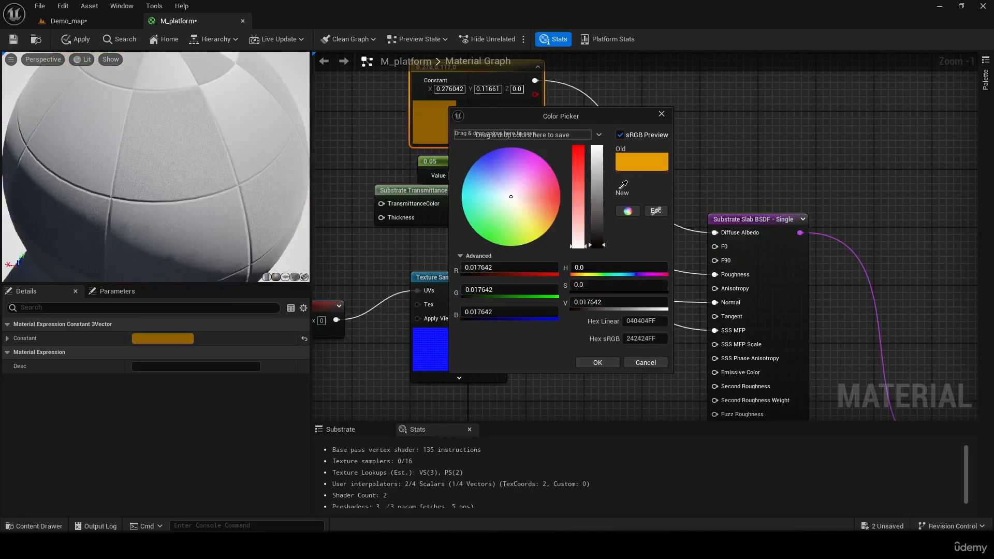
left_click(616, 193)
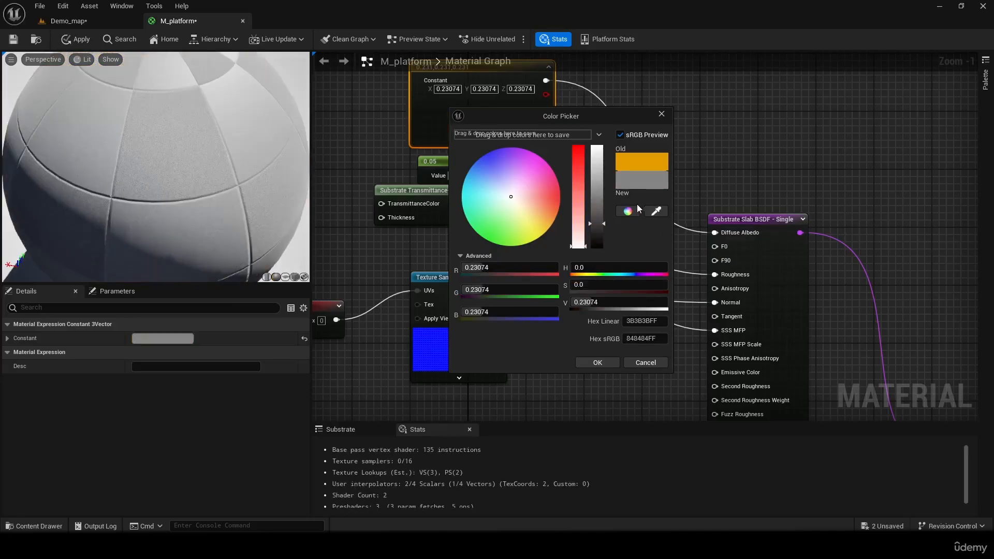
mouse_move(552, 194)
left_mouse_down()
mouse_move(544, 211)
mouse_move(603, 209)
left_mouse_up()
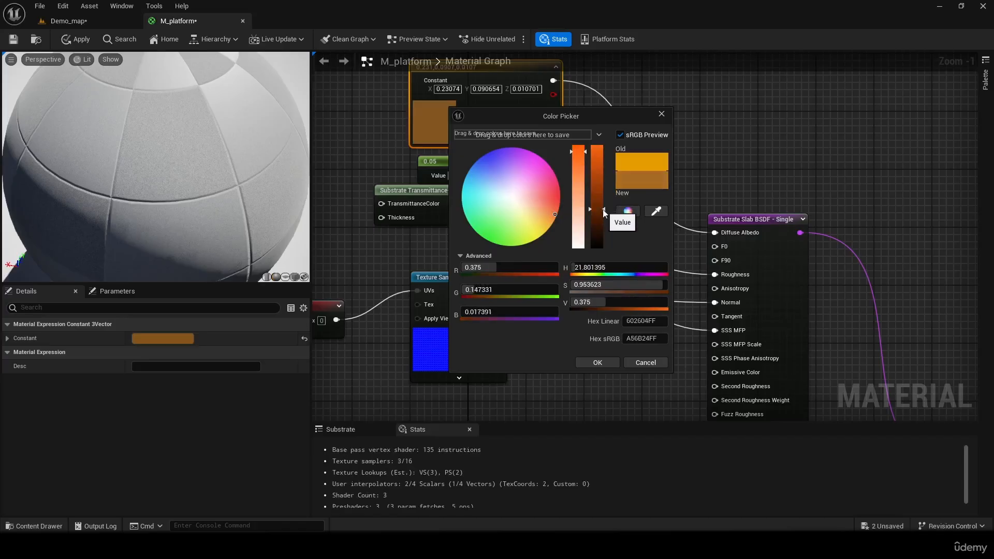
left_click(598, 363)
- Darken the bottom slab's orange color constant to R 0.401042, G 0.067542 and B 0.0
right_click_drag(633, 387, 640, 155)
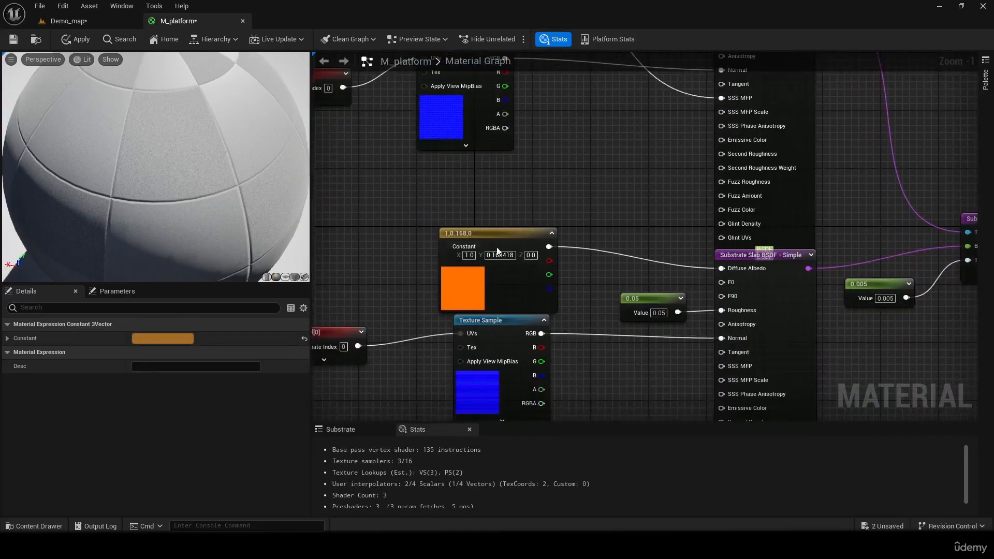
left_click(464, 276)
double_click(464, 275)
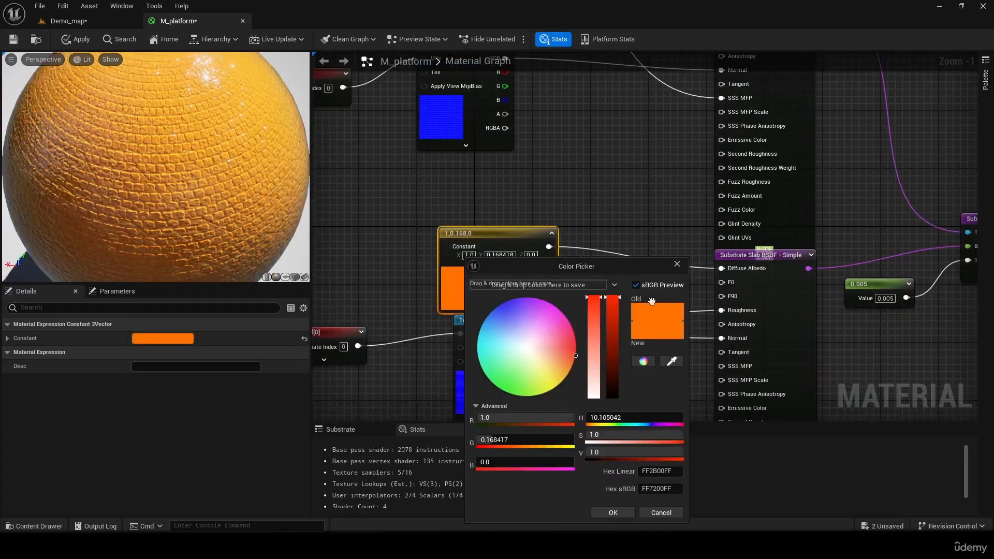
left_click(678, 265)
double_click(489, 276)
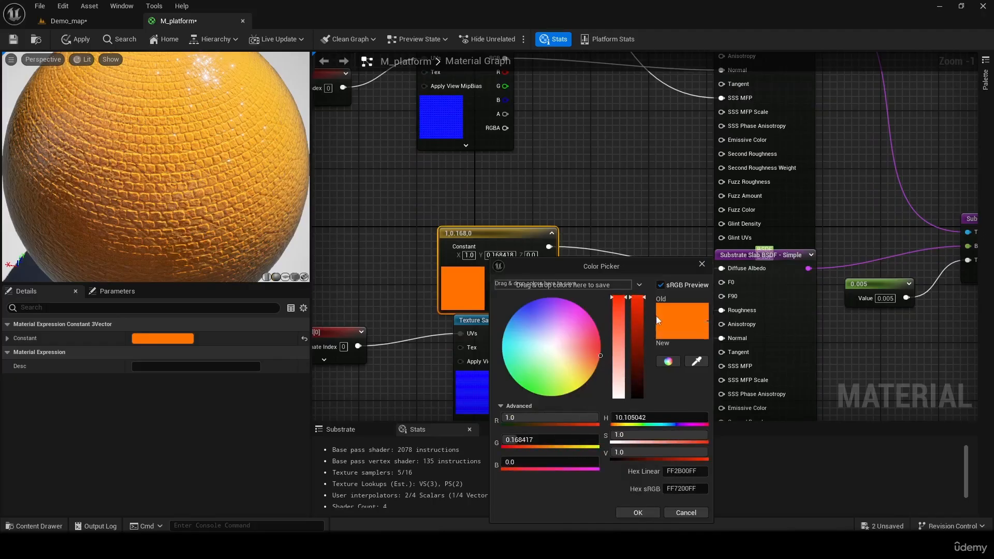
left_click_drag(644, 317, 645, 357)
left_click(640, 511)
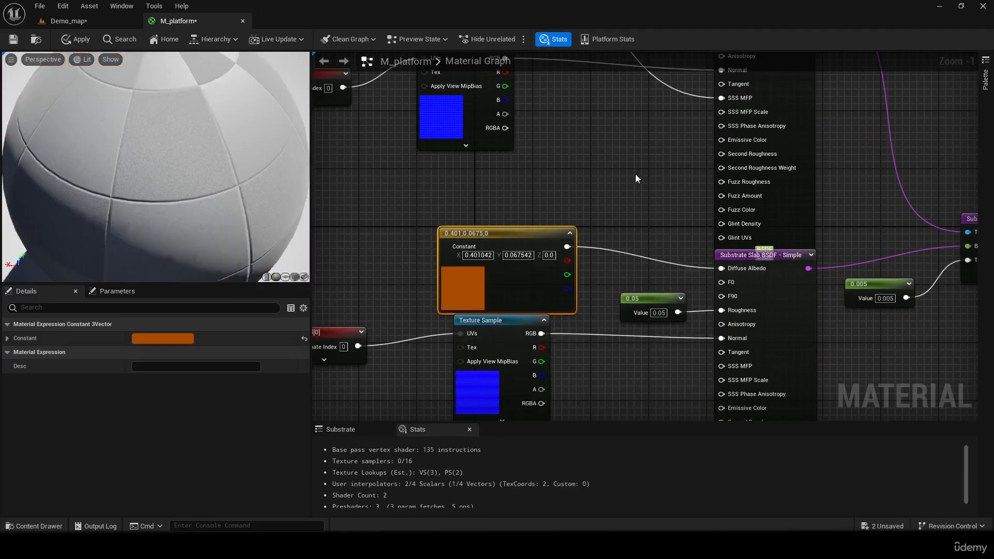
- Save the recolored M_platform material and inspect the Box's surface in Demo_map from several angles
right_click_drag(635, 174, 633, 385)
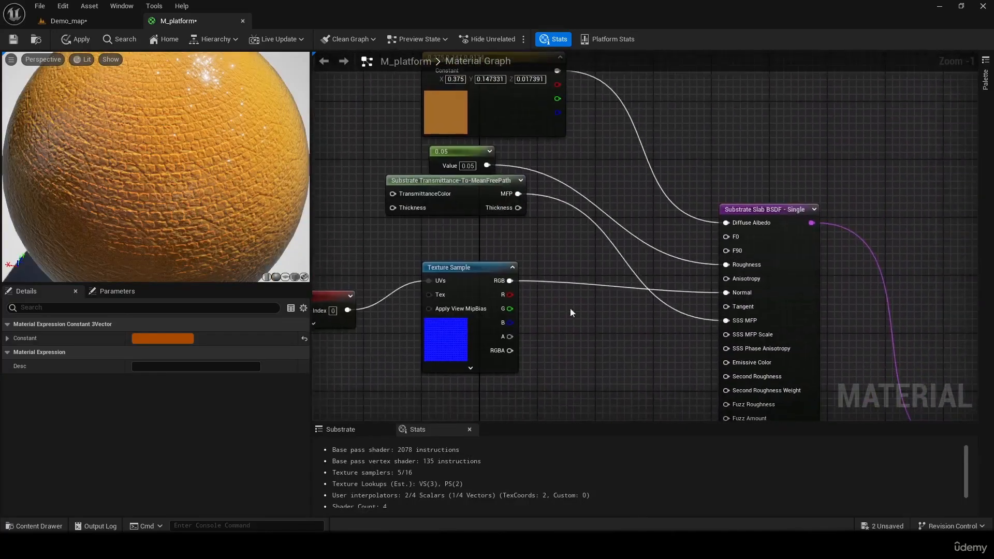
left_click(443, 120)
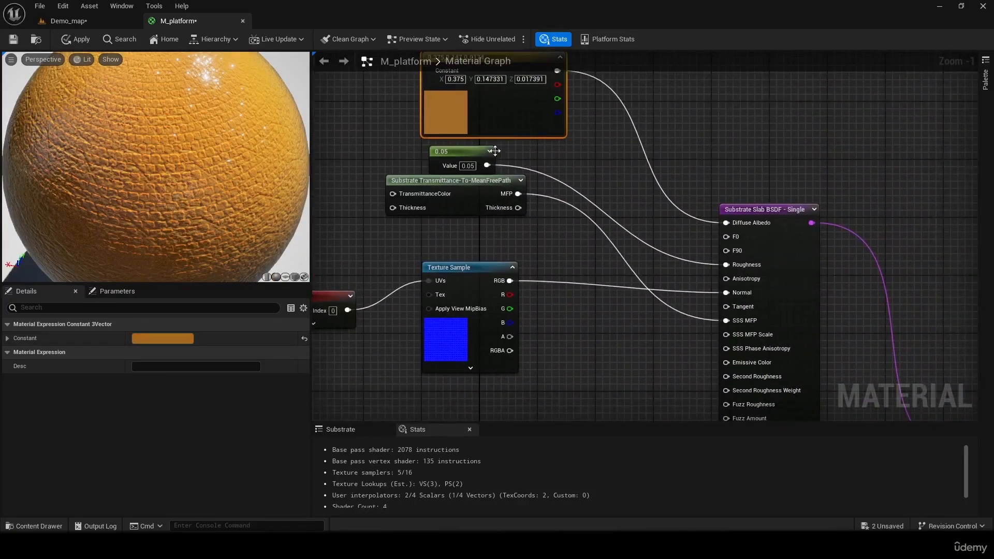
left_click(10, 39)
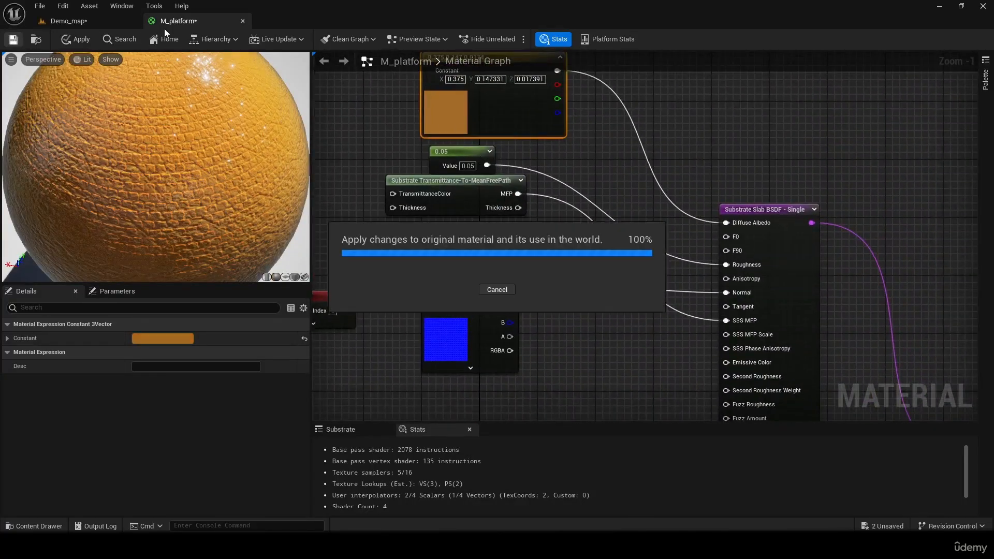
left_click(81, 24)
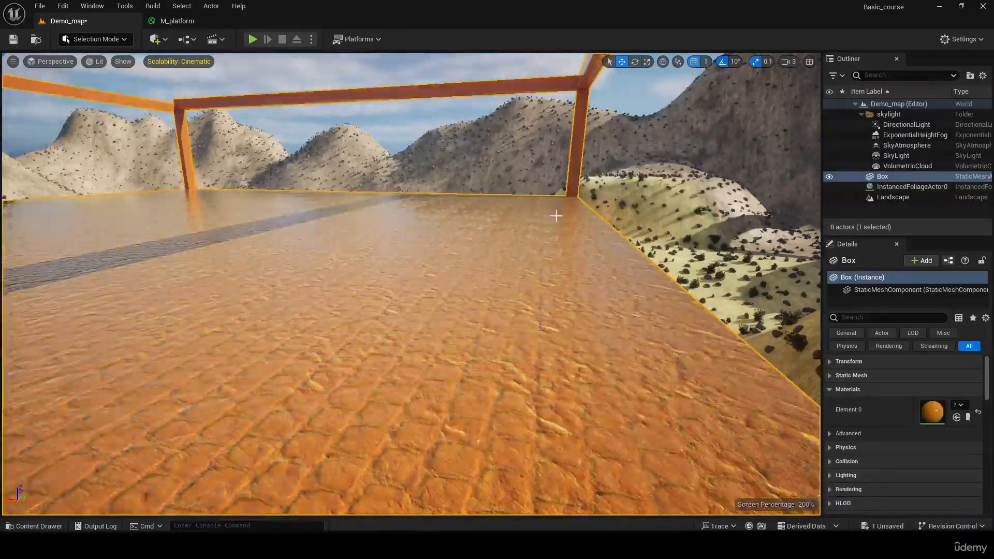
right_click_drag(557, 217, 31, 218)
right_click_drag(411, 284, 10, 256)
mouse_move(259, 279)
right_mouse_down()
mouse_move(394, 285)
mouse_move(569, 269)
mouse_move(630, 280)
mouse_move(808, 261)
mouse_move(539, 258)
mouse_move(683, 269)
mouse_move(595, 264)
right_mouse_up()
- In M_platform, darken the top slab's color constant to R 0.28125, G 0.110498 and B 0.013044
left_click(187, 19)
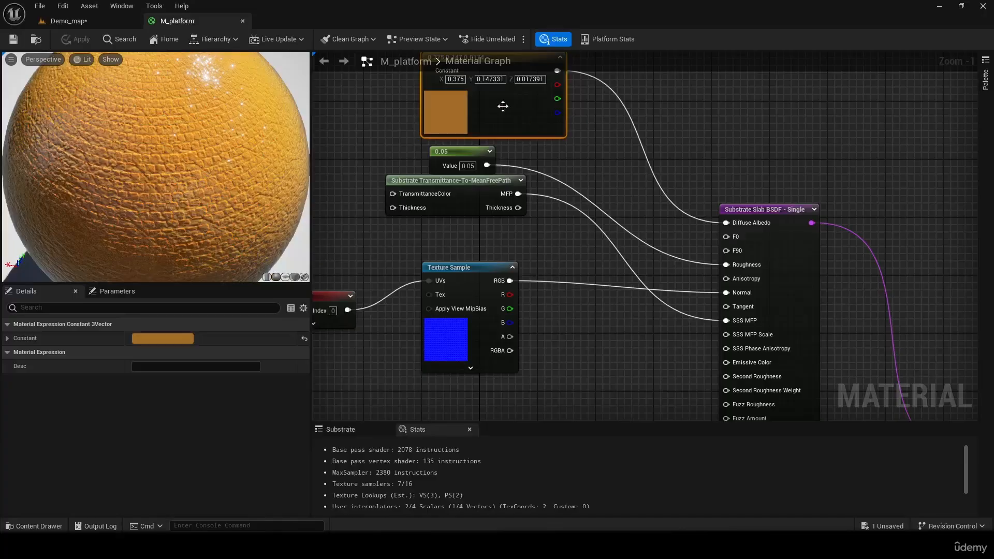
scroll(502, 112, "up", 4)
right_click_drag(541, 399, 508, 418)
double_click(440, 109)
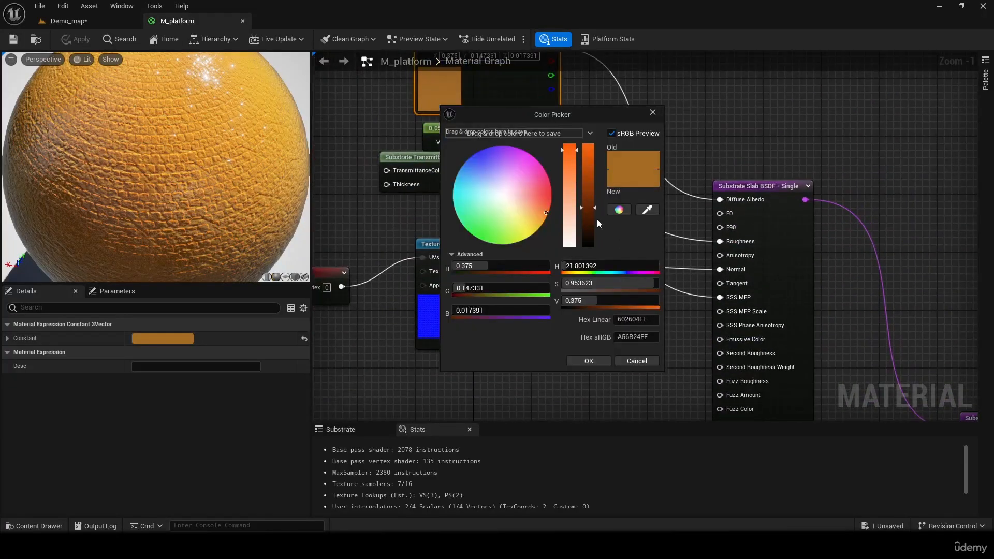
left_click_drag(590, 213, 590, 218)
left_click(589, 361)
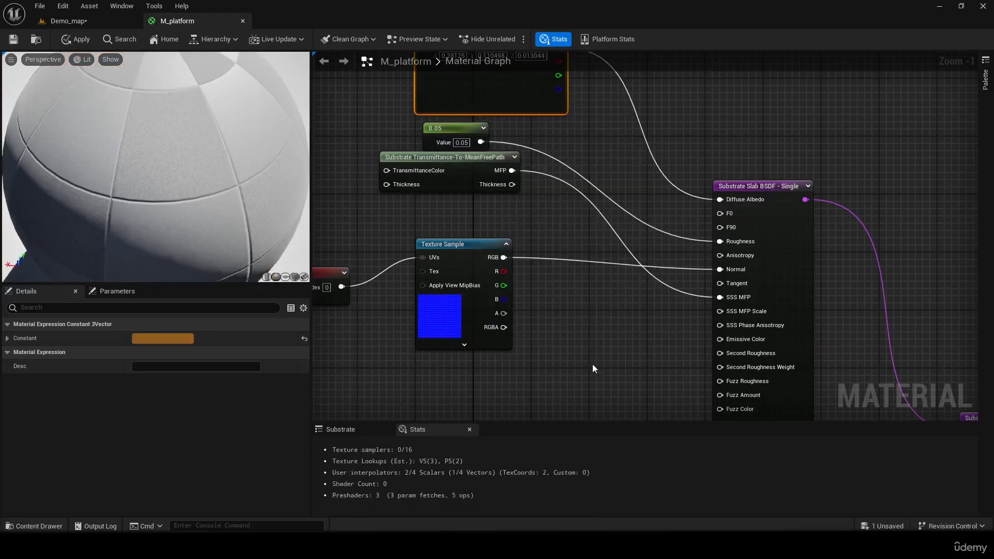
- Set the constant feeding the top slab's Roughness to 0.4
right_click_drag(473, 179, 471, 228)
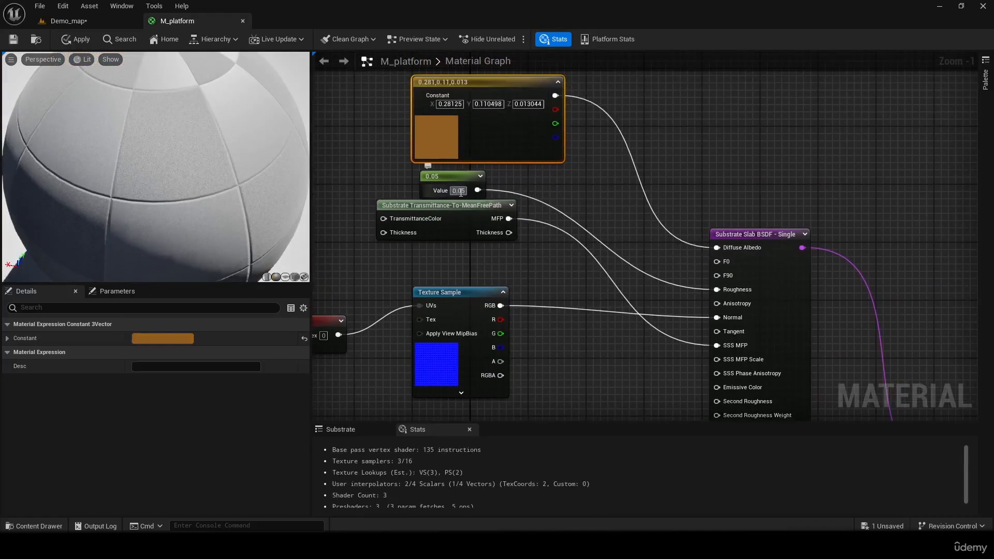
left_click_drag(459, 192, 506, 199)
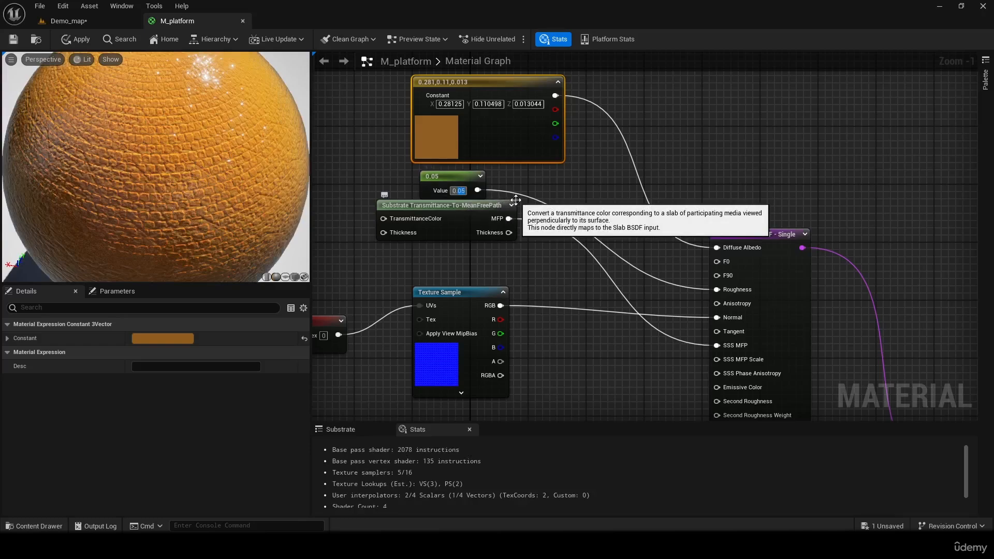
type("4")
key("Return")
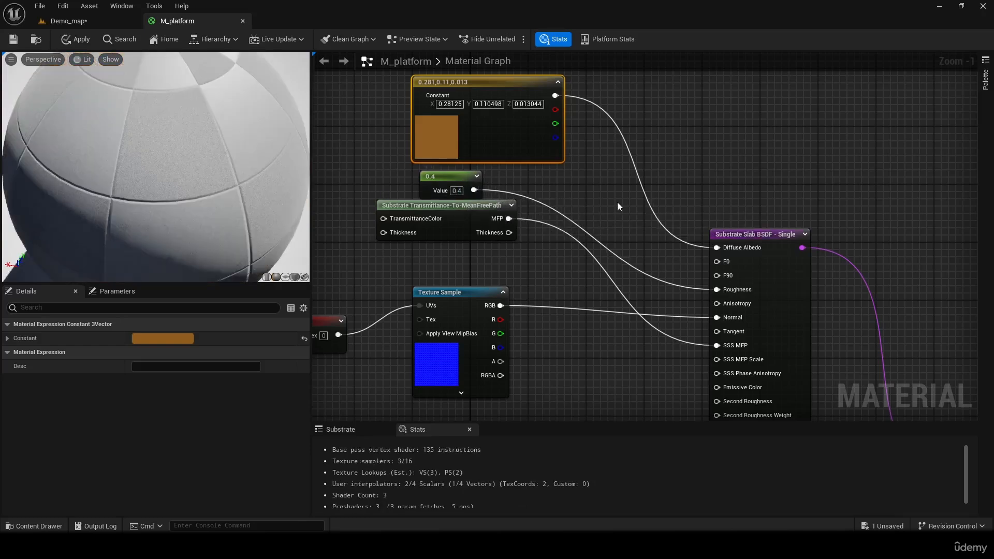
- Set the constant feeding the bottom slab's Roughness to 1.0
right_click_drag(645, 322, 620, 85)
right_click_drag(608, 337, 592, 234)
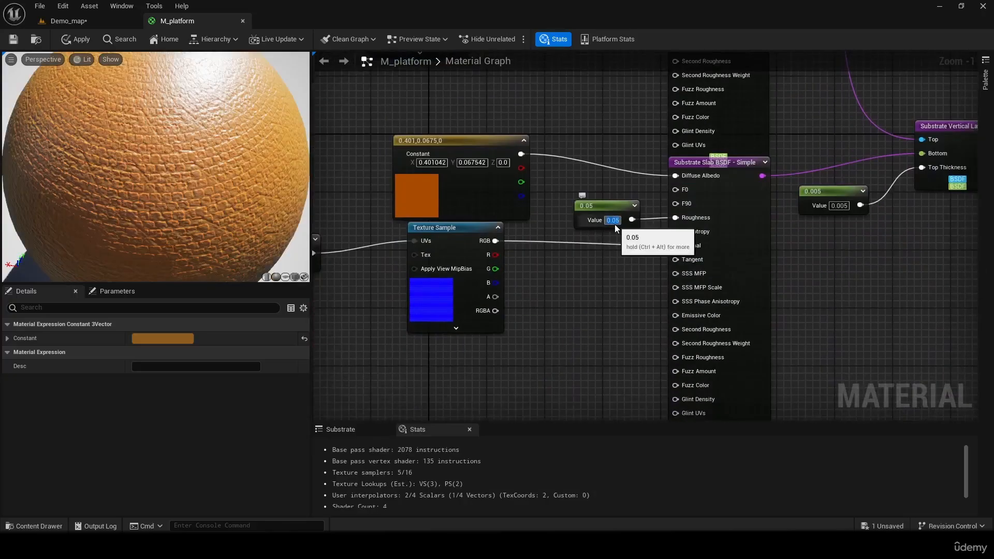
type("1")
key("Return")
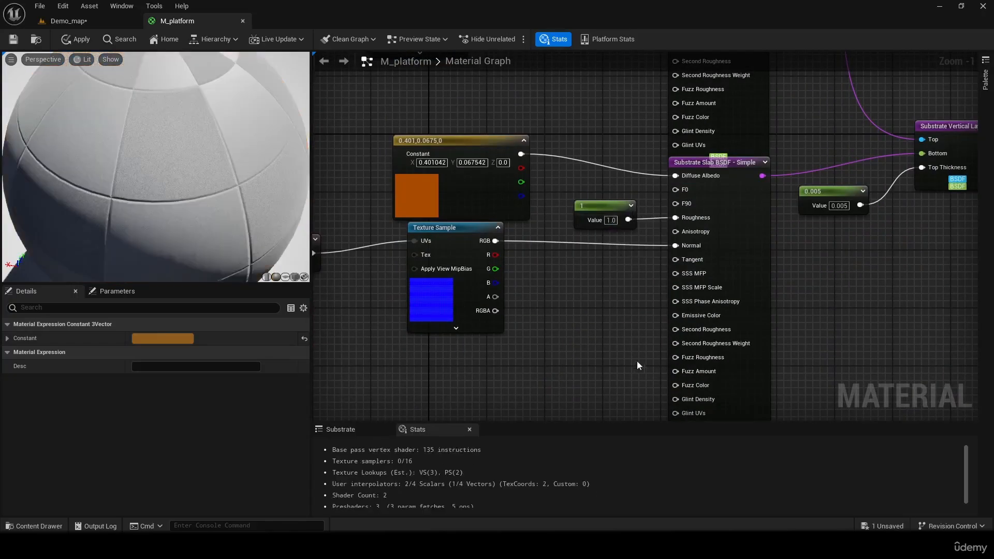
- Save the material with its new roughness values and inspect the Box in Demo_map
left_click(570, 113)
right_click_drag(570, 113, 533, 268)
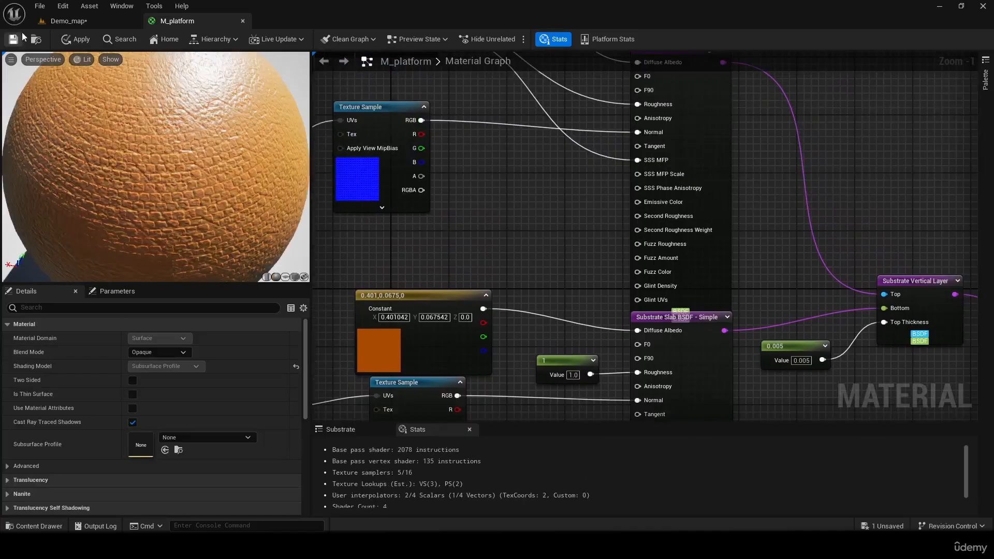
key("ctrl+s")
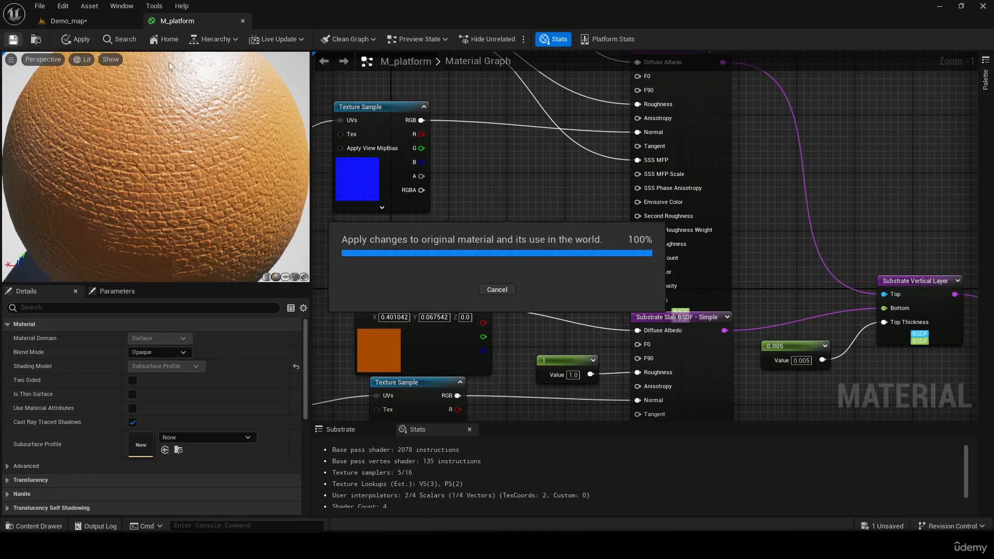
left_click(57, 21)
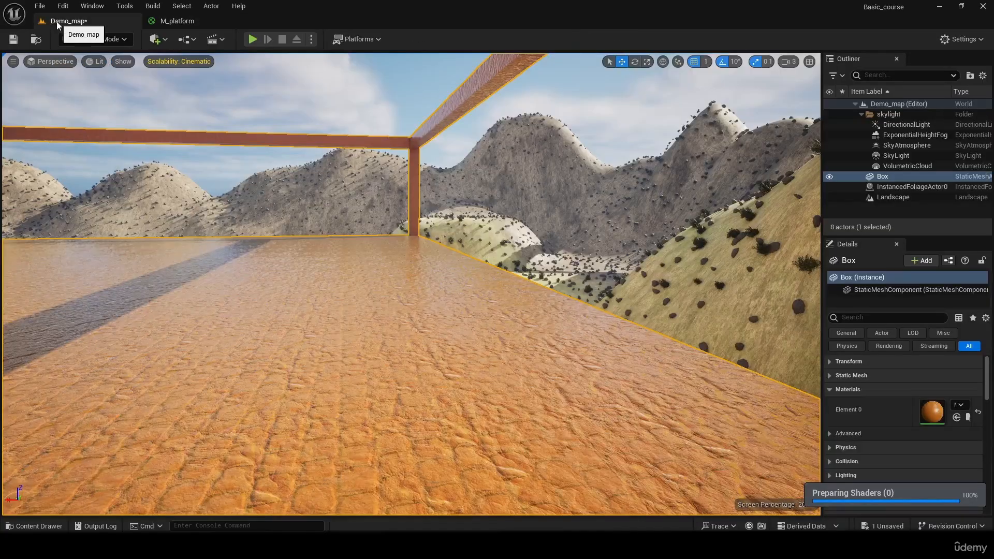
right_click_drag(412, 285, 394, 315)
- In M_platform, add a Constant node beside the top slab and connect it to the slab's Fuzz Roughness input
left_click(199, 22)
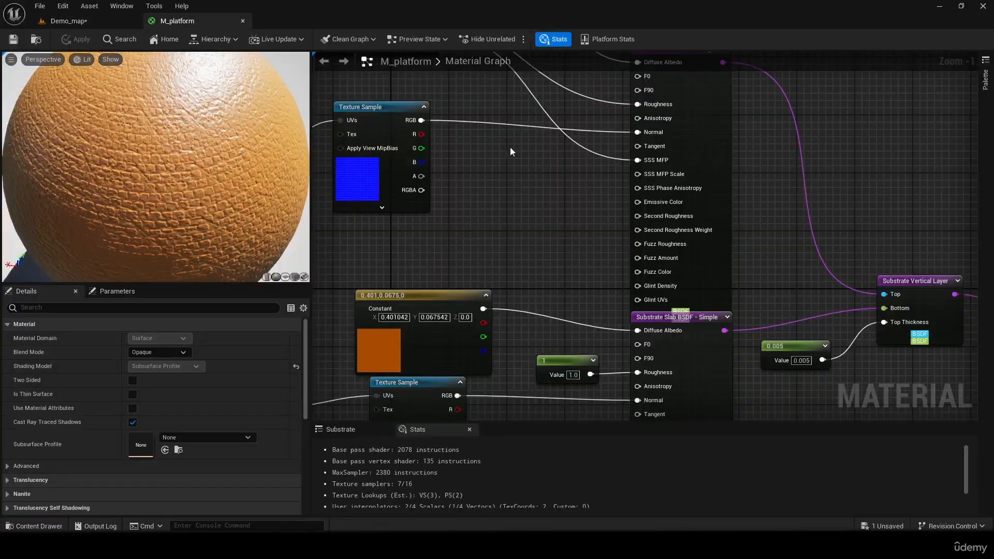
right_click_drag(510, 148, 535, 253)
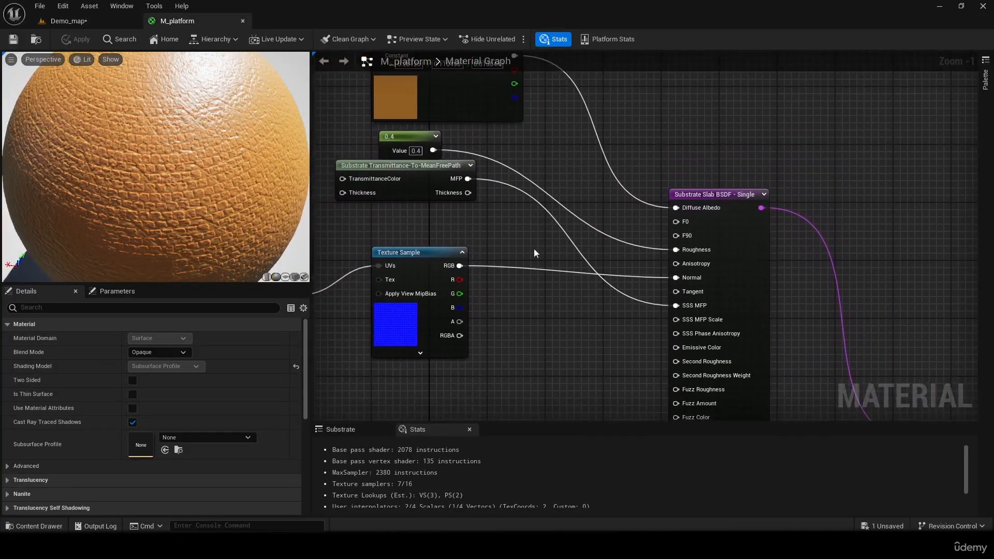
left_click(473, 235)
right_click_drag(579, 313, 500, 256)
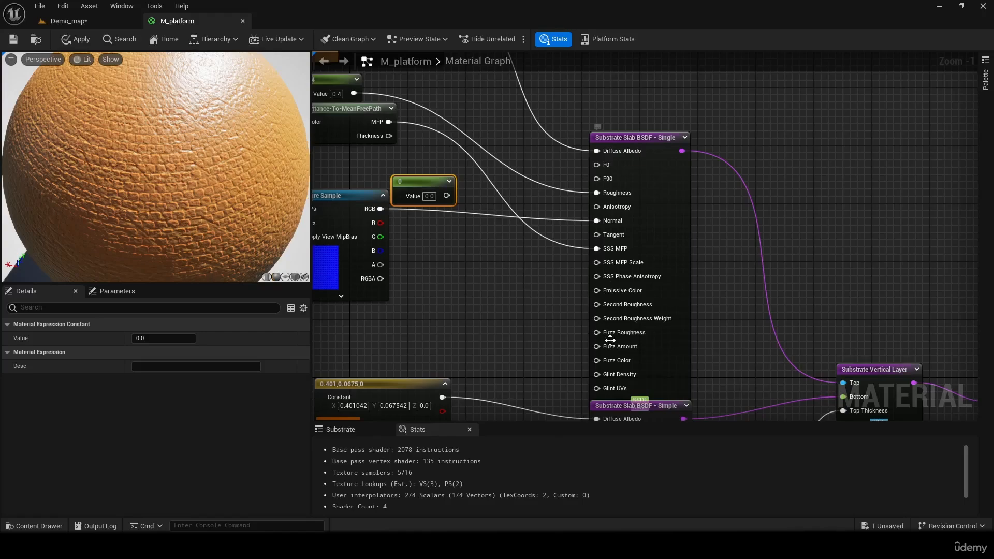
mouse_move(614, 337)
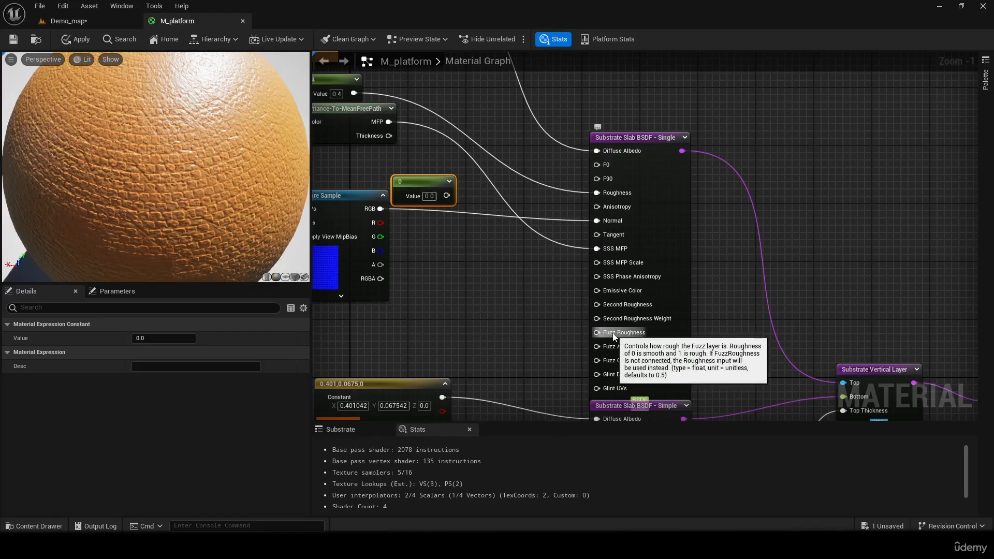
left_click_drag(421, 181, 444, 334)
right_click_drag(490, 338, 475, 280)
left_click_drag(455, 290, 593, 278)
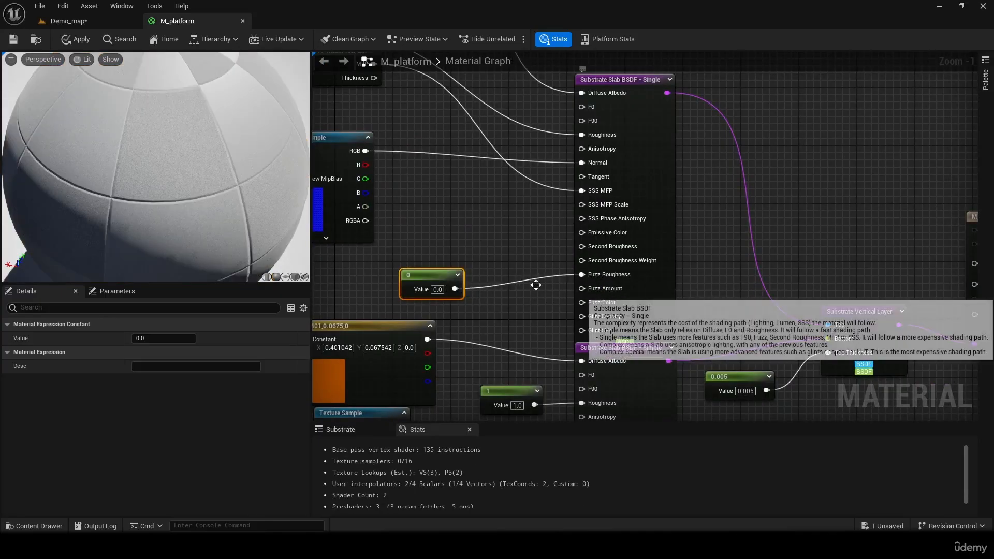
right_click_drag(434, 250, 456, 229)
left_click_drag(452, 261, 474, 210)
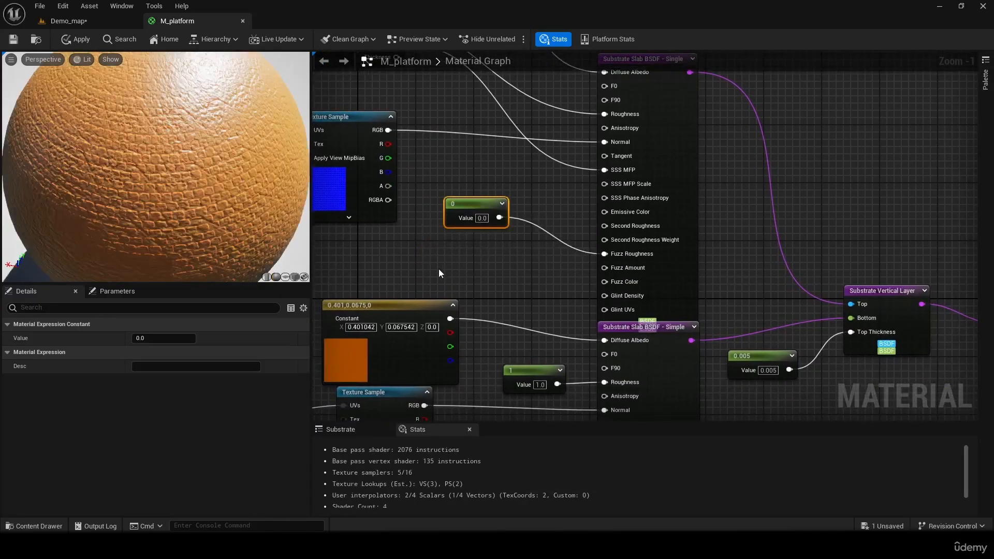
key("2")
left_click(439, 269)
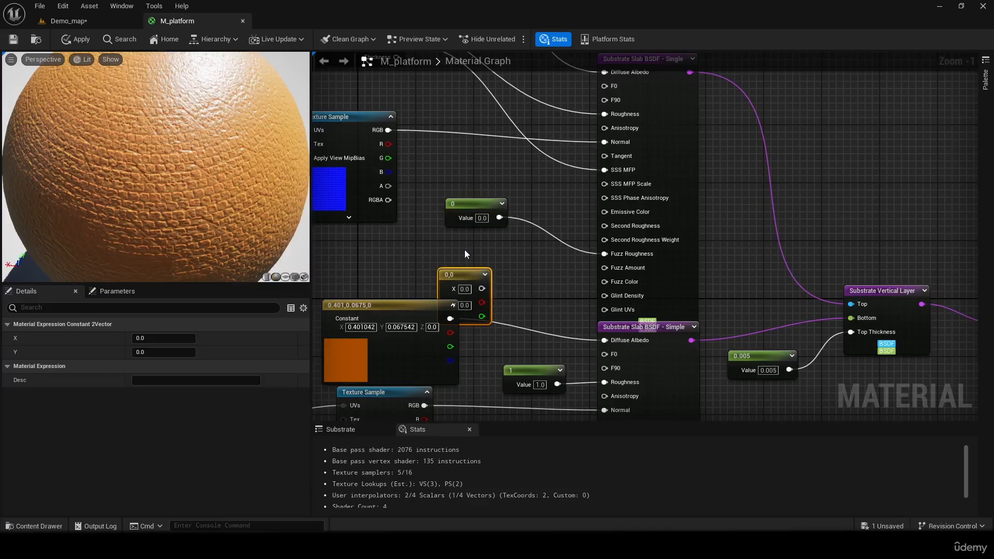
left_click(465, 269)
left_click(465, 270)
key("Delete")
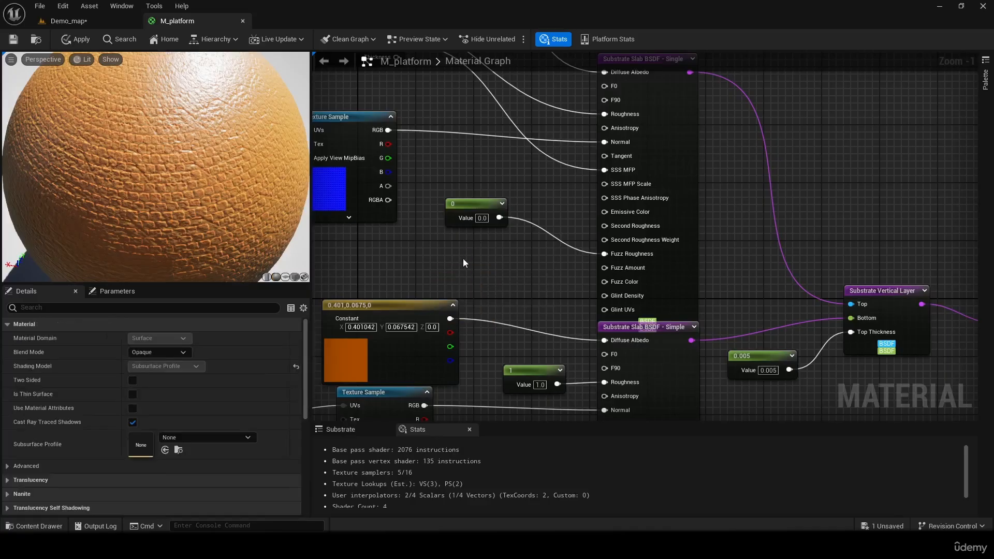
- Add another Constant node below the Fuzz Roughness constant and connect it to the top slab's Fuzz Amount
key("1")
left_click(438, 275)
left_click(476, 274)
left_click_drag(477, 278, 604, 267)
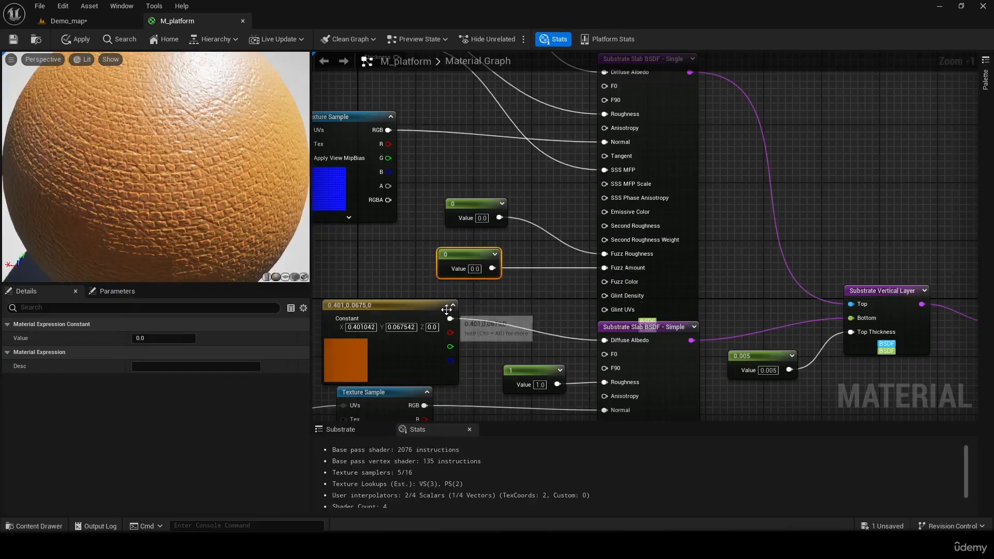
- Set the constants feeding the top slab's Fuzz Amount and Fuzz Roughness to 1.0 and move both nodes upward in the graph
left_click(474, 269)
type("1")
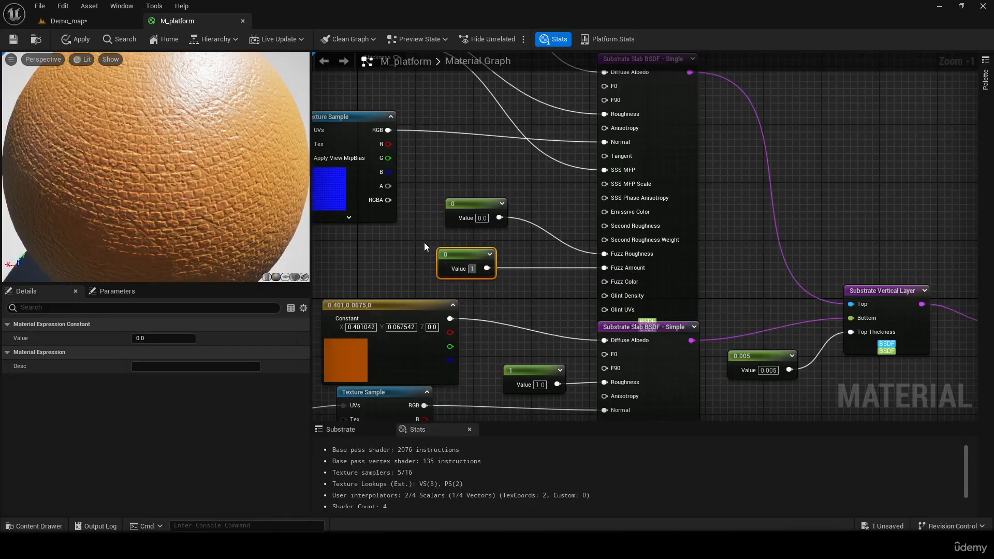
key("Return")
left_click_drag(477, 203, 469, 221)
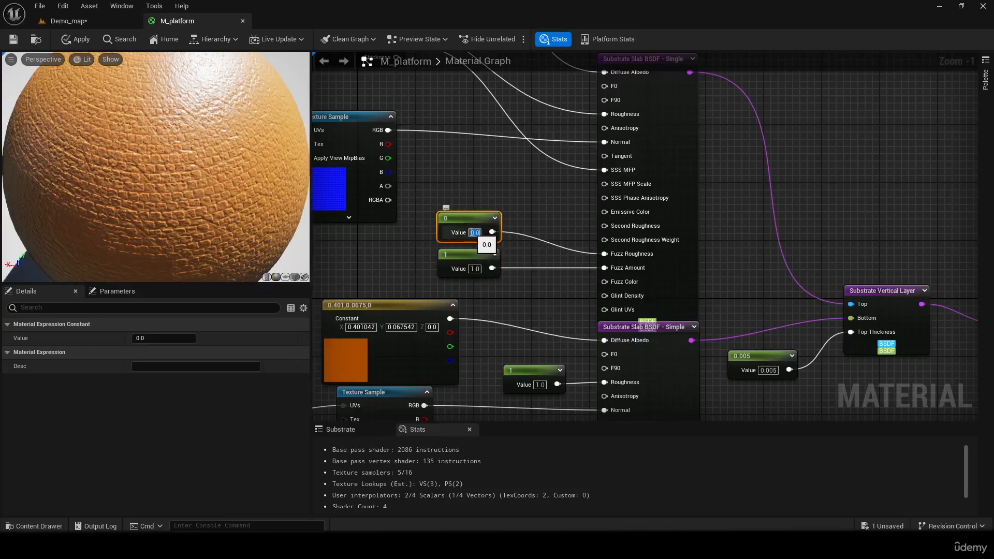
type("1")
key("Return")
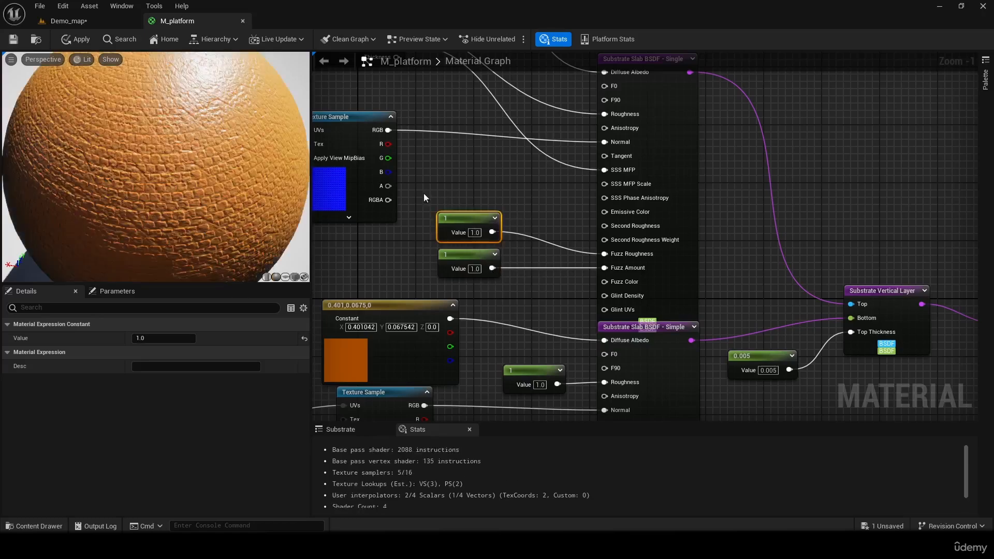
left_click_drag(458, 220, 480, 164)
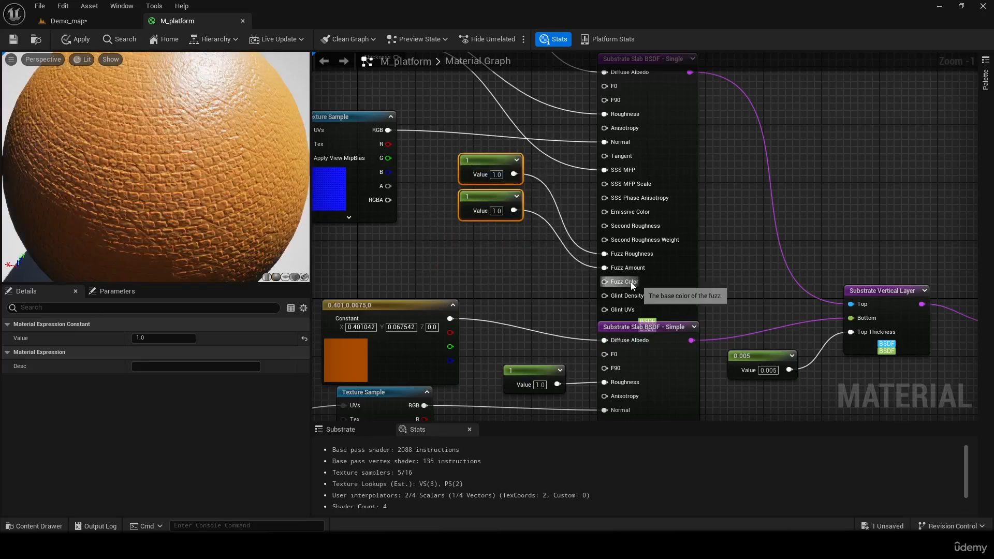
- Add a Constant3Vector node directly below the two fuzz constants, beside the top slab
left_click(429, 270)
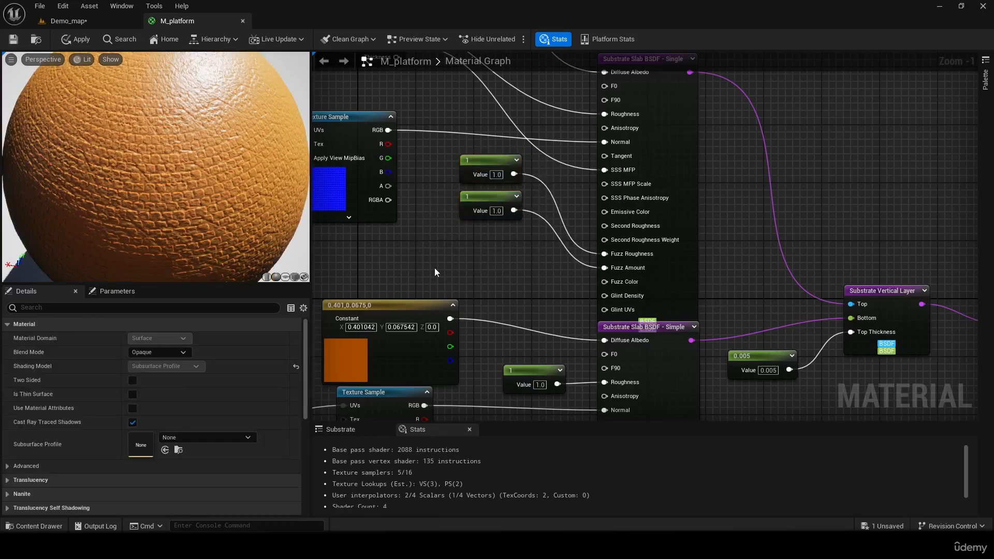
key("3")
left_click(436, 269)
left_click_drag(492, 273, 491, 232)
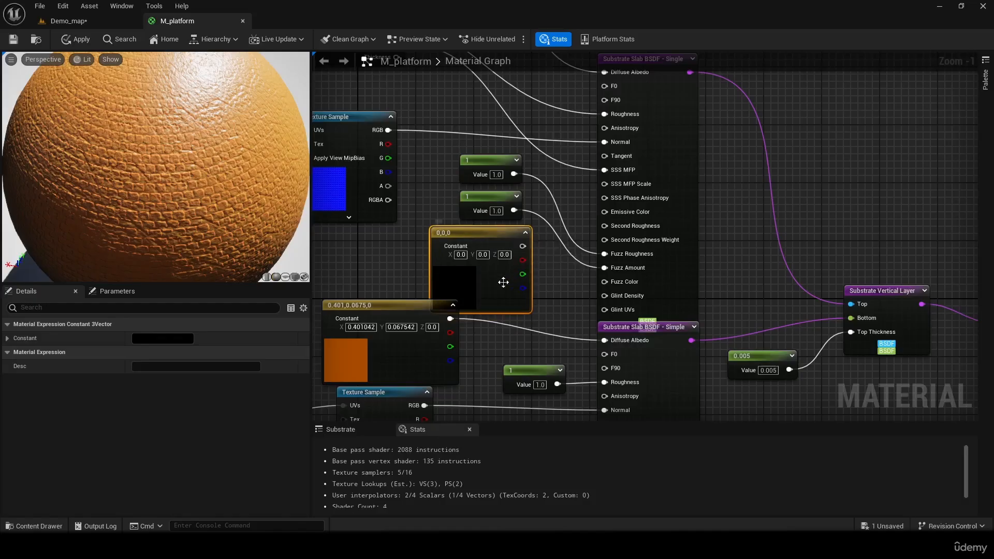
- Set the new vector's color to orange-red (R 1.0, G 0.035352, B 0.0) and connect it to the top slab's Fuzz Color
double_click(468, 279)
left_click_drag(554, 340, 586, 350)
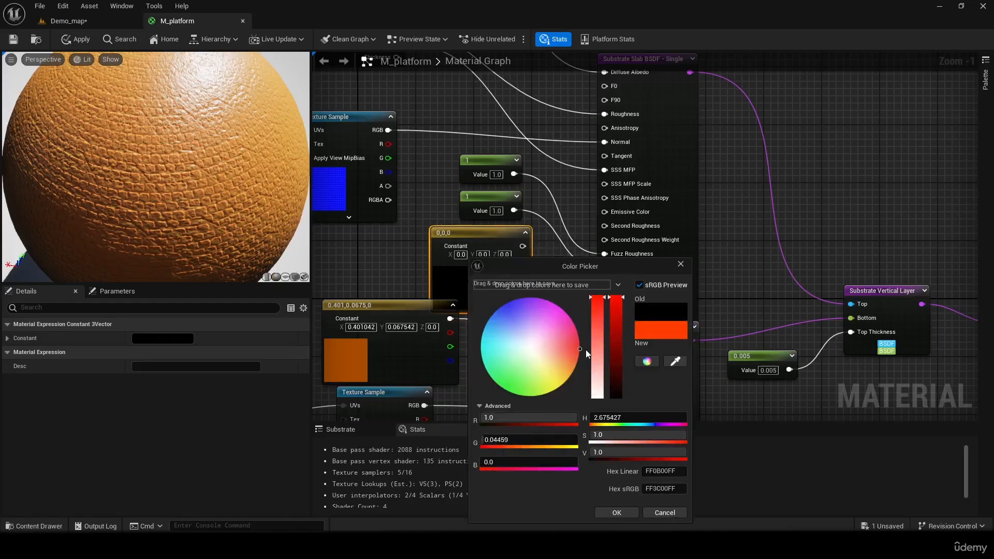
left_click(633, 512)
left_click_drag(541, 246, 604, 281)
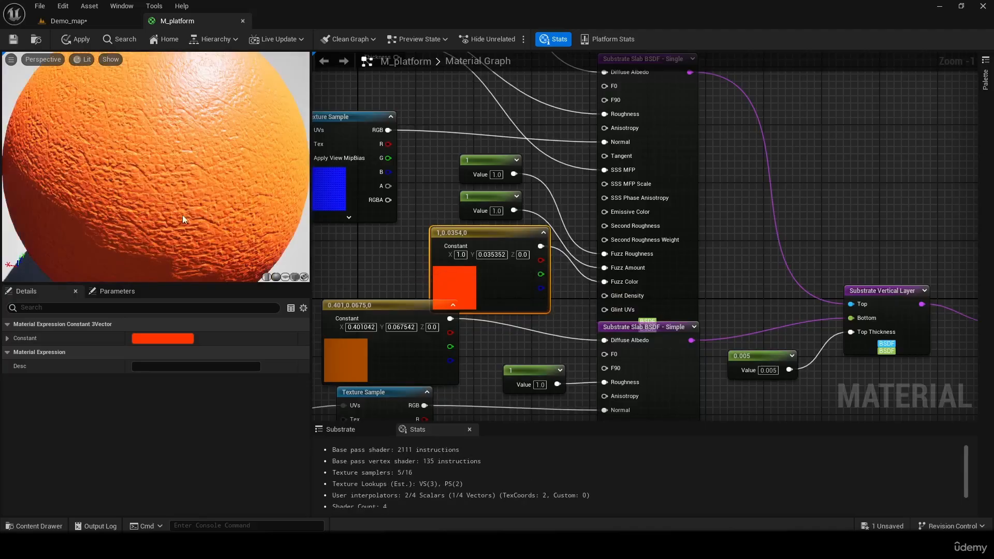
- Apply the material with its new fuzz inputs and inspect the Box in Demo_map
left_click_drag(182, 216, 85, 139)
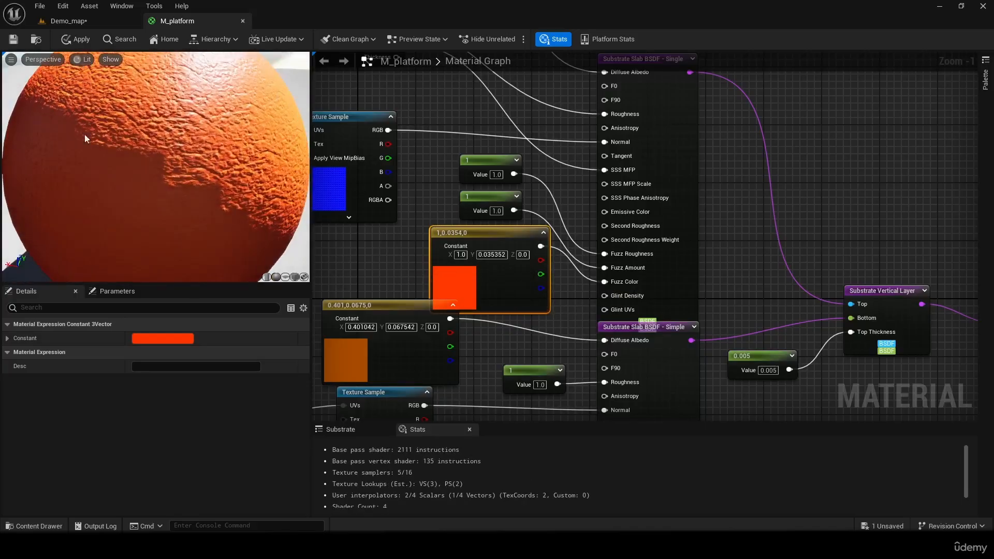
left_click(78, 40)
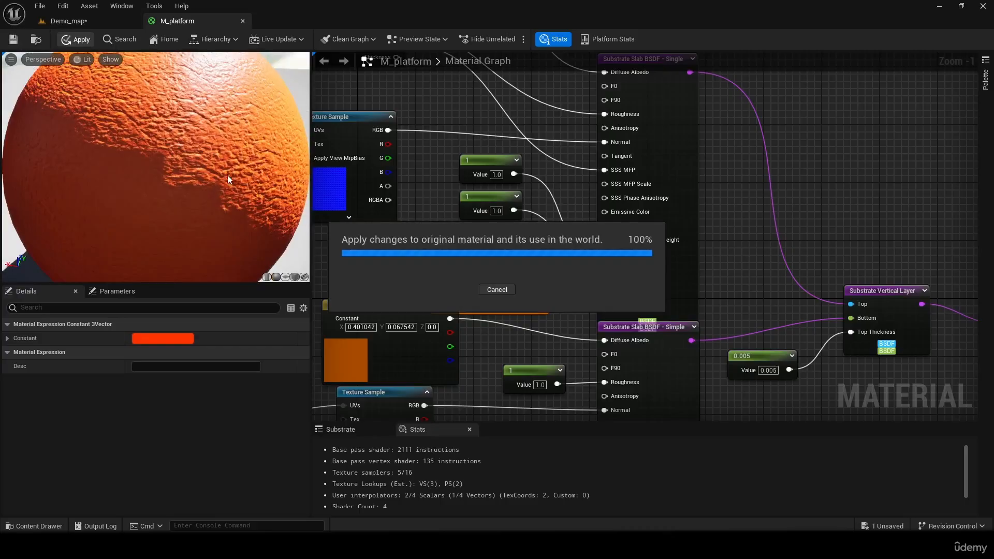
left_click(94, 25)
mouse_move(450, 267)
right_mouse_down()
mouse_move(498, 323)
mouse_move(565, 332)
mouse_move(621, 316)
mouse_move(539, 264)
mouse_move(461, 246)
mouse_move(440, 230)
mouse_move(440, 336)
mouse_move(492, 319)
mouse_move(524, 258)
mouse_move(544, 267)
mouse_move(456, 259)
mouse_move(433, 241)
right_mouse_up()
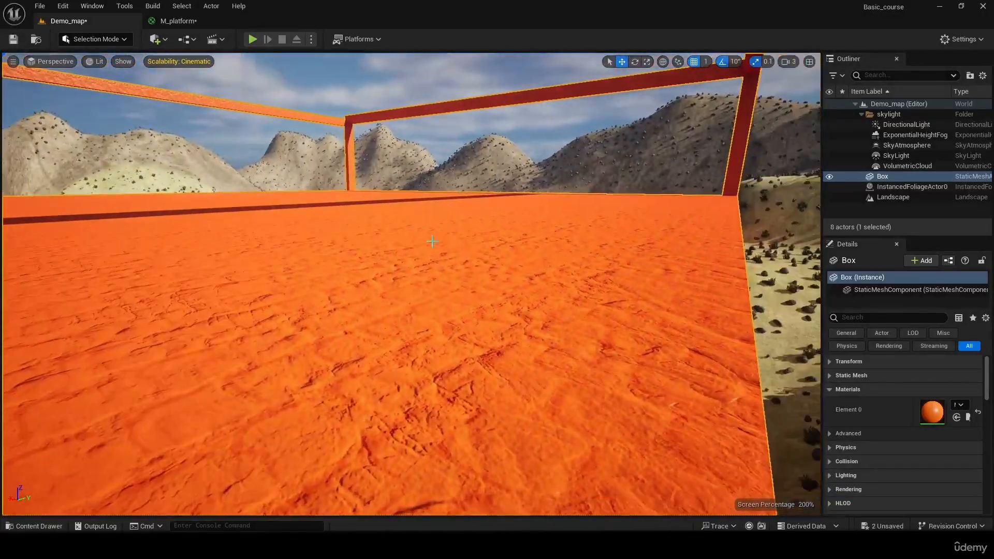
- In M_platform, set the constant feeding the top slab's Fuzz Amount to 0.2
left_click(176, 21)
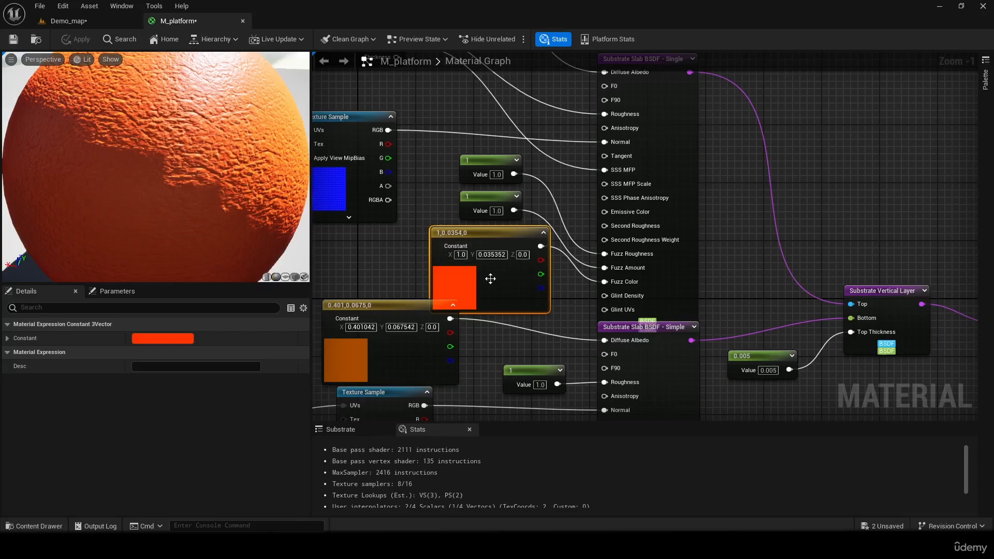
left_click(485, 215)
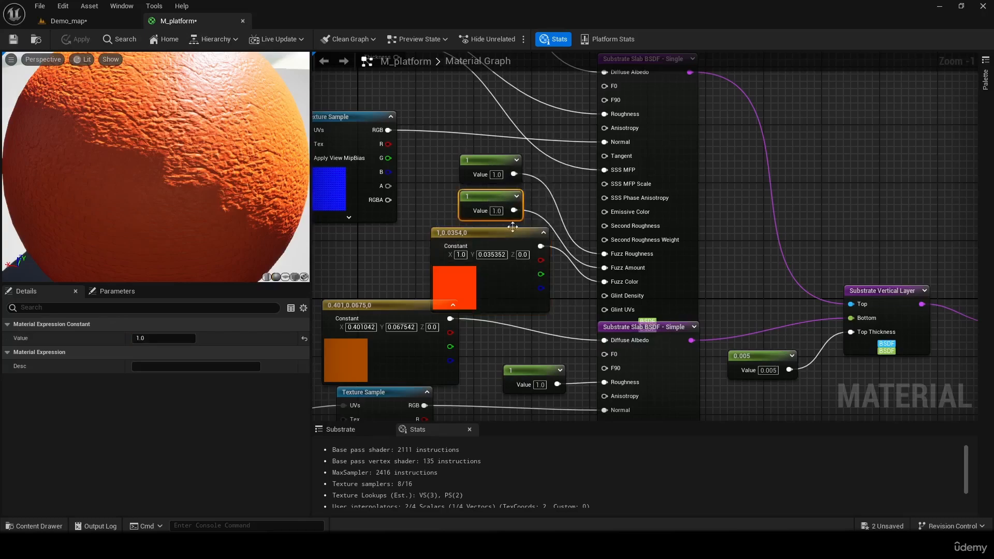
left_click(497, 211)
type("0.5")
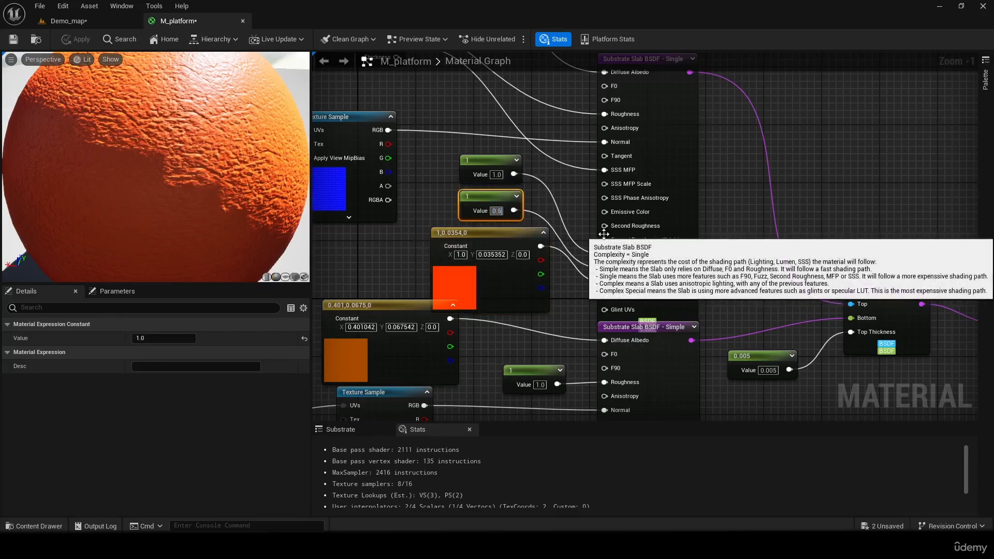
key("Return")
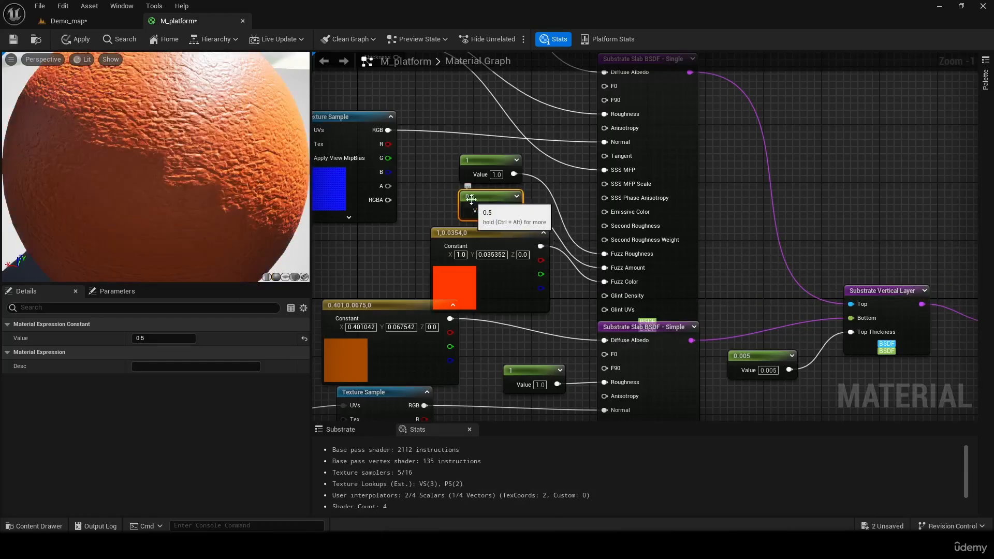
key("ctrl+z")
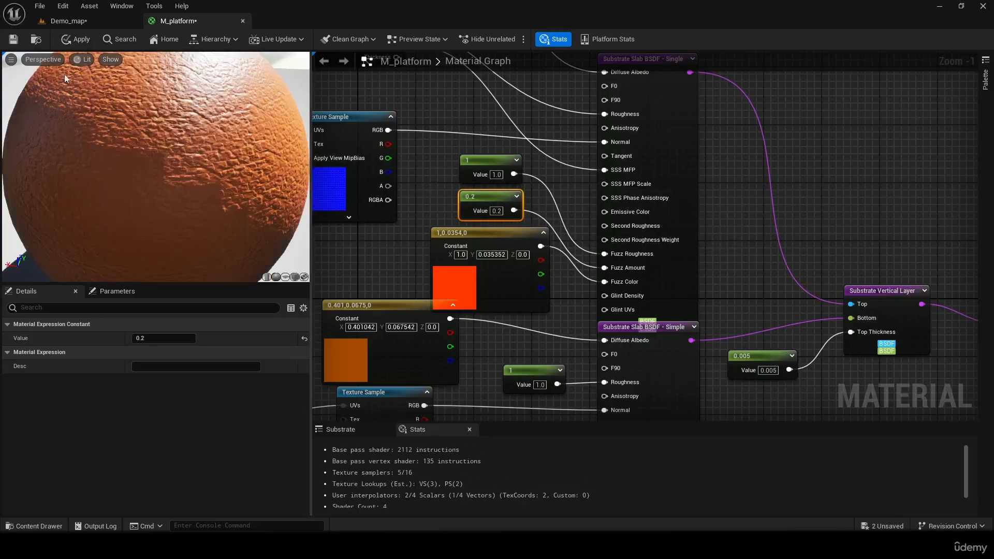
- Apply the reduced fuzz amount and inspect the Box in Demo_map from several angles
left_click(57, 39)
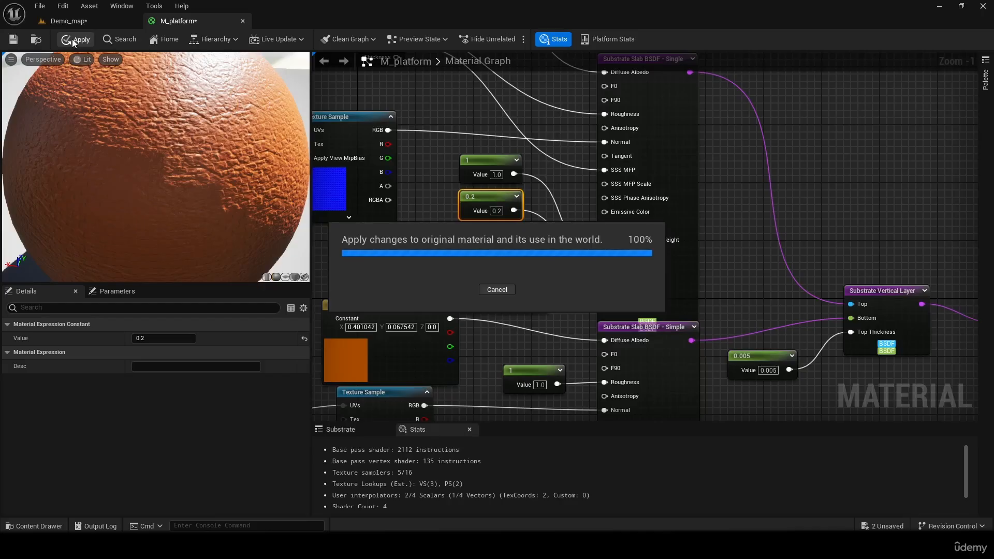
left_click(76, 26)
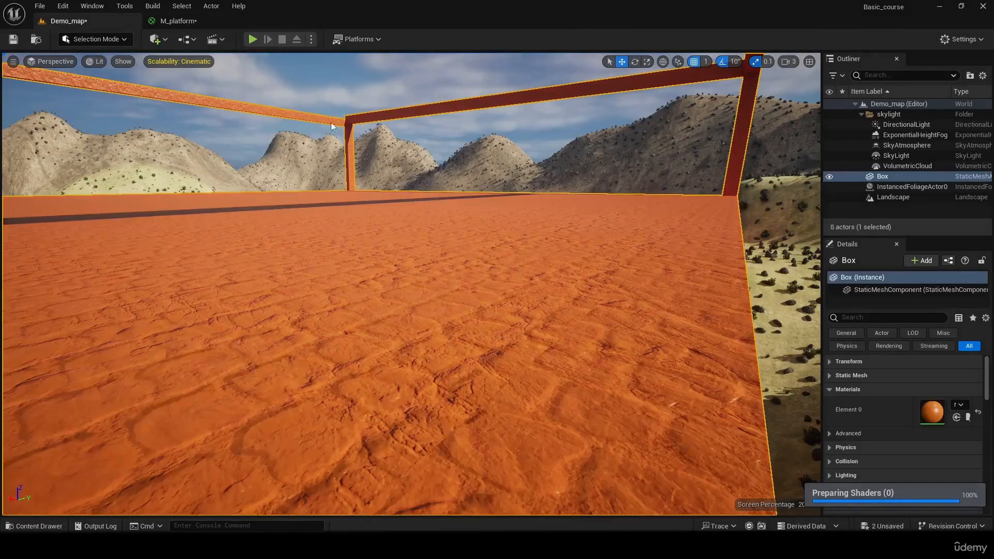
right_click_drag(412, 284, 498, 347)
right_click_drag(412, 285, 134, 215)
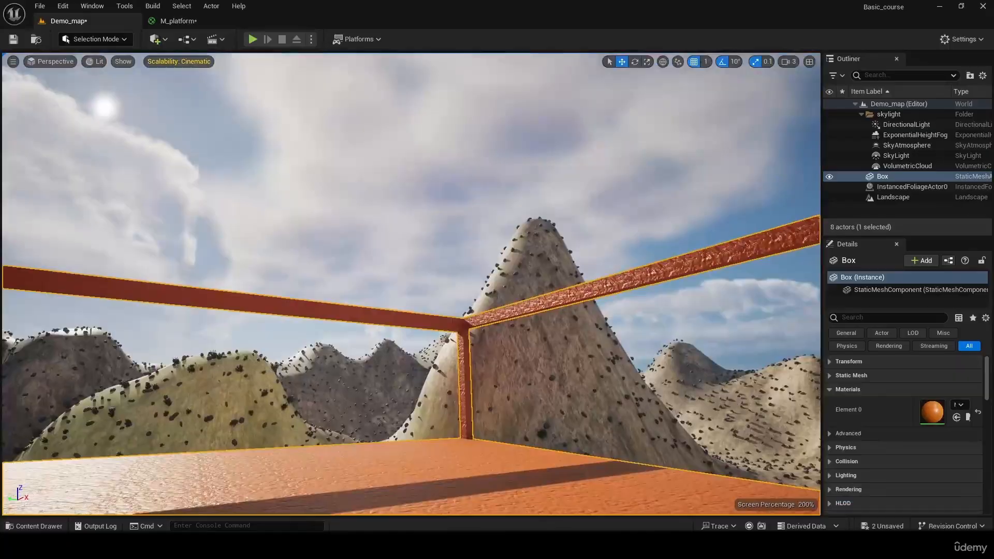
- In M_platform, move the bottom slab's orange color constant away from the neighbouring Texture Sample and fuzz color nodes
left_click(190, 20)
right_click_drag(500, 170, 666, 193)
scroll(666, 210, "down", 2)
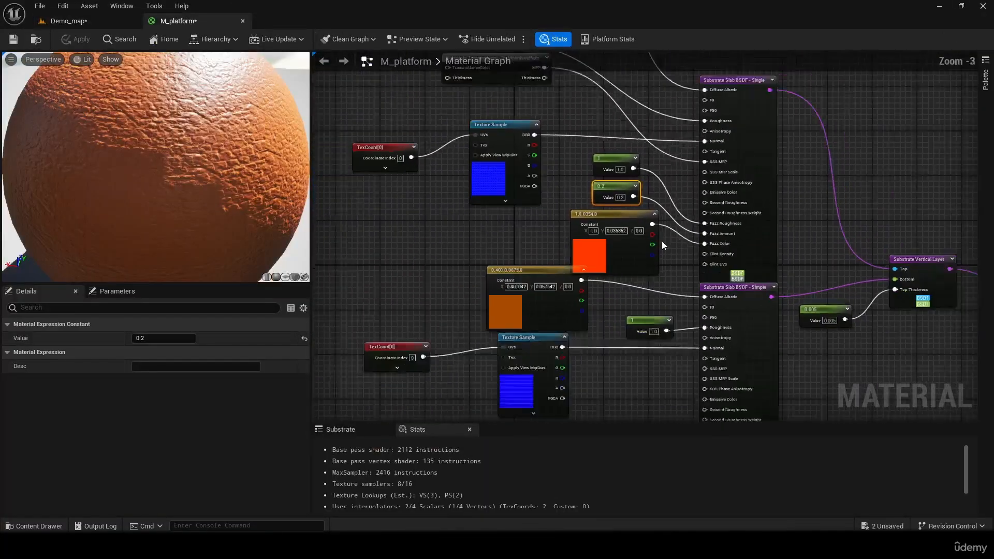
scroll(662, 241, "up", 1)
scroll(655, 275, "down", 2)
right_click_drag(675, 294, 647, 241)
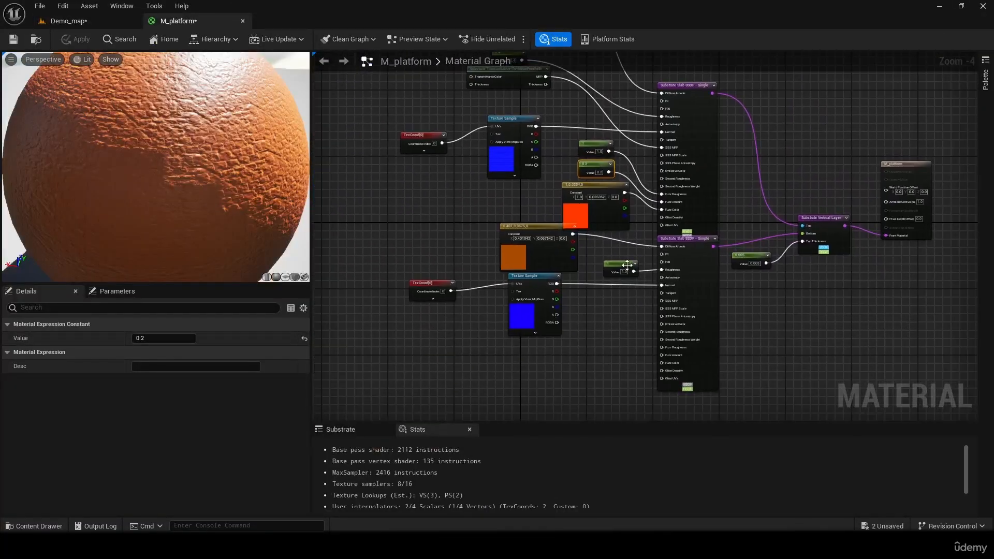
left_click_drag(523, 231, 474, 237)
right_click_drag(681, 336, 607, 351)
scroll(644, 141, "down", 1)
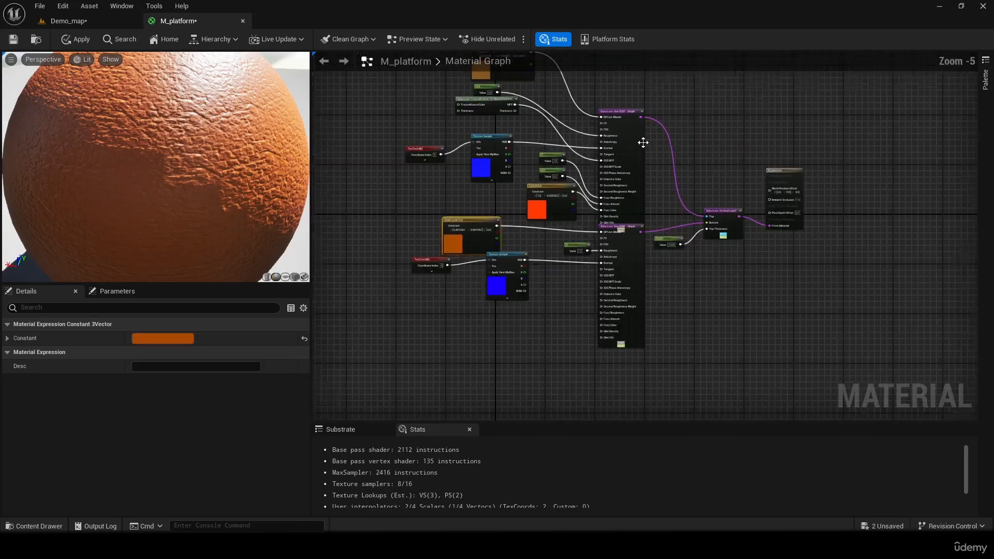
scroll(644, 141, "up", 4)
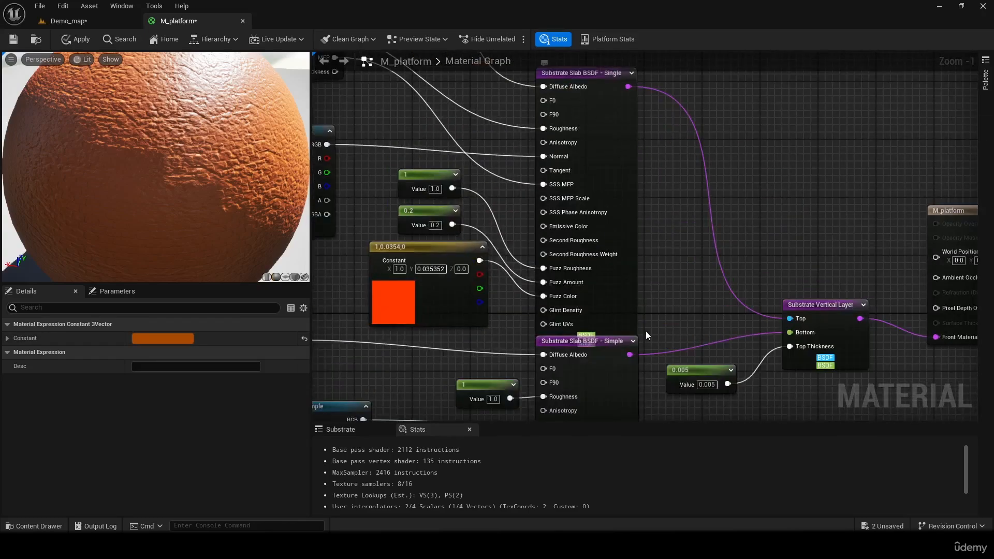
right_click_drag(645, 331, 776, 57)
right_click_drag(812, 198, 699, 319)
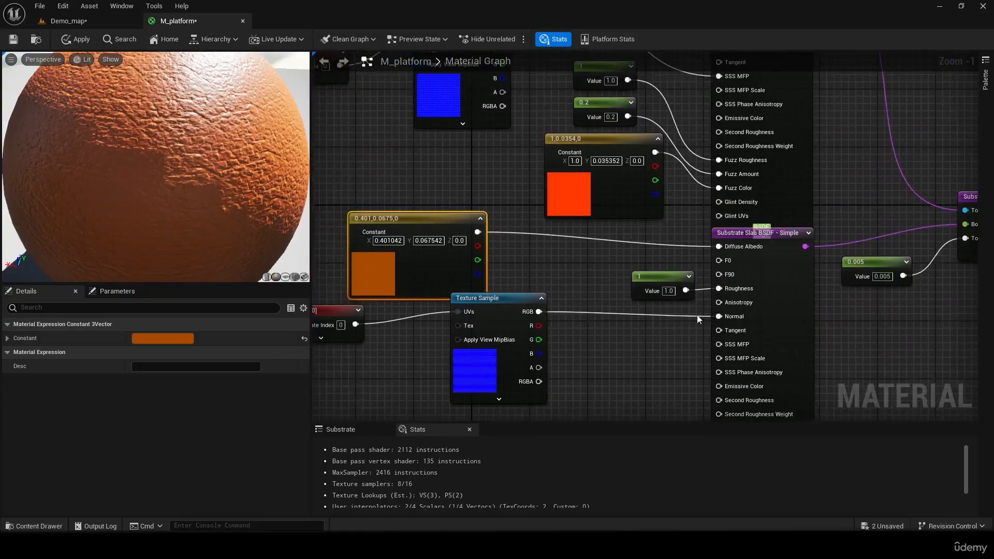
left_click_drag(432, 217, 416, 205)
- Duplicate the Substrate Vertical Layer node into the empty graph area below the original
right_click_drag(431, 179, 489, 340)
right_click_drag(456, 247, 502, 366)
mouse_move(712, 218)
right_mouse_down()
mouse_move(387, 110)
mouse_move(597, 316)
mouse_move(588, 51)
right_mouse_up()
right_click_drag(803, 176, 532, 51)
mouse_move(745, 227)
right_mouse_down()
mouse_move(642, 109)
mouse_move(657, 183)
right_mouse_up()
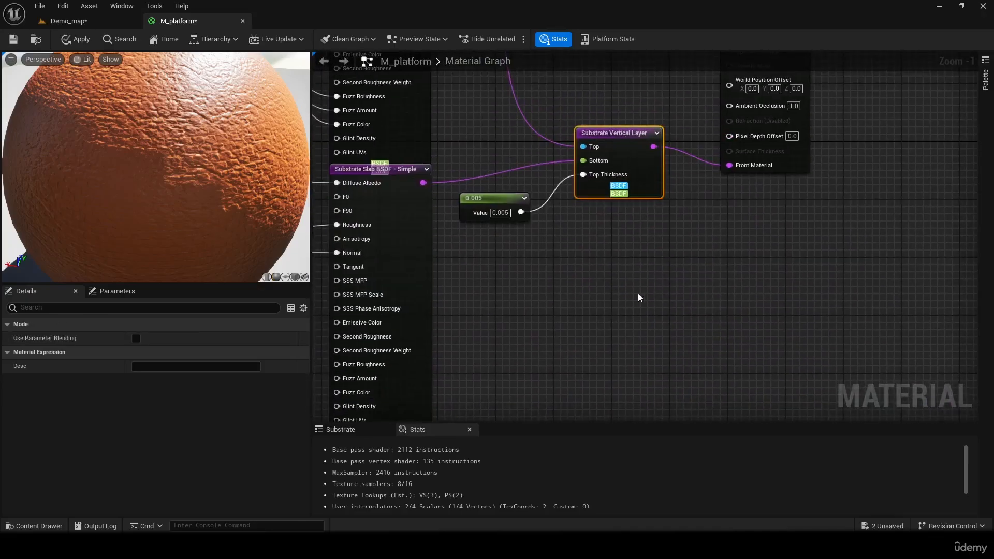
left_click(639, 293)
left_click(635, 181)
key("ctrl+c")
left_click(684, 314)
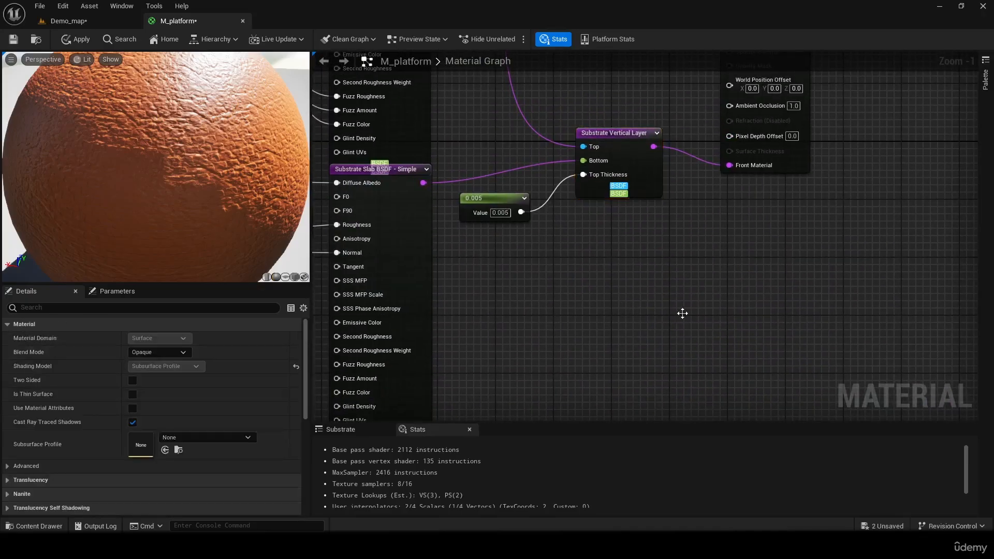
key("ctrl+v")
right_click_drag(584, 321, 646, 261)
- Review both slabs' node networks and delete the unconnected duplicate of the Substrate Vertical Layer
left_click(577, 246)
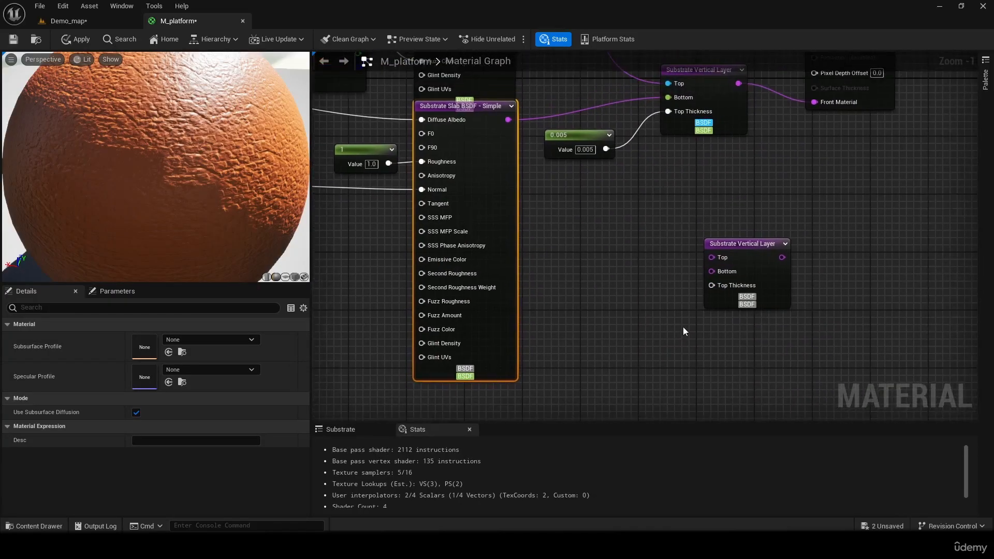
right_click_drag(368, 304, 742, 402)
right_click_drag(648, 297, 496, 216)
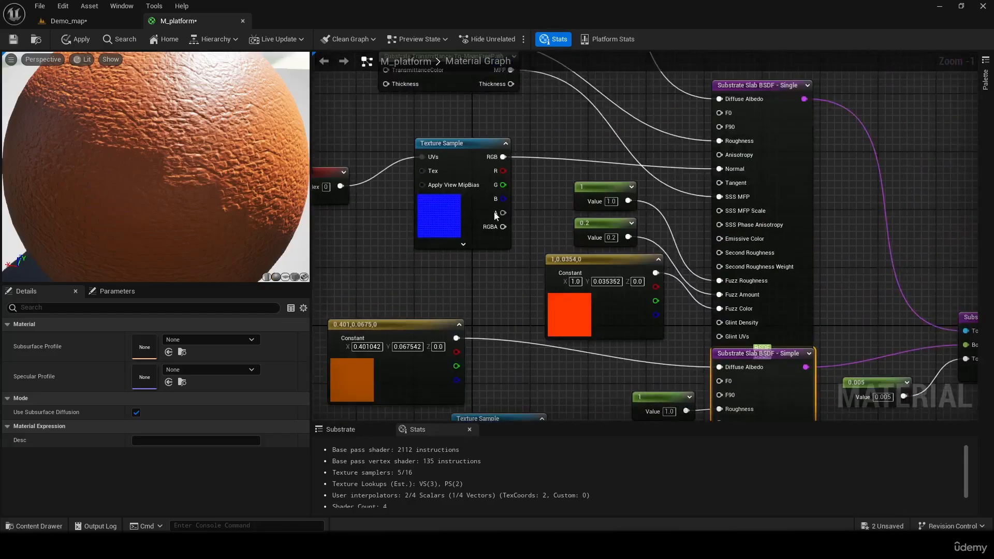
right_click_drag(574, 195, 401, 108)
right_click_drag(953, 387, 806, 362)
left_click(639, 253)
key("Delete")
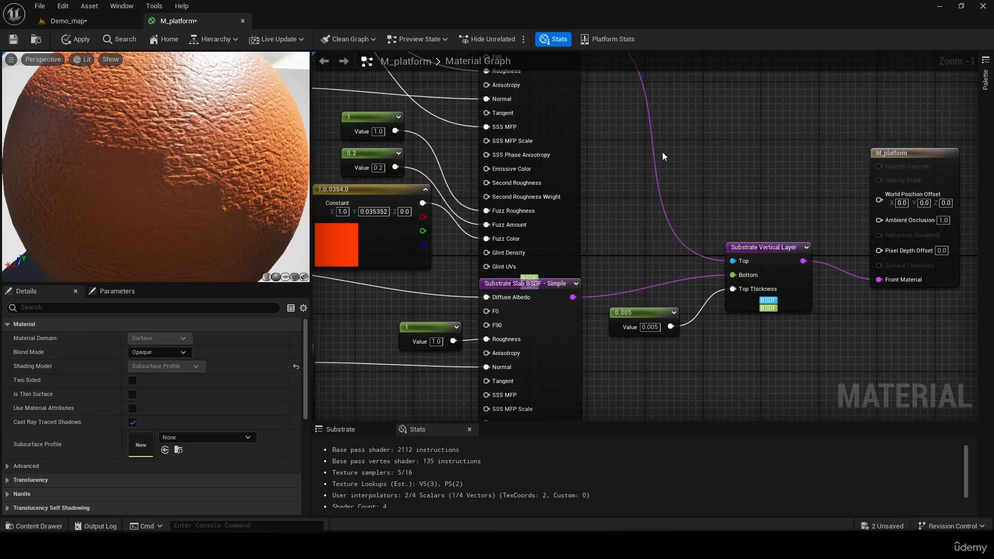
- Move the M_platform output node farther from the Substrate Vertical Layer and save the material
right_click_drag(667, 154, 639, 188)
left_click_drag(825, 175, 853, 161)
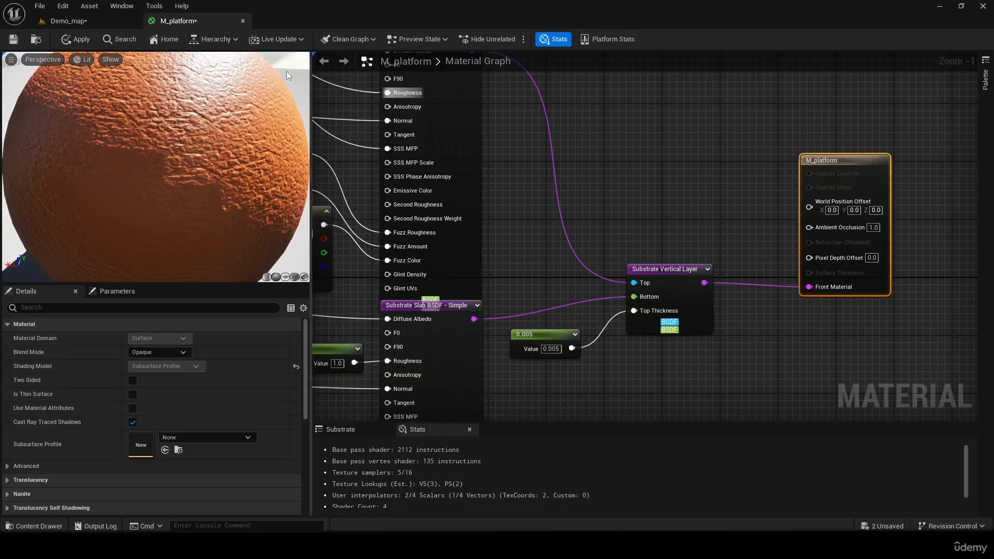
left_click(13, 40)
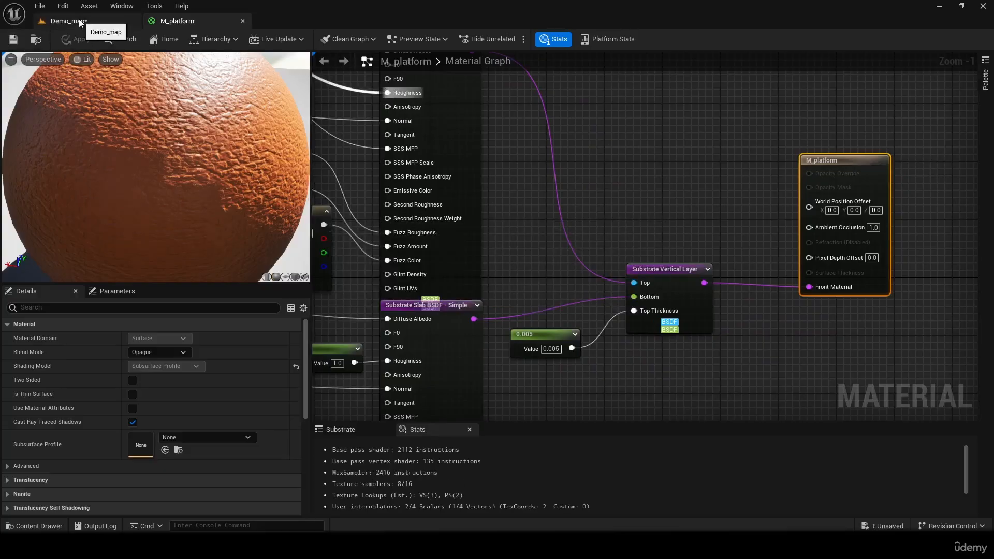
- Switch to Demo_map and open the root Content folder in the Content Drawer
left_click(69, 20)
left_click(34, 526)
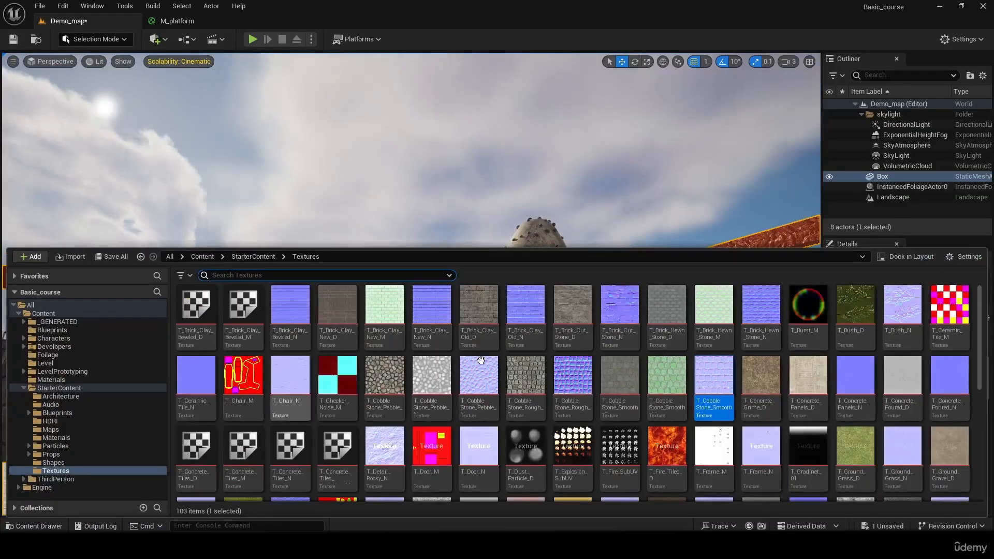
left_click(201, 257)
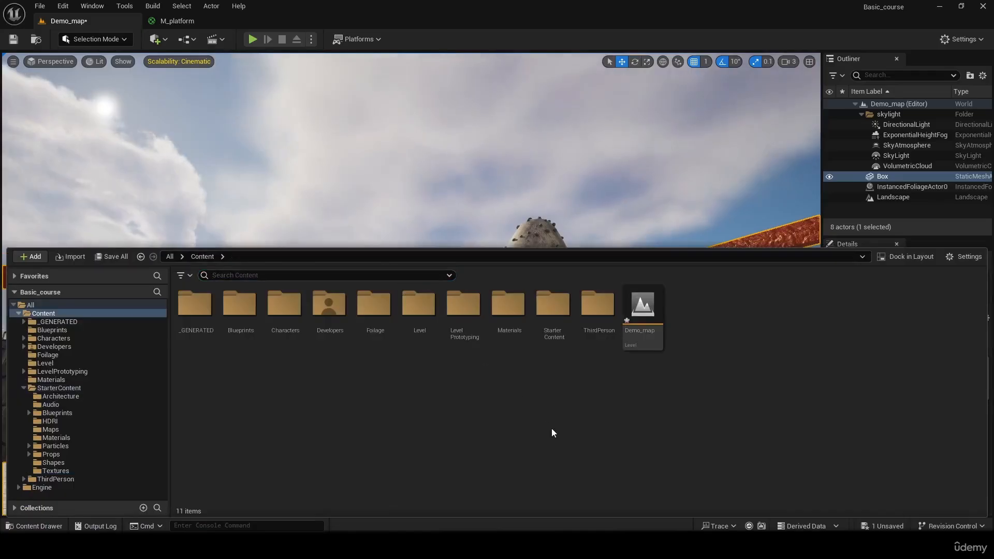
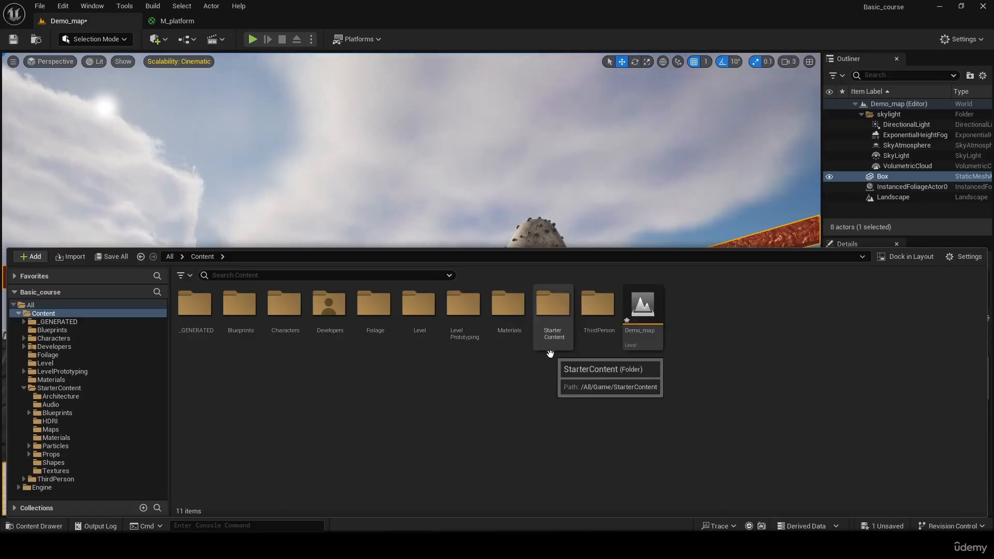
- Look through the project's Materials folder and the StarterContent Materials folder, and return to the root Content folder
left_click(508, 326)
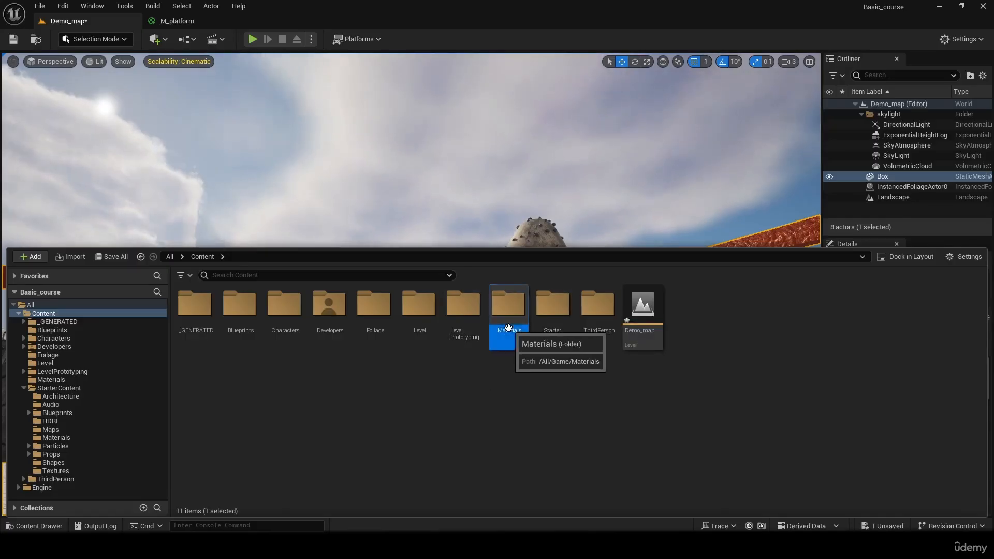
double_click(508, 327)
left_click(193, 258)
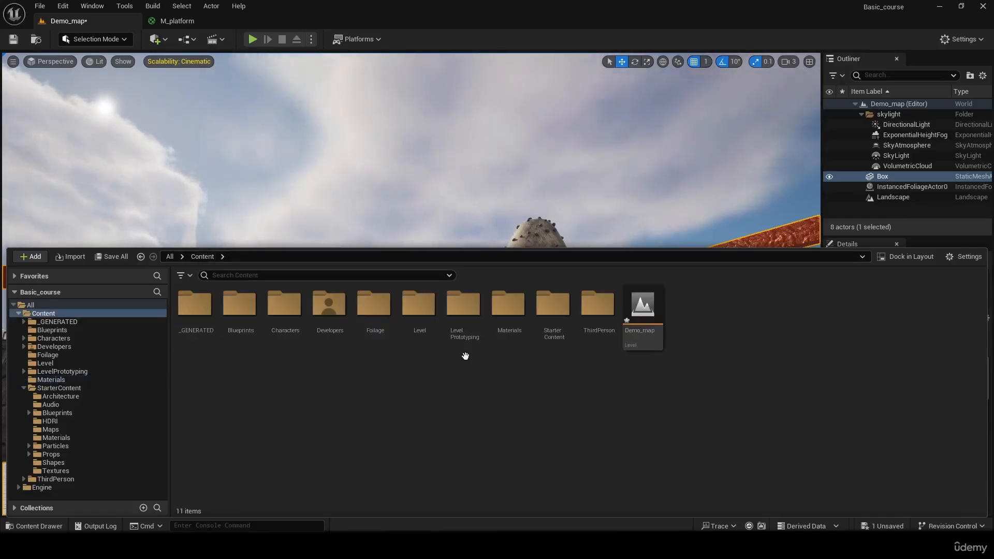
left_click(557, 311)
double_click(559, 313)
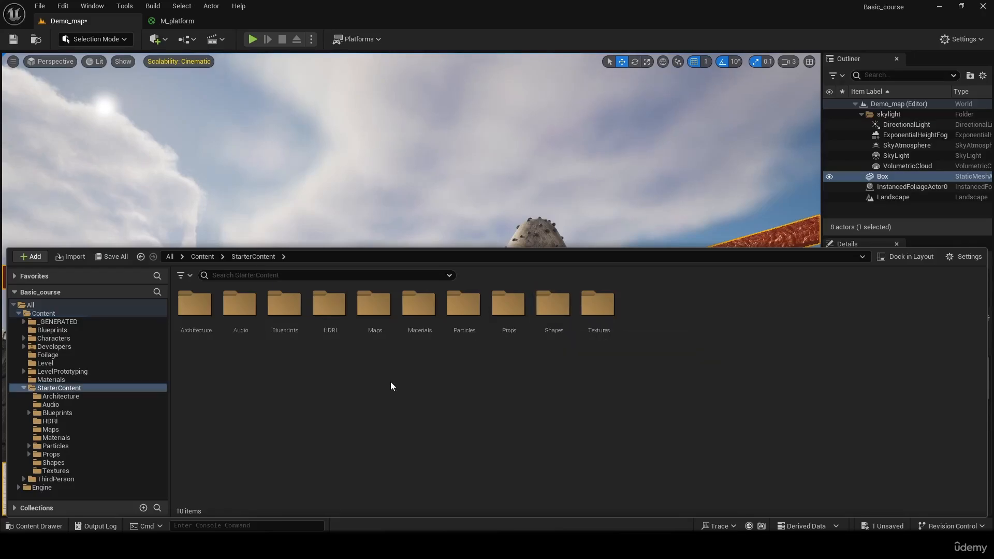
double_click(419, 310)
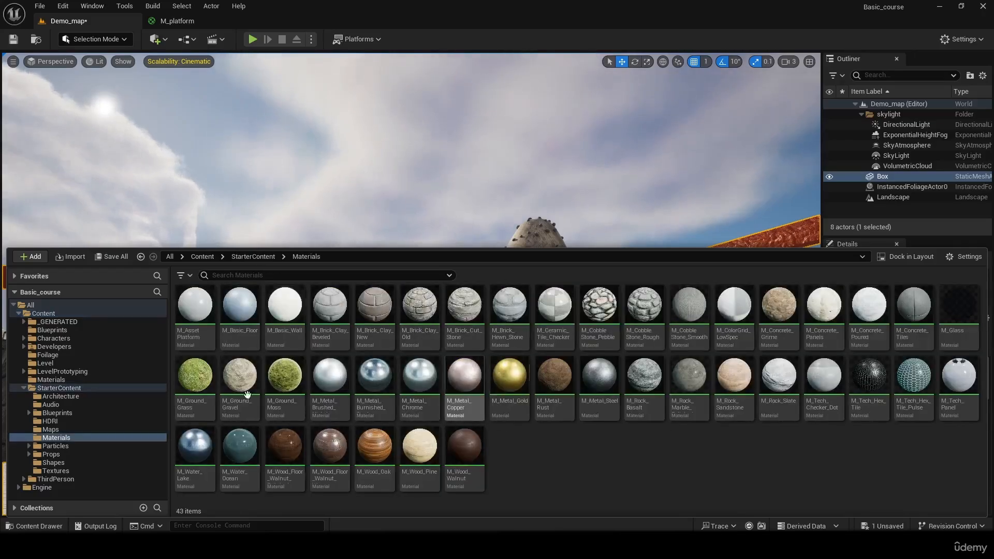
left_click(203, 257)
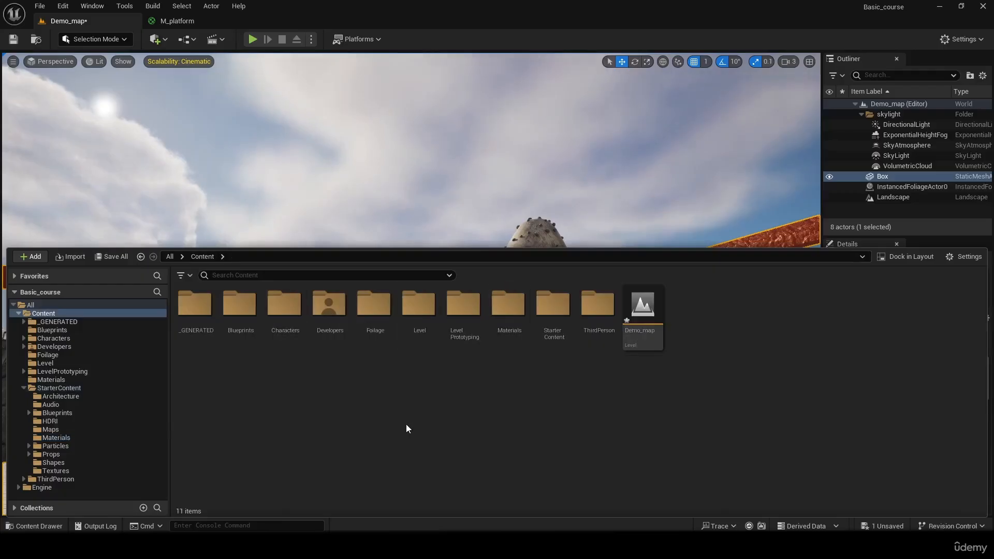
- Play-test Demo_map in the editor, running and jumping with the character across the orange platform, and stop the session
left_click(490, 221)
right_click_drag(489, 221, 974, 239)
right_click_drag(411, 283, 947, 317)
left_click(251, 39)
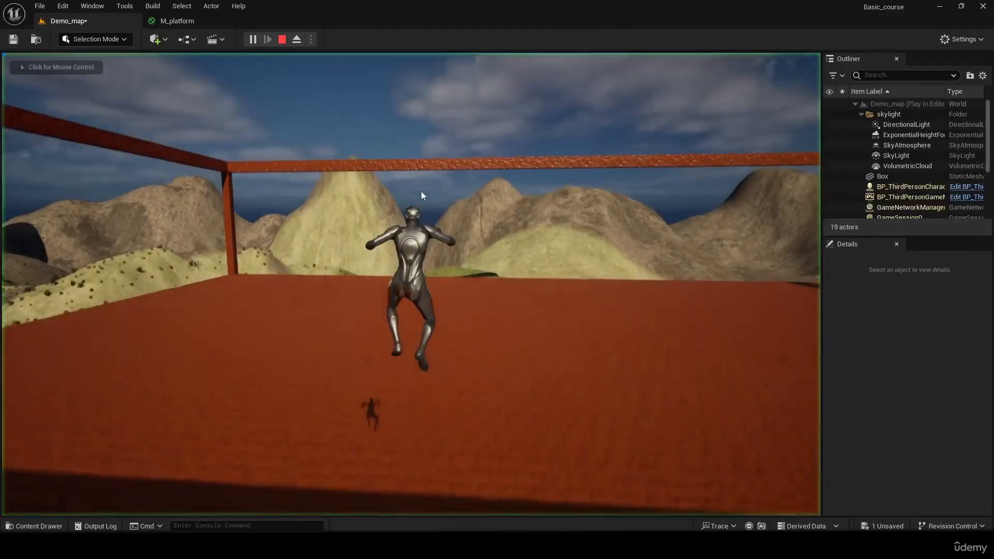
key("w")
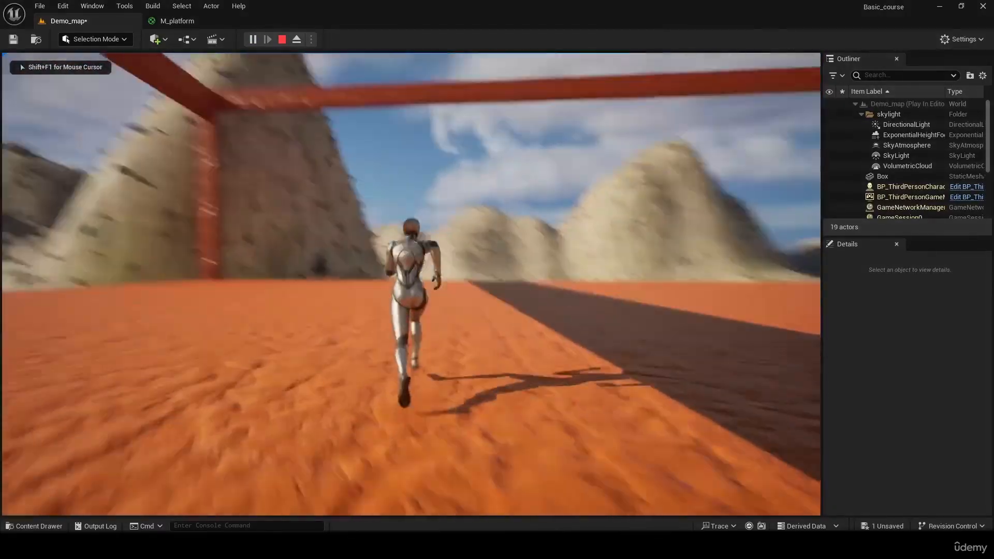
key("space")
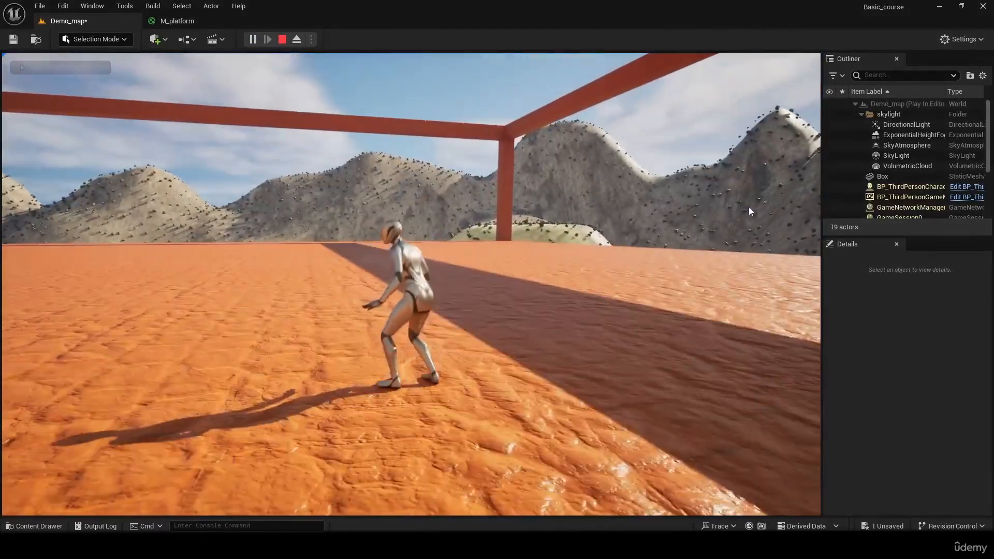
key("Escape")
- View the platform from a different viewpoint and play-test the level from there, moving the character around before stopping play
key("s")
right_click_drag(411, 284, 414, 244)
key("w")
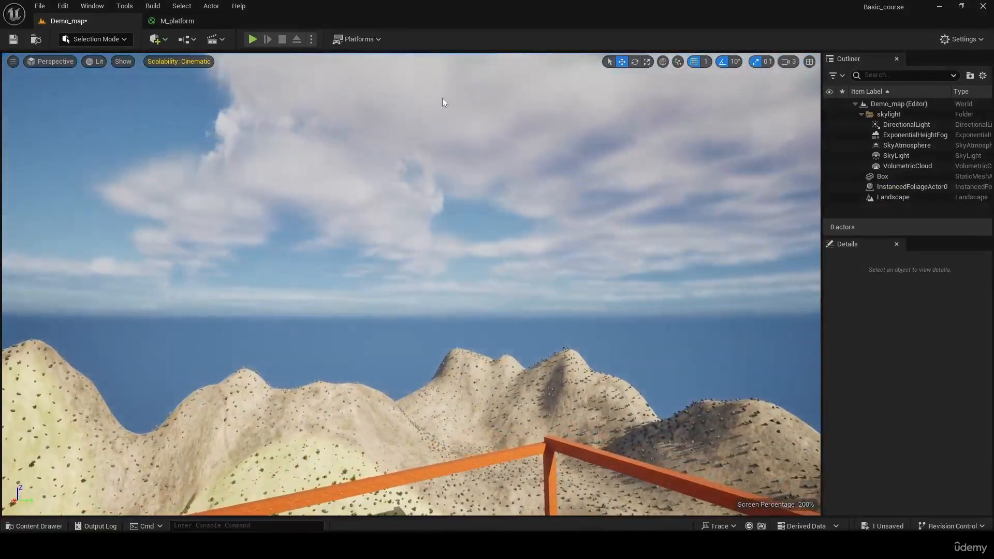
left_click(253, 40)
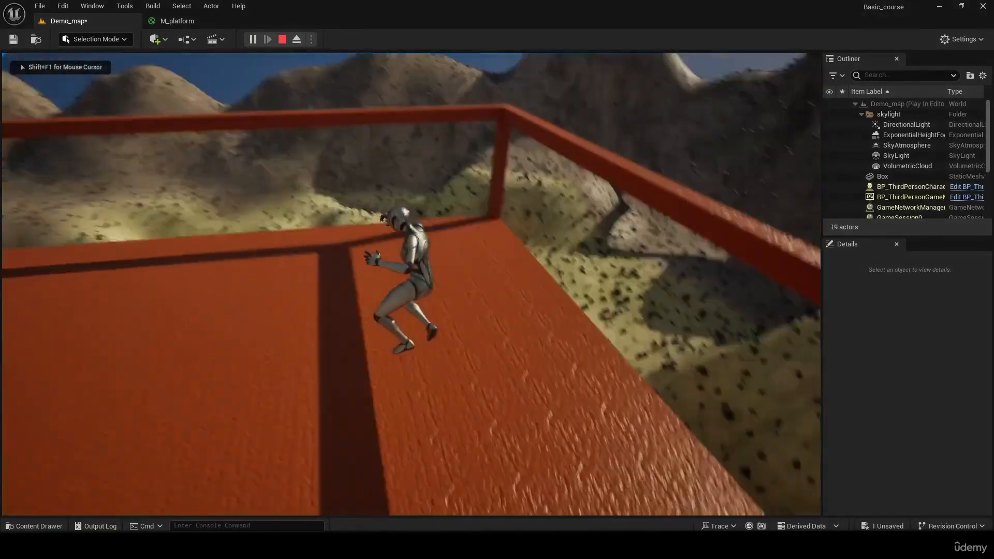
key("a")
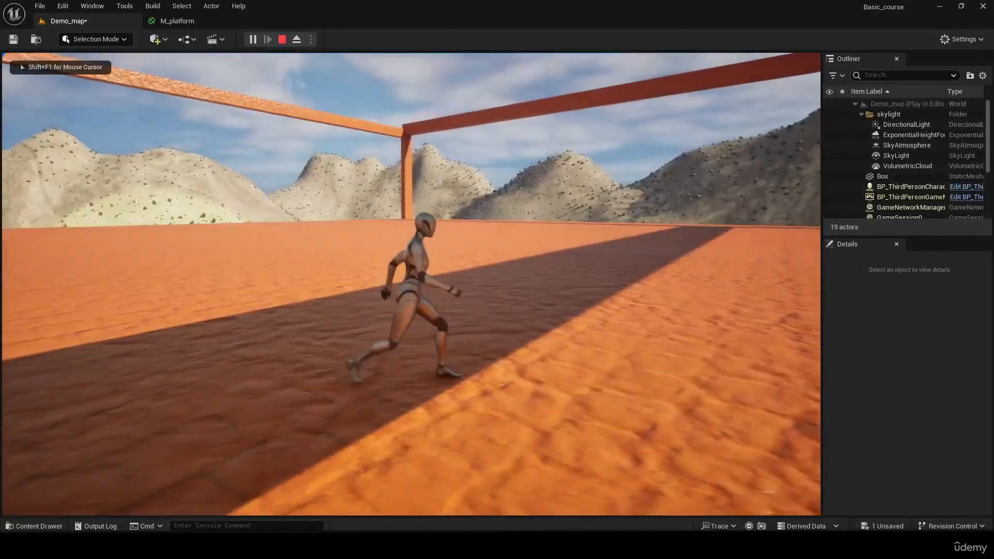
key("s")
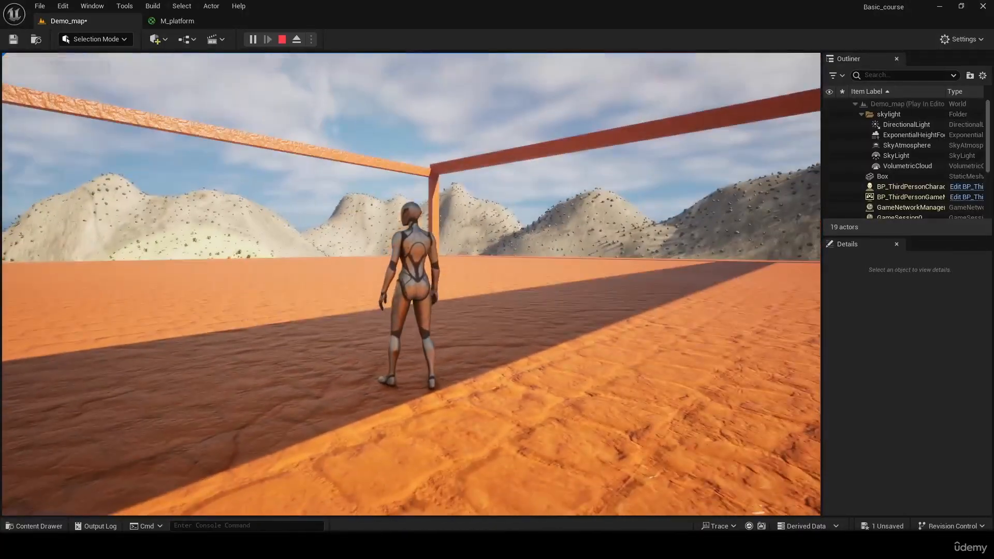
key("Escape")
- Add a Player Start actor from the Basic actors to the level near the platform
right_click_drag(412, 284, 351, 260)
key("s")
key("w")
key("s")
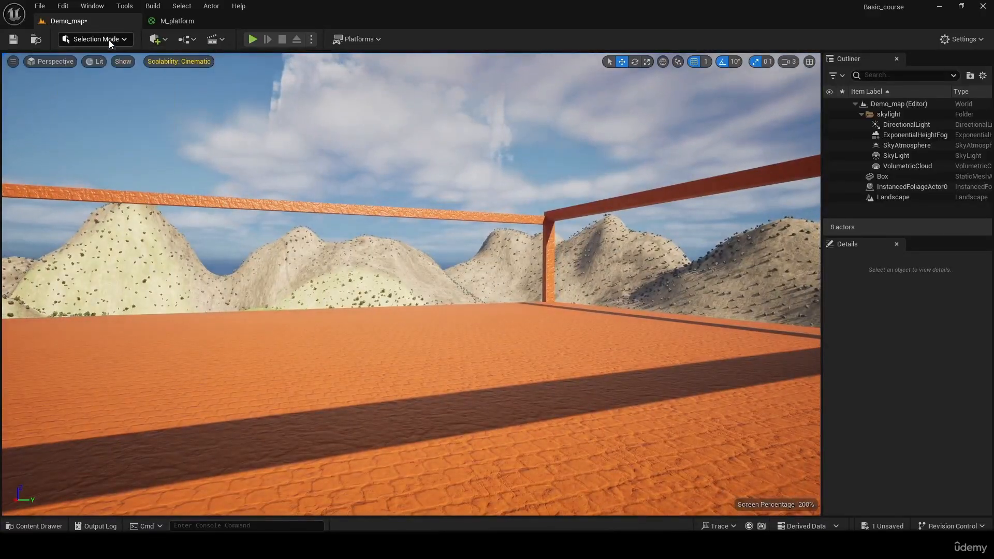
left_click(185, 39)
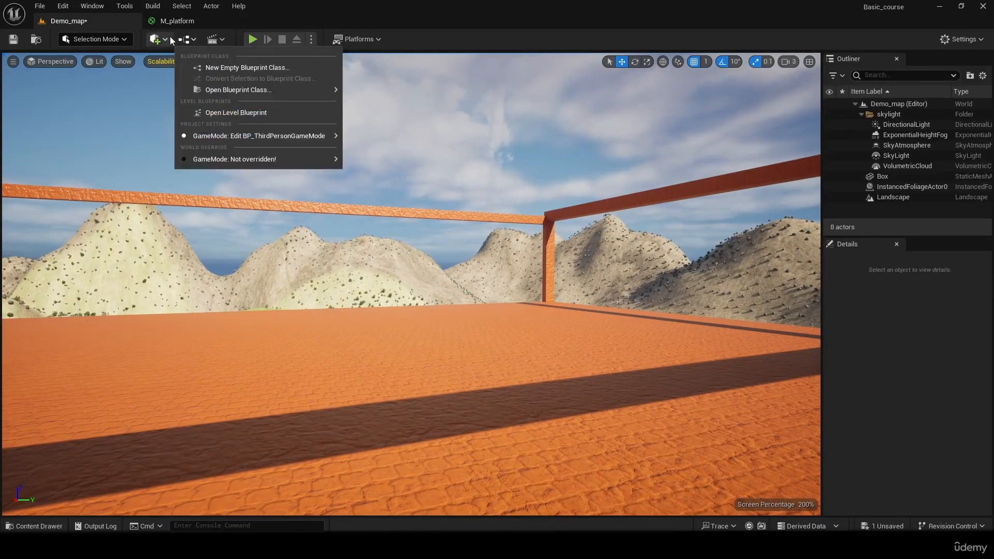
left_click(169, 38)
mouse_move(214, 136)
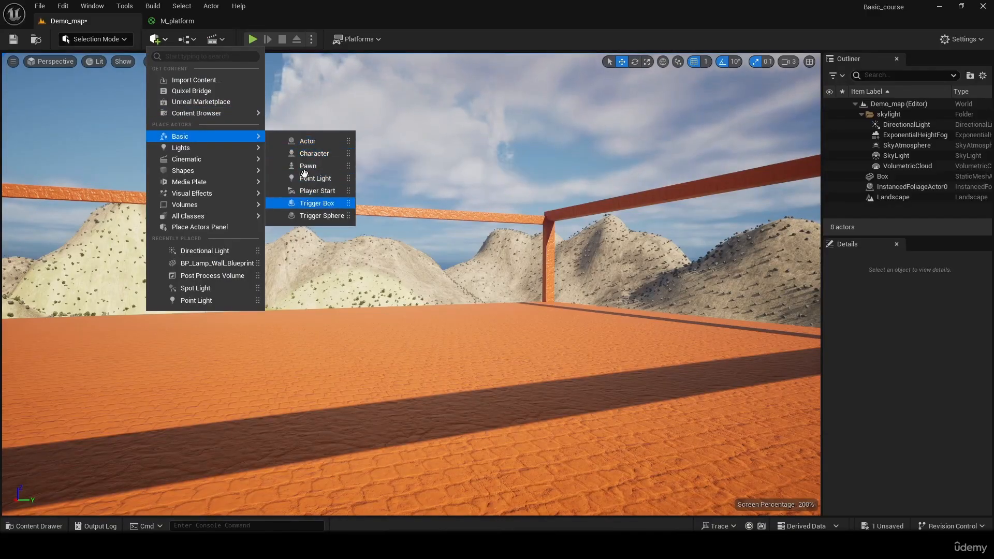
mouse_move(231, 161)
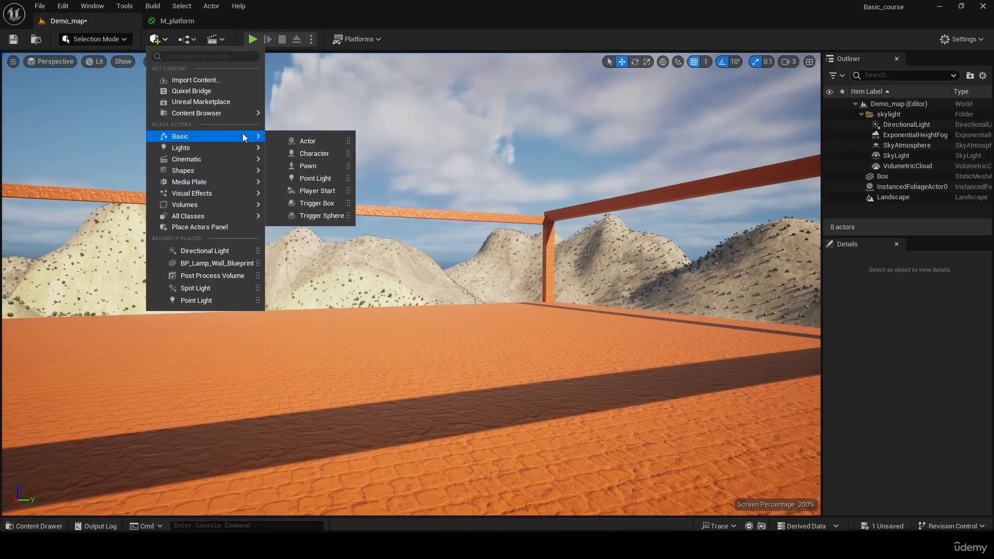
left_click(325, 191)
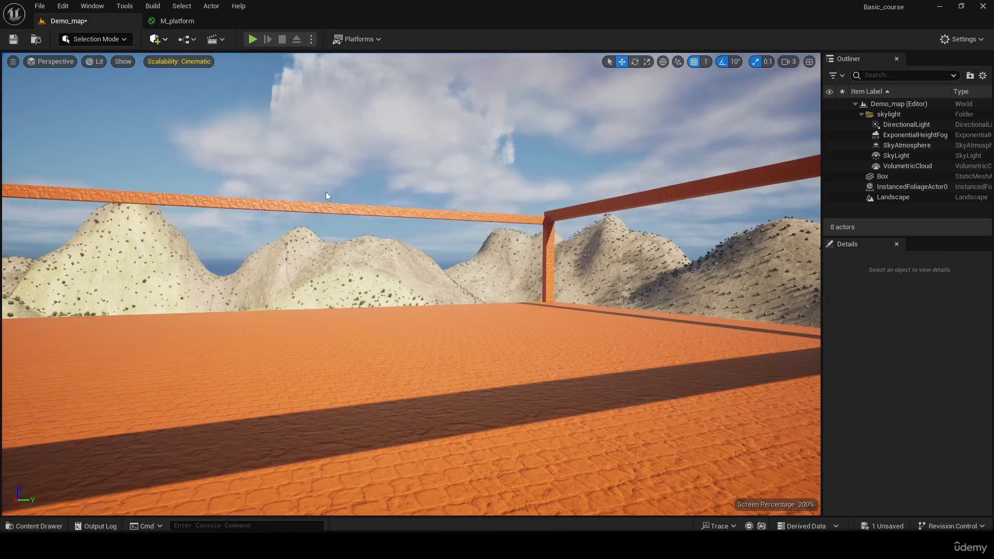
right_click_drag(326, 195, 188, 216)
right_click_drag(330, 245, 485, 169)
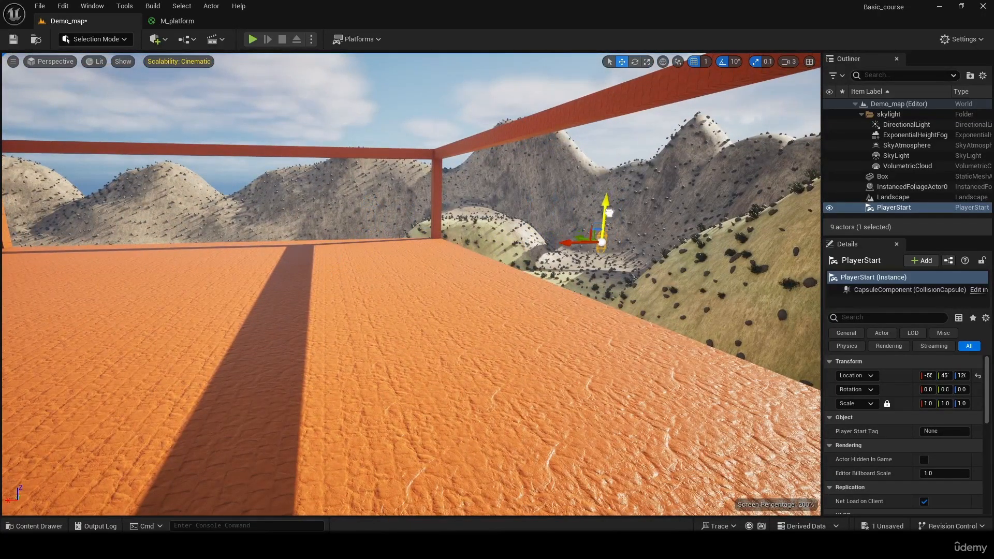
- Move the Player Start onto the platform, just above its surface near the edge
left_click_drag(611, 261, 610, 240)
mouse_move(573, 243)
right_mouse_down()
mouse_move(663, 246)
mouse_move(606, 181)
mouse_move(601, 280)
mouse_move(591, 241)
right_mouse_up()
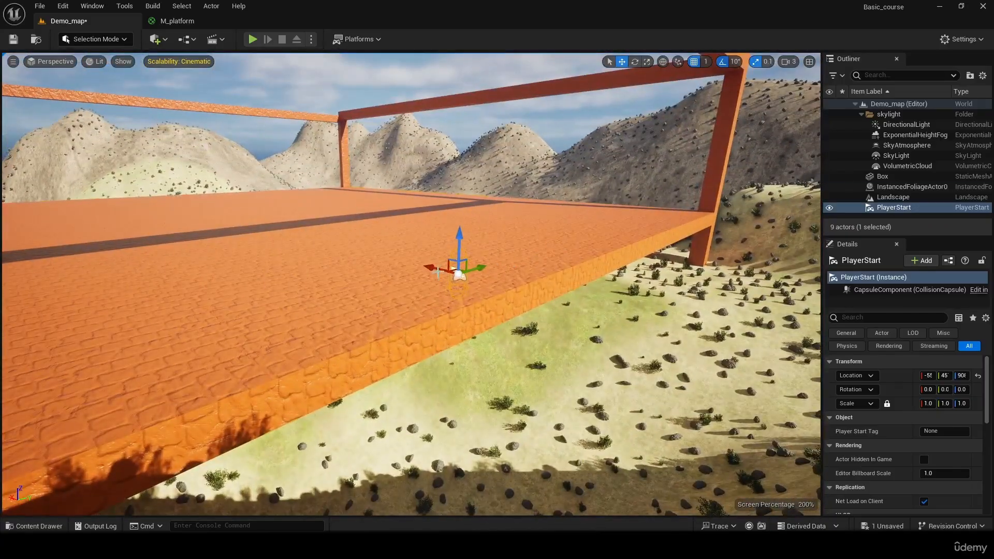
left_click(456, 288)
left_click(446, 271)
right_click_drag(395, 254, 251, 363)
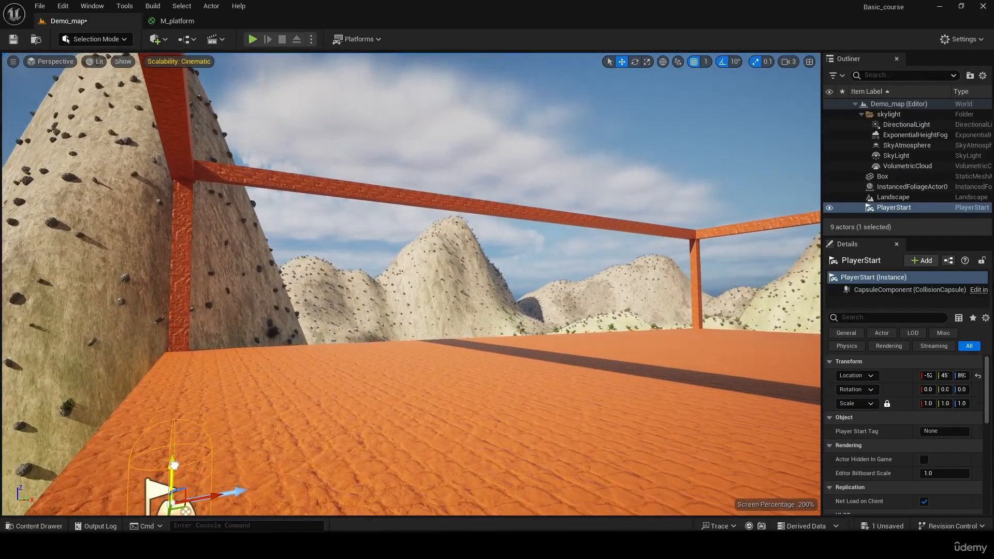
mouse_move(139, 410)
right_mouse_down()
mouse_move(218, 410)
mouse_move(138, 410)
right_mouse_up()
- Play-test the level from two different editor viewpoints to check that the character spawns at the Player Start
left_click(252, 39)
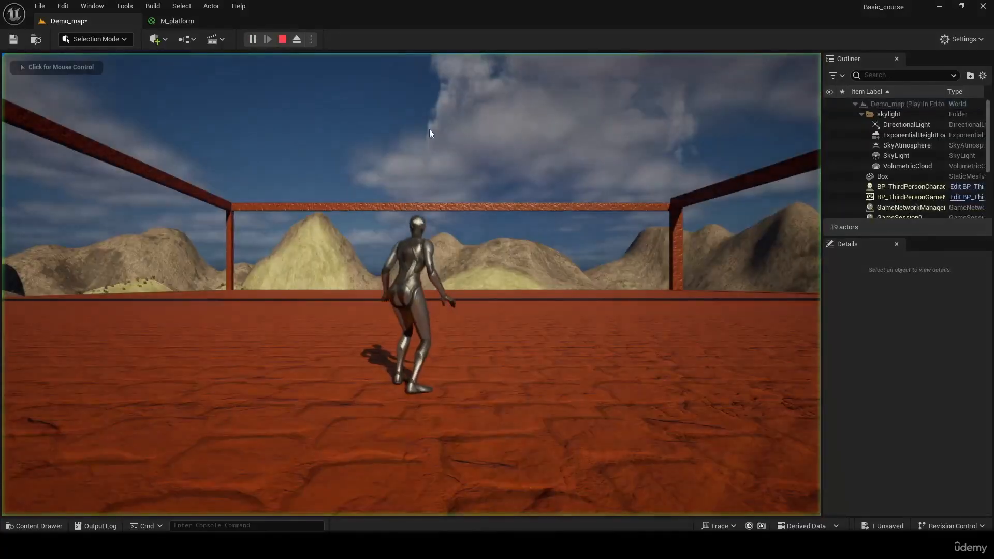
key("Escape")
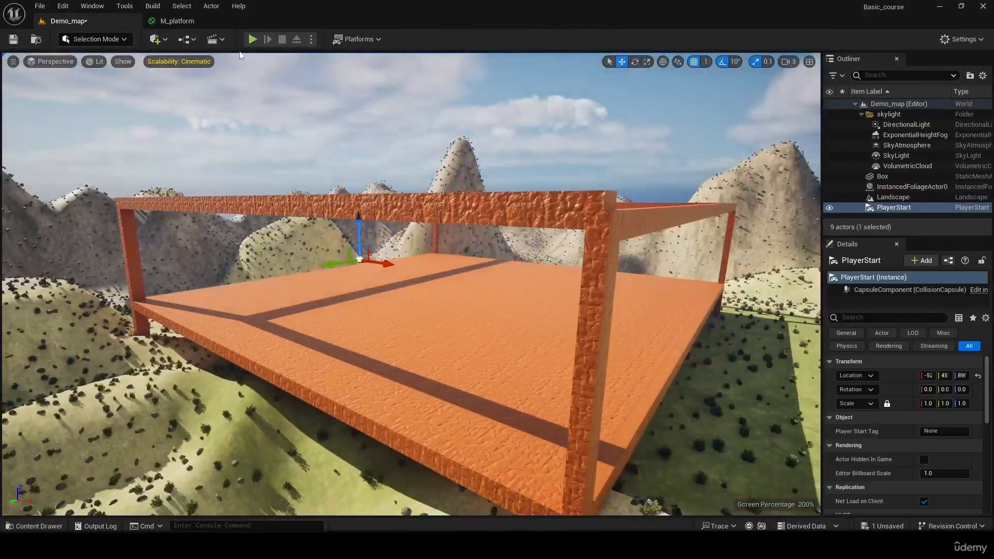
left_click(253, 39)
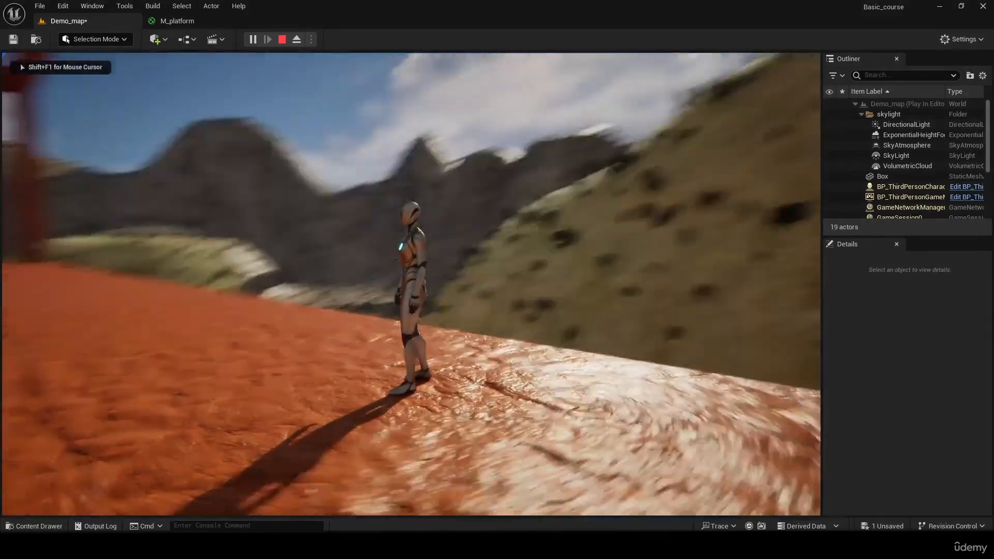
key("Escape")
- Lower the Player Start beneath the platform and play-test the spawn from there
right_click_drag(491, 264, 393, 249)
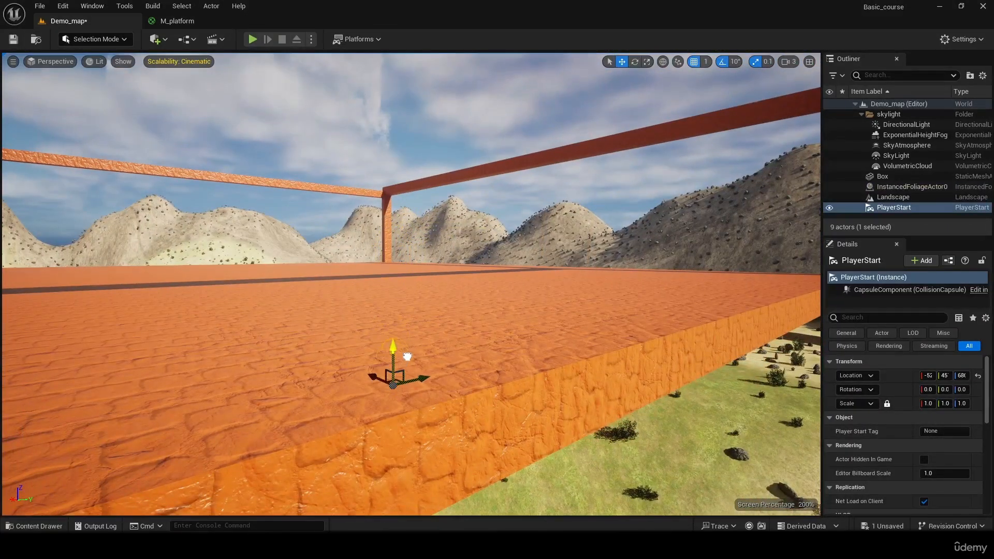
left_click(252, 38)
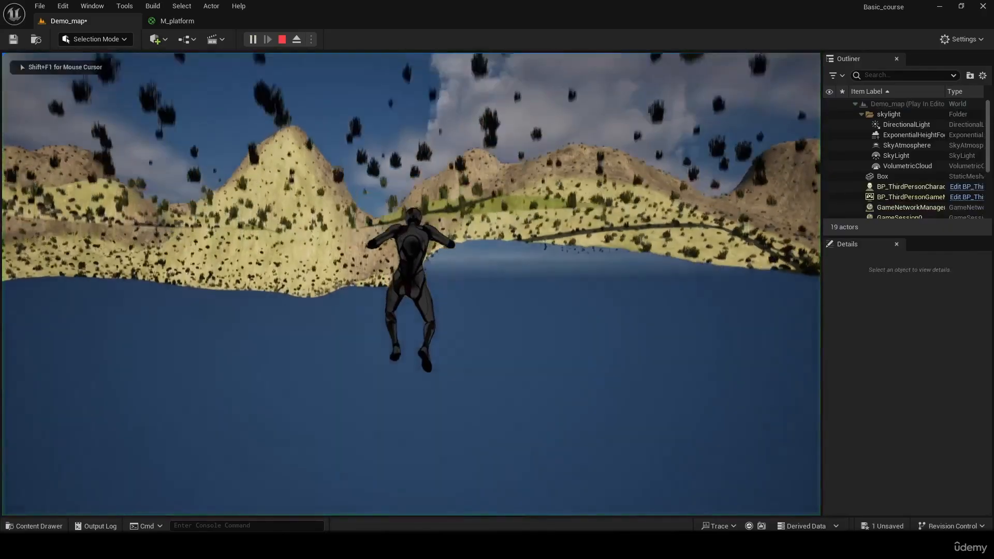
key("Escape")
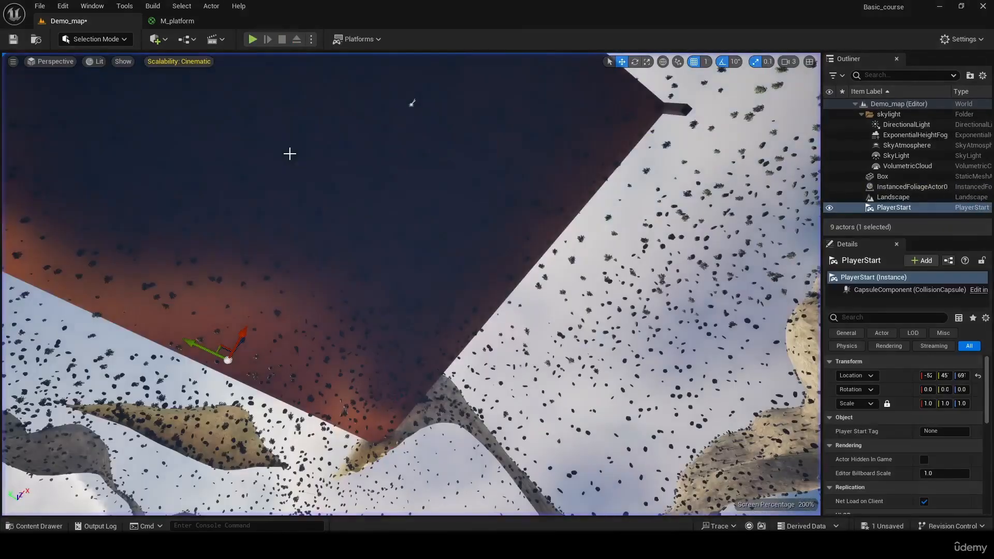
- Raise the Player Start back above the platform surface near the edge and play-test the spawn briefly
right_click_drag(289, 153, 368, 233)
right_click_drag(396, 101, 377, 139)
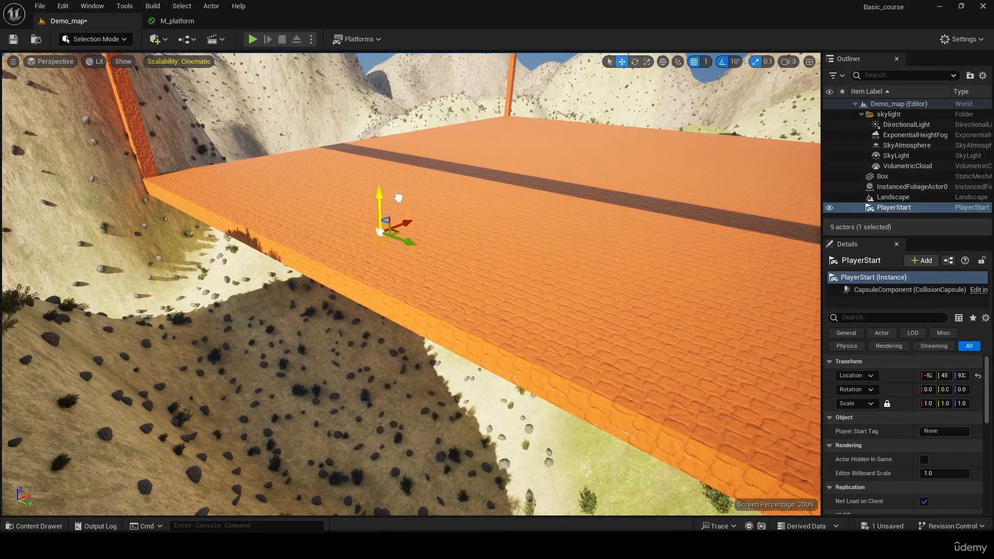
key("f")
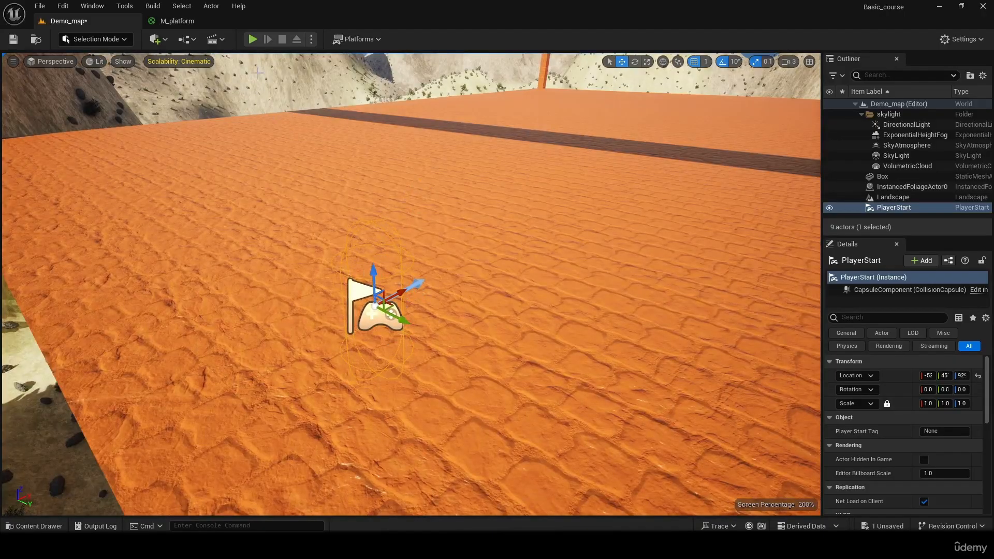
left_click(252, 39)
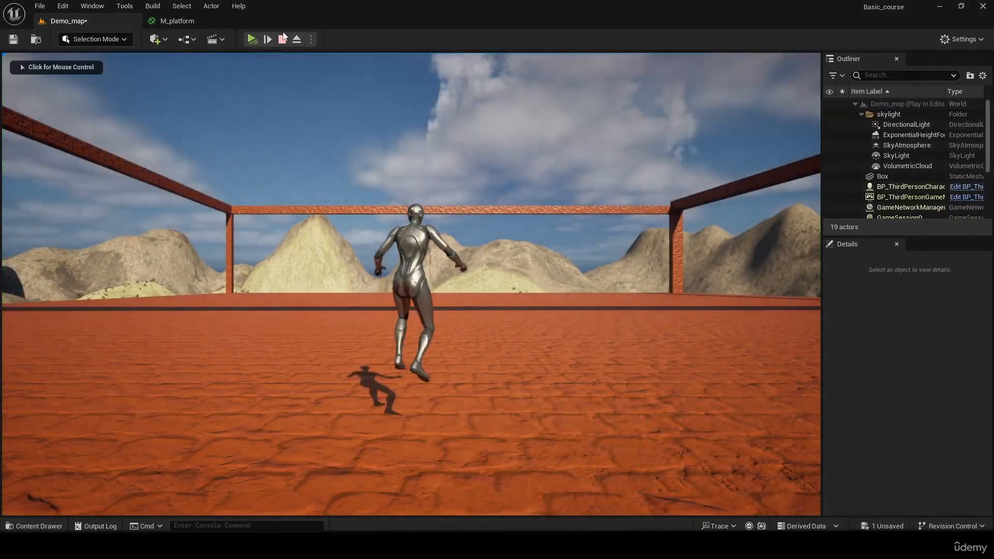
left_click(283, 39)
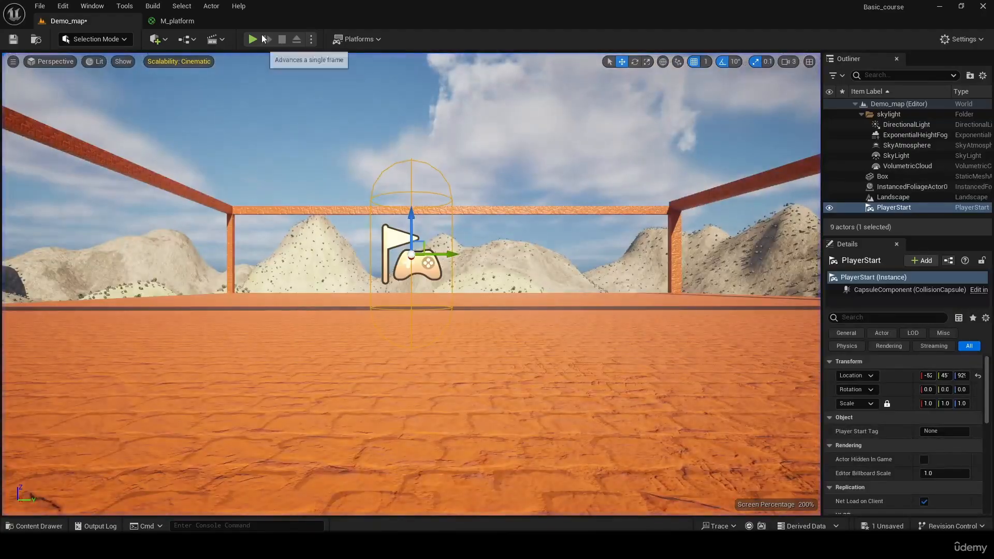
- Play-test the level from the Player Start, running and jumping off the platform and across the rocky terrain below, and stop the session
left_click(253, 39)
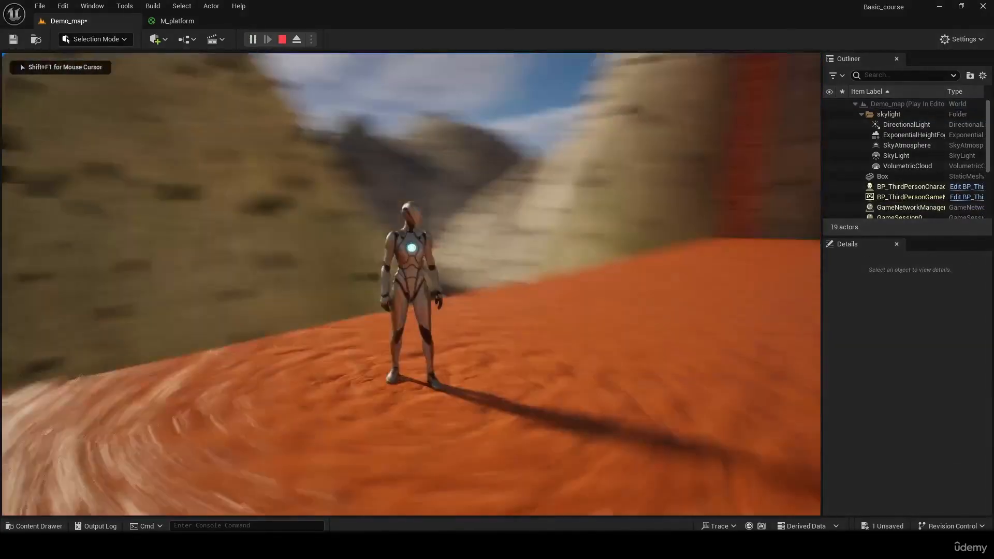
key("w")
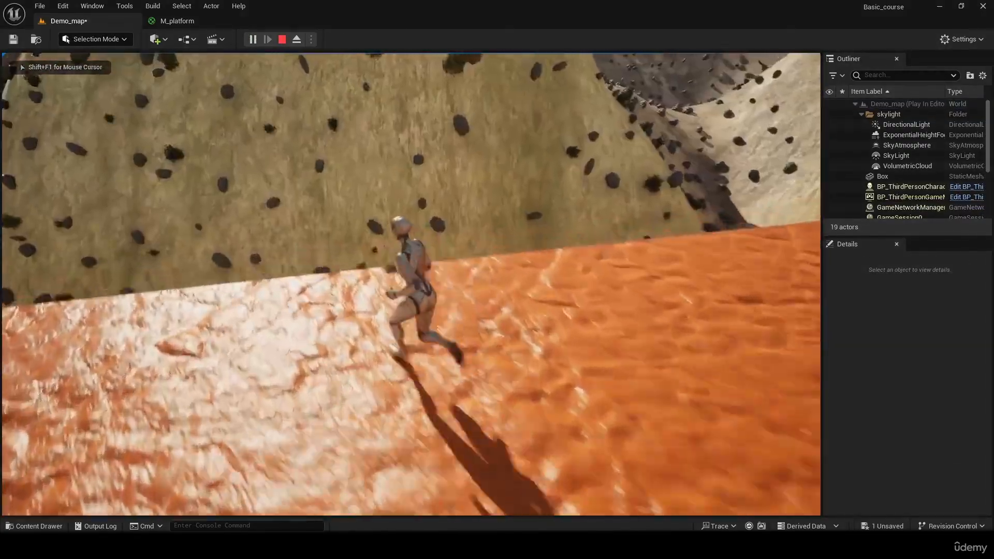
key("space")
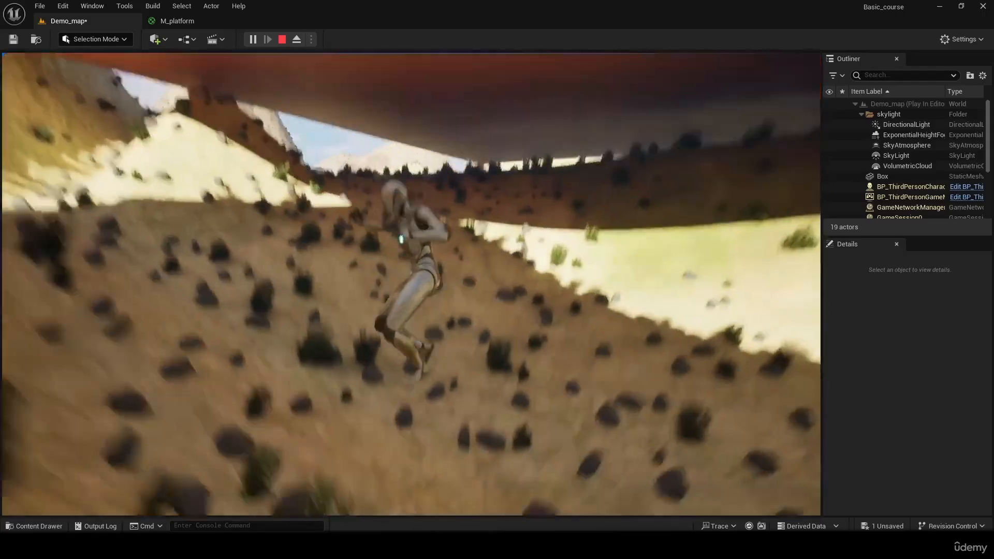
key("w")
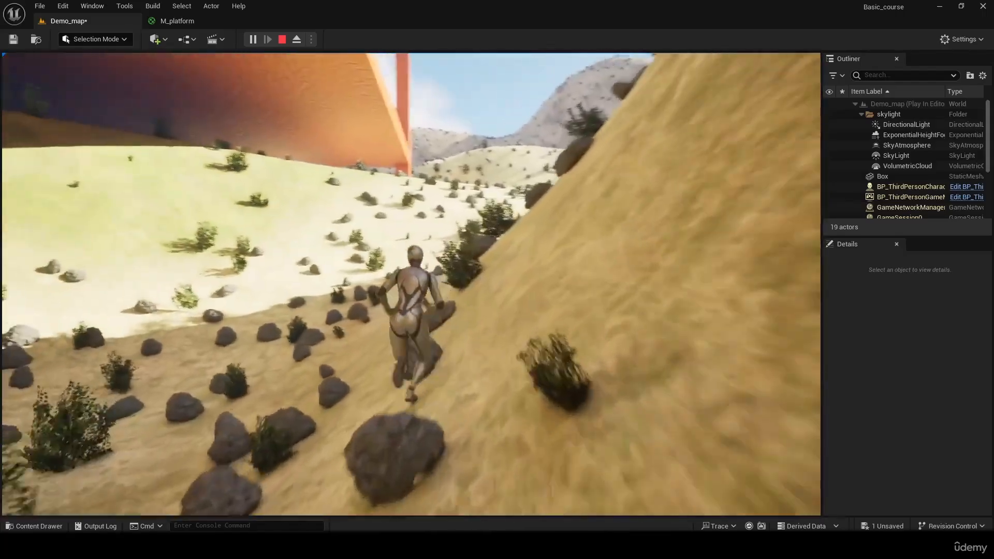
key("space")
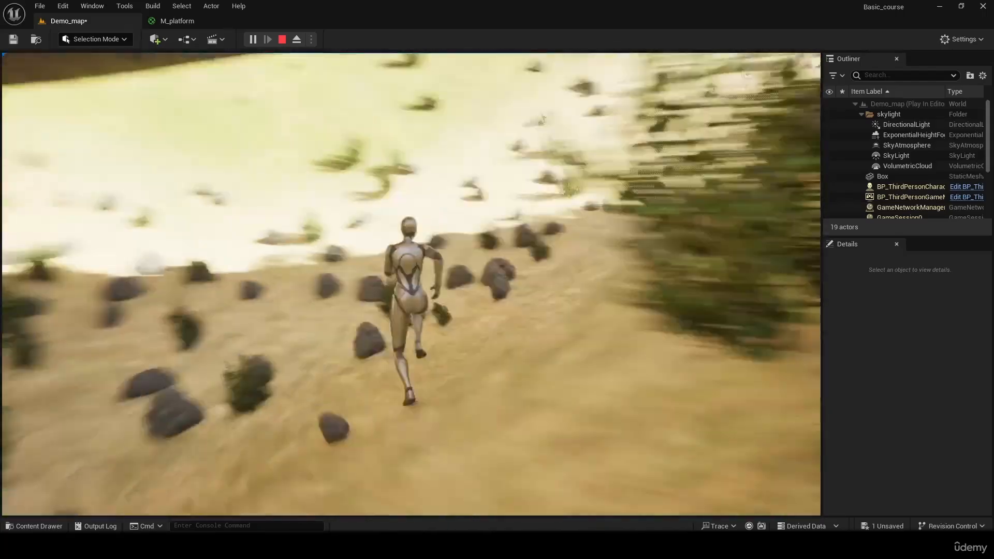
key("w")
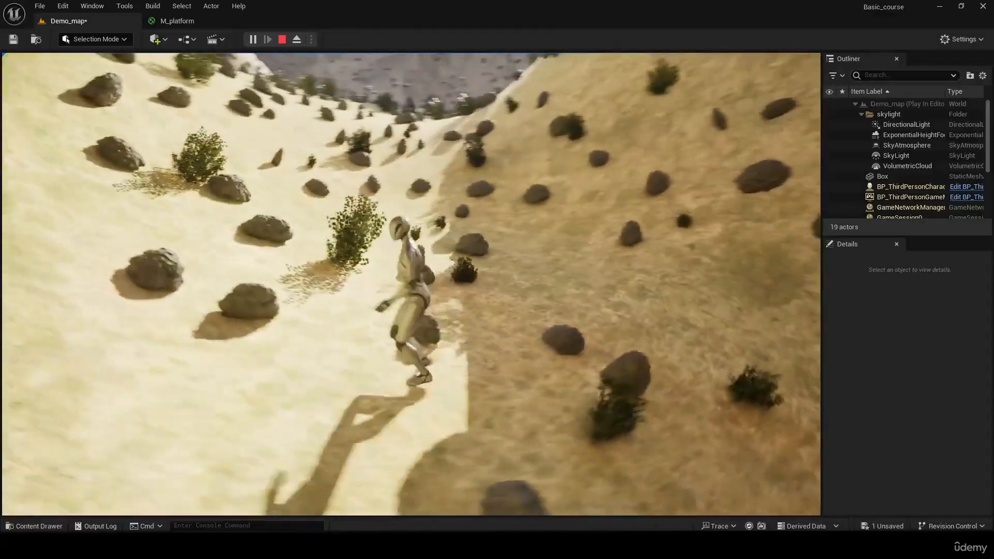
key("d")
key("a")
key("d")
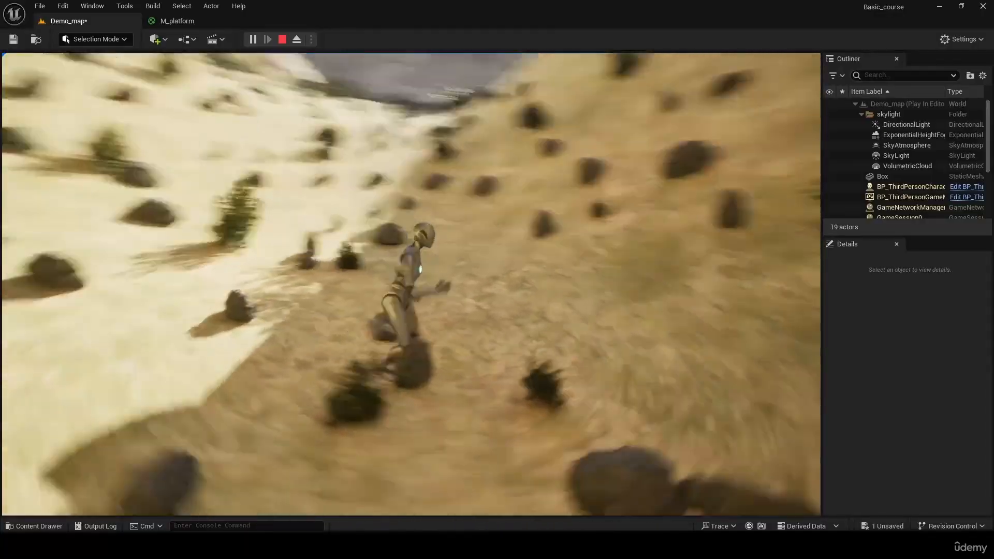
key("w")
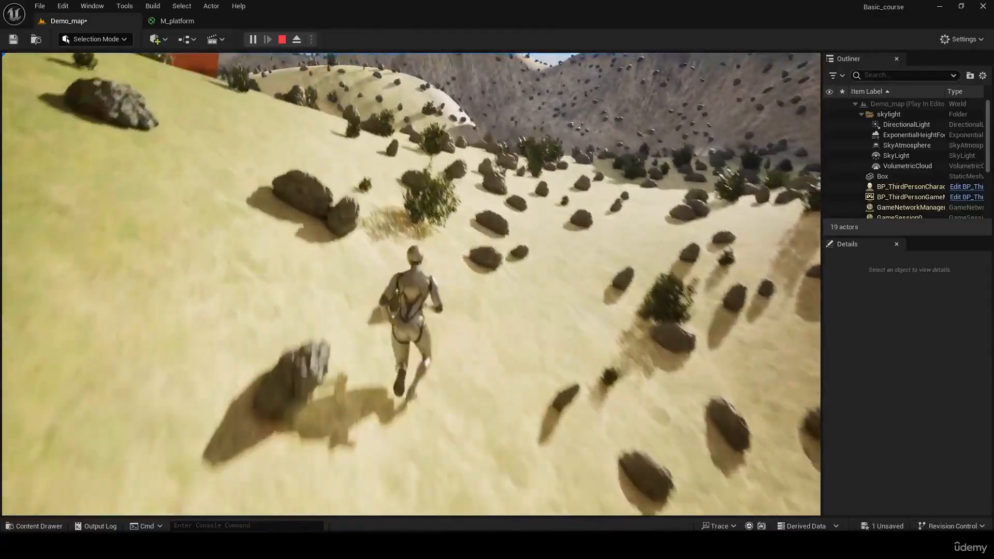
key("w")
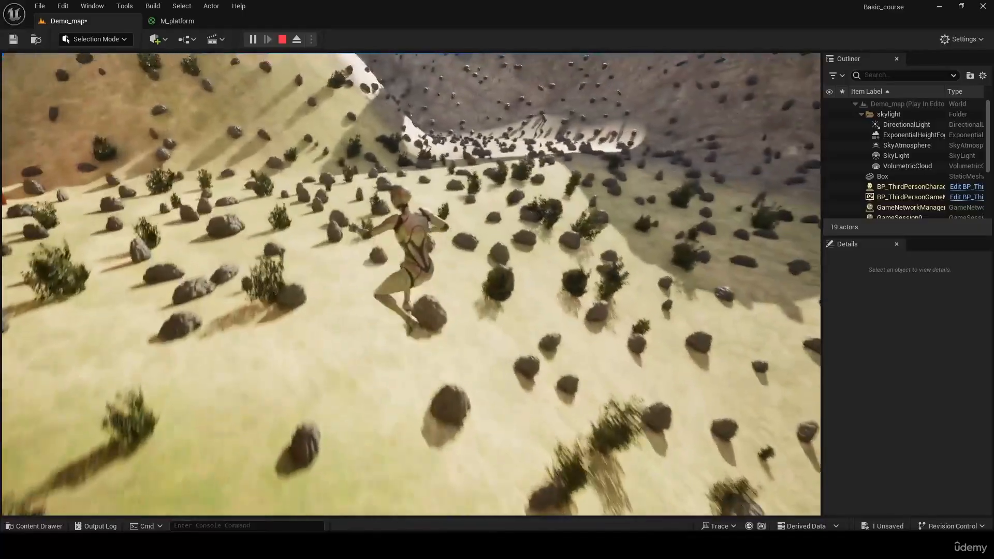
key("s")
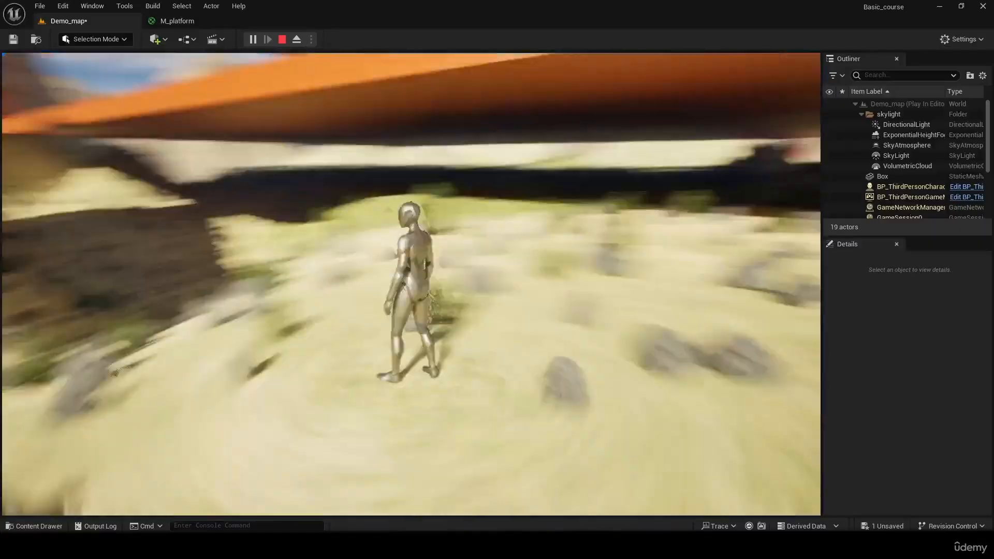
key("Escape")
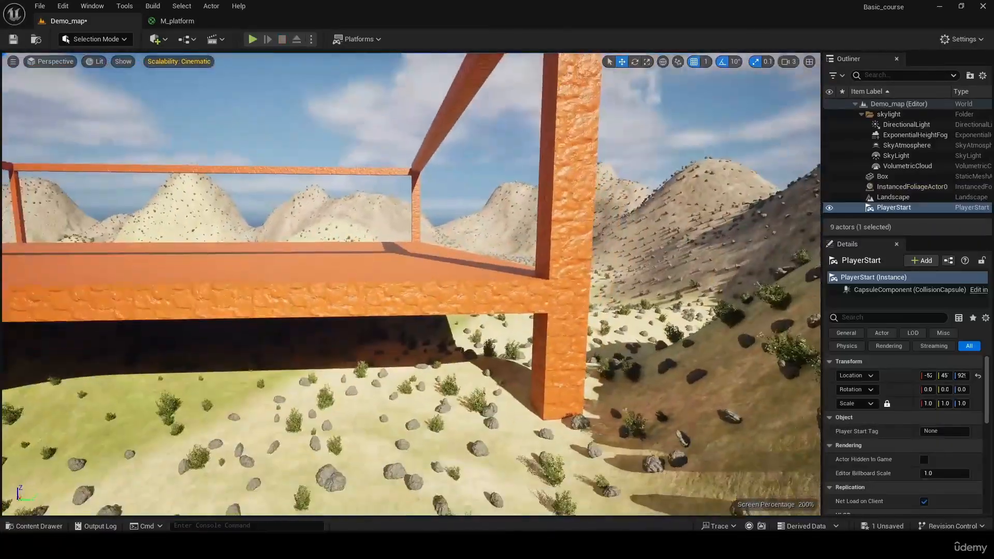
key("s")
key("a")
right_click_drag(230, 272, 230, 272)
left_click(89, 41)
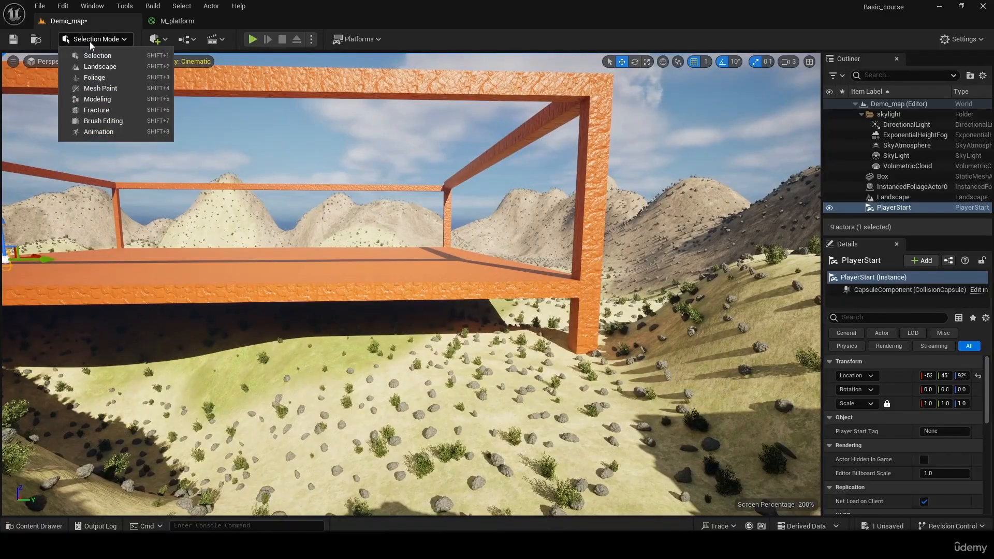
left_click(89, 41)
left_click(96, 41)
left_click(95, 41)
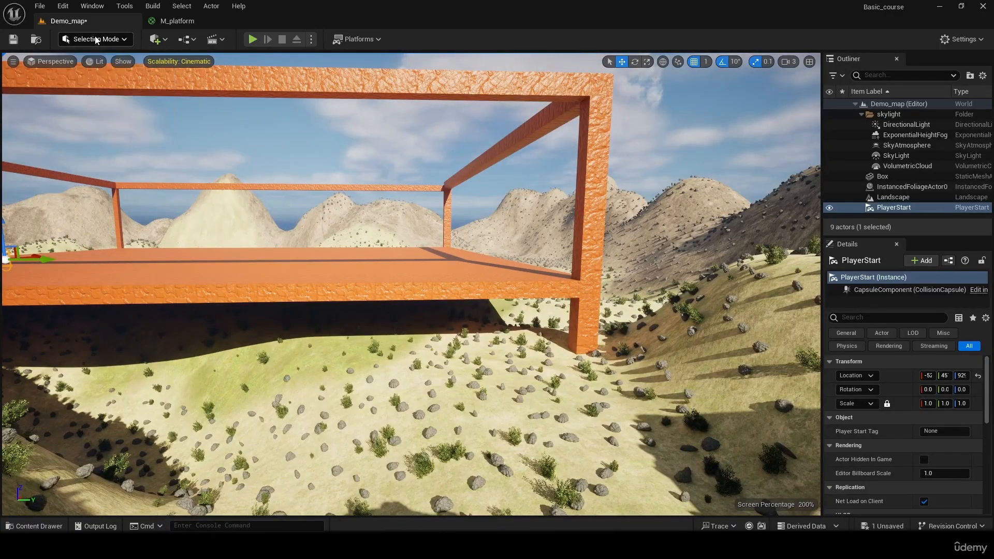
left_click(163, 43)
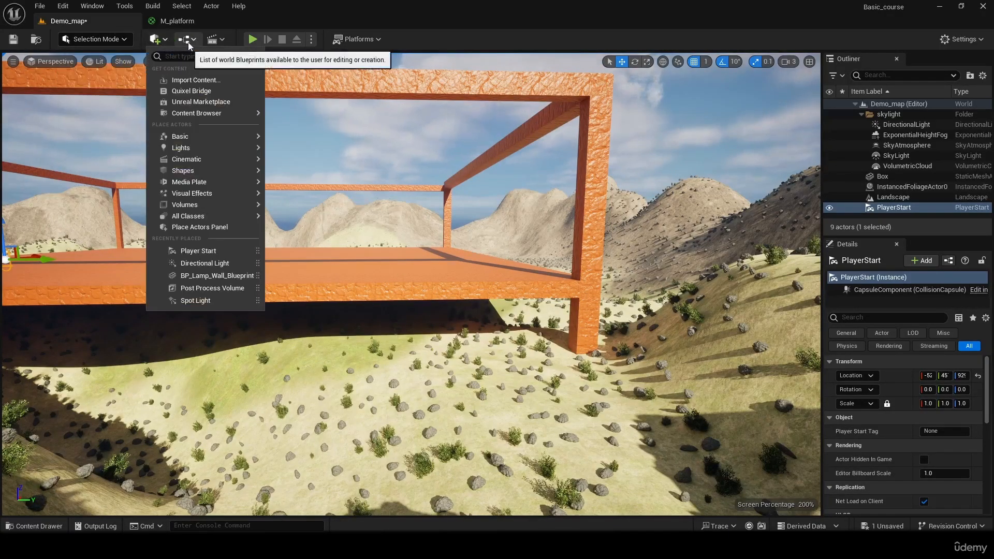
- Open the Place Actors panel, look through its categories and show the Geometry brushes
left_click(91, 7)
left_click(92, 7)
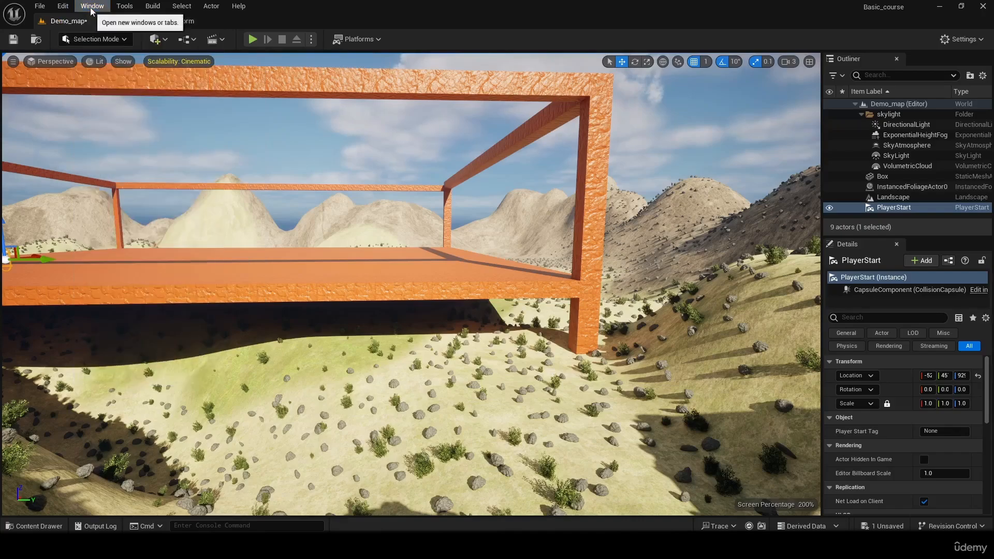
left_click(92, 6)
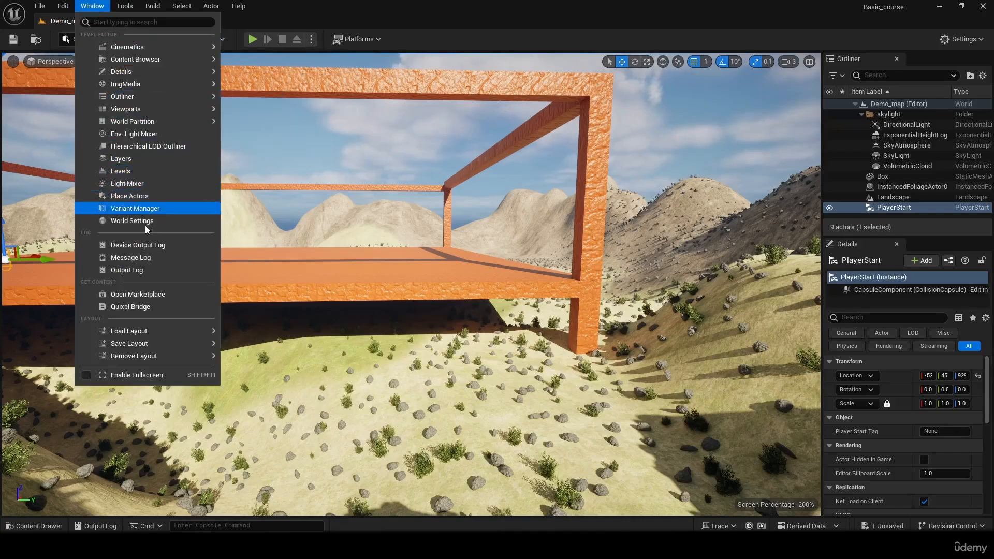
mouse_move(157, 125)
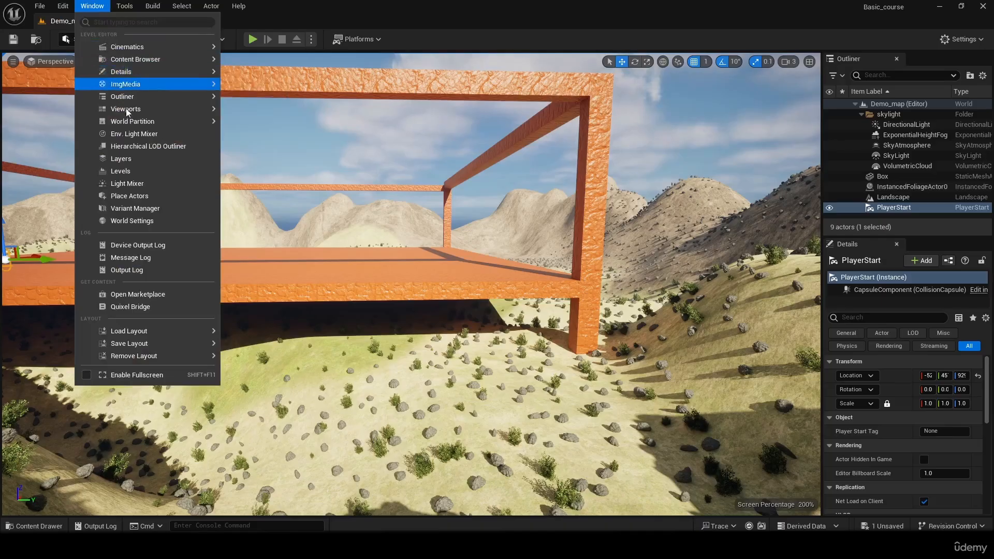
left_click(140, 195)
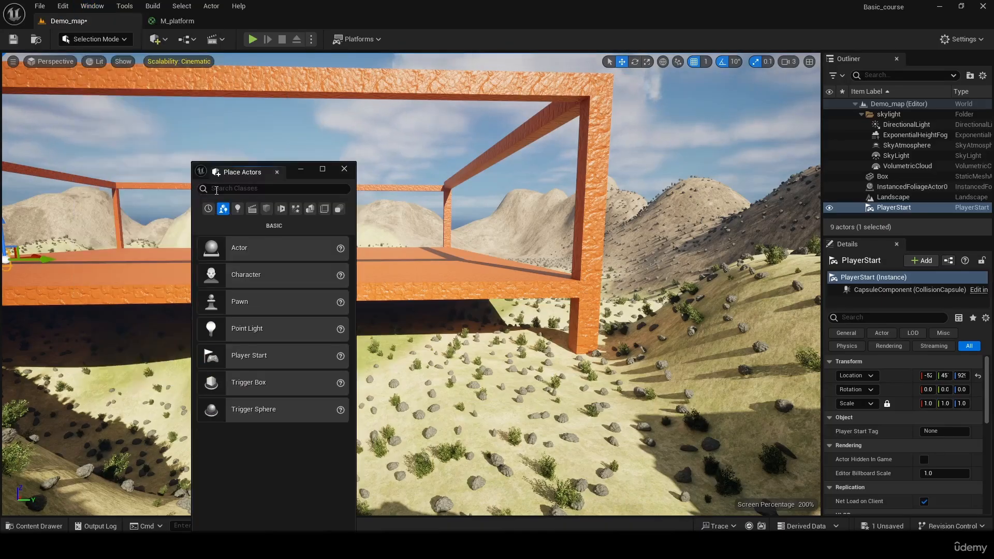
left_click(266, 208)
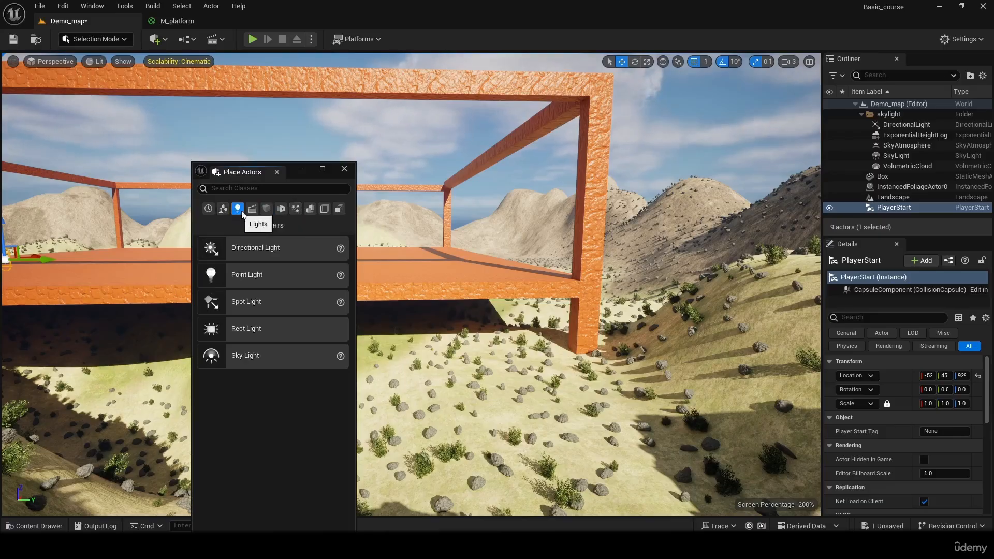
left_click(296, 210)
left_click(310, 211)
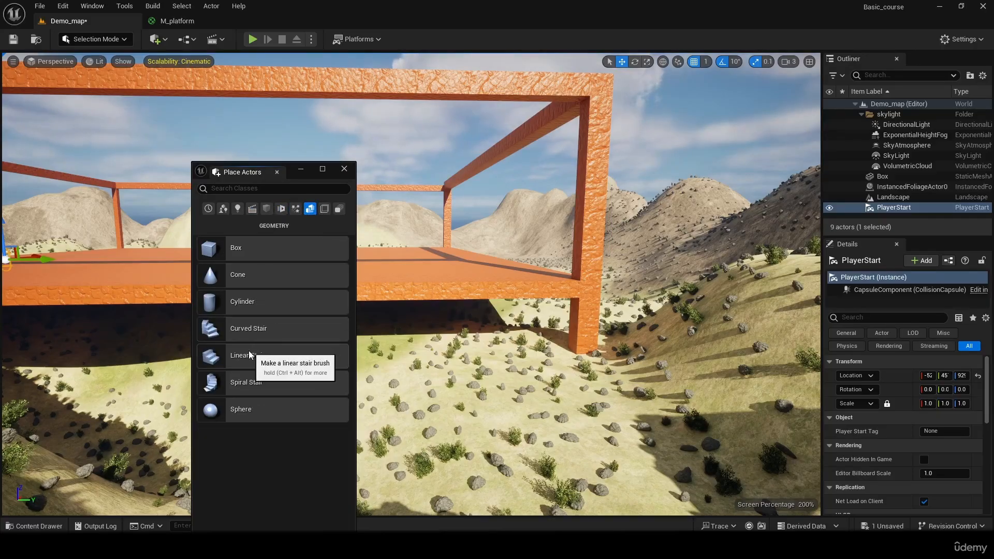
- Place a Linear Stair brush on the terrain beside the platform and close the Place Actors panel
left_click_drag(250, 356, 411, 357)
left_click_drag(521, 382, 513, 386)
left_click(346, 169)
mouse_move(440, 279)
right_mouse_down()
mouse_move(414, 332)
mouse_move(342, 336)
mouse_move(290, 311)
right_mouse_up()
right_click_drag(736, 342, 780, 372)
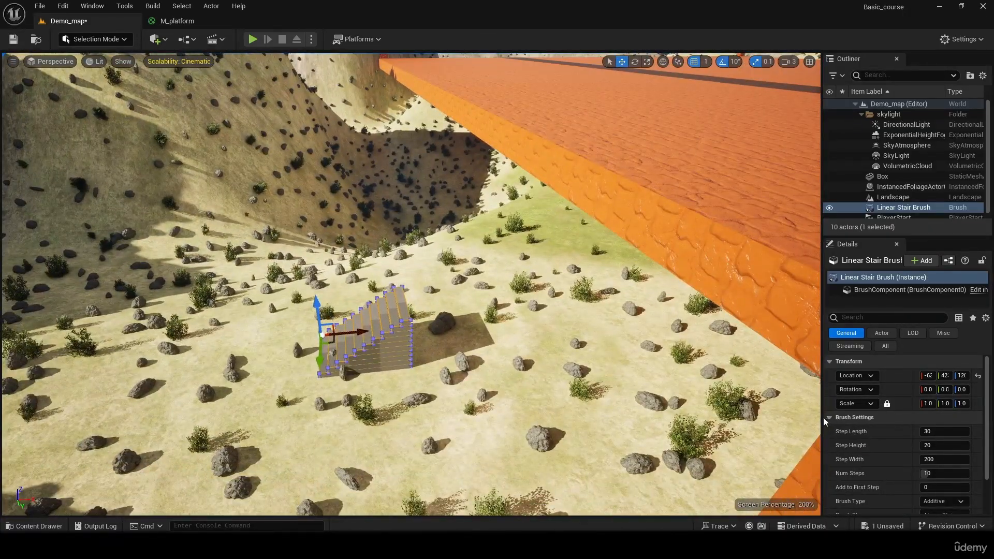
- Widen the Details panel and shift the Linear Stair Brush slightly on the ground in front of the platform
left_click_drag(822, 419, 781, 419)
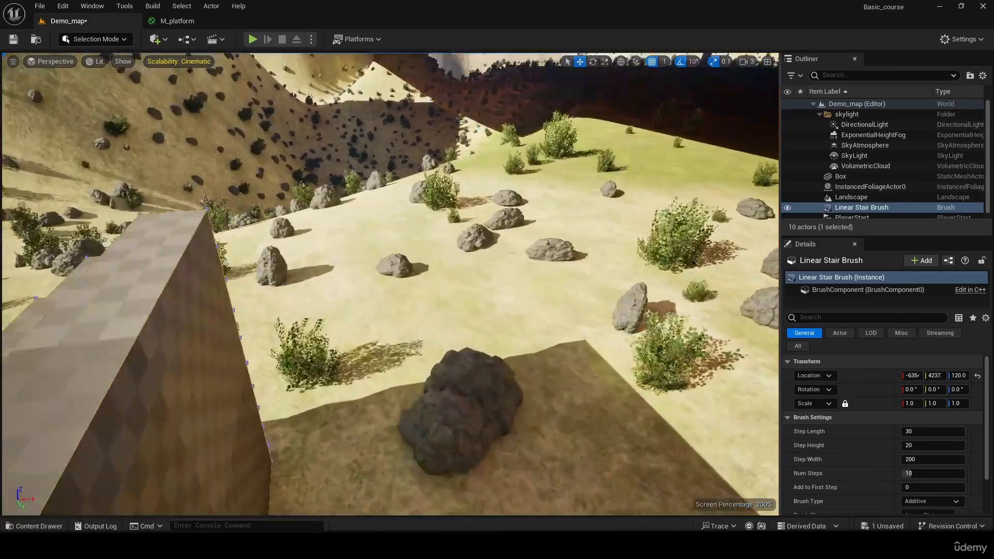
key("w")
right_click_drag(391, 284, 385, 288)
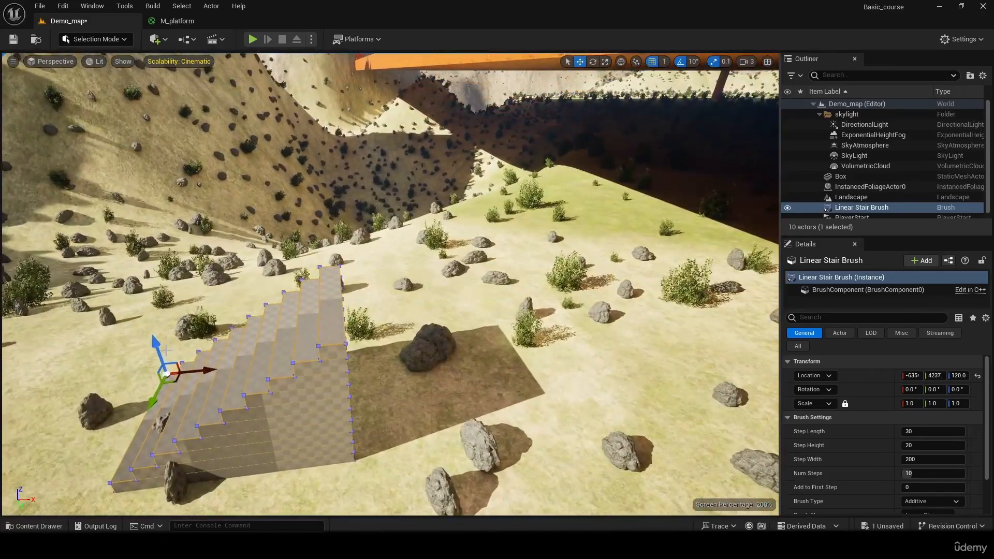
mouse_move(181, 373)
left_mouse_down()
mouse_move(143, 357)
mouse_move(138, 394)
mouse_move(173, 357)
mouse_move(186, 373)
left_mouse_up()
right_click_drag(187, 373, 187, 372)
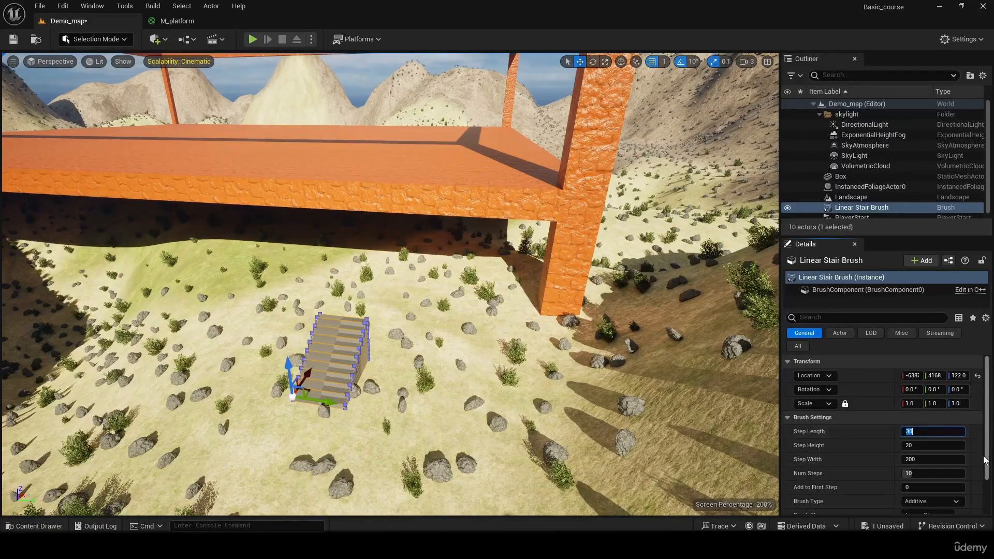
- Set the stair brush's Step Length to 50, Step Height to 80 and Num Steps to 45
key("Return")
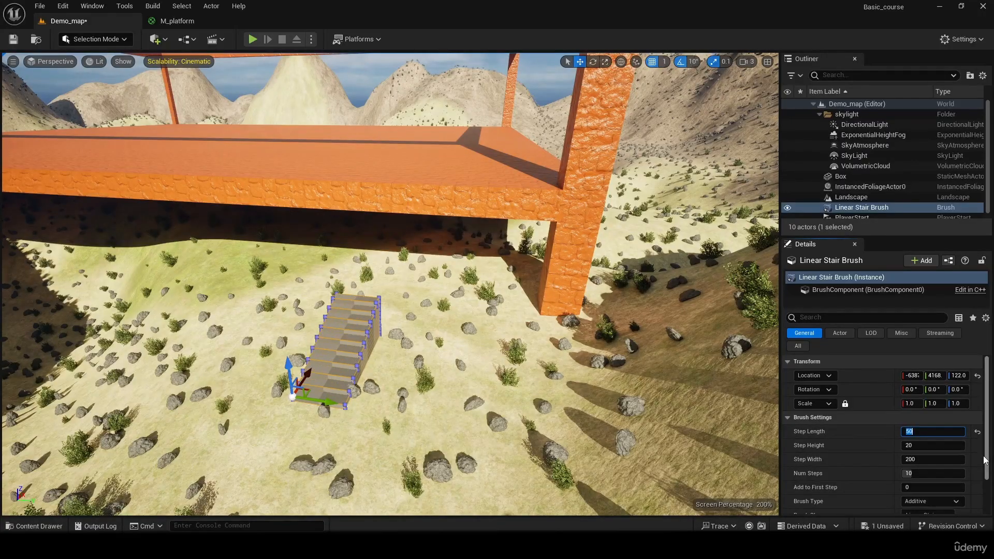
left_click(928, 449)
type("80")
key("Return")
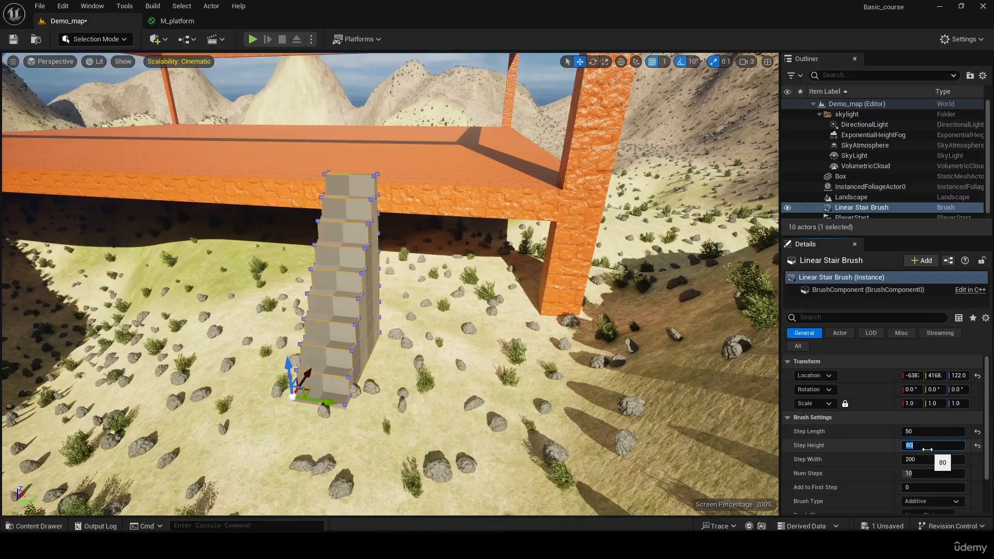
left_click(918, 473)
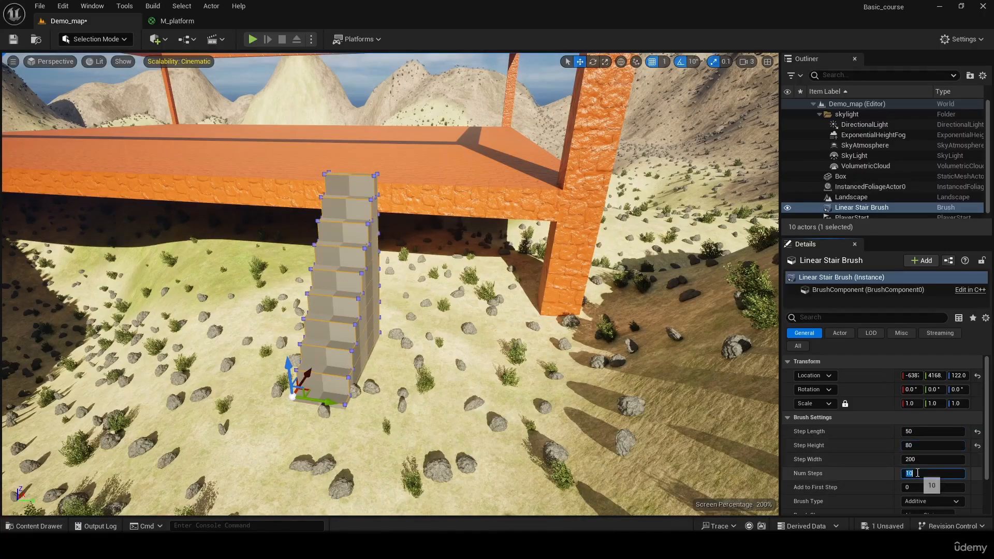
type("45")
key("Return")
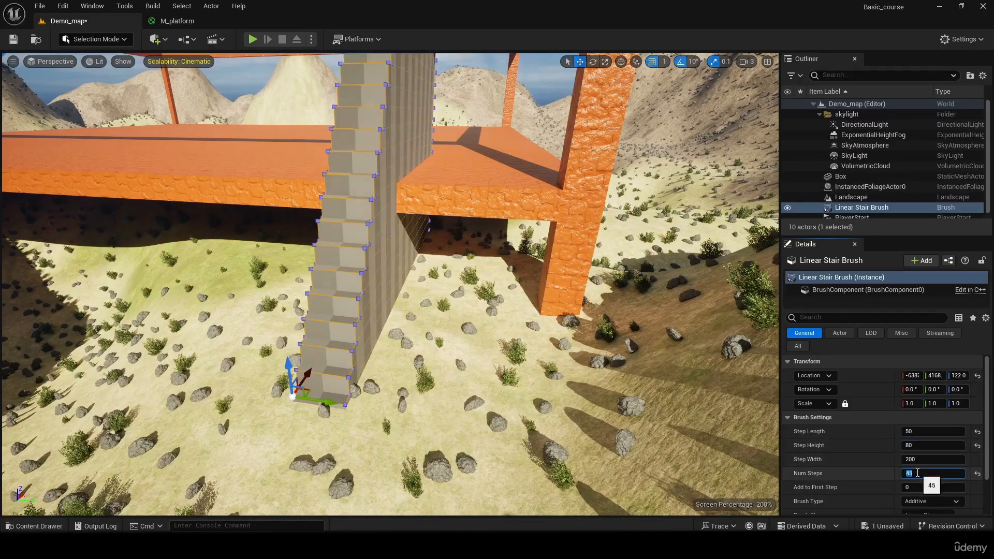
- Reset the stair brush's Step Length and Step Height to their default values
key("s")
right_click_drag(647, 305, 629, 253)
key("w")
left_click(979, 433)
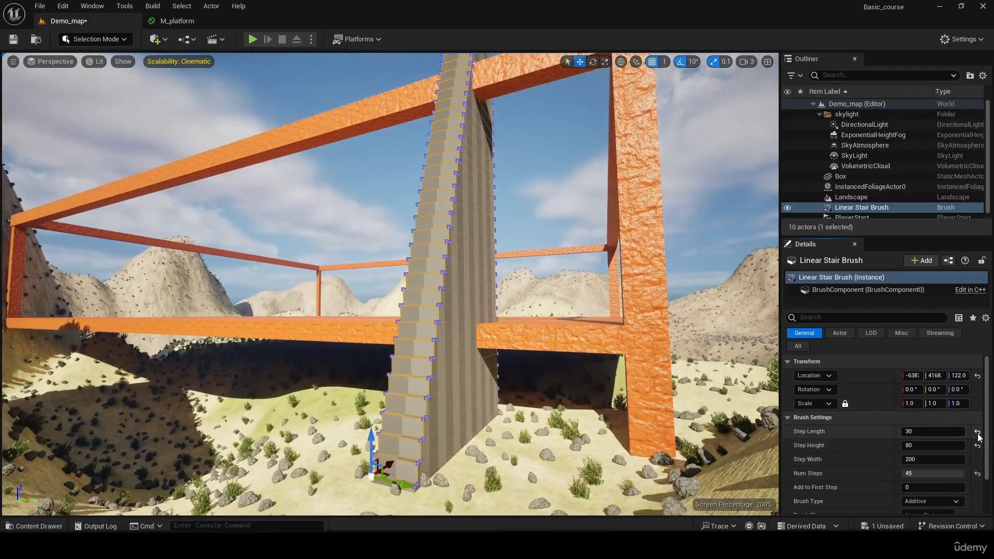
left_click(978, 446)
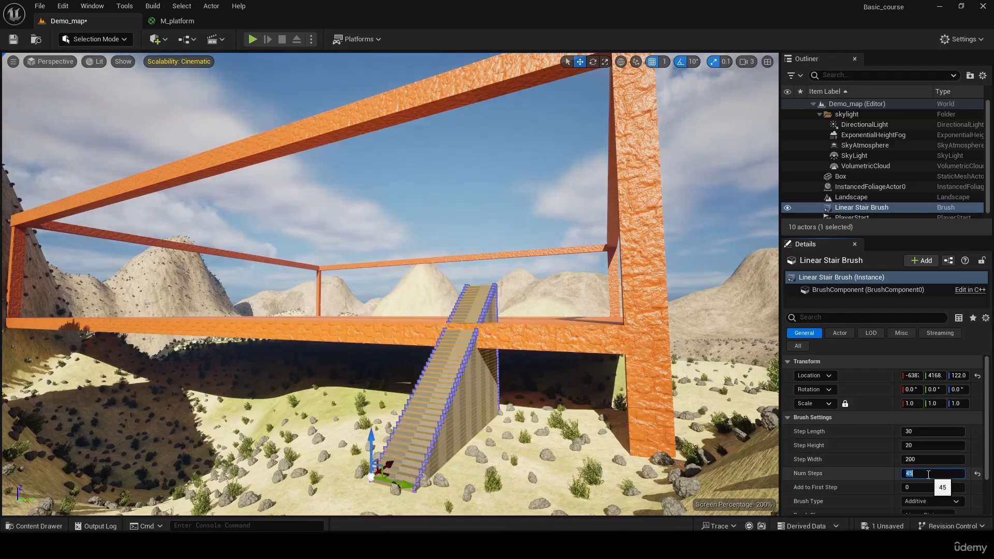
- Try 30, 35 and 32 for the stair brush's Num Steps and settle on 31 to match the platform height
key("Return")
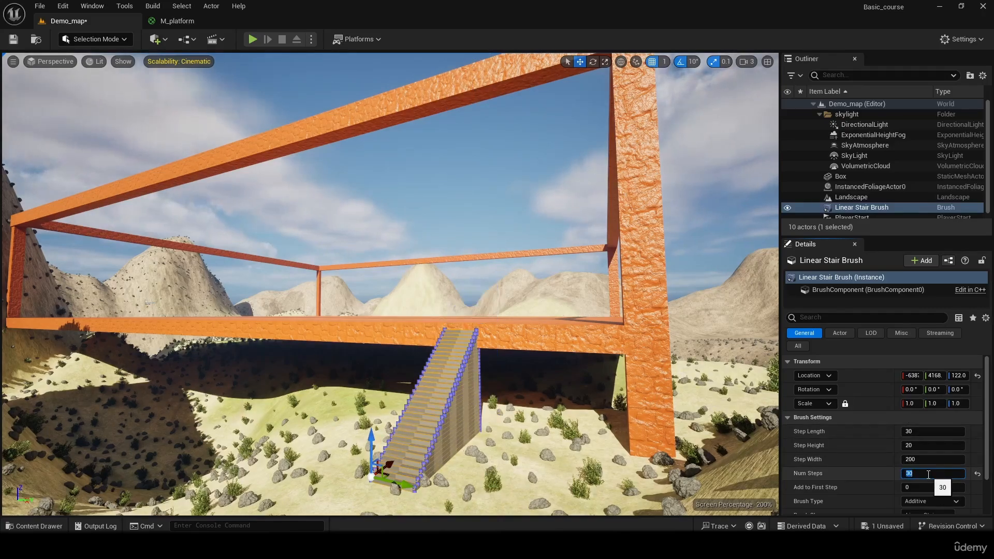
type("35")
key("Return")
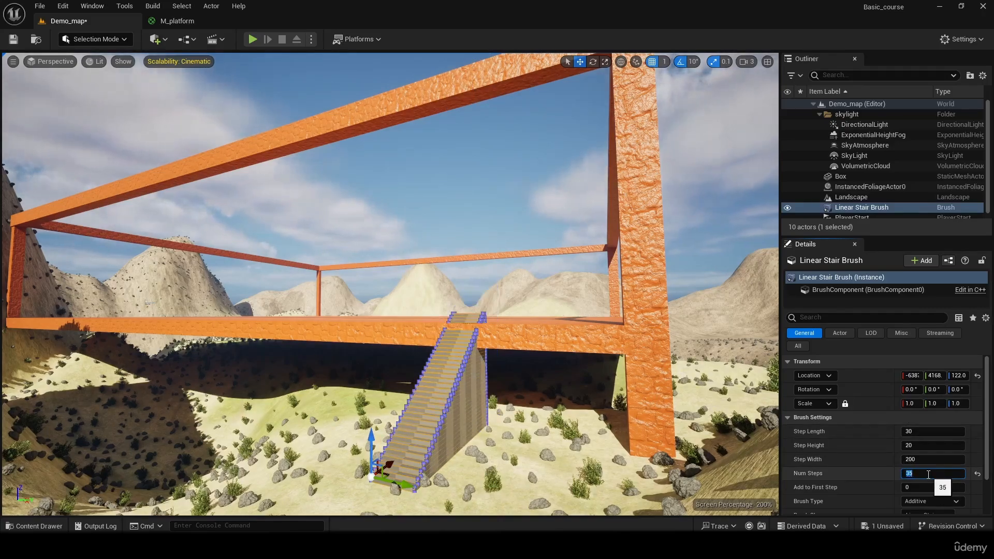
type("32")
key("Return")
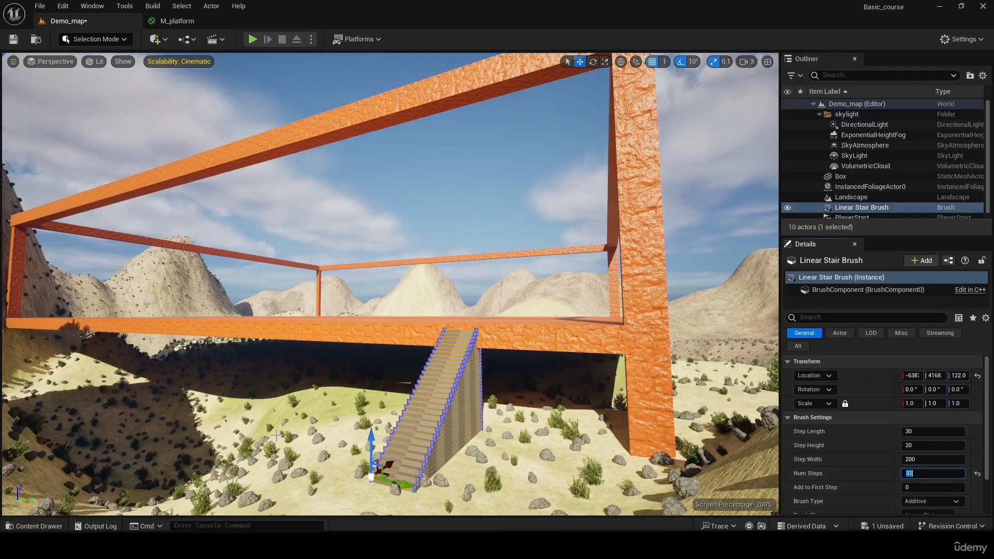
- Move the stair brush outward so its top meets the platform's edge, and set its Step Width to 500
left_click_drag(391, 468, 379, 478)
right_click_drag(379, 479, 373, 510)
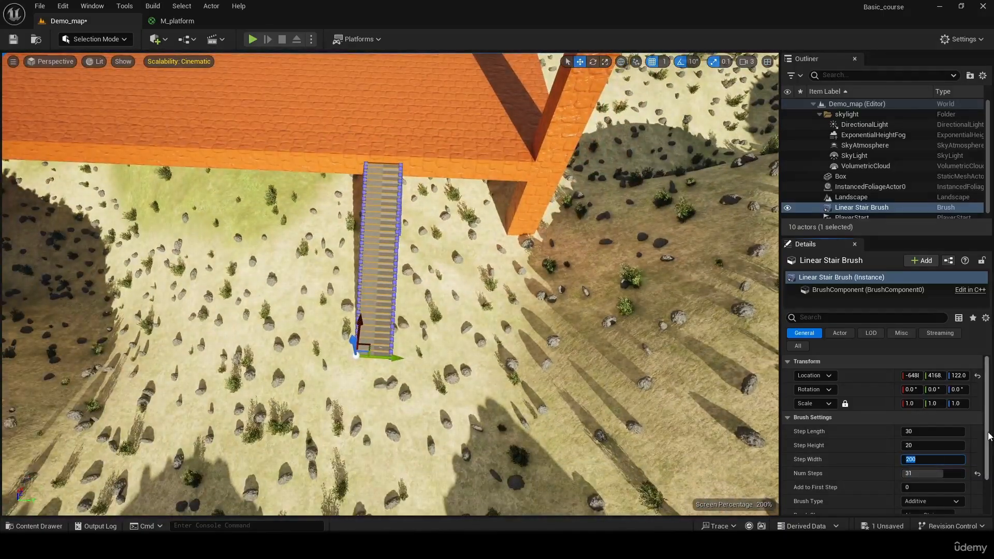
type("500")
key("Return")
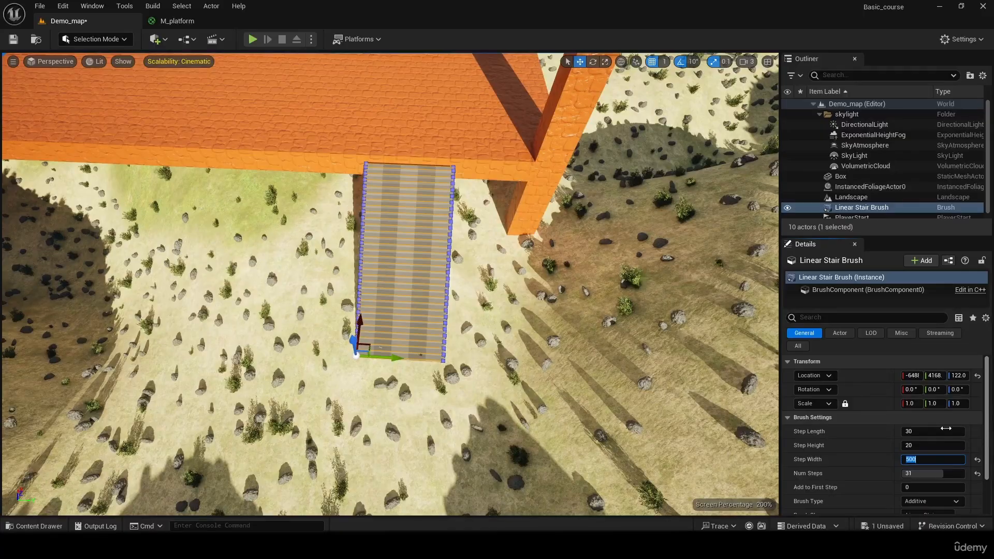
- Convert the Linear Stair brush into a static mesh using its advanced brush settings, keeping the suggested mesh name
scroll(976, 486, "down", 3)
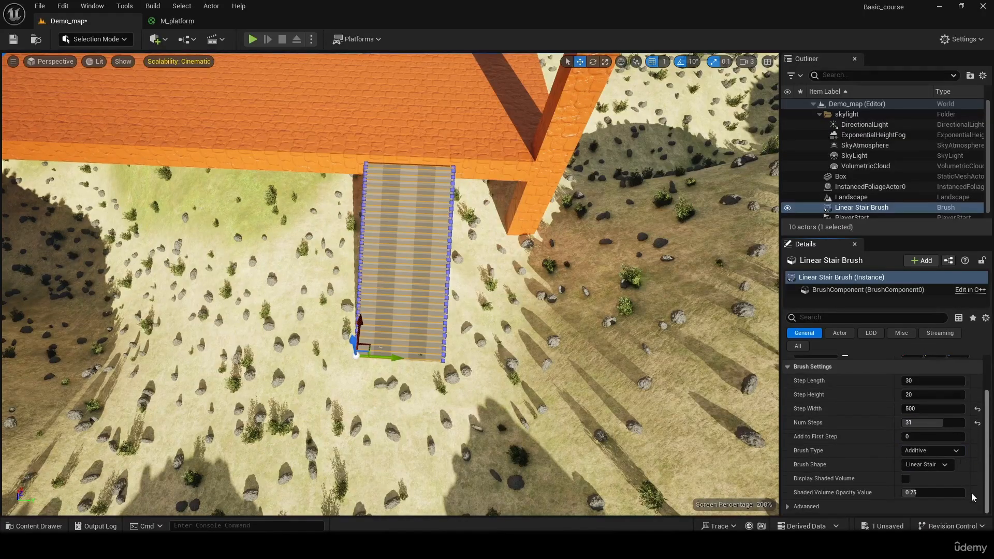
scroll(989, 436, "up", 3)
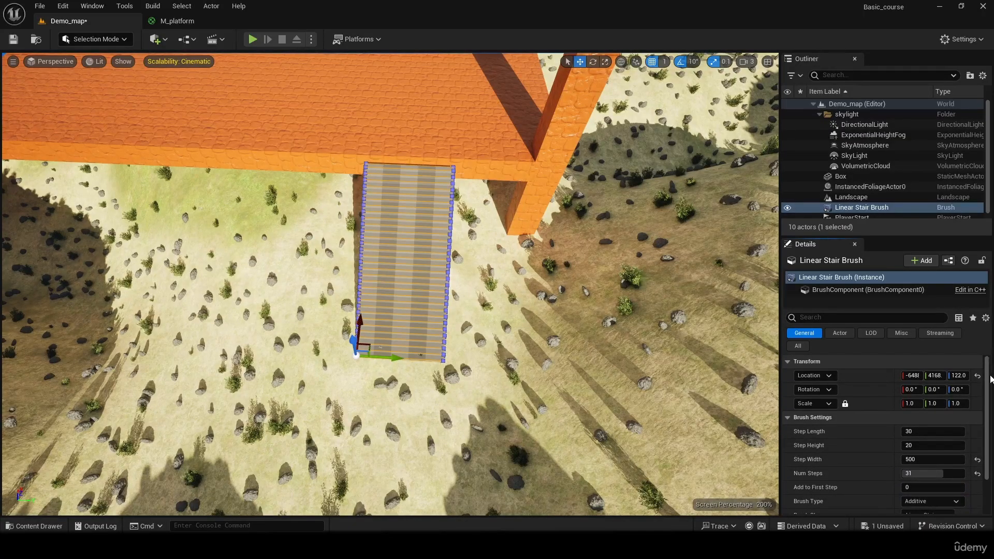
scroll(904, 480, "down", 3)
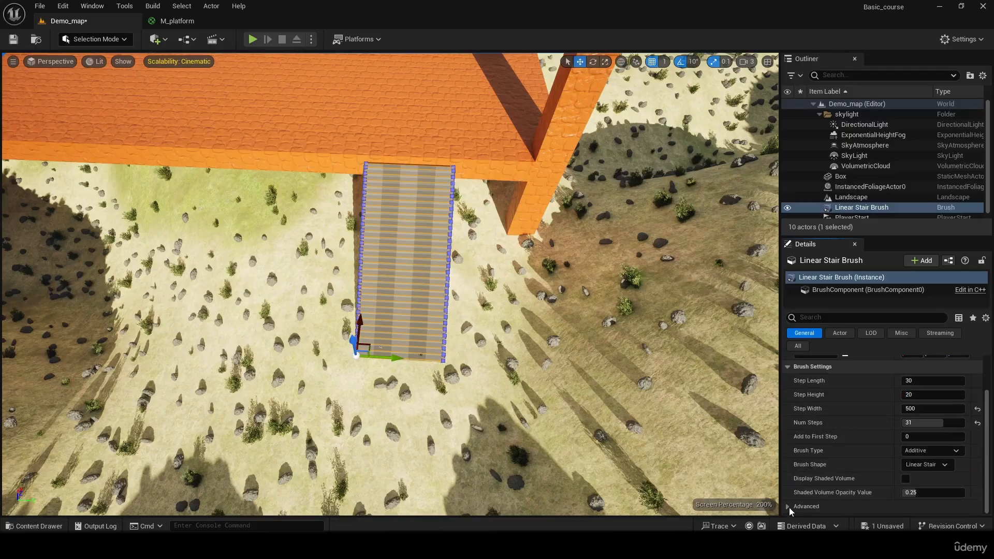
left_click(789, 507)
scroll(990, 424, "down", 2)
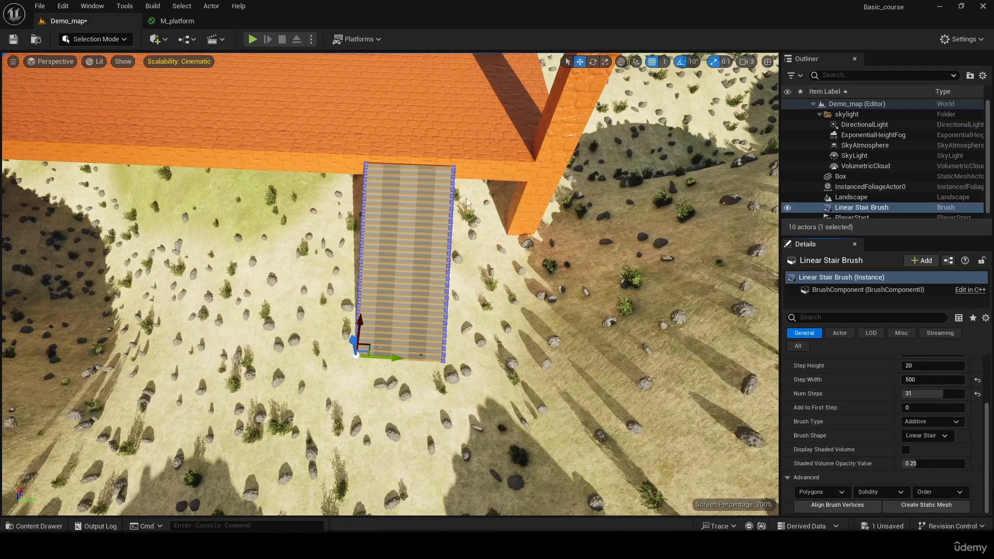
left_click(927, 506)
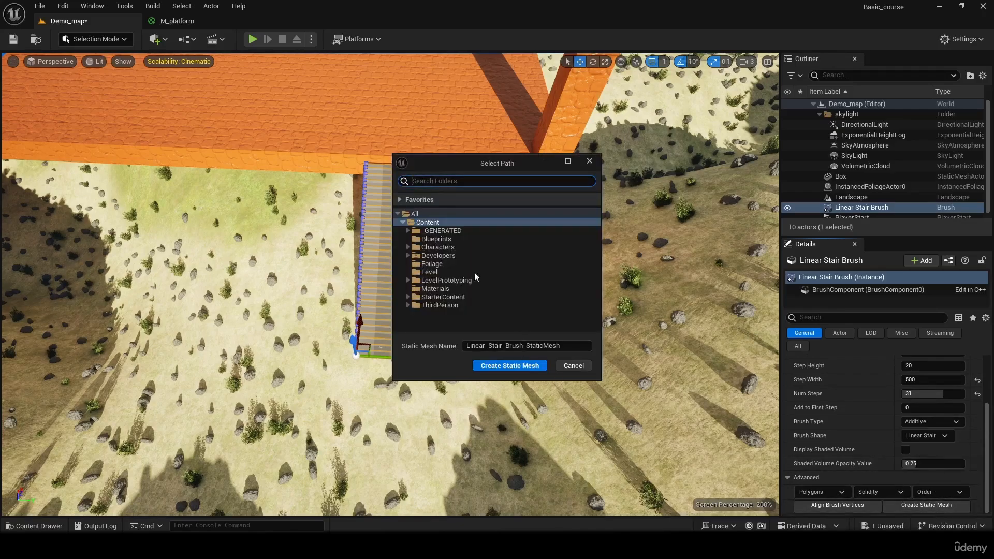
left_click(441, 231)
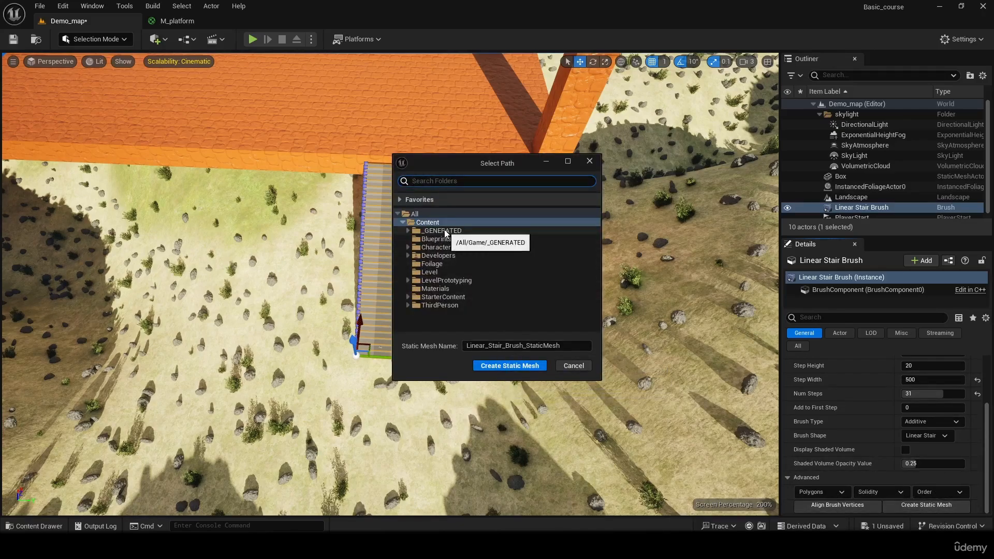
left_click(509, 367)
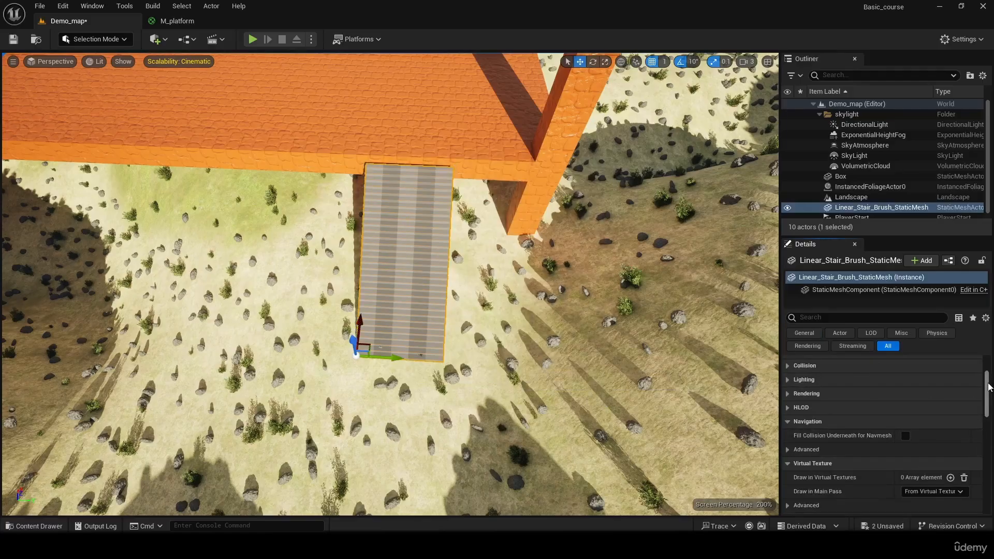
- Apply the platform's M_platform material to Element 0 of the stair static mesh
left_click_drag(989, 388, 984, 362)
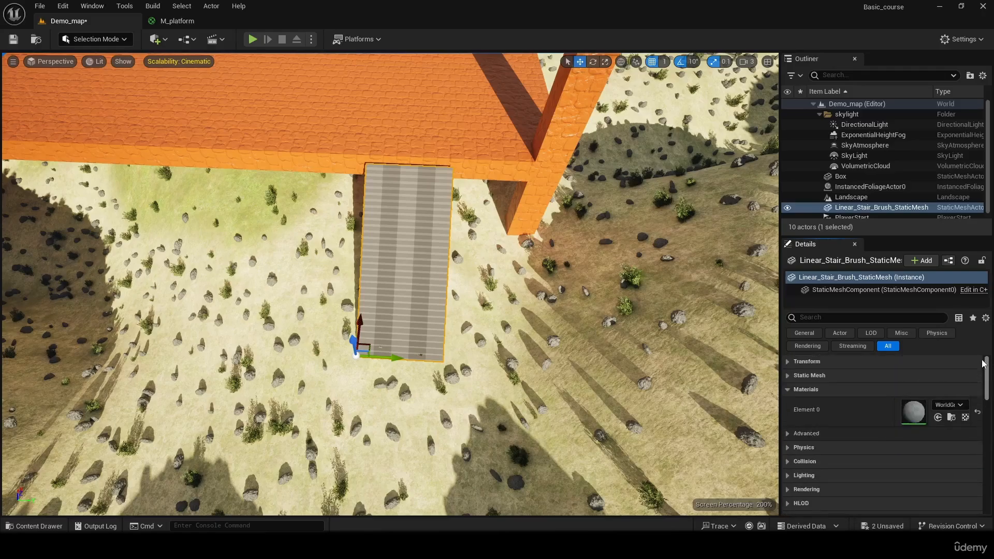
left_click(391, 128)
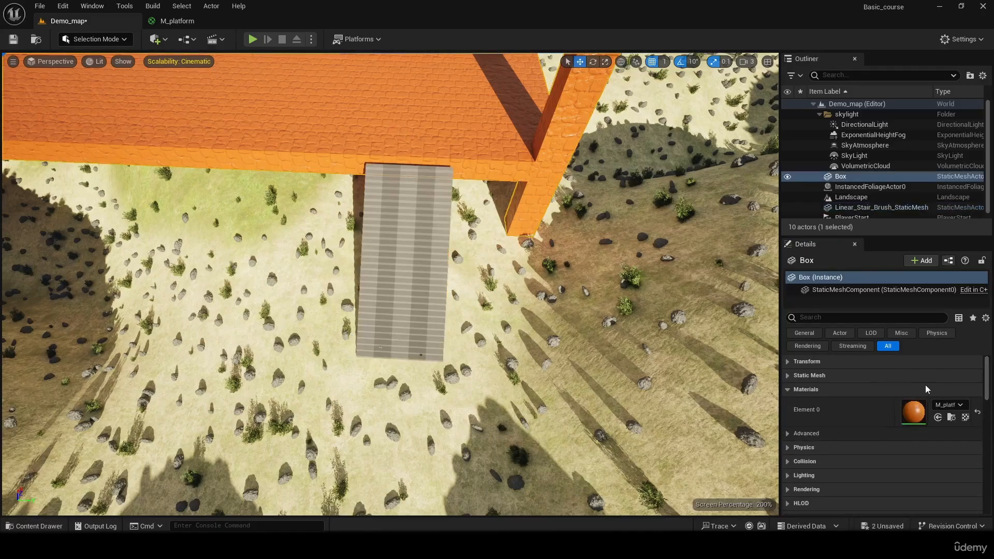
left_click(951, 418)
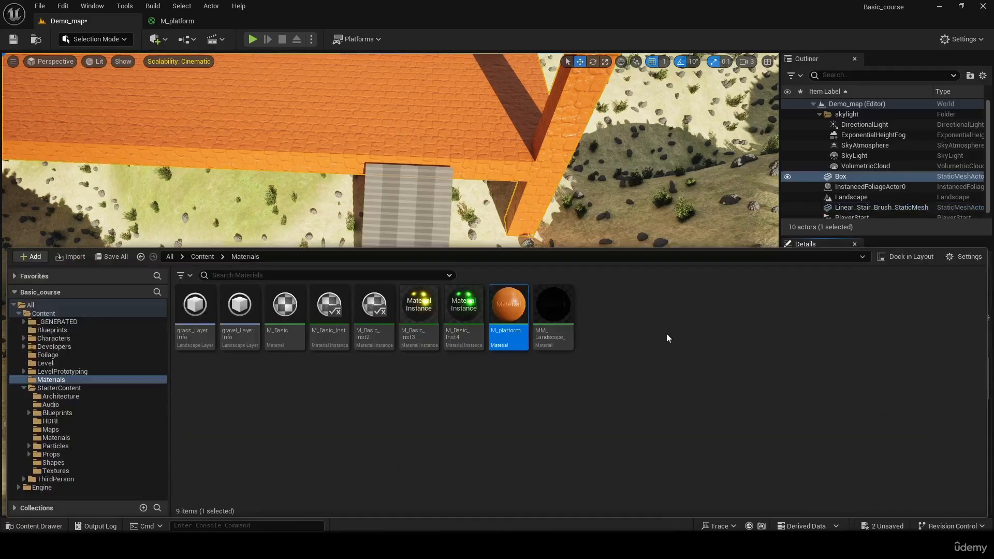
left_click(408, 208)
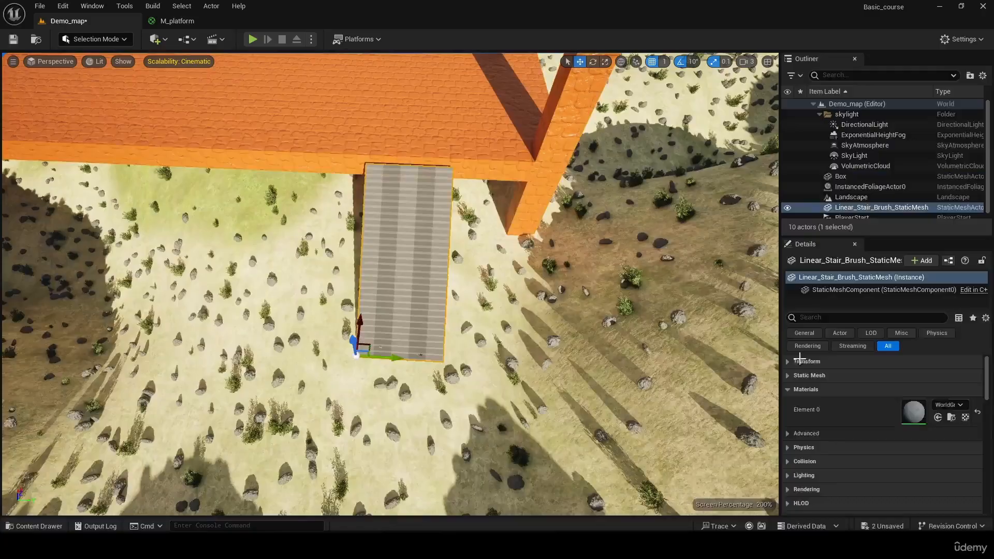
left_click(940, 419)
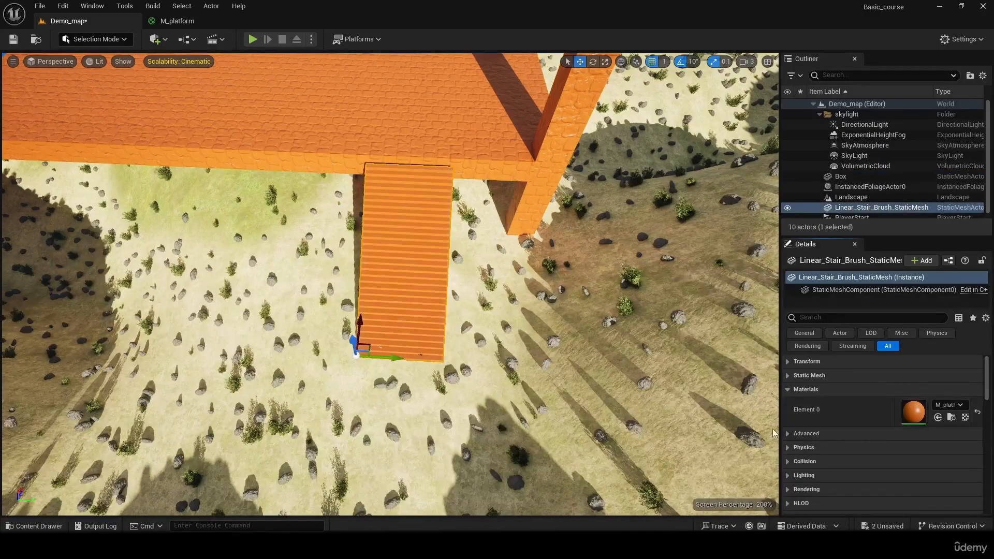
- Play-test the level and run the character off the platform and across the terrain to the foot of the stairs
key("w")
right_click_drag(481, 259, 153, 62)
key("w")
key("s")
key("w")
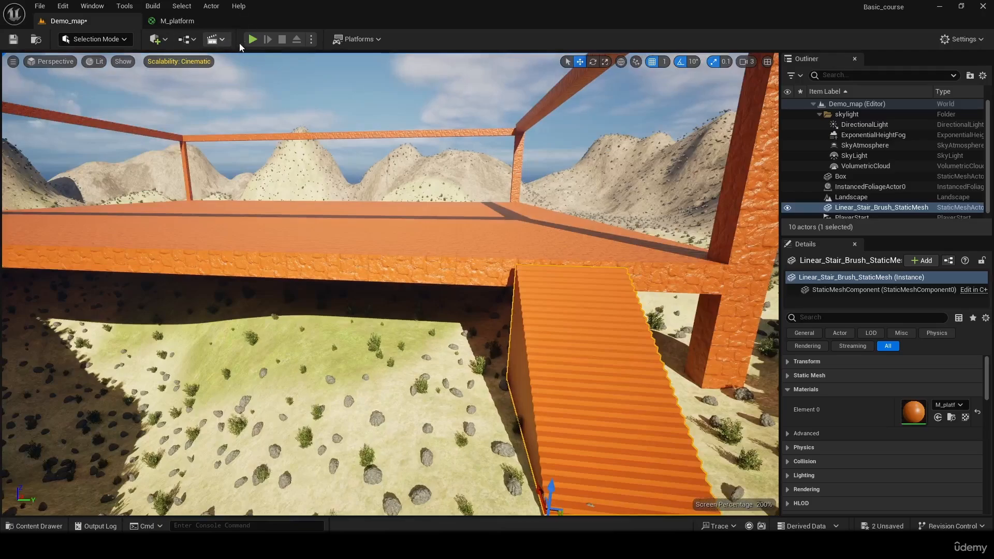
left_click(253, 40)
key("w")
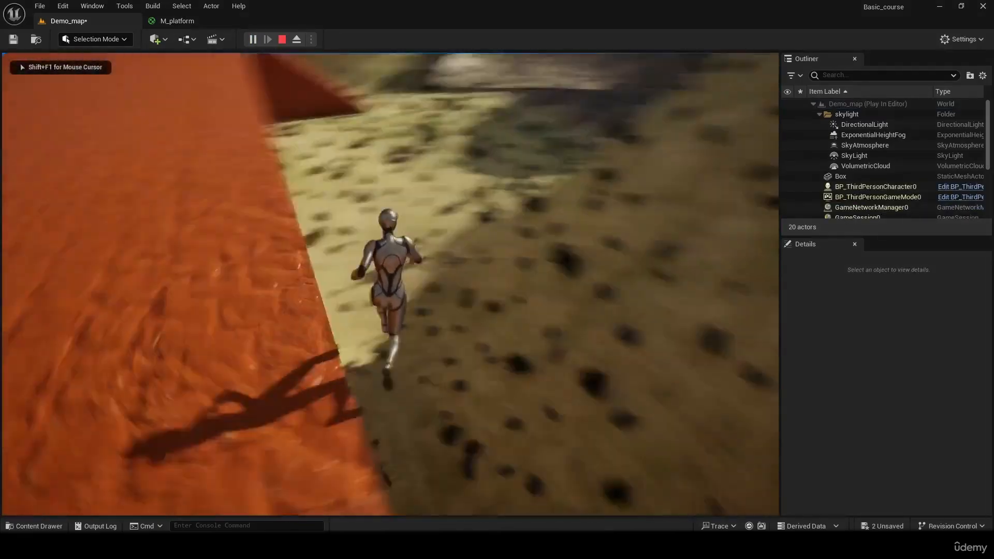
key("w")
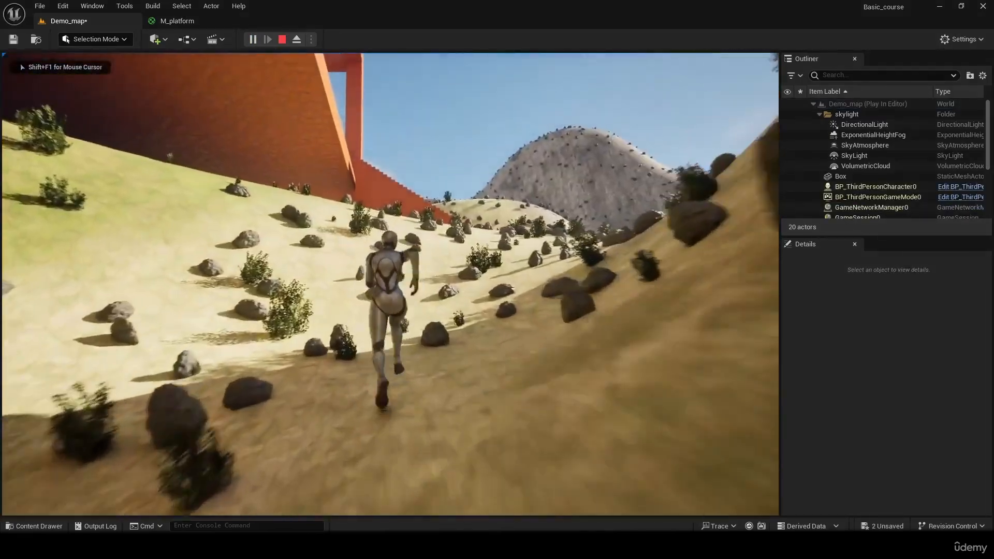
key("w")
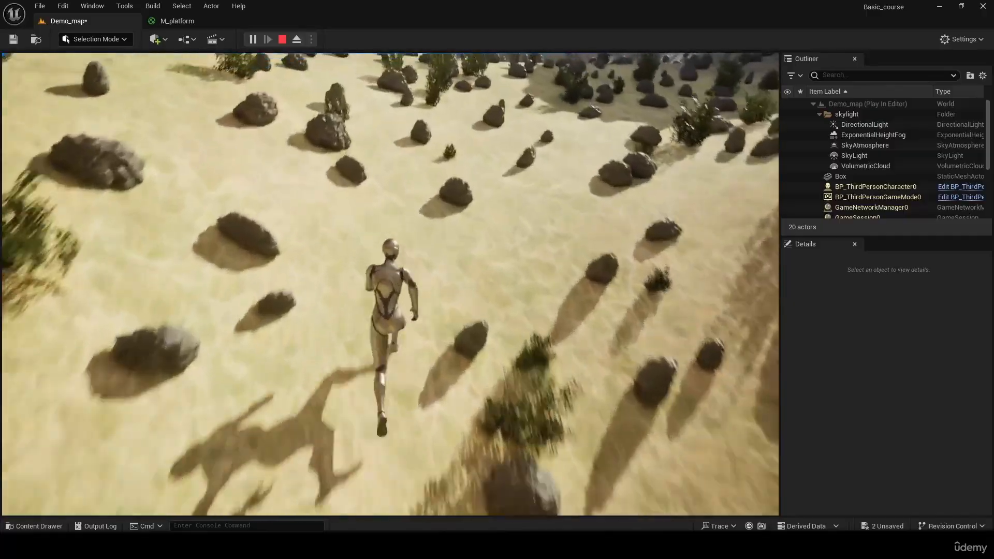
key("w")
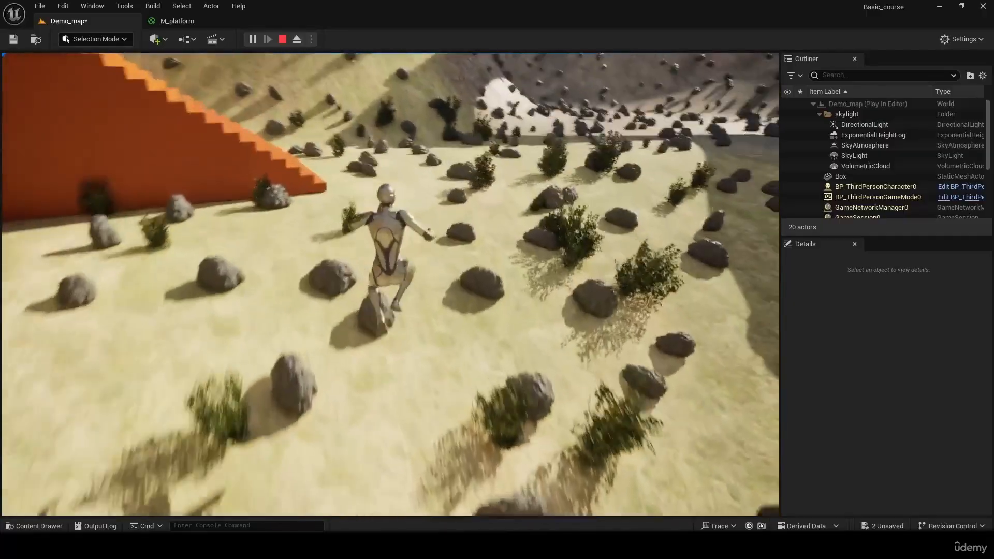
key("w")
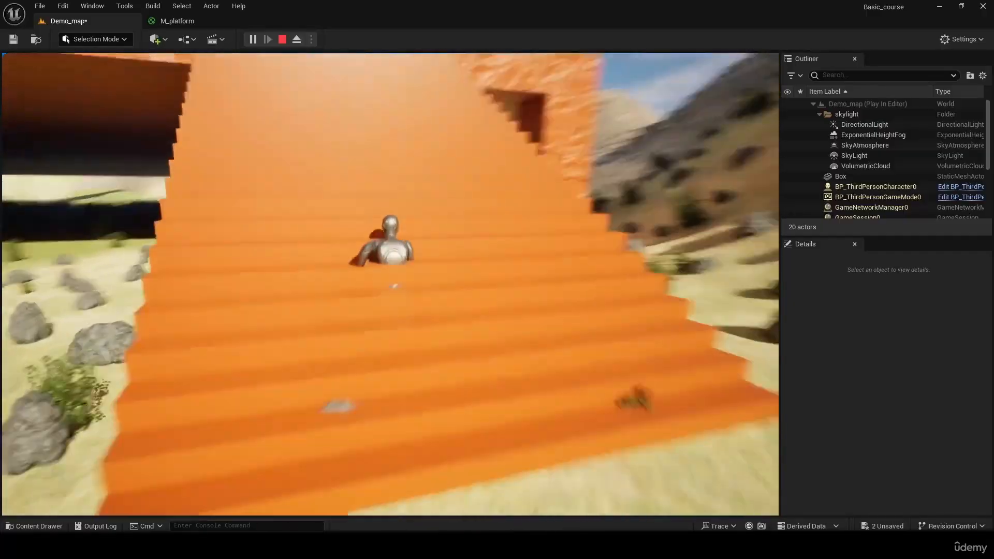
- Test walking and jumping up the stairs with the character to check their collision, and end the play session
key("w")
key("s")
key("d")
key("w")
key("space")
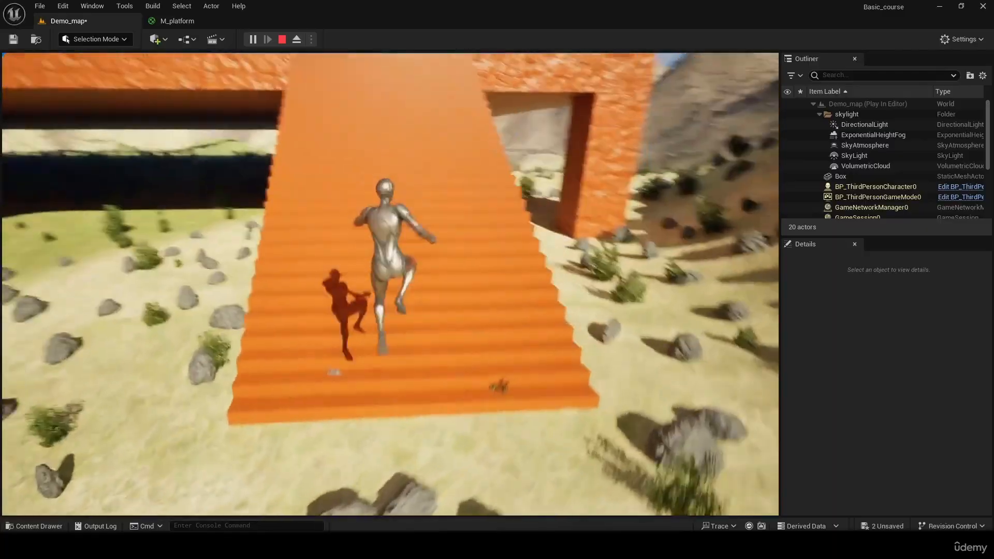
key("w")
key("space")
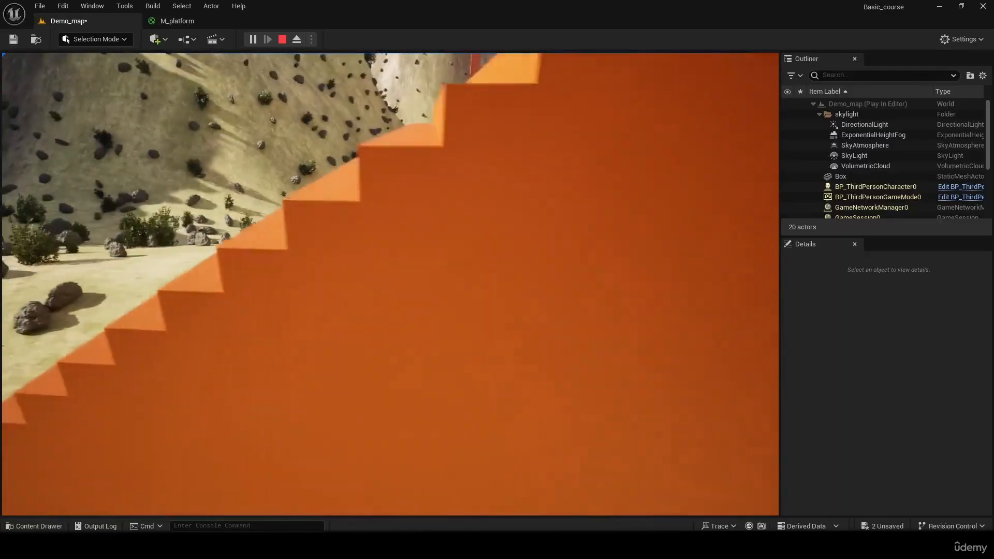
key("s")
key("Escape")
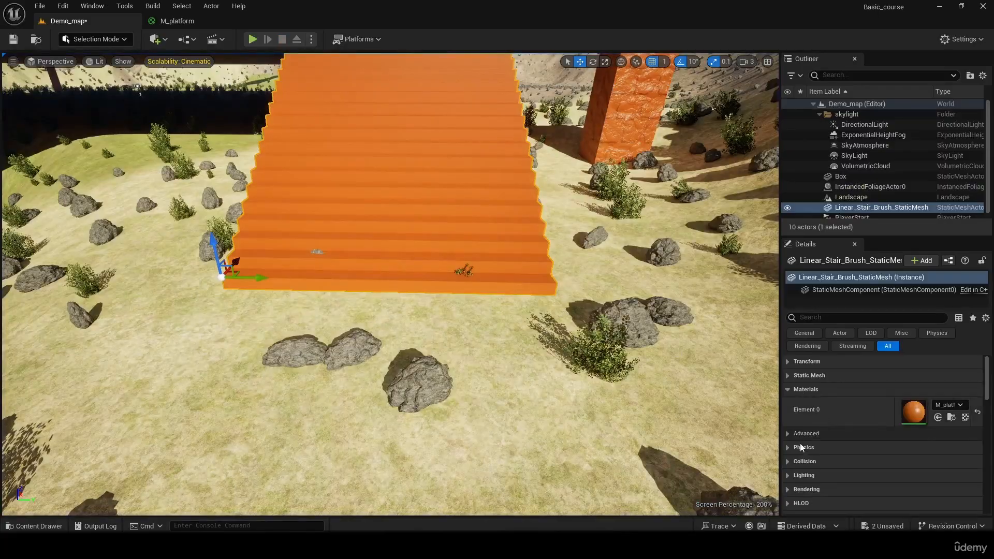
- Set the stair mesh's Collision Presets to BlockAll
left_click(809, 462)
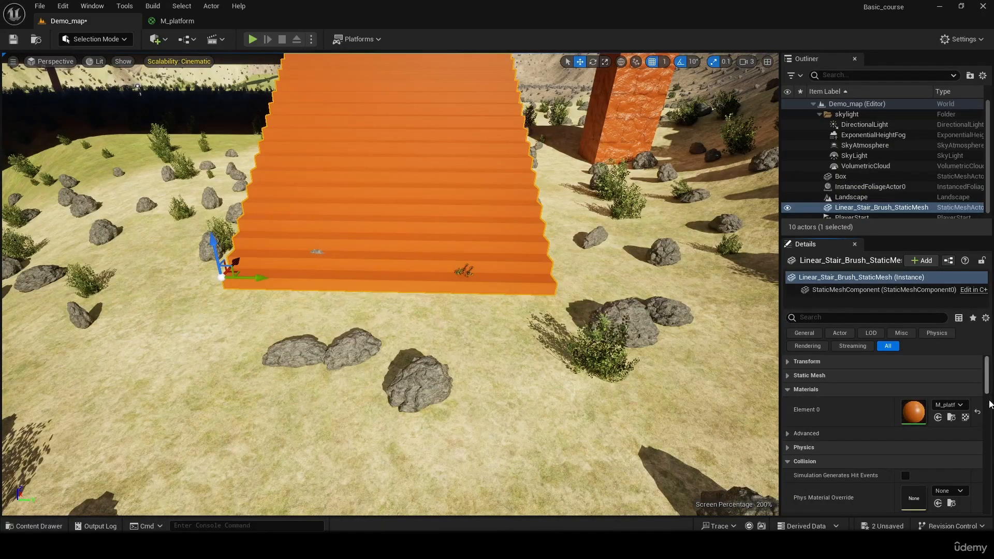
scroll(990, 404, "down", 5)
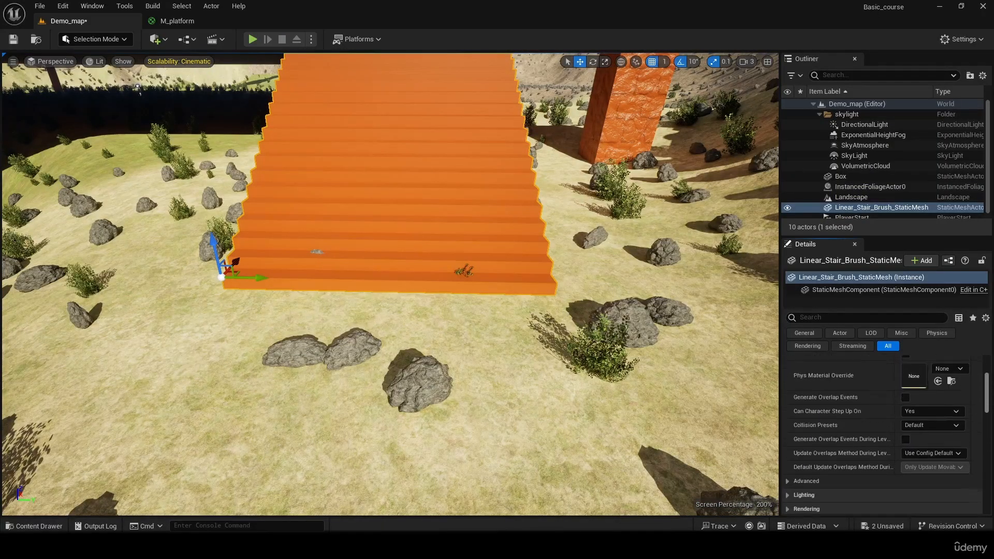
scroll(884, 435, "up", 1)
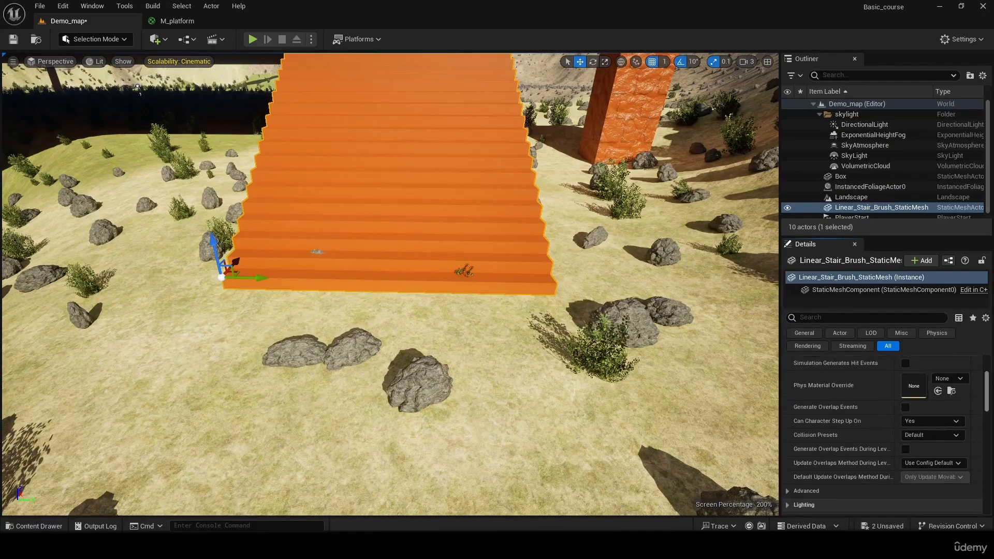
left_click(960, 436)
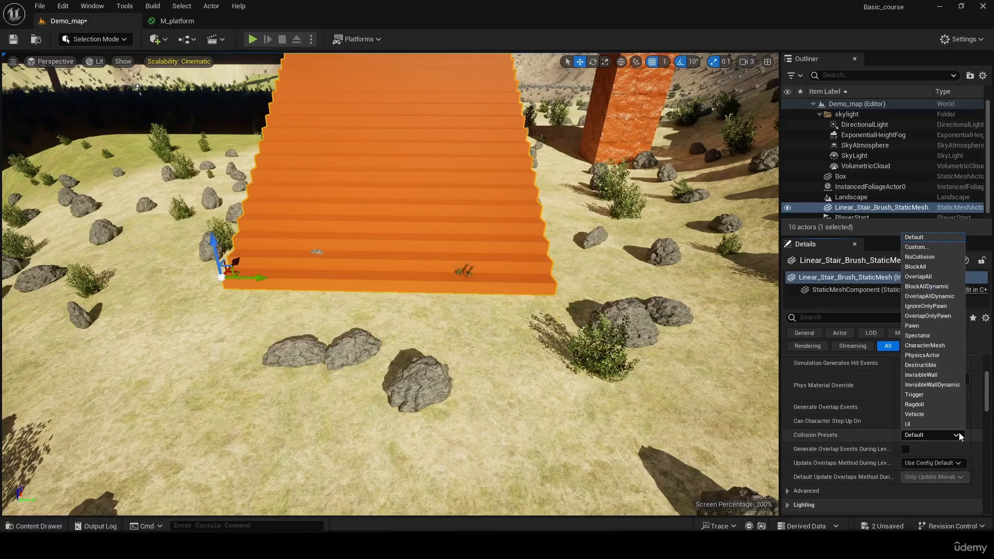
left_click(935, 267)
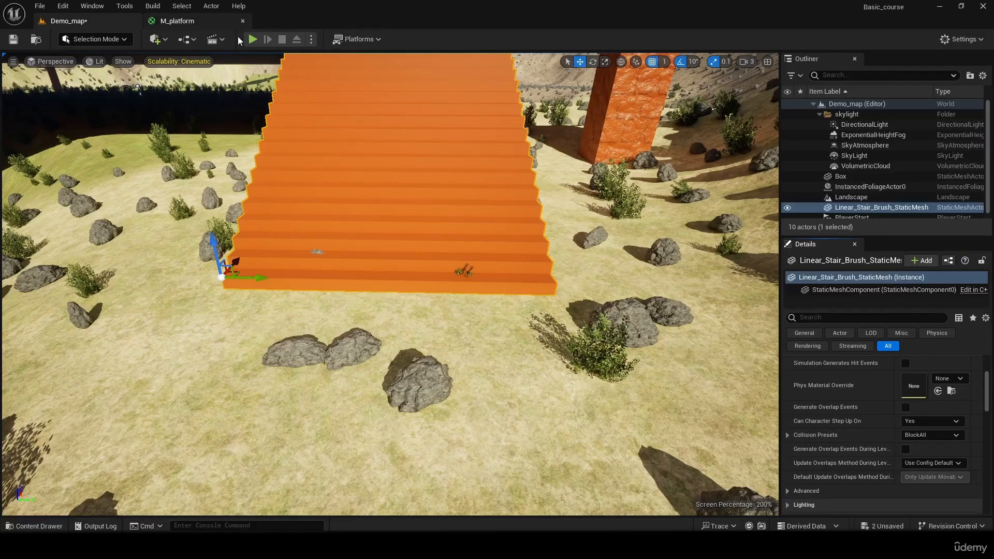
- Play-test the level again, running along the platform onto the top of the stairs to check their collision, and end the session
left_click(249, 41)
left_click(524, 185)
key("w")
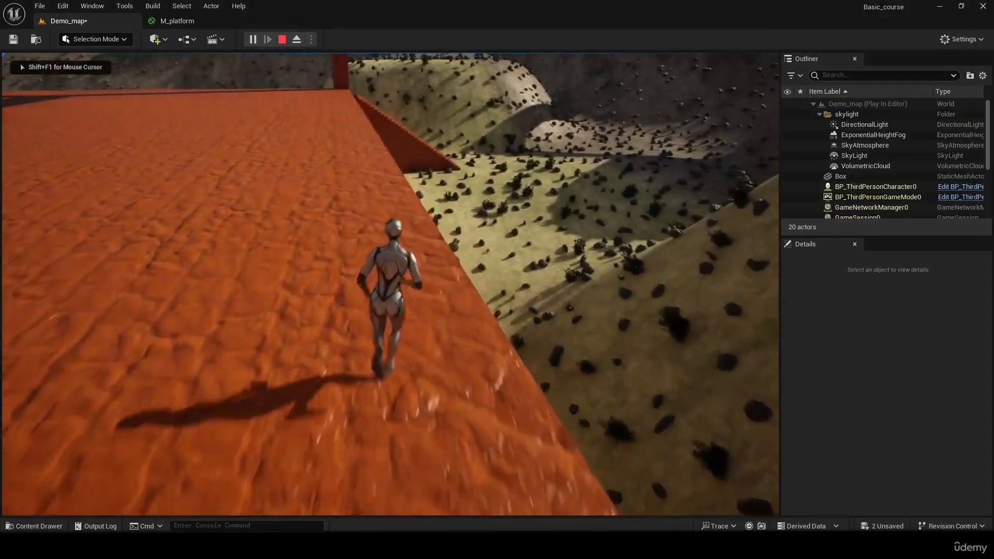
key("w")
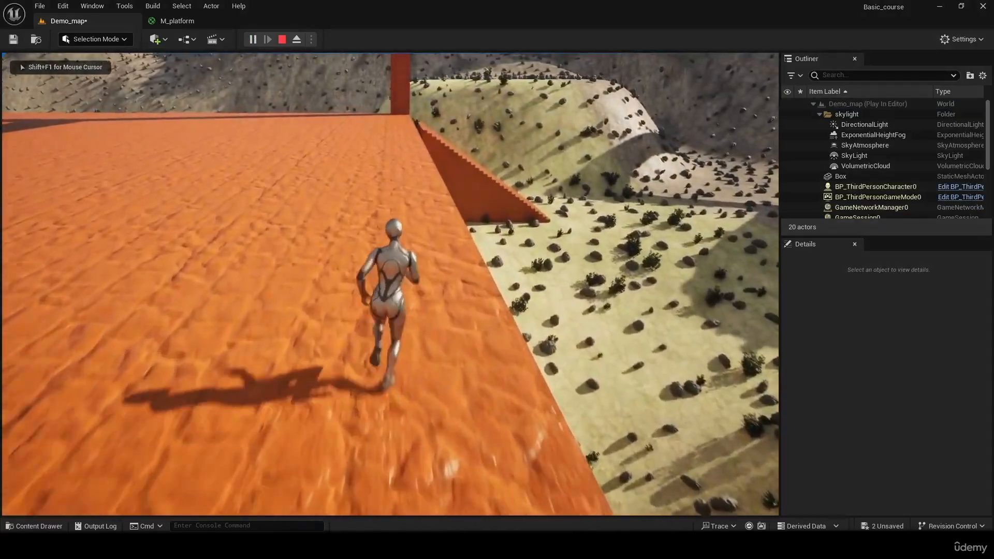
key("w")
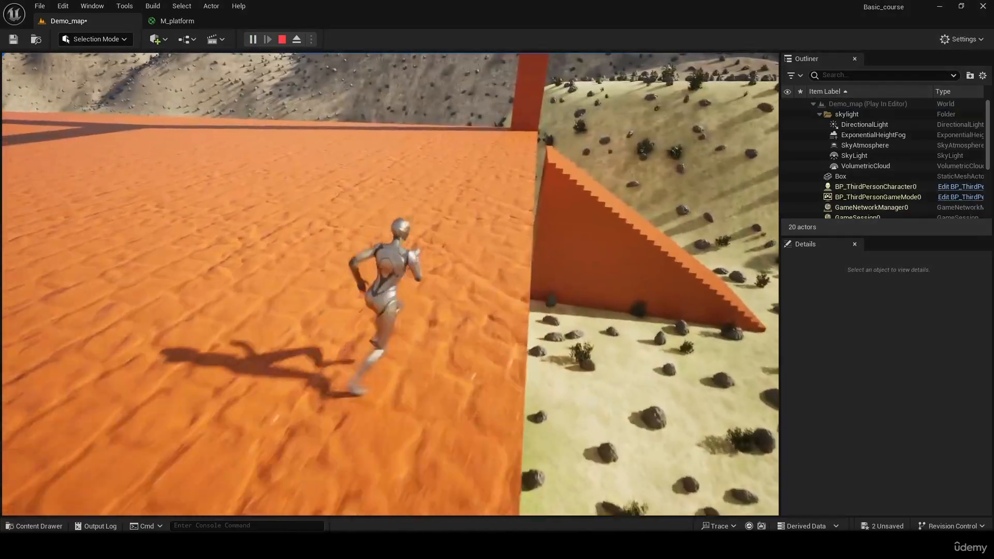
key("w")
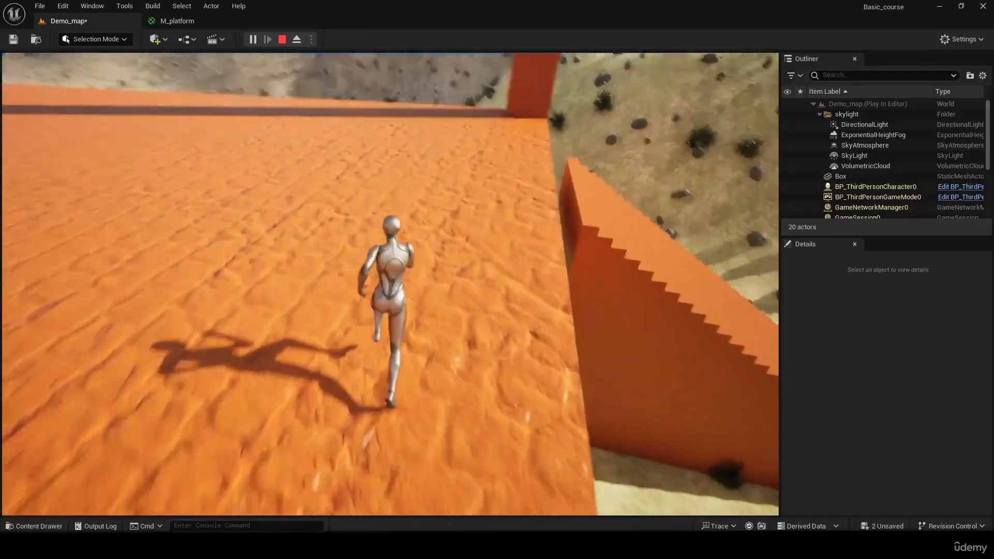
key("w")
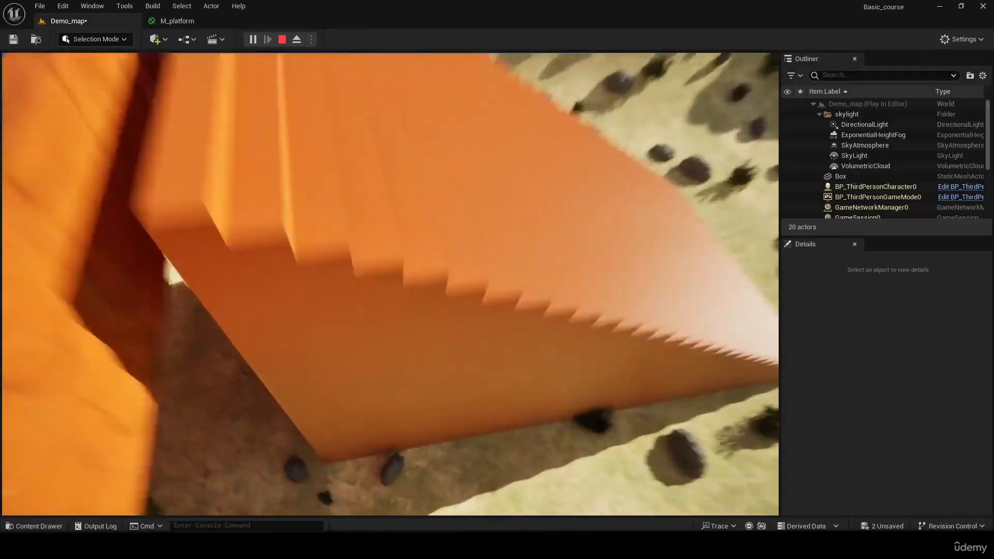
key("s")
key("Escape")
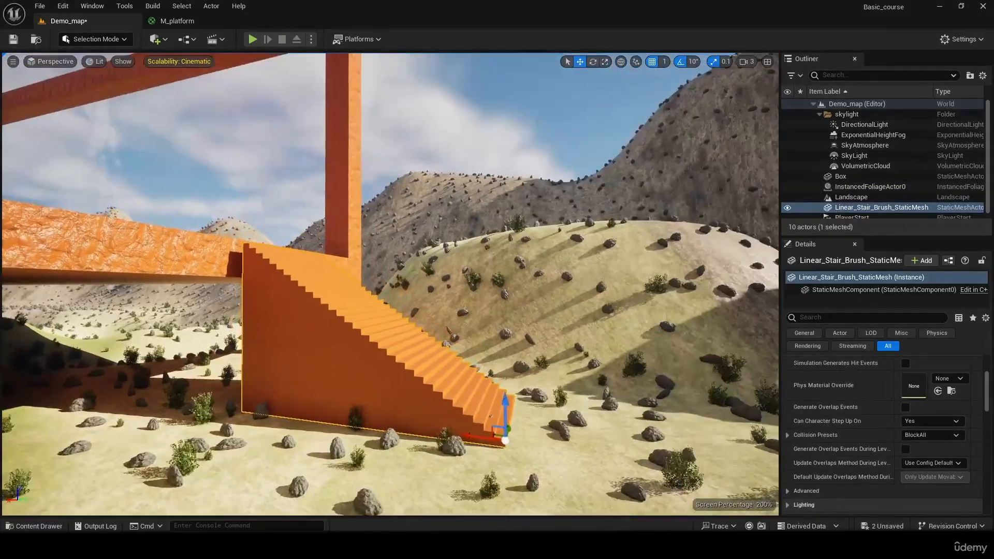
right_click_drag(538, 346, 525, 374)
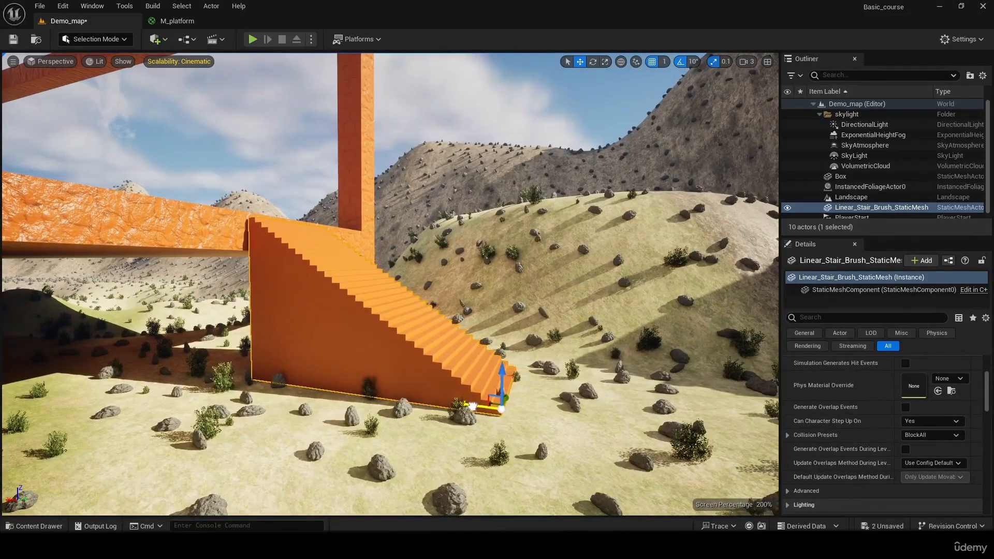
right_click_drag(512, 310, 386, 324)
key("w")
key("s")
right_click_drag(506, 328, 560, 365)
left_click(120, 40)
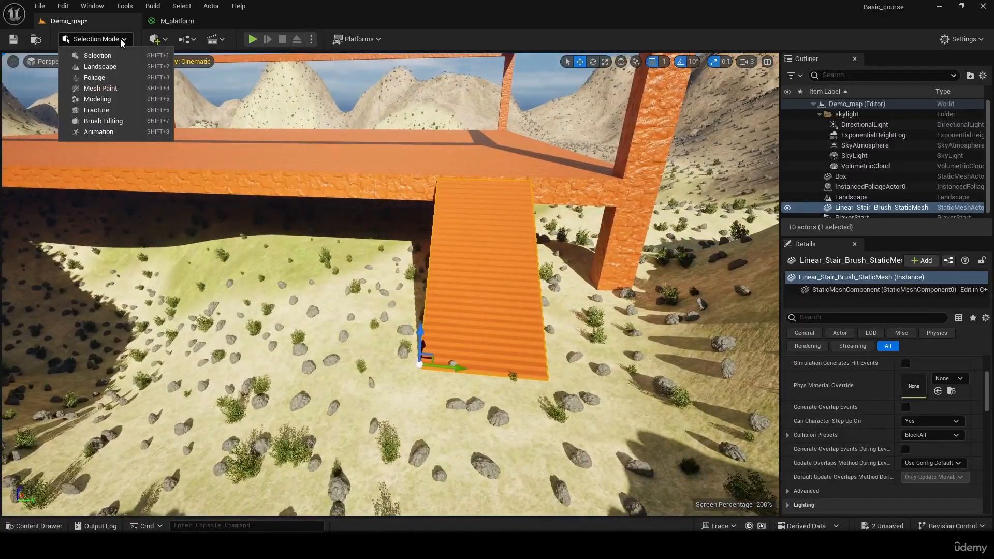
left_click(192, 40)
left_click(181, 41)
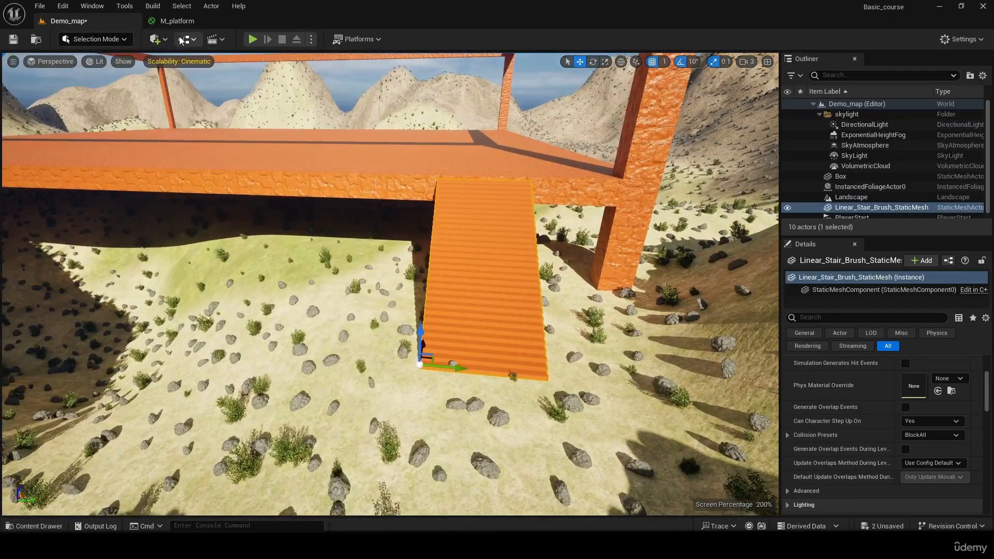
- Check the platform and stairs in the level's Player Collision view mode, and return to Lit
left_click(99, 63)
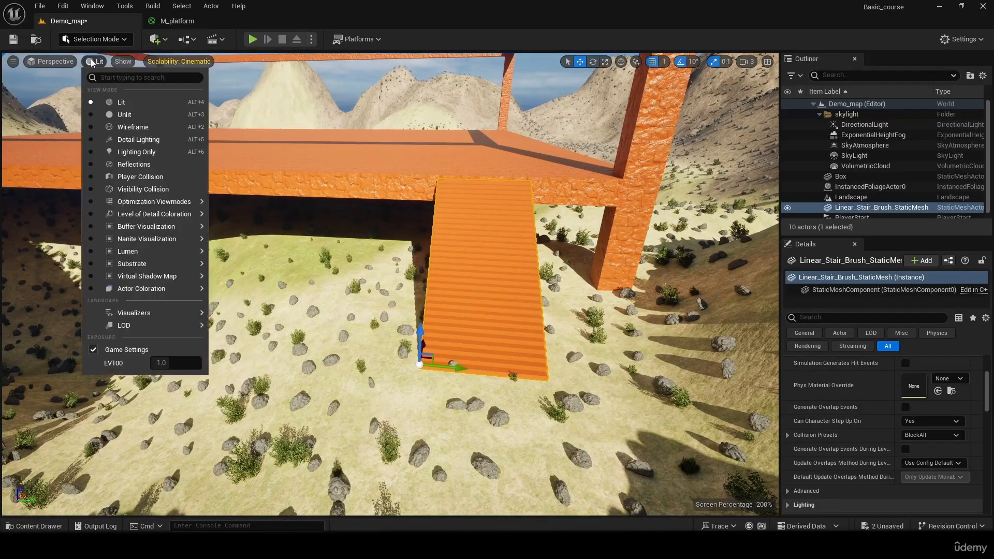
left_click(147, 181)
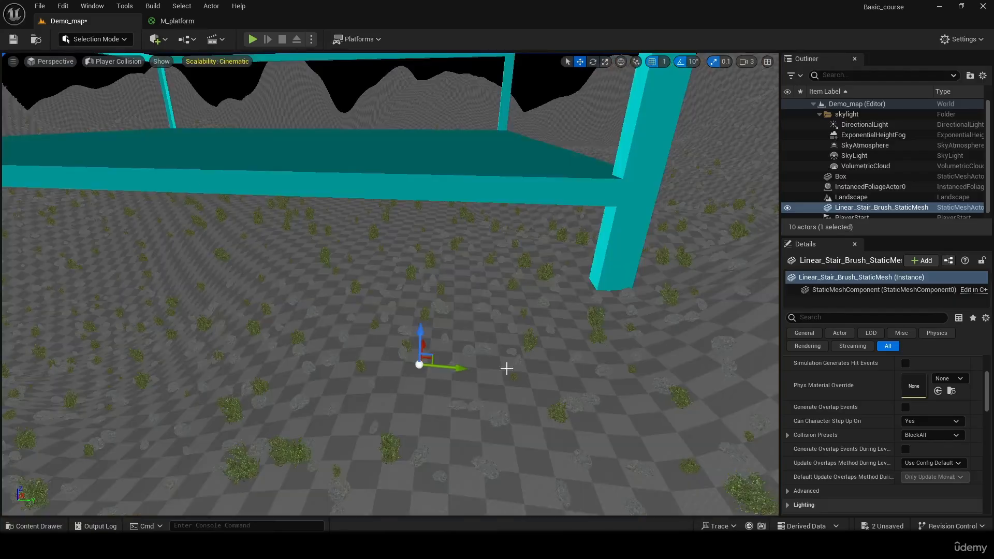
left_click(134, 63)
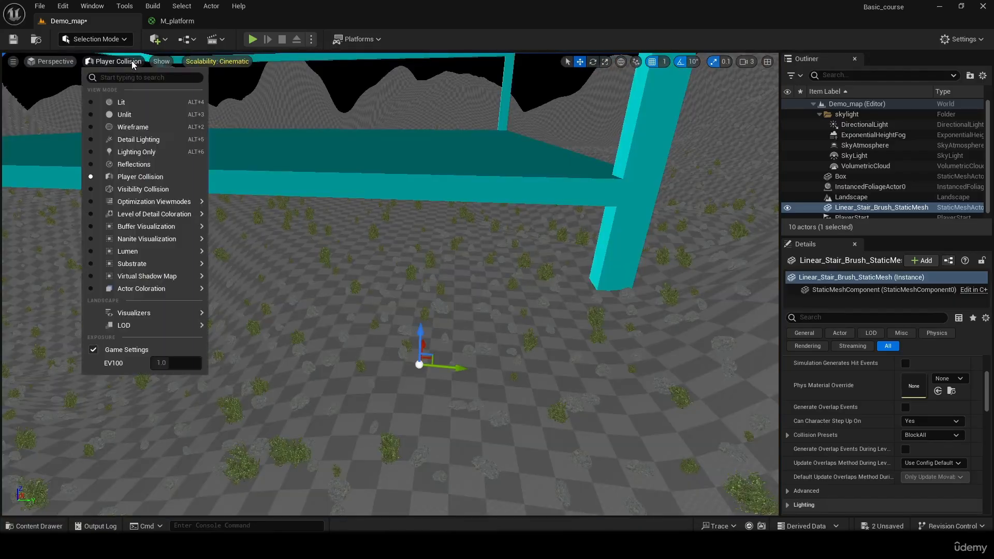
left_click(129, 104)
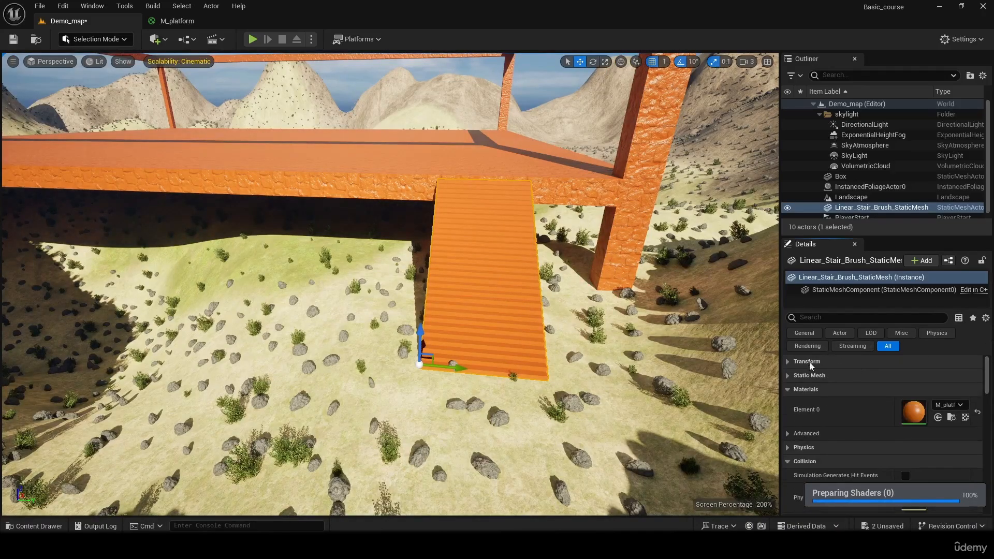
- Open the stair actor's assigned static mesh, Linear_Stair_Brush_StaticMesh, in the mesh editor with the whole staircase in view
left_click(789, 376)
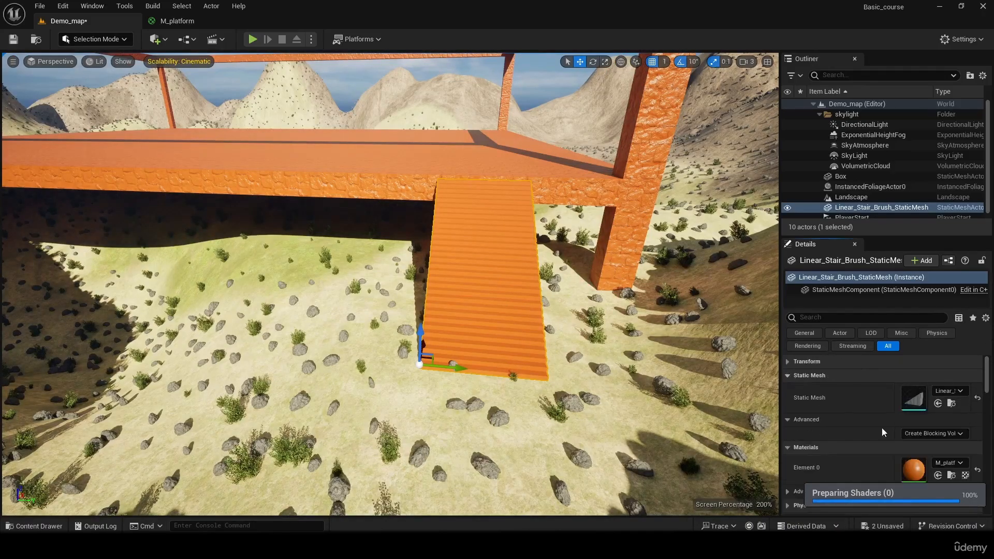
double_click(910, 398)
left_click_drag(501, 237, 681, 270)
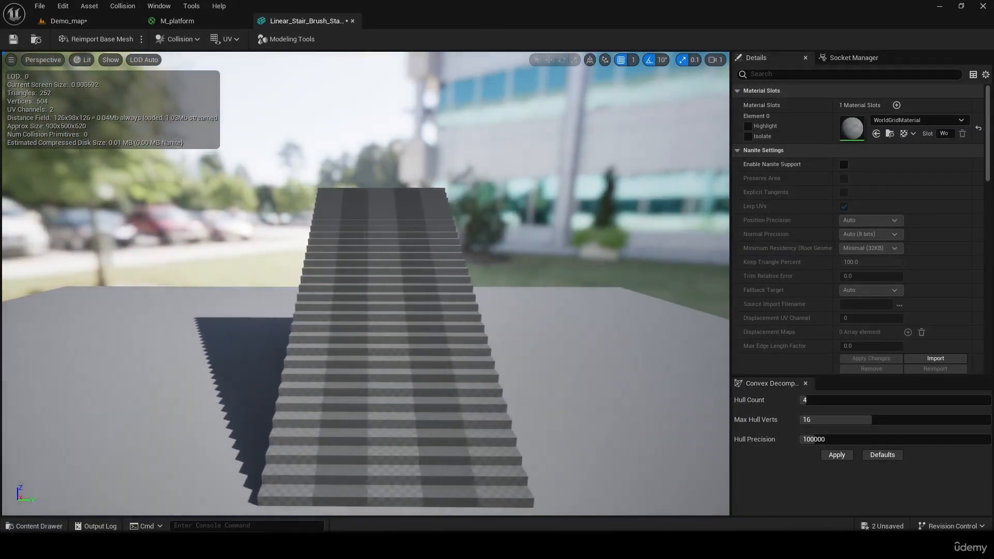
- Inspect the stair mesh in Player Collision view mode, look over the available collision options, and return to Lit
left_click(83, 60)
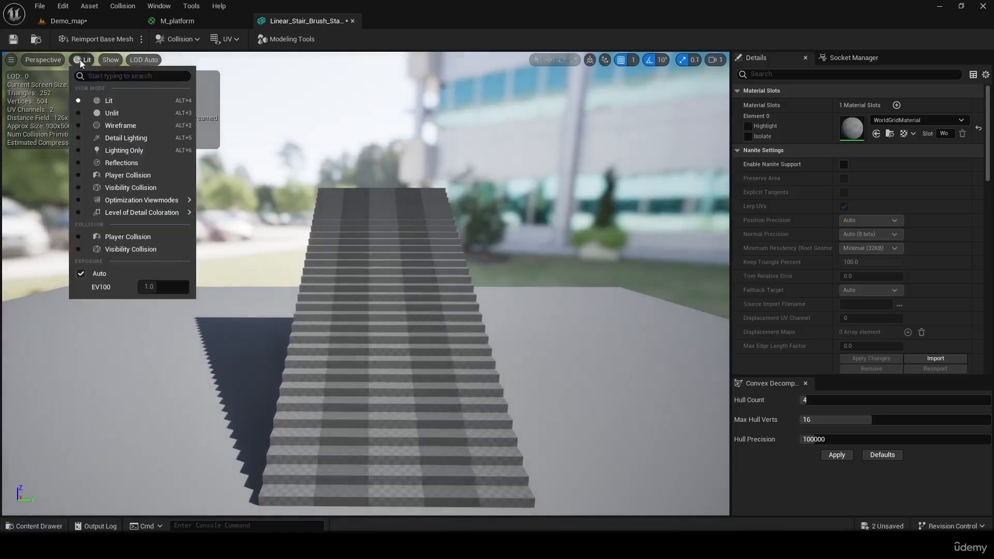
left_click(145, 177)
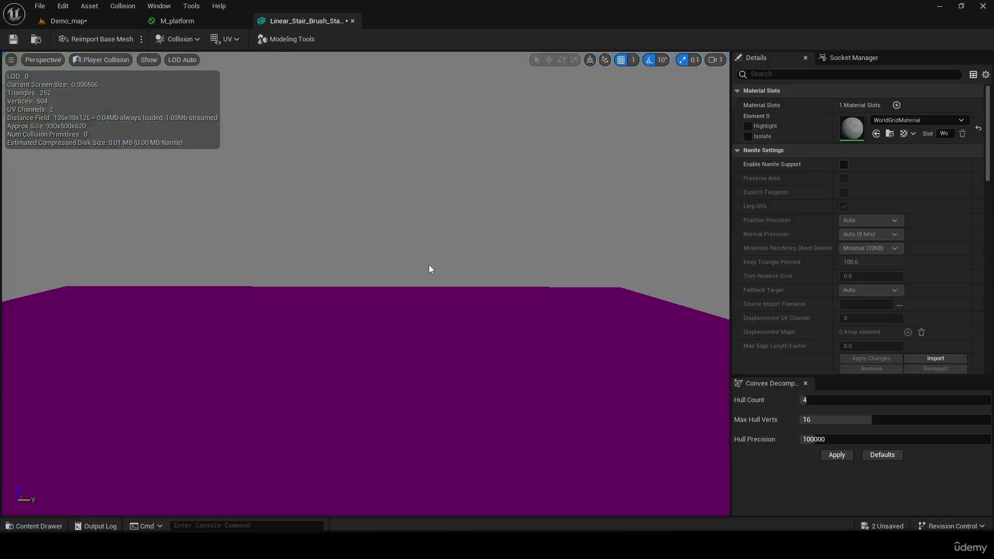
left_click(192, 39)
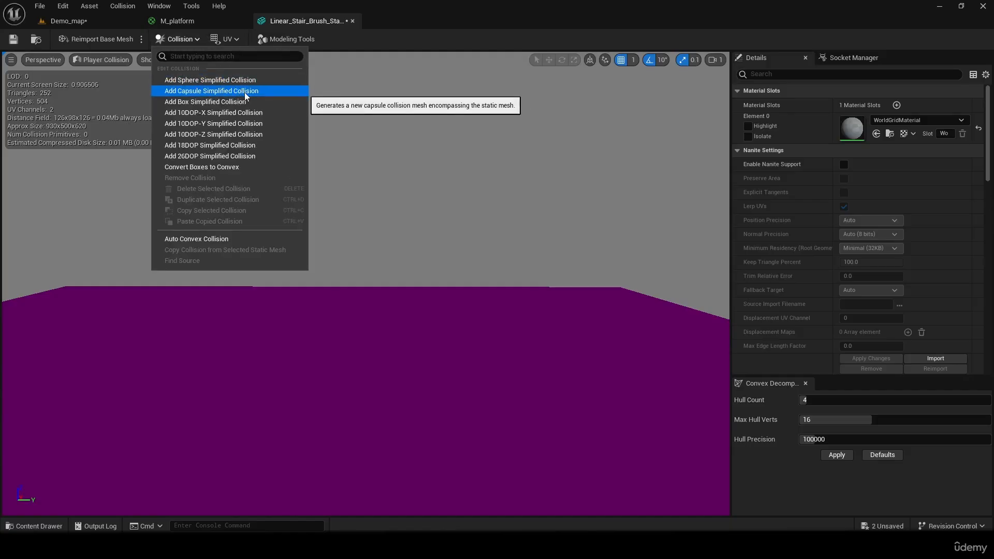
left_click(107, 58)
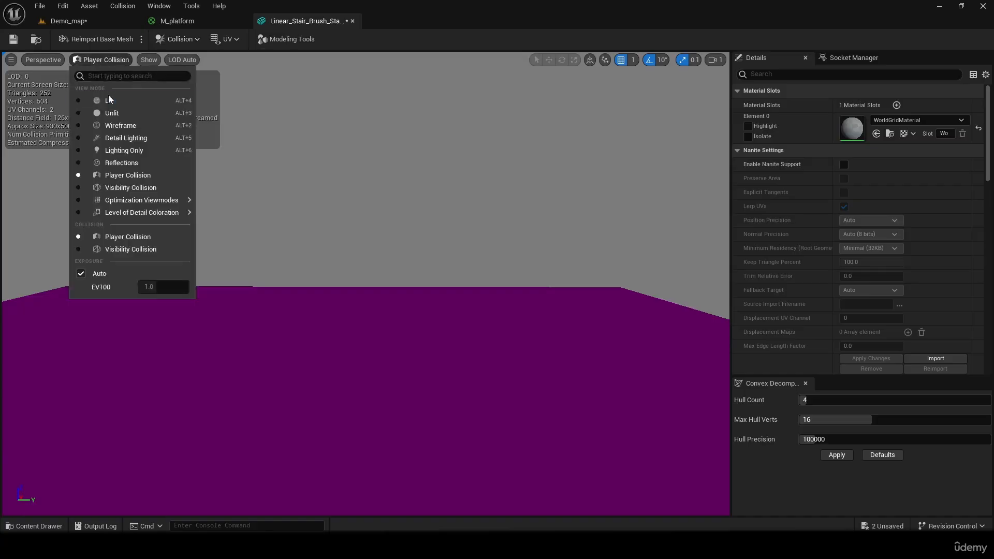
left_click(108, 98)
- Add a box simplified collision to the stair mesh, check its extent from the side, and save the asset
left_click(177, 40)
left_click(205, 106)
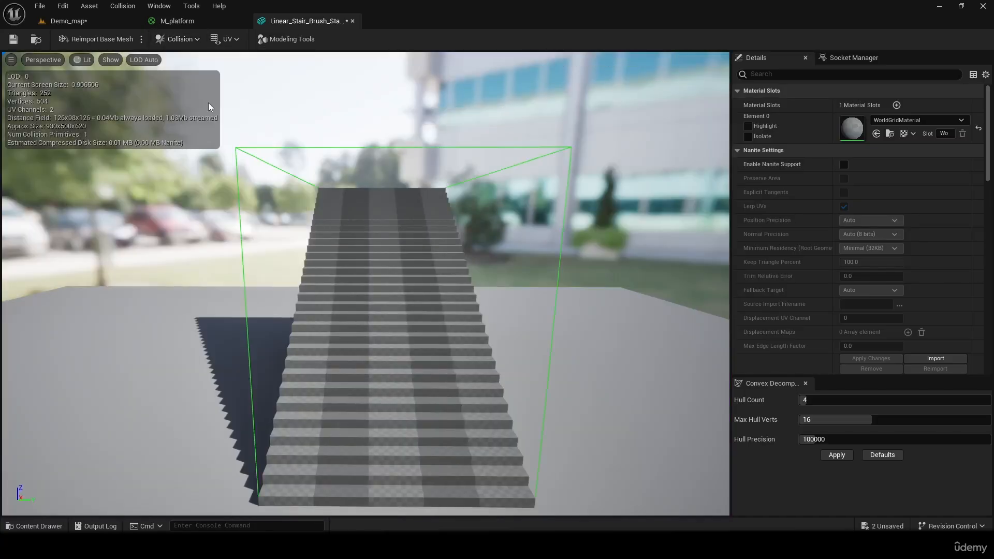
right_click_drag(209, 107, 422, 110)
key("a")
right_click_drag(422, 194, 398, 182)
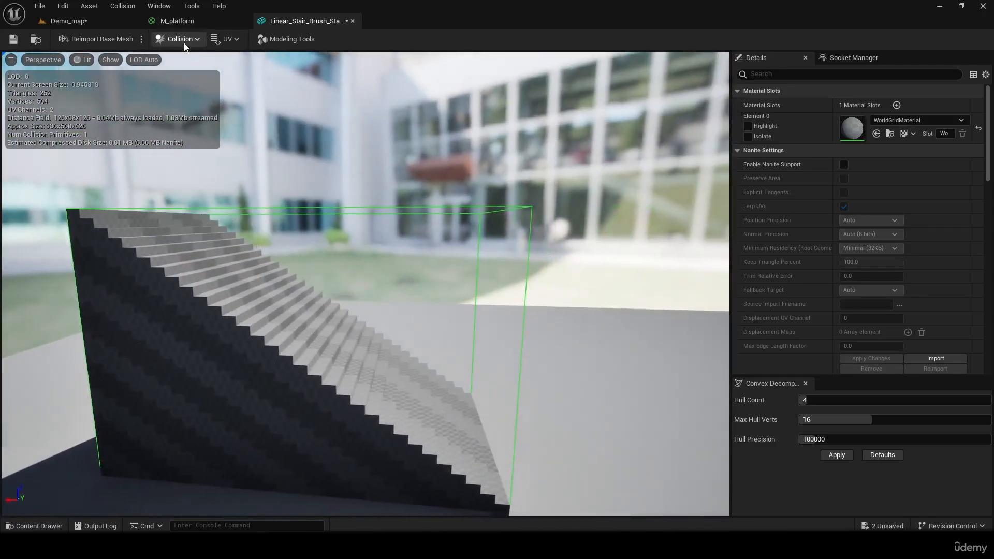
left_click(13, 39)
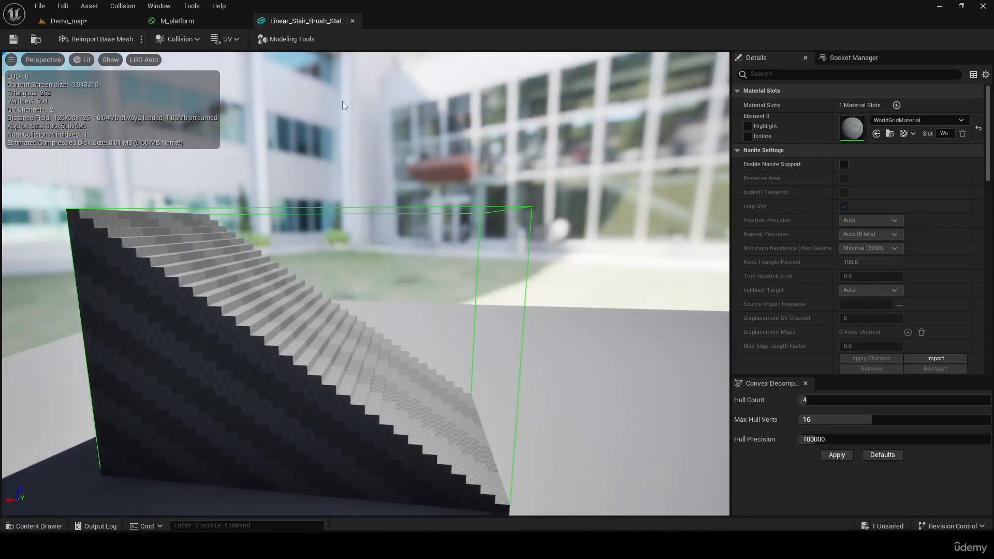
- Return to Demo_map and play-test the level, running the character off the platform past the stairs onto the terrain
left_click(104, 23)
right_click_drag(500, 321, 486, 314)
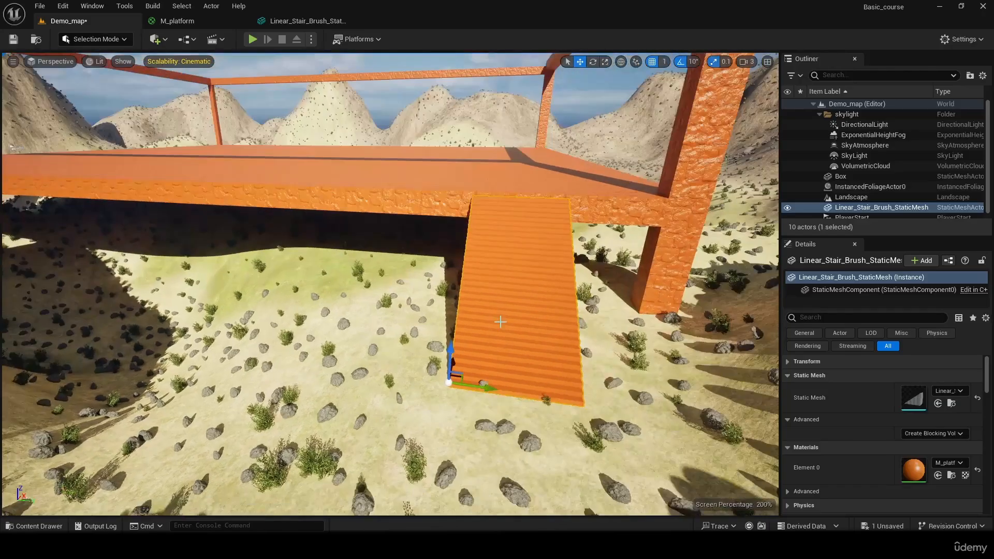
right_click_drag(200, 181, 195, 178)
left_click(145, 158)
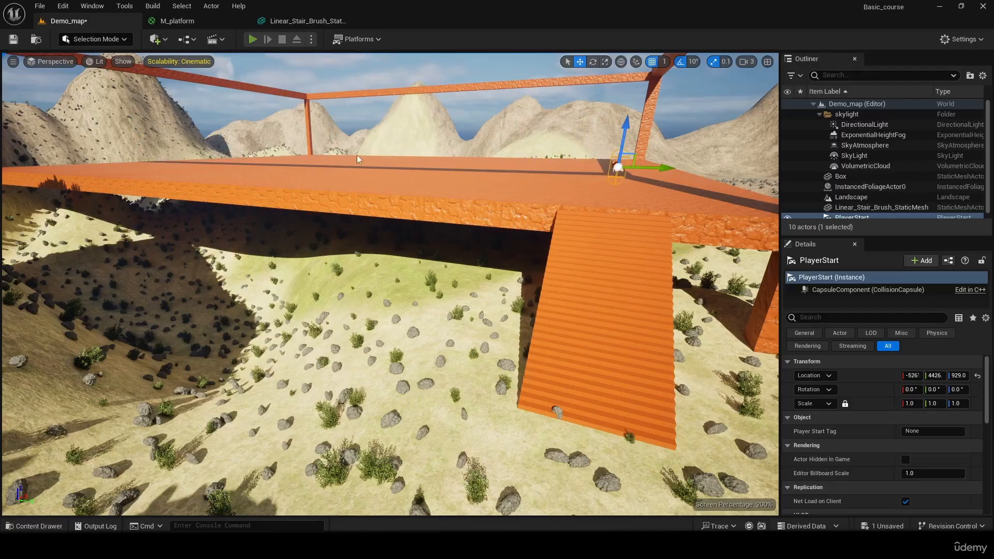
left_click(253, 39)
key("w")
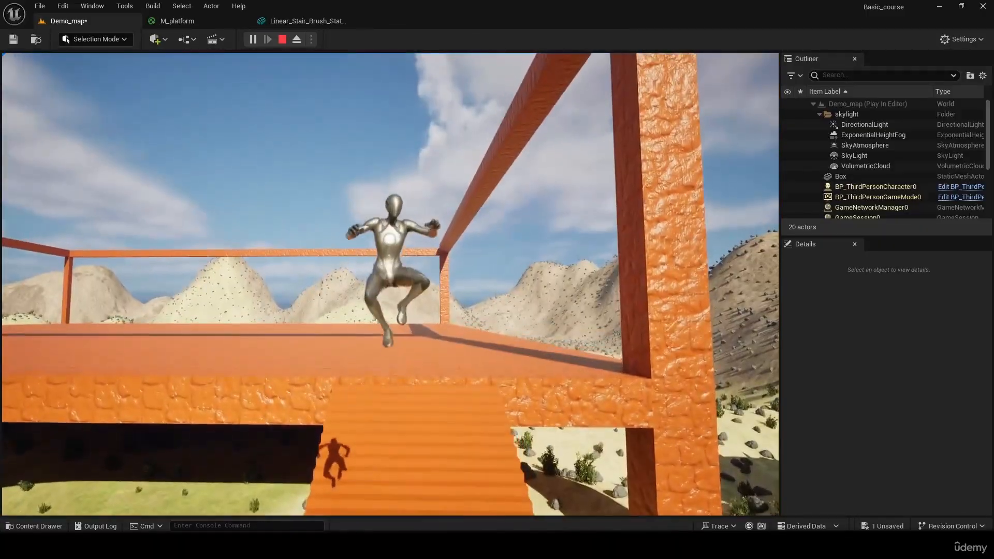
key("d")
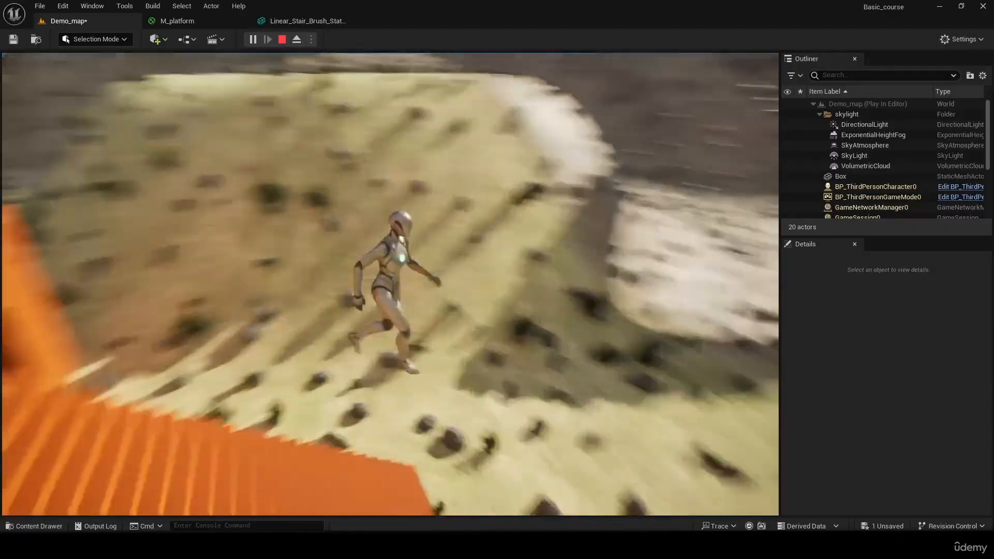
key("space")
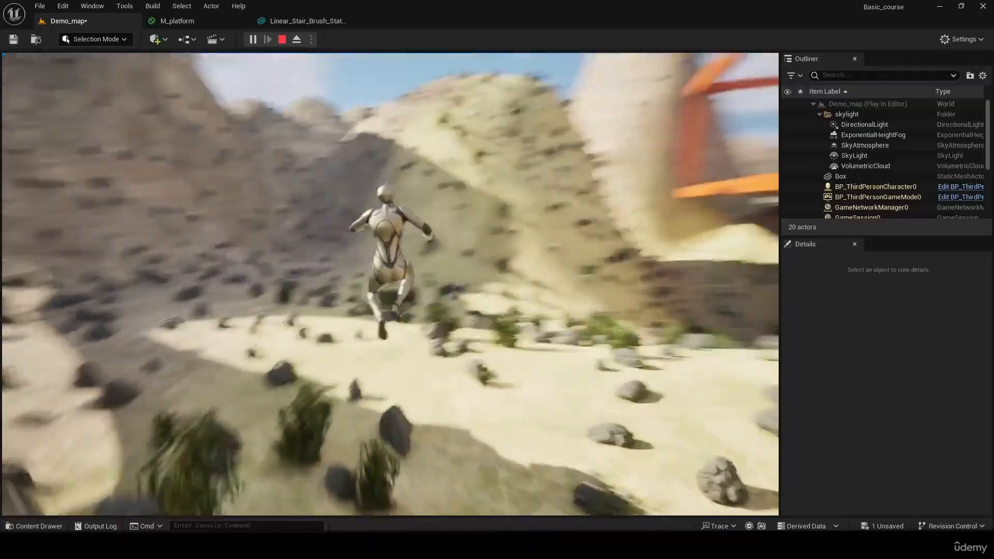
key("w")
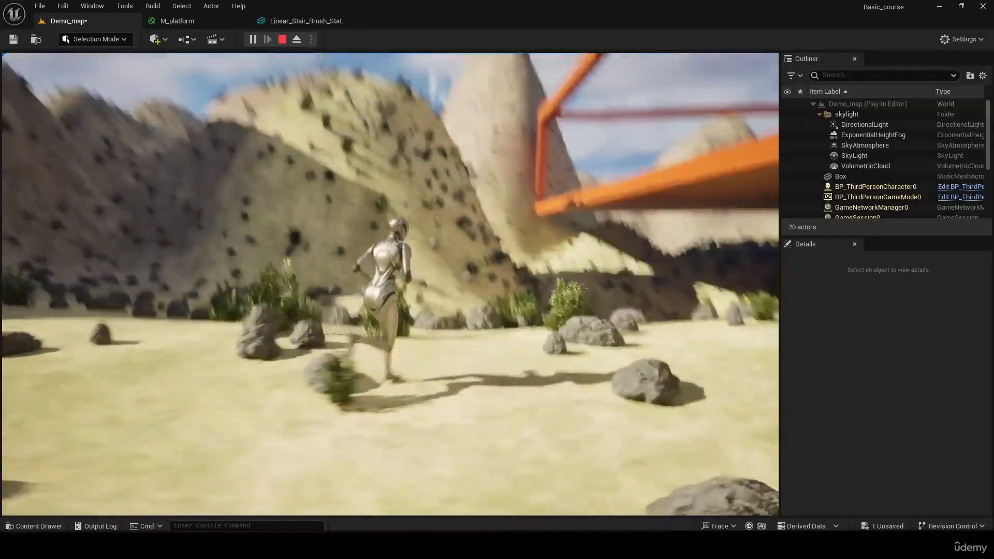
- Run and jump the character against the front and side of the stairs to test the box collision, and end the session
key("a")
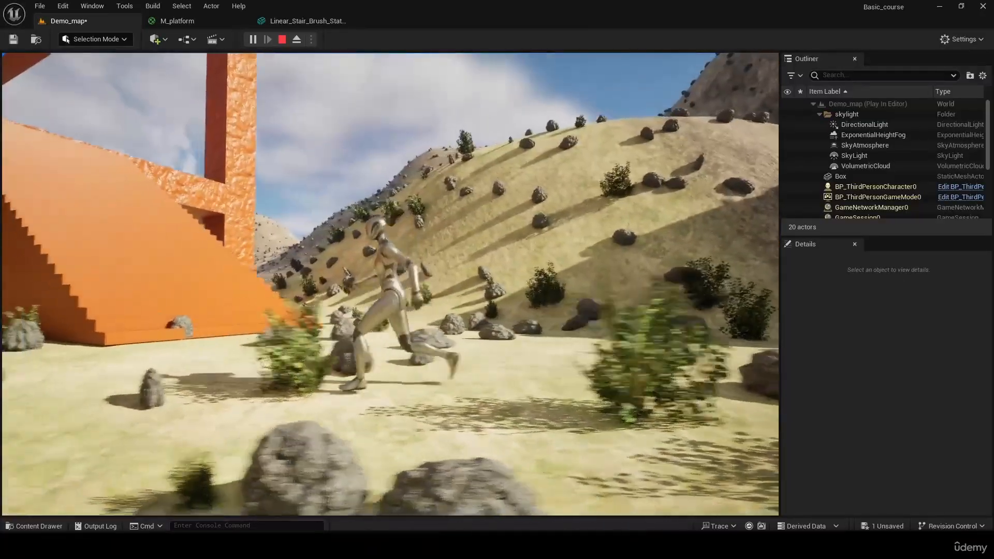
key("space")
key("w")
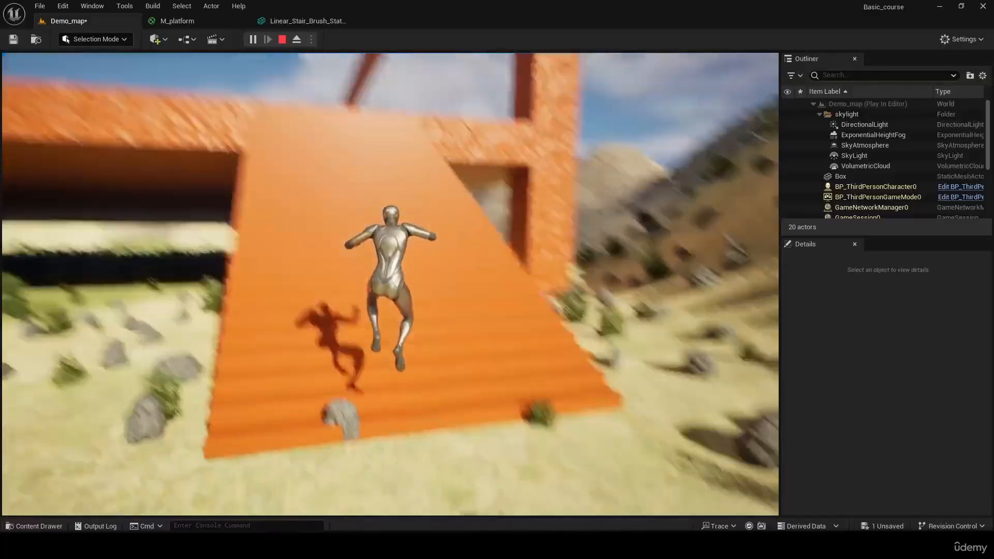
key("s")
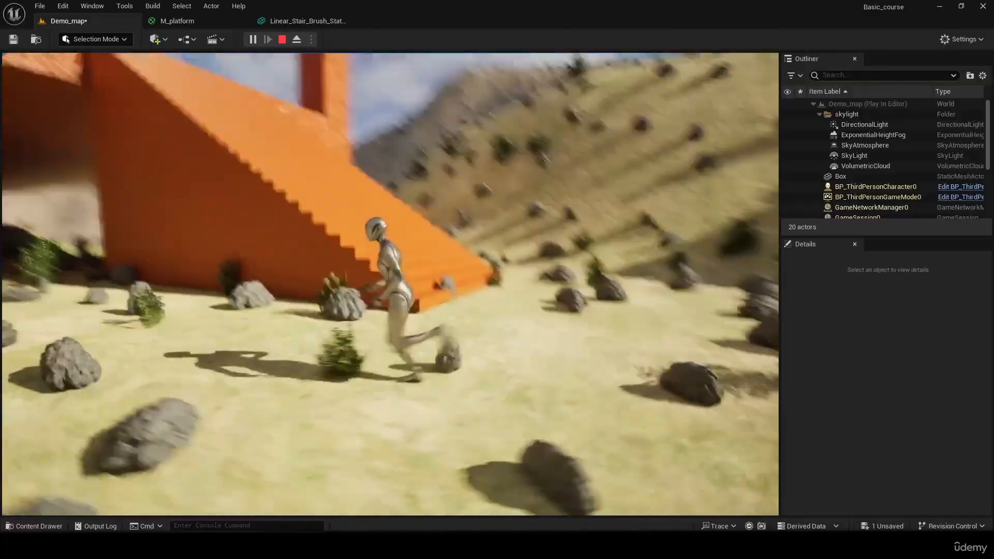
key("w")
key("space")
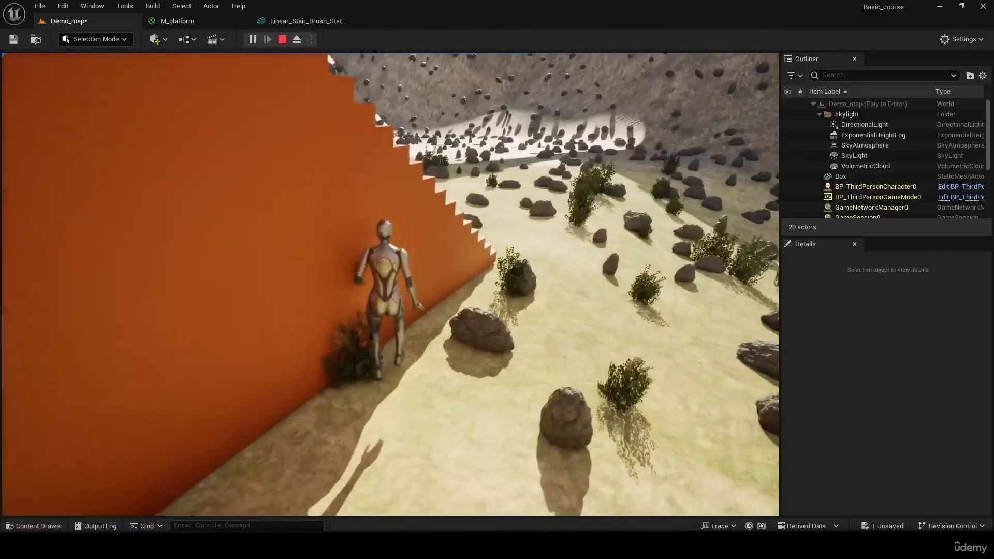
key("space")
key("w")
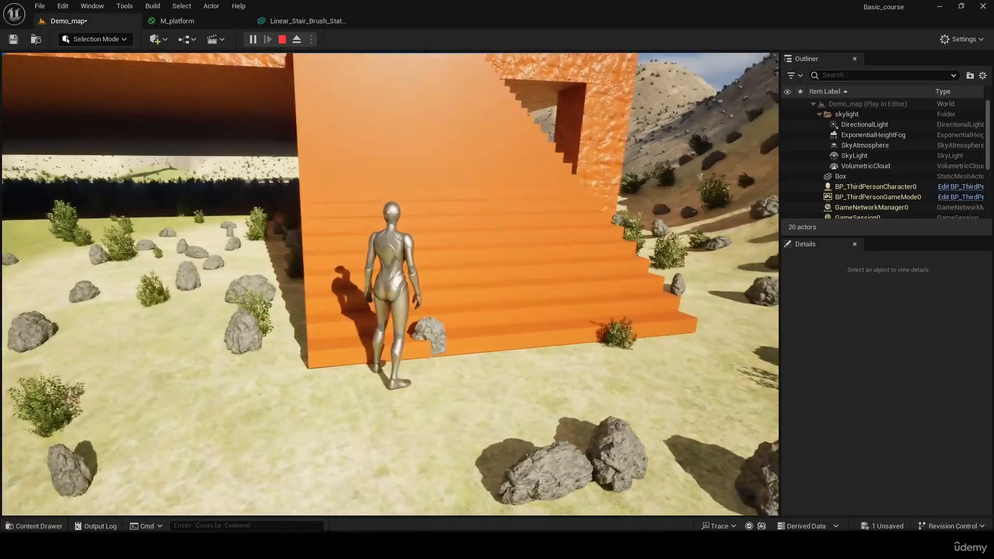
key("w")
key("w")
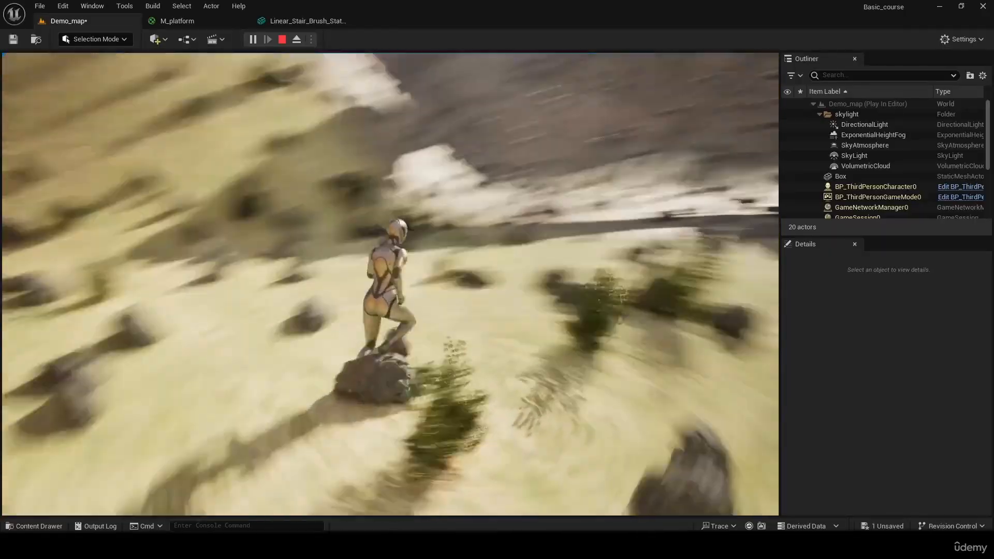
key("w")
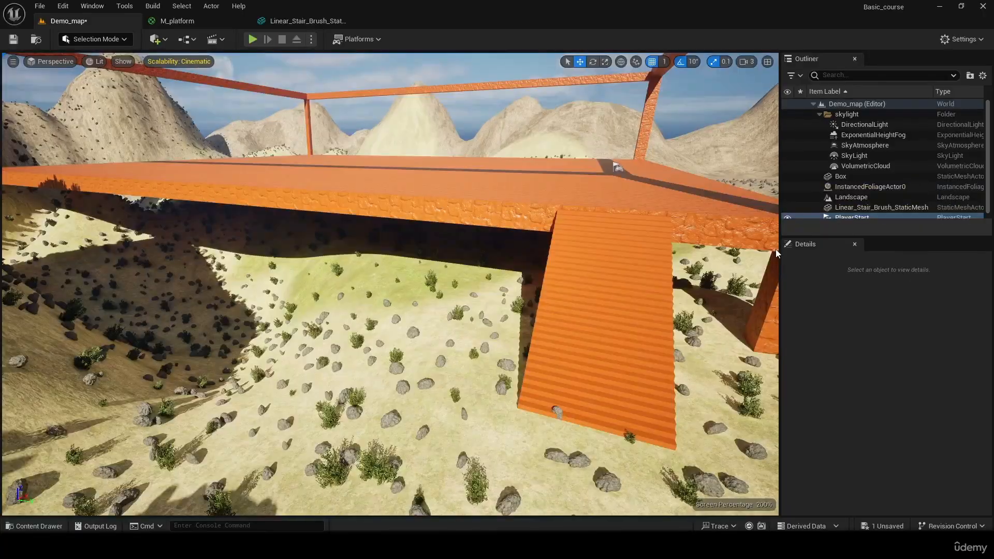
key("Escape")
- Return to the stair mesh asset, remove its box collision, and show the mesh details again
left_click(303, 22)
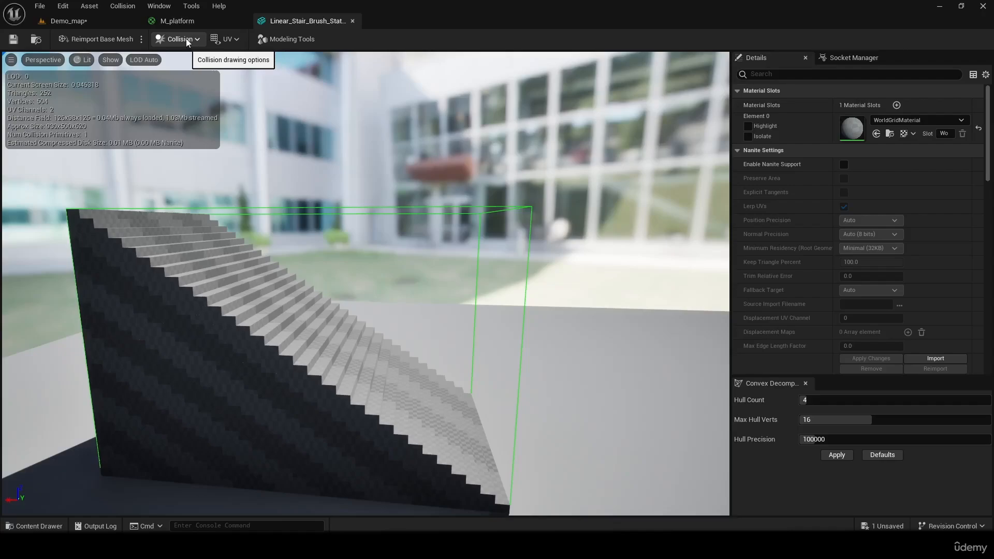
right_click_drag(537, 140, 506, 147)
scroll(506, 147, "up", 4)
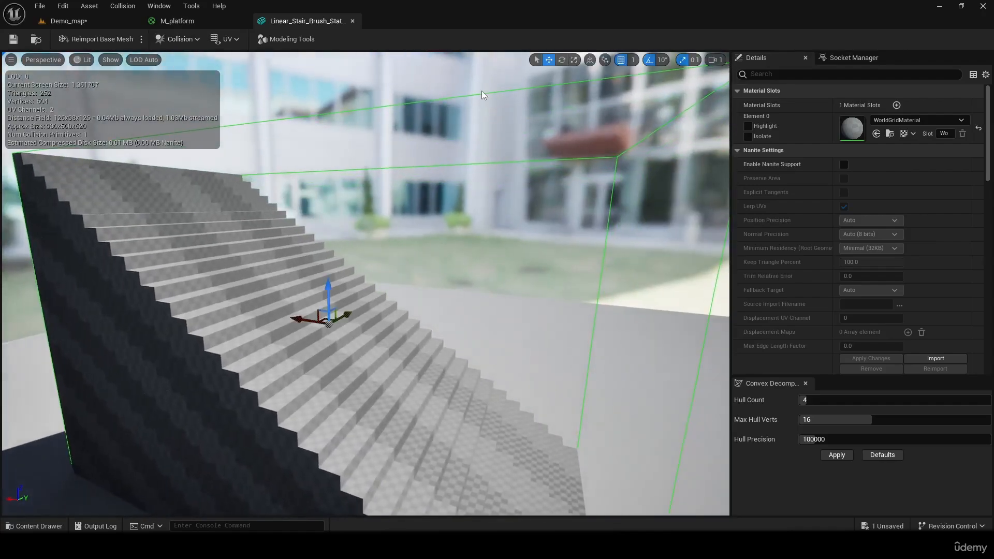
scroll(481, 92, "down", 4)
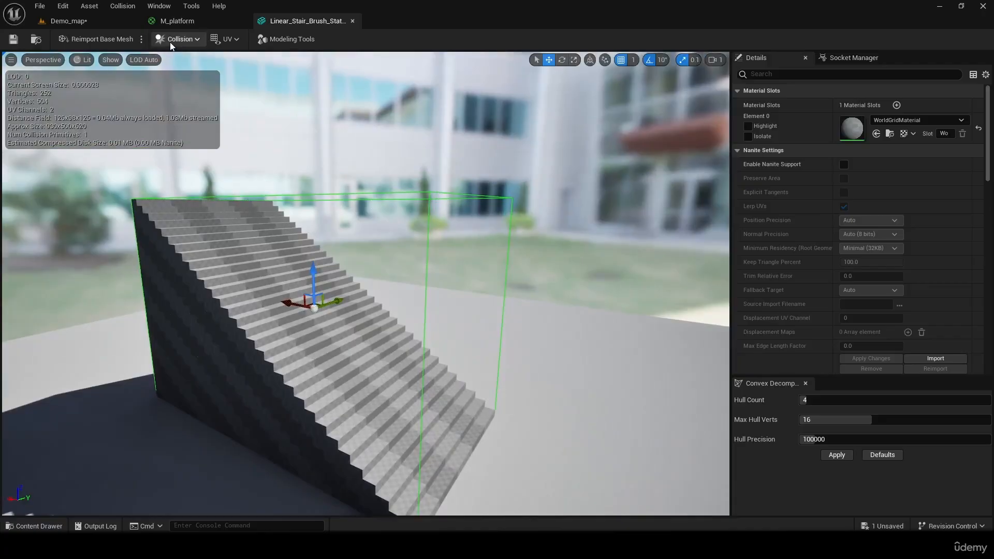
left_click(173, 41)
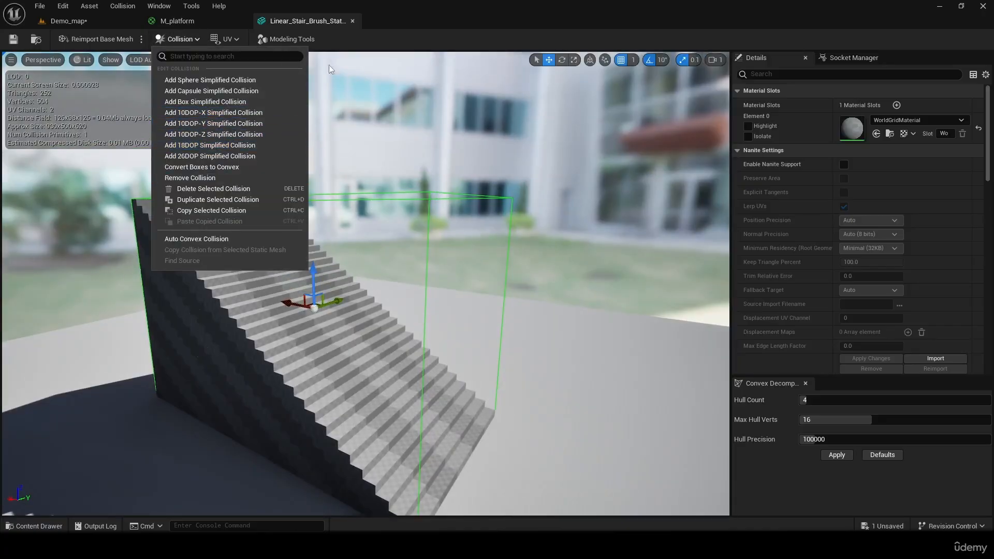
left_click(303, 43)
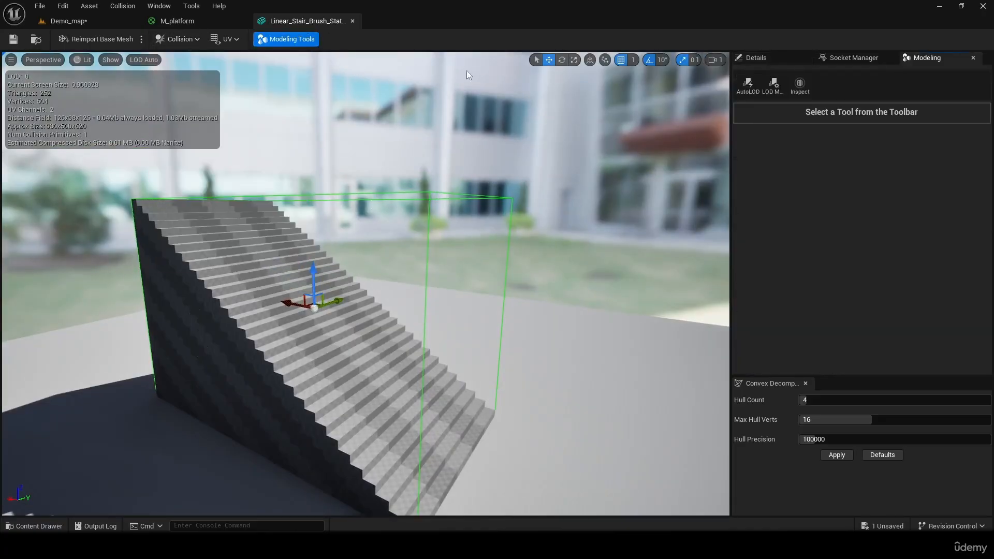
left_click(181, 40)
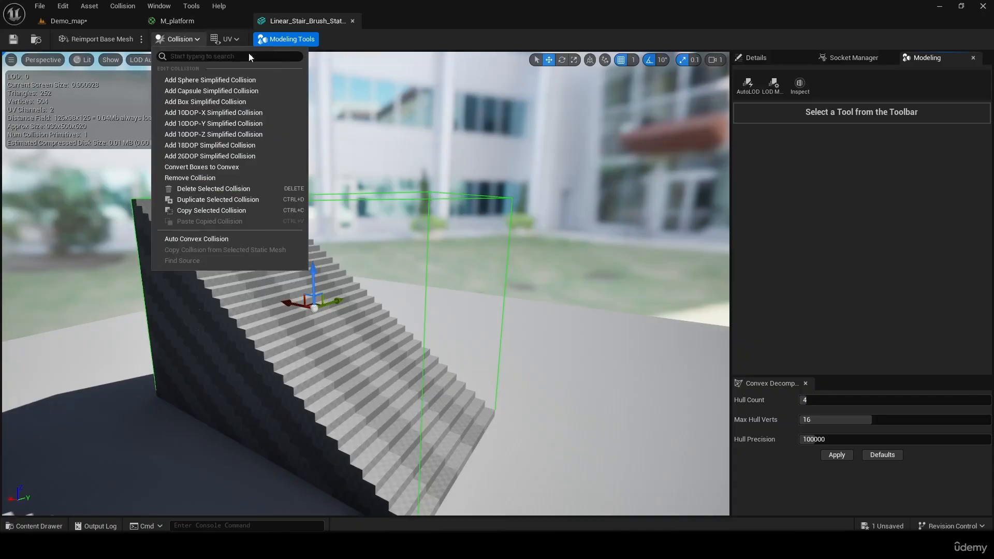
left_click(204, 178)
left_click(776, 57)
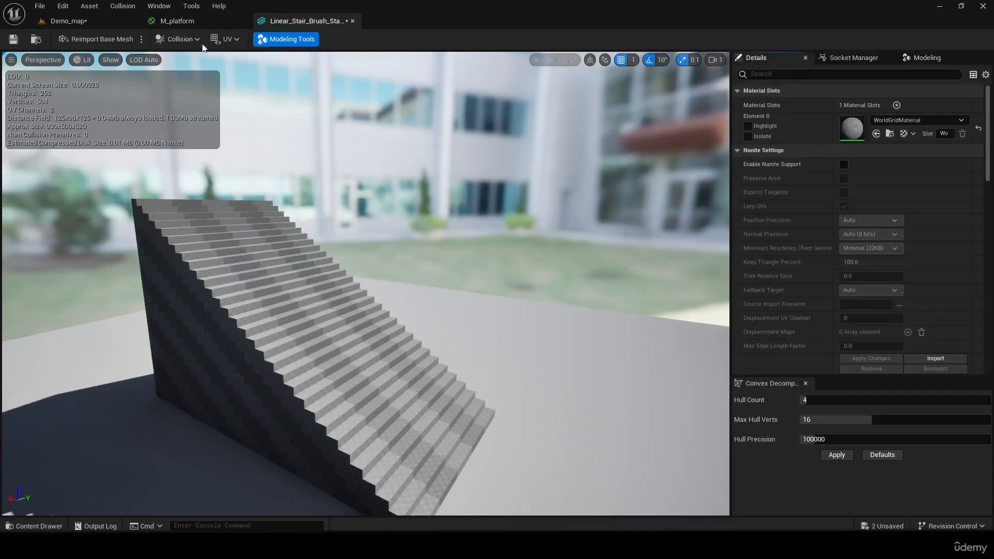
- Try to convert the stair mesh's box collision to convex and check the mesh from the front
left_click(177, 41)
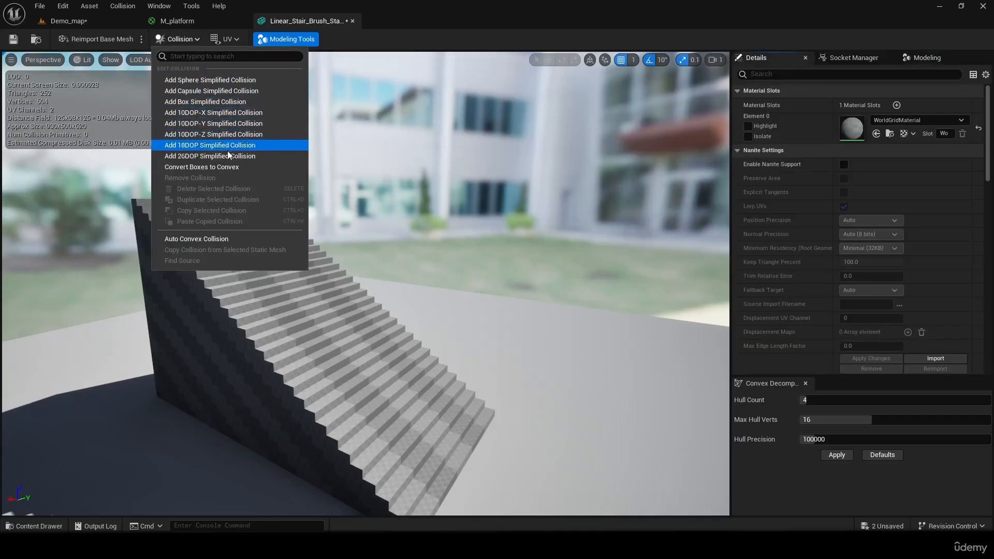
left_click(235, 168)
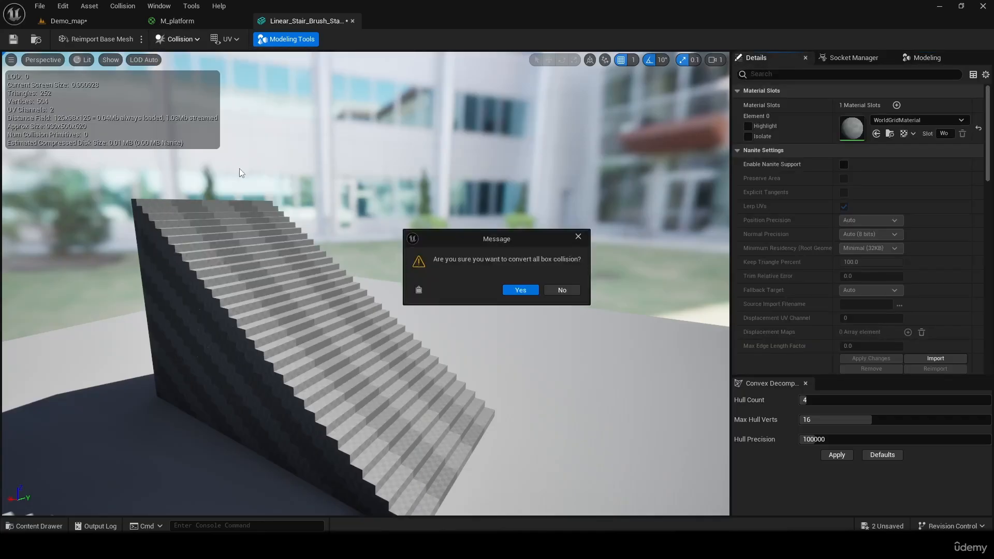
left_click(520, 293)
right_click_drag(528, 267, 492, 275)
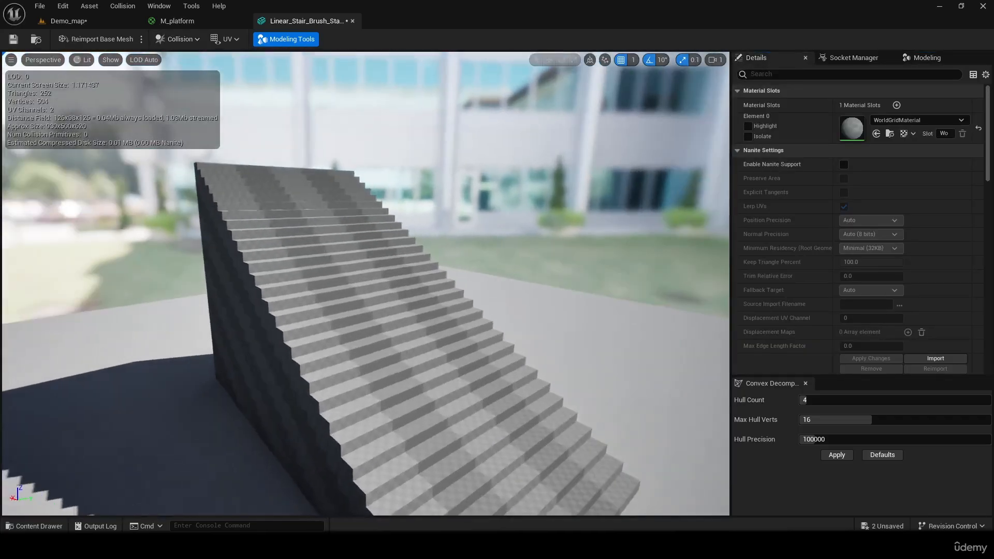
- Generate auto convex collision for the stair mesh with hull count 4, max hull verts 16 and hull precision 100000, and inspect the hull
left_click(199, 34)
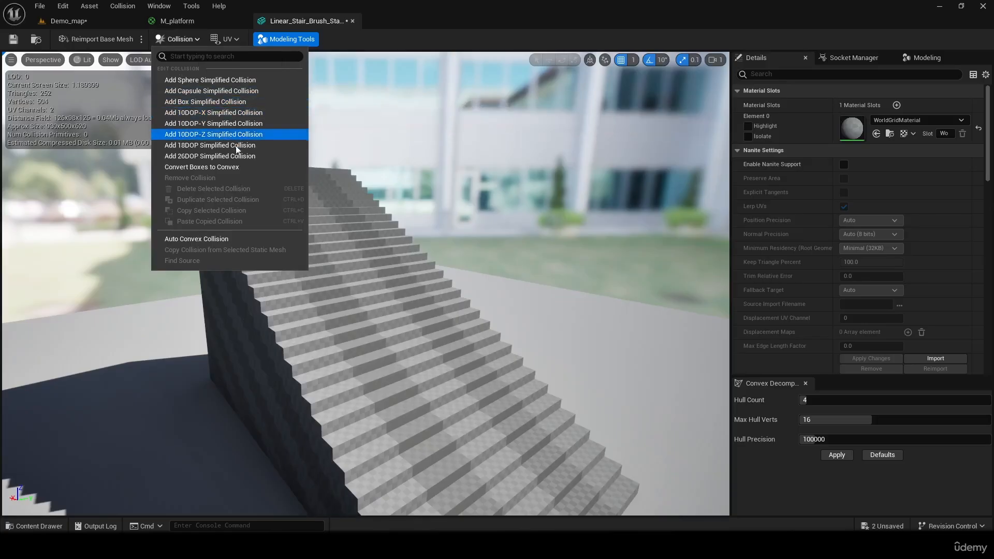
left_click(219, 241)
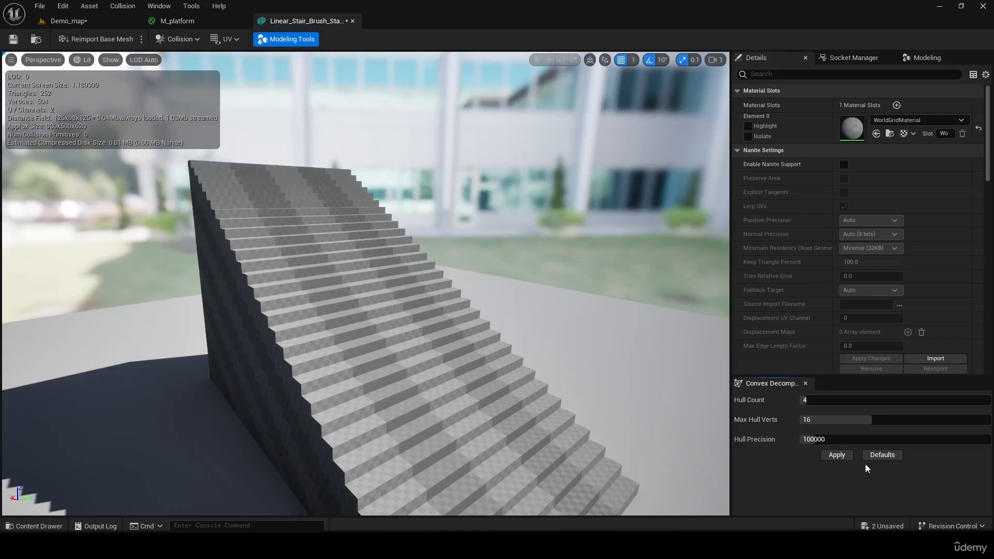
left_click(837, 456)
right_click_drag(366, 284, 442, 333)
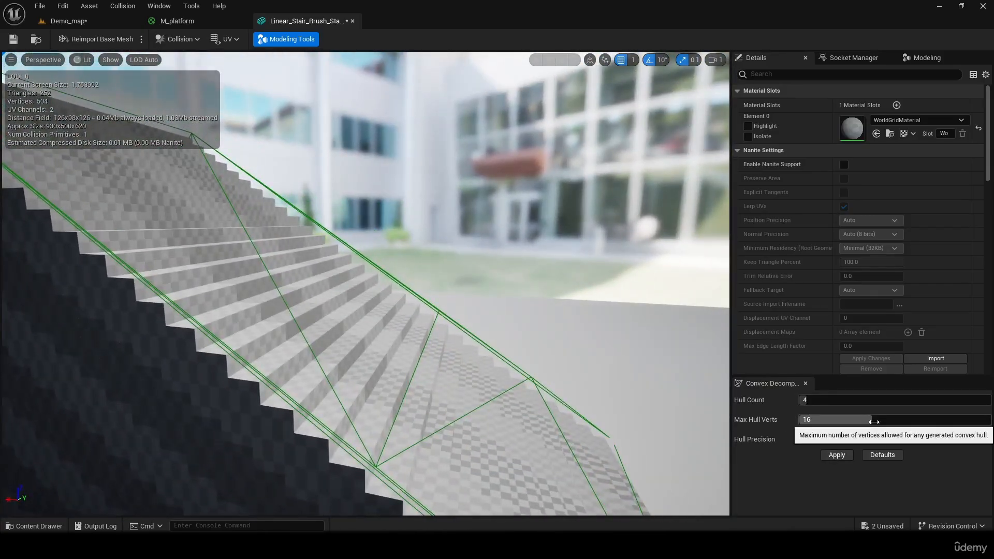
- Try simpler convex hulls on the stair mesh, with 8 max hull verts and with hull count 1 and 6 verts, viewing them from the sides
left_click(839, 458)
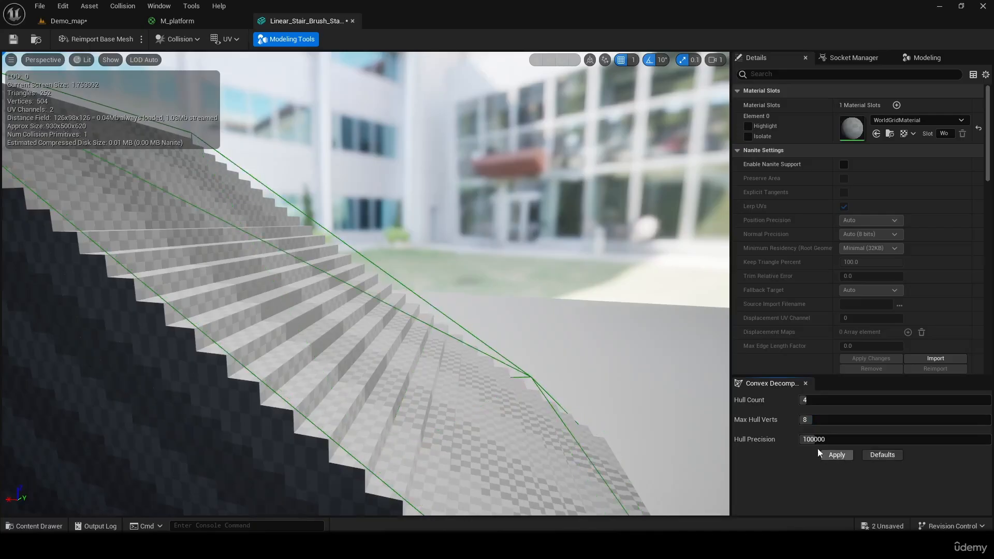
mouse_move(594, 386)
right_mouse_down()
mouse_move(647, 381)
mouse_move(592, 388)
right_mouse_up()
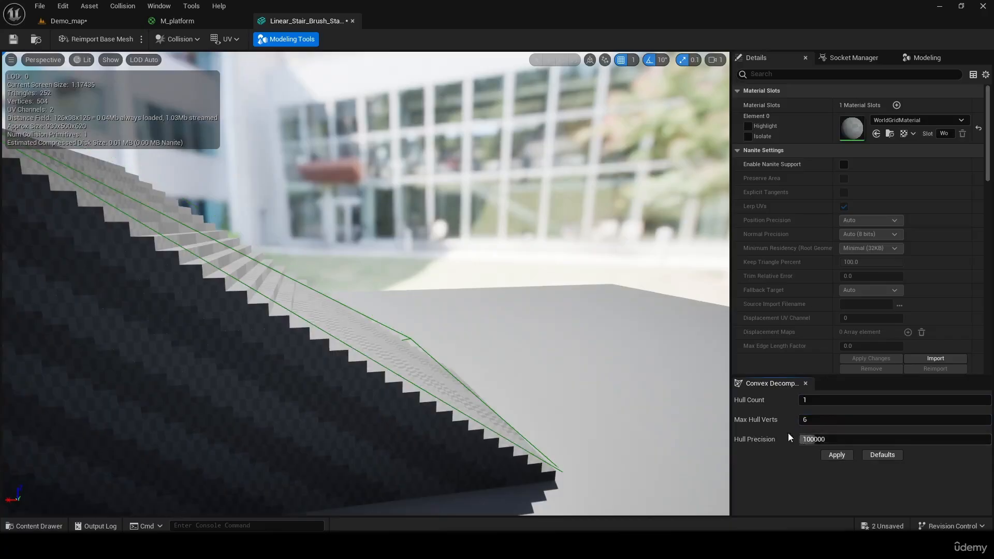
right_click_drag(632, 394, 466, 394)
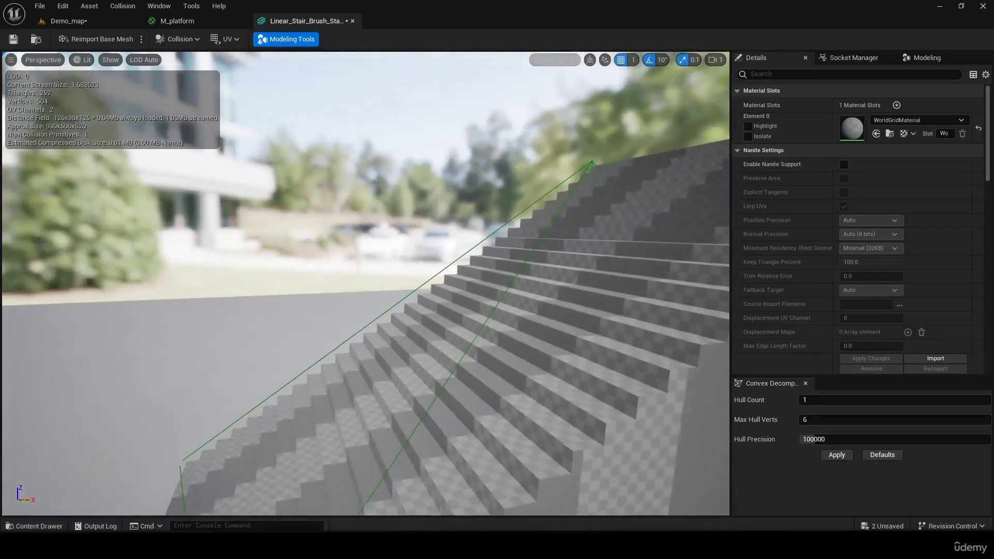
right_click_drag(619, 367, 623, 382)
- Regenerate the stair mesh's convex collision with hull count 4 and max hull verts 16, and save the asset
left_click_drag(828, 398, 837, 398)
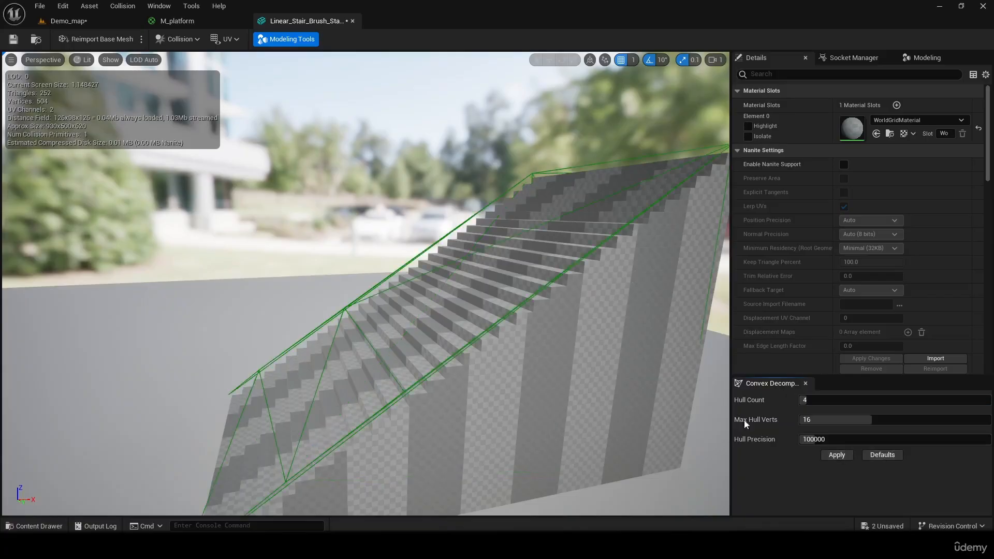
right_click_drag(637, 396, 465, 332)
right_click_drag(300, 272, 322, 286)
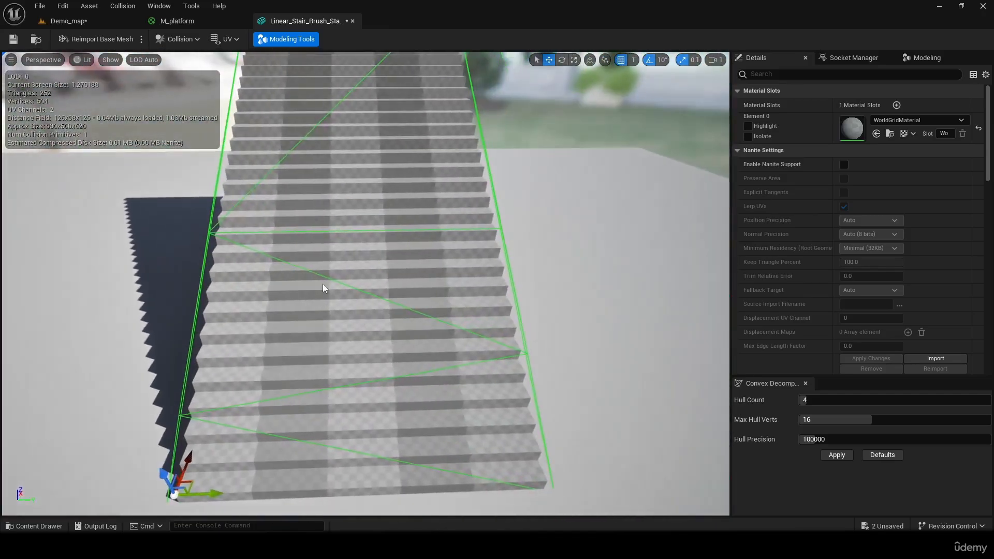
- Return to Demo_map and play-test the convex collision by running the character down and back up the stairs, and end the session
left_click(87, 22)
left_click(252, 41)
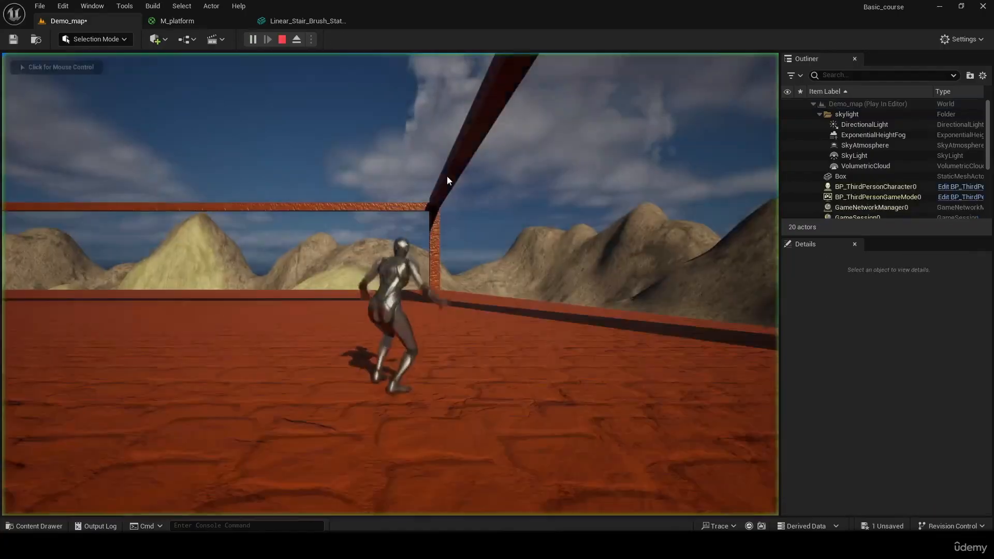
key("w")
key("d")
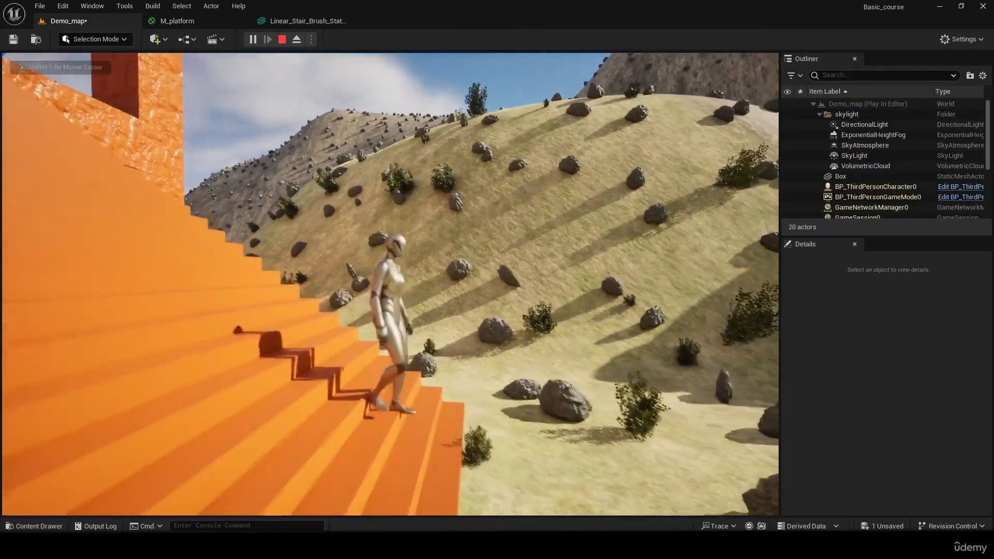
key("w")
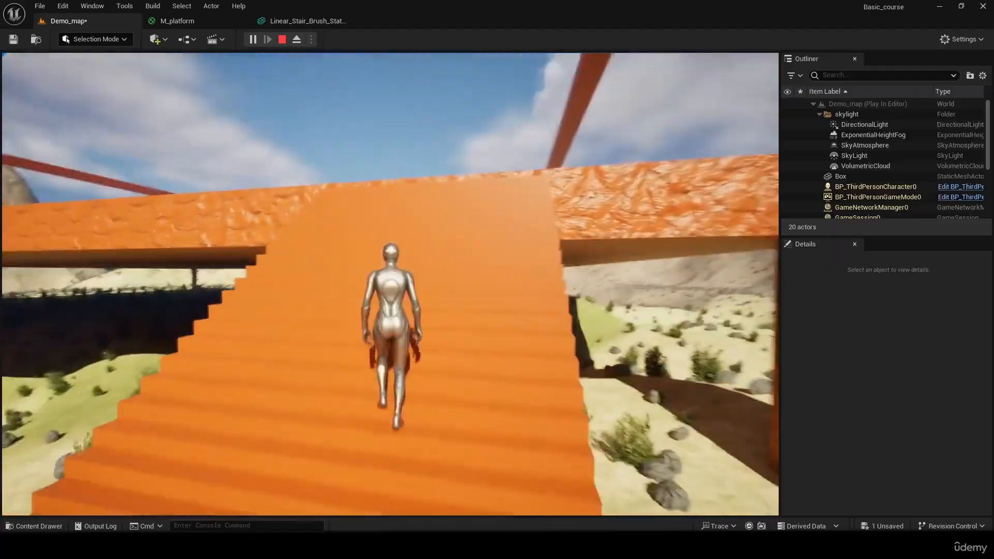
key("d")
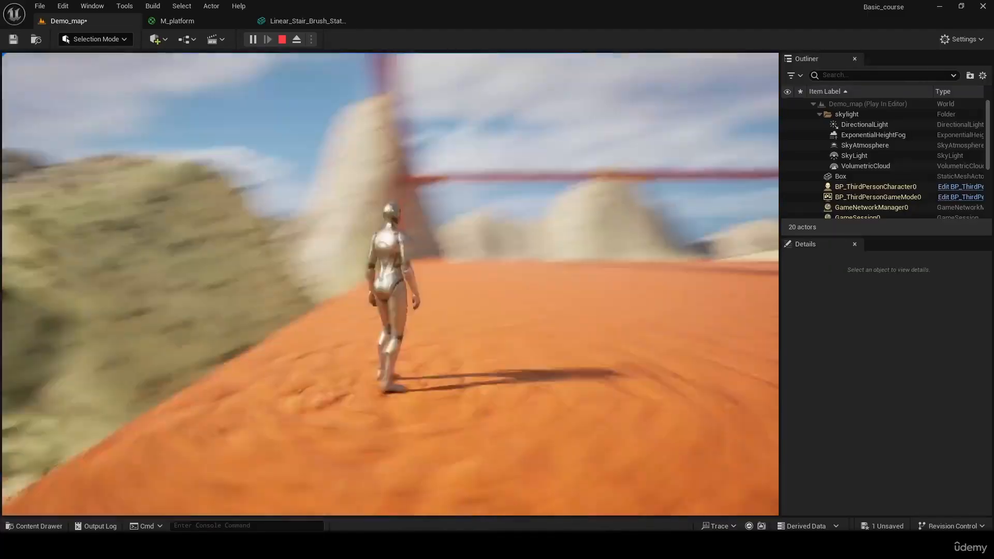
key("w")
key("w")
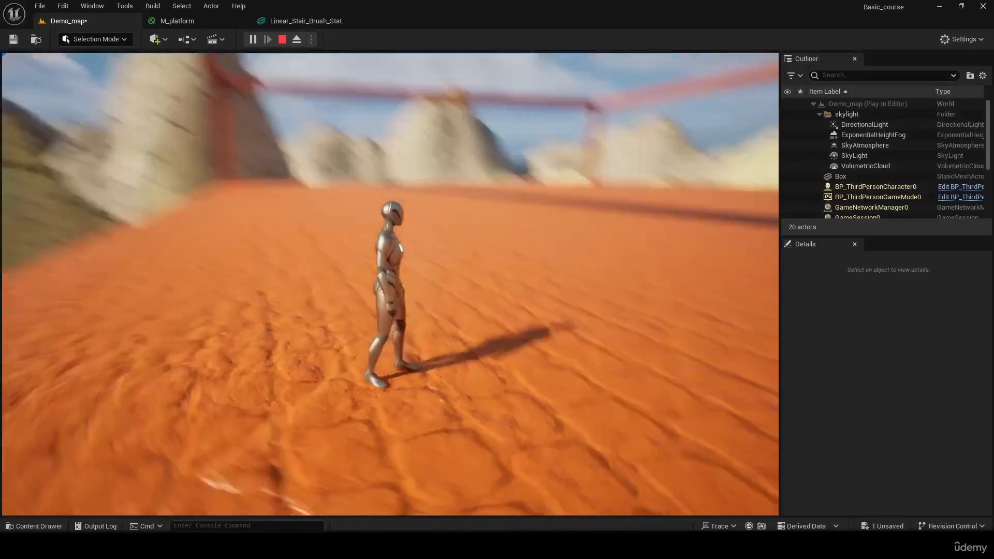
key("Escape")
- Look over the platform, its open edges and the surrounding terrain in the level
right_click_drag(390, 283, 771, 267)
key("s")
key("d")
key("a")
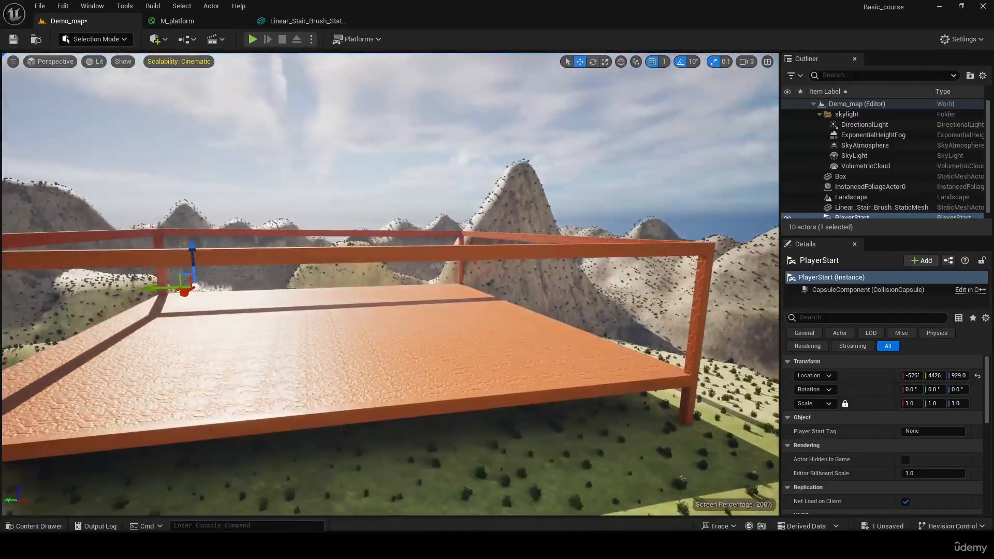
key("a")
mouse_move(391, 284)
right_mouse_down()
mouse_move(507, 316)
mouse_move(388, 285)
right_mouse_up()
key("w")
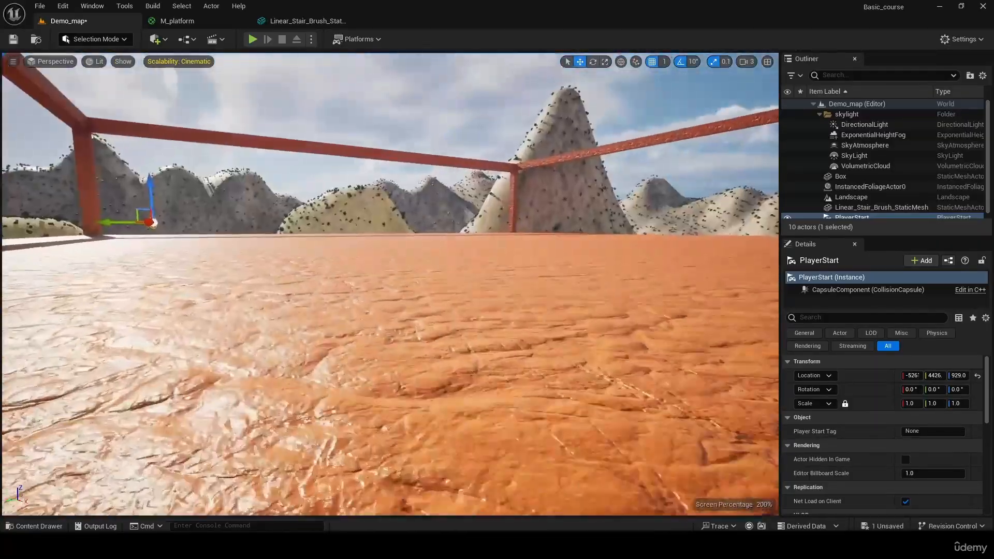
key("w")
right_click_drag(348, 83, 479, 62)
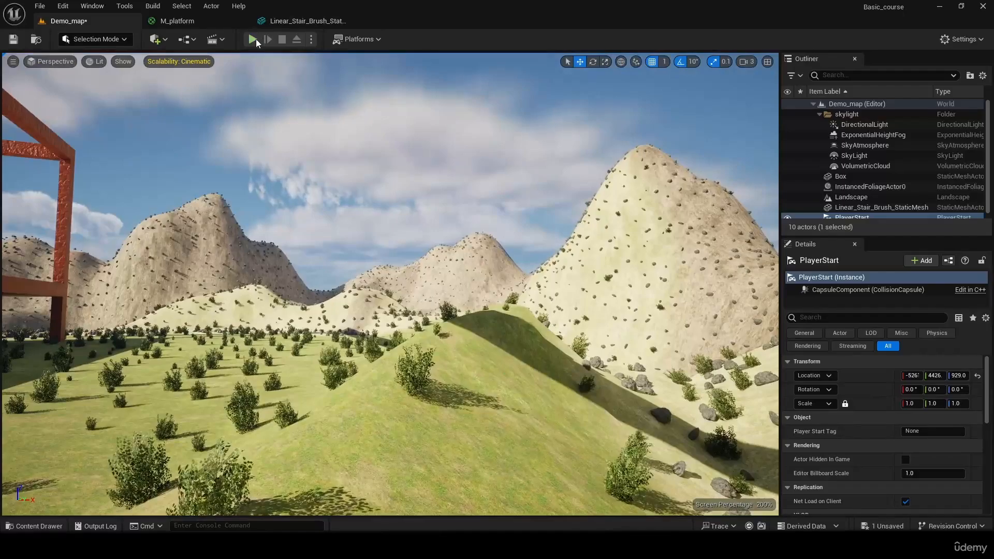
- Play-test the level again, running the character off the platform and across the terrain past its boundary, and end the session
left_click(252, 39)
left_click(265, 146)
key("w")
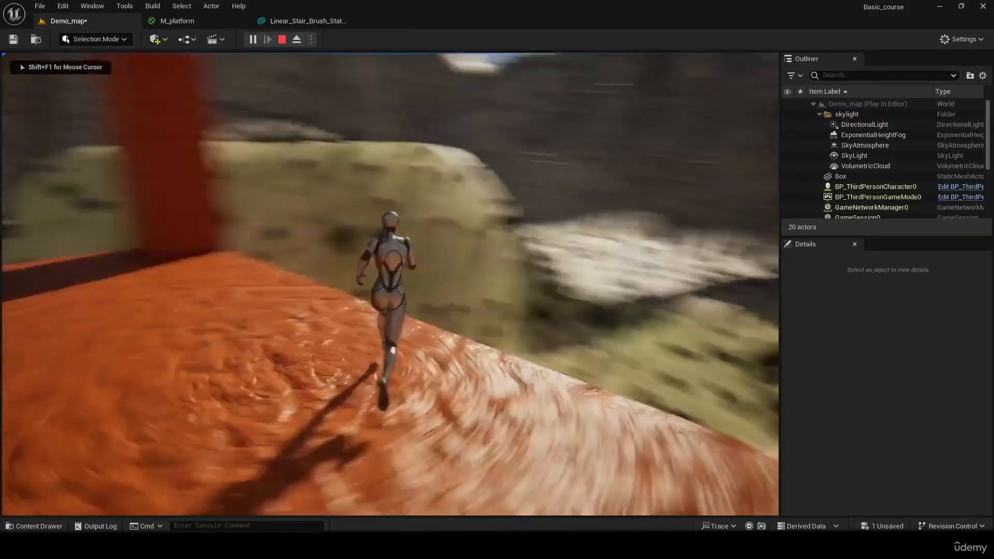
key("w")
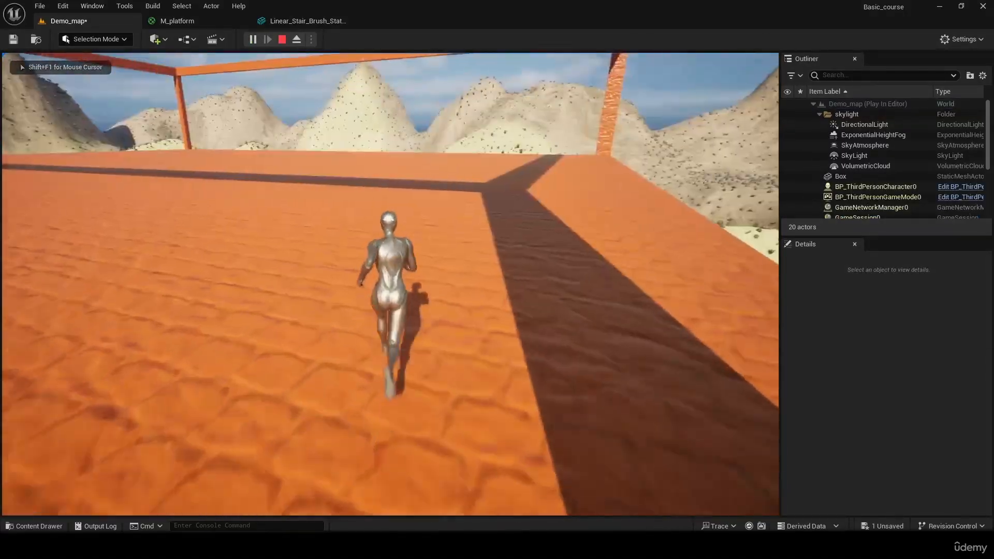
key("w")
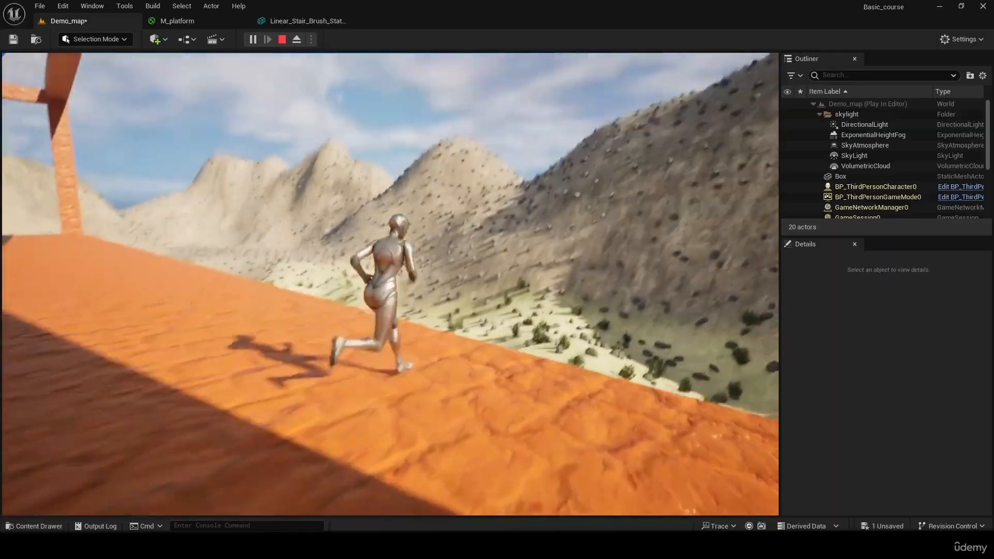
key("w")
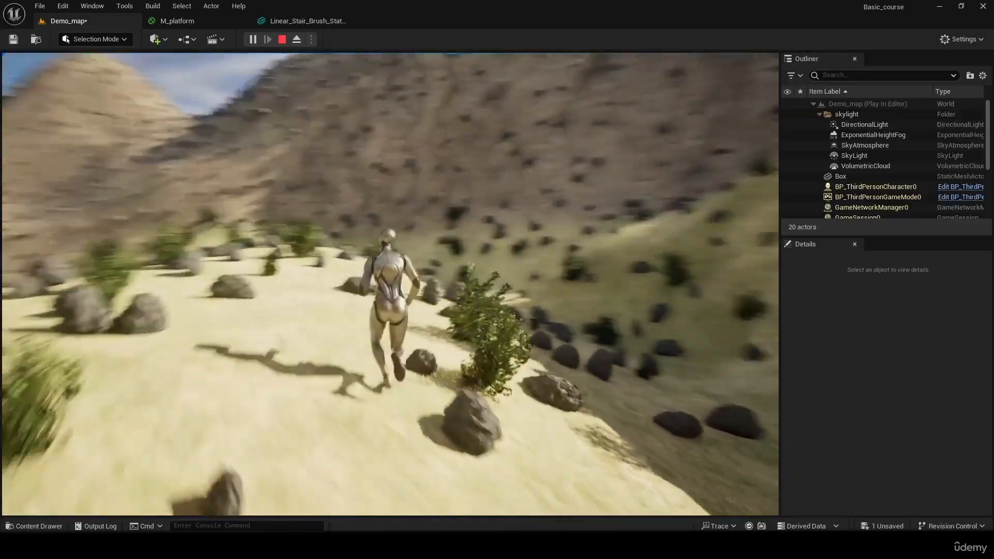
key("w")
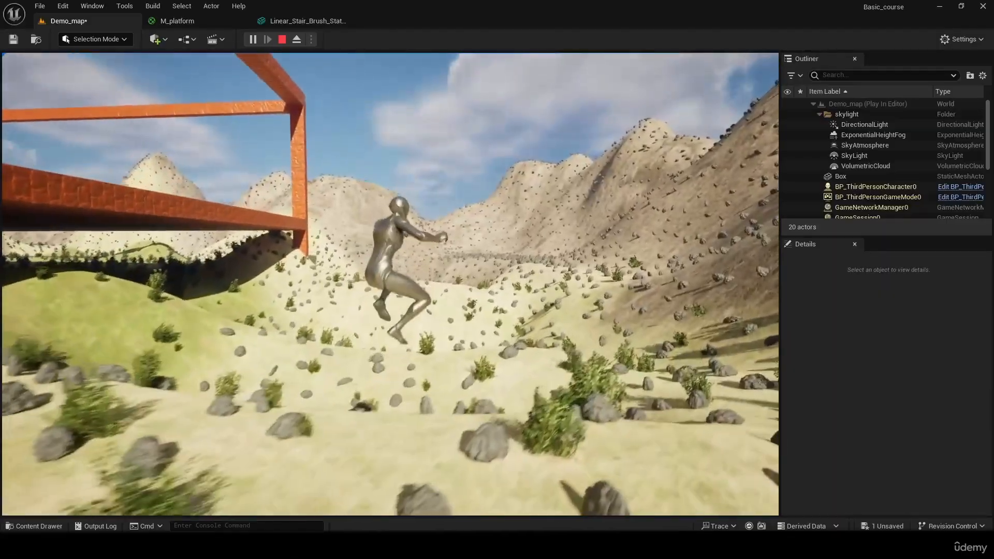
key("w")
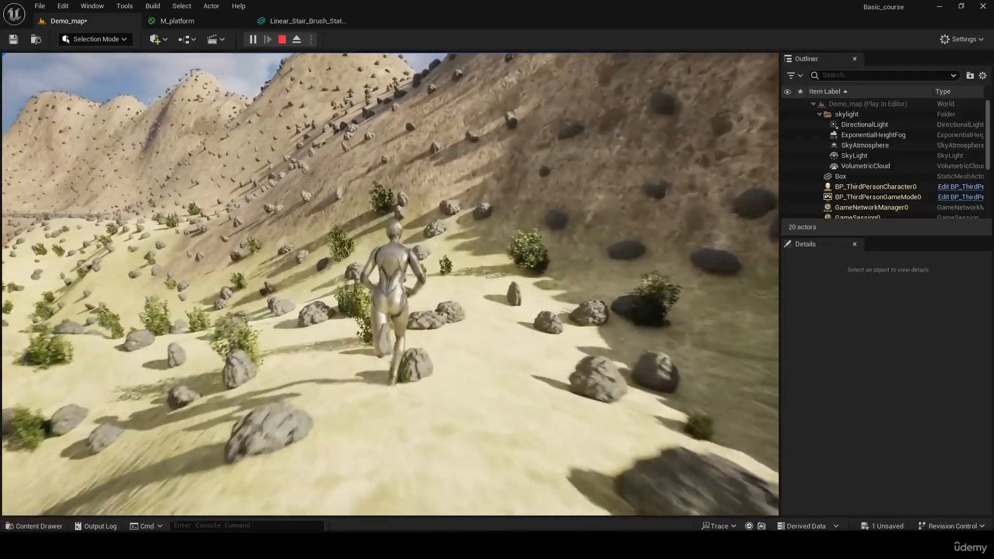
key("w")
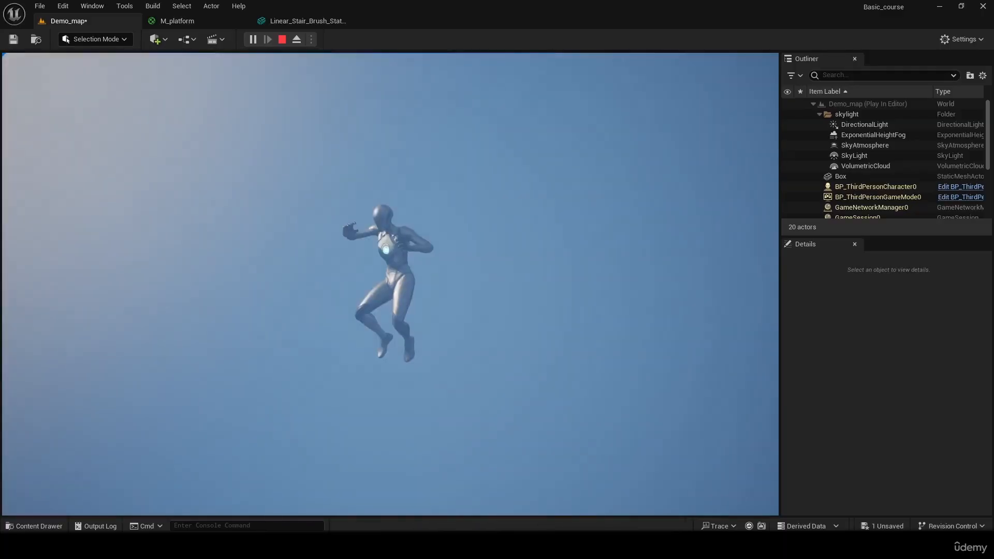
key("Escape")
- Show the placeable actors for the level and browse to the Volumes category
mouse_move(387, 330)
right_mouse_down()
mouse_move(399, 336)
mouse_move(396, 373)
mouse_move(414, 399)
mouse_move(420, 362)
mouse_move(430, 396)
mouse_move(425, 383)
mouse_move(498, 324)
mouse_move(466, 331)
mouse_move(404, 321)
right_mouse_up()
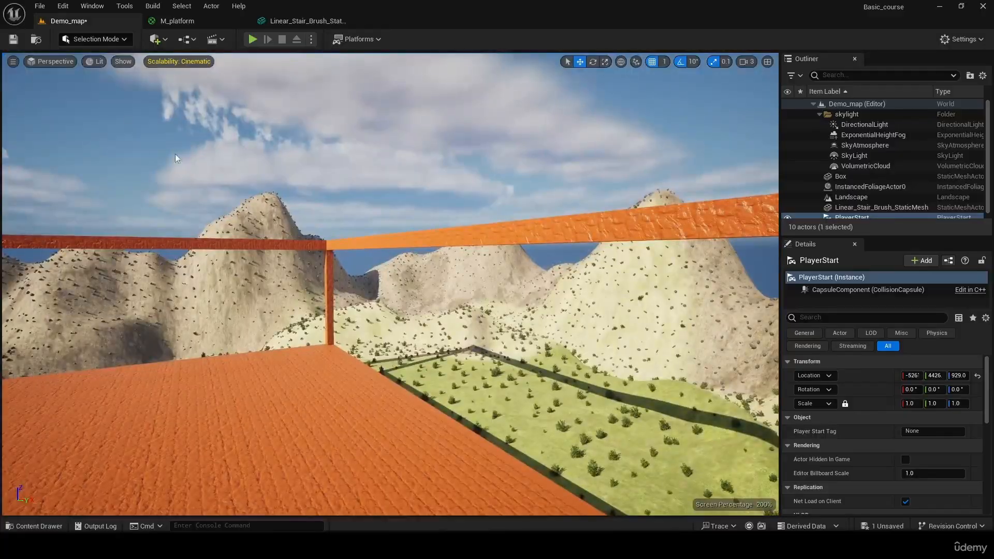
left_click(100, 39)
left_click(110, 40)
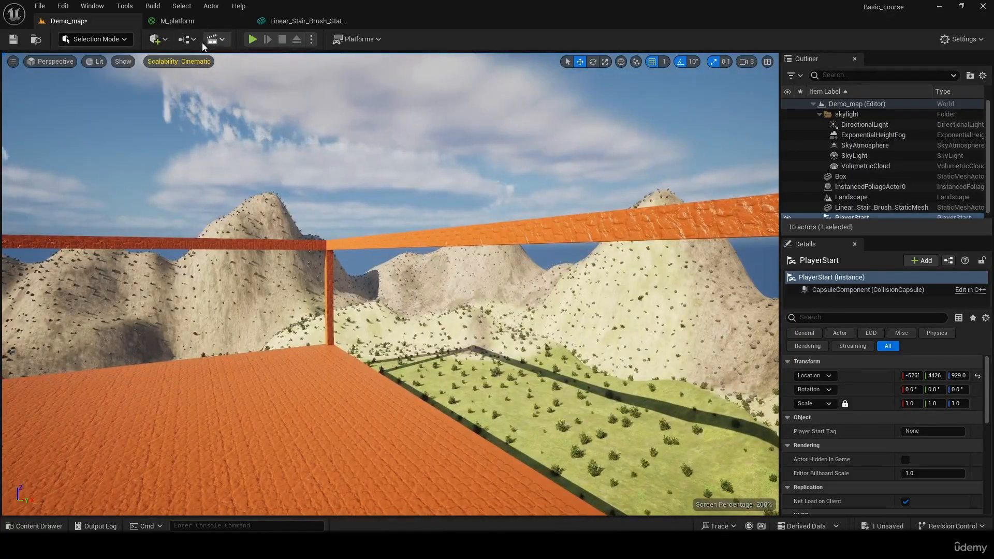
left_click(96, 11)
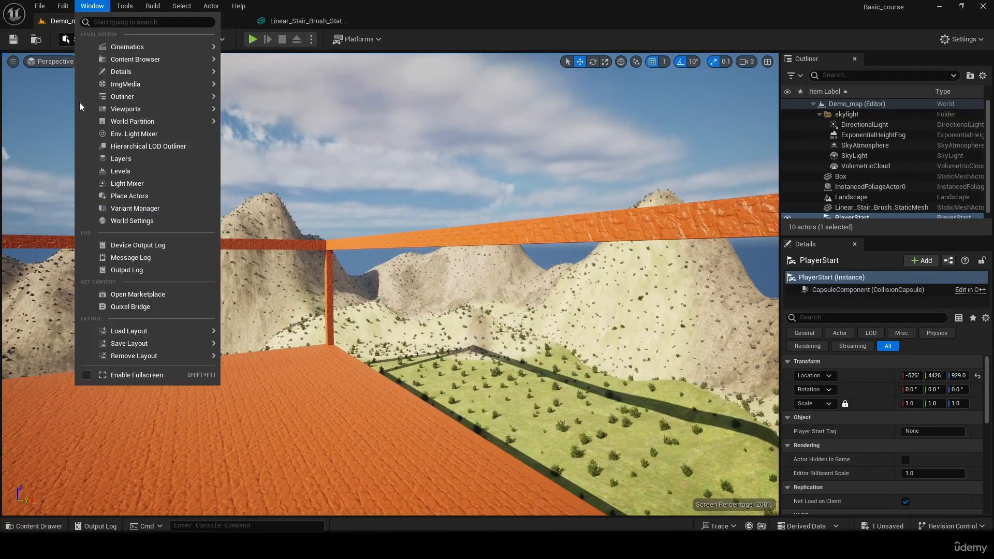
left_click(141, 195)
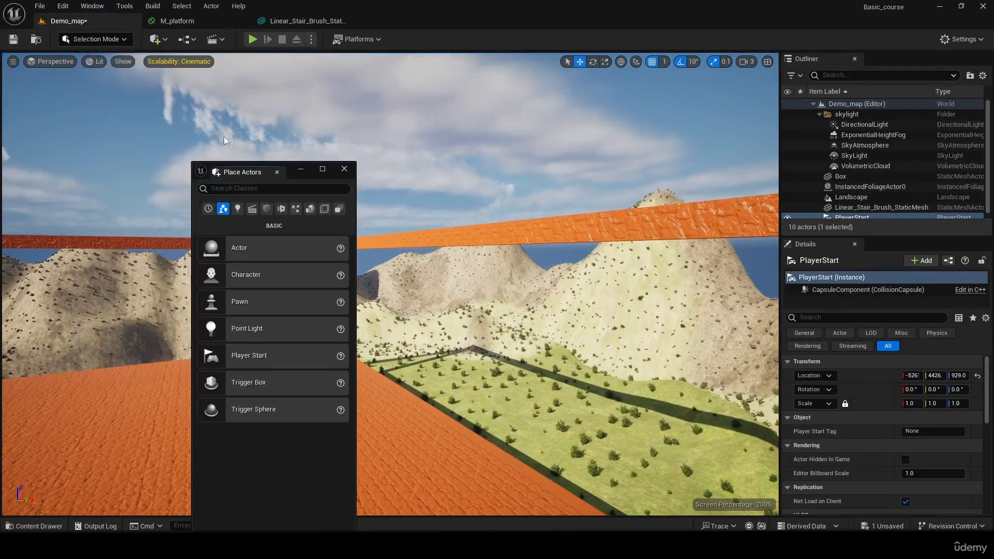
left_click(309, 208)
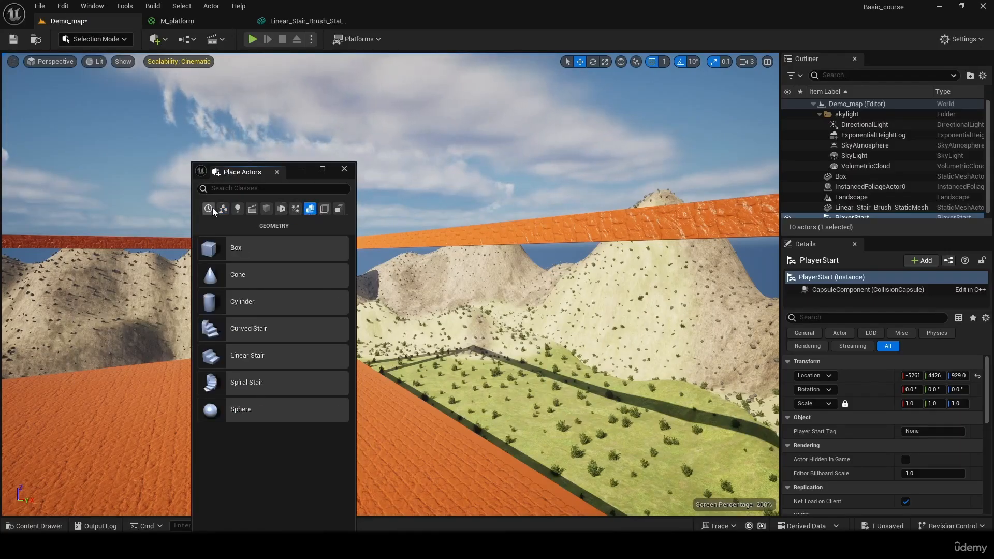
left_click(325, 209)
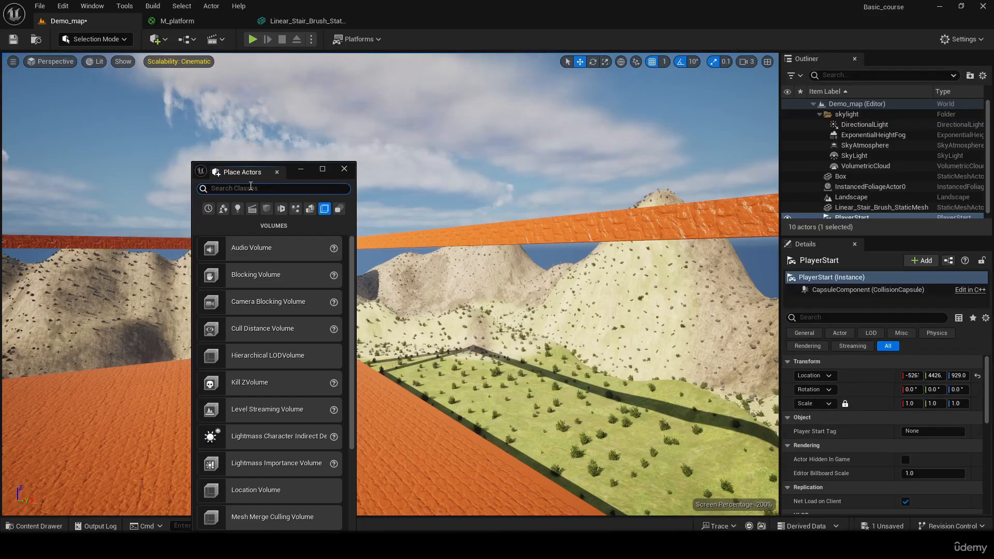
- Find the Blocking Volume by searching for "bloc" and place one on the platform near its edge
type("bloc")
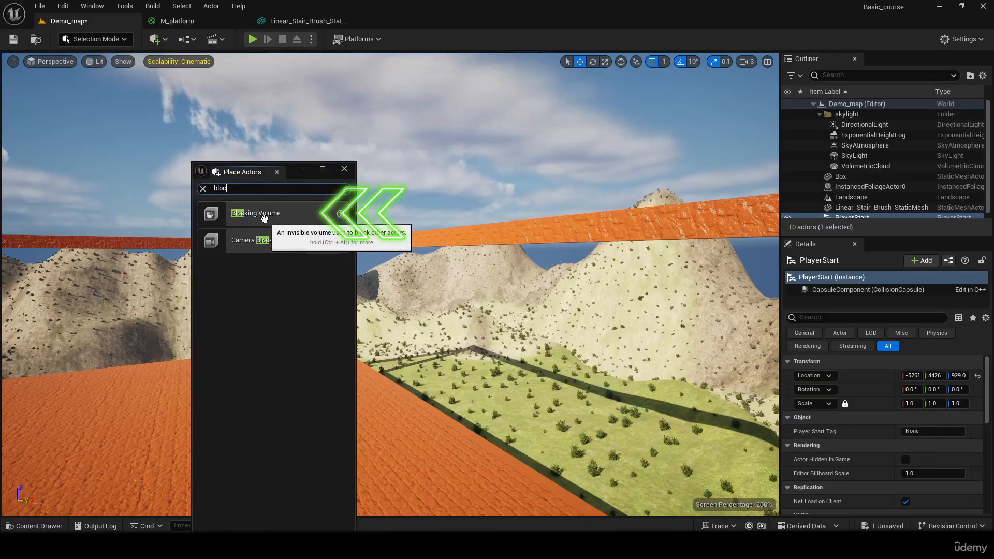
left_click_drag(264, 217, 458, 274)
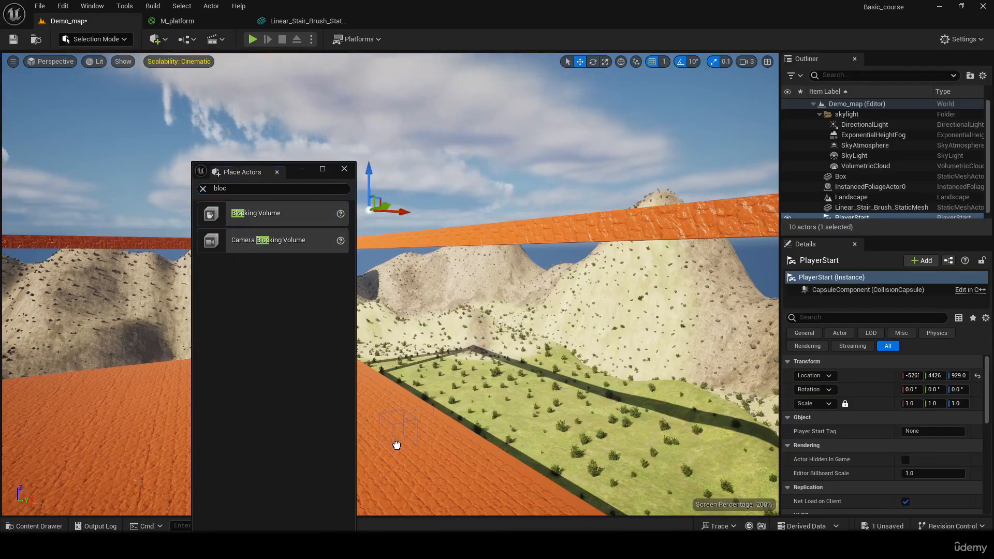
left_click_drag(397, 445, 399, 443)
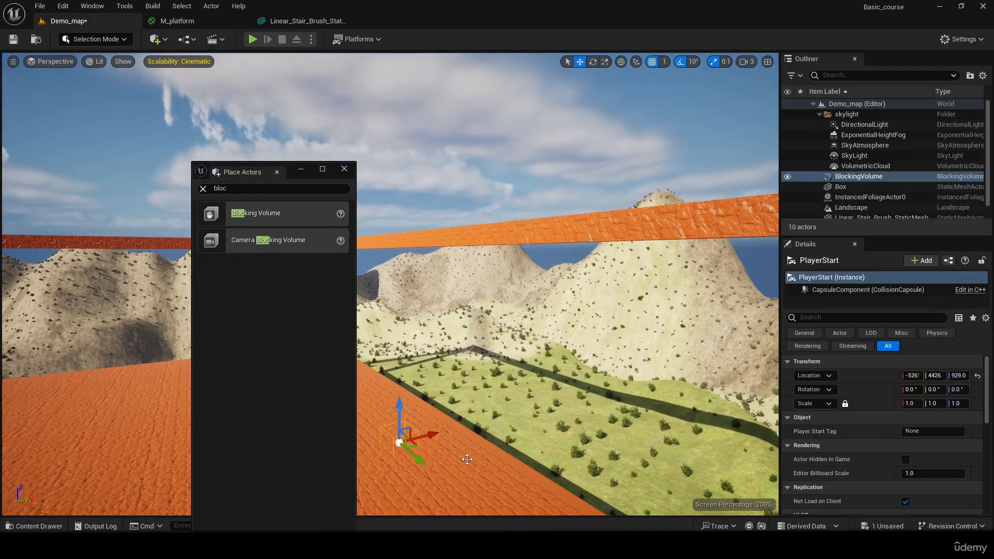
- Close the placeable actors window and look up the Blocking Volume in the quick-add Volumes list
left_click(343, 172)
right_click_drag(344, 289, 176, 108)
left_click(187, 39)
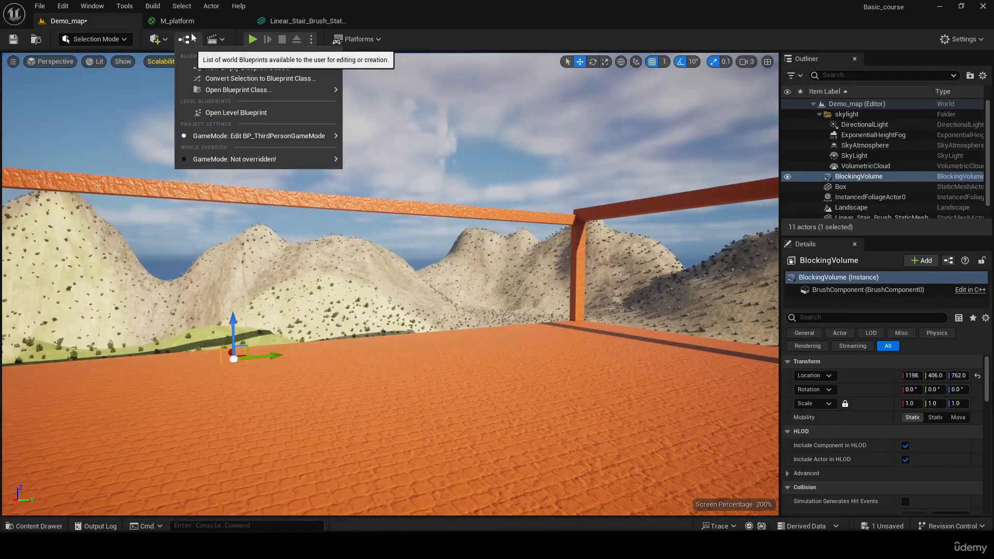
left_click(156, 39)
mouse_move(219, 206)
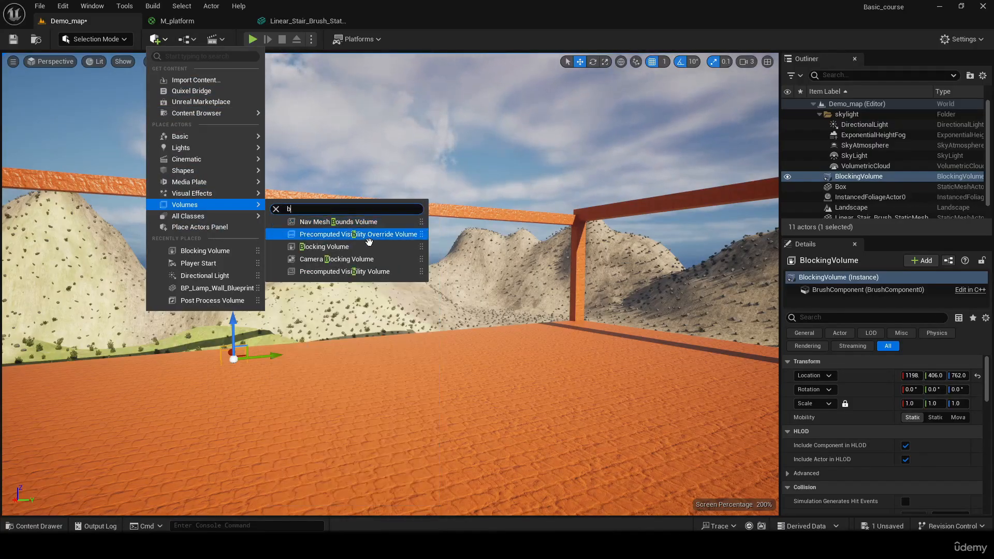
left_click(559, 376)
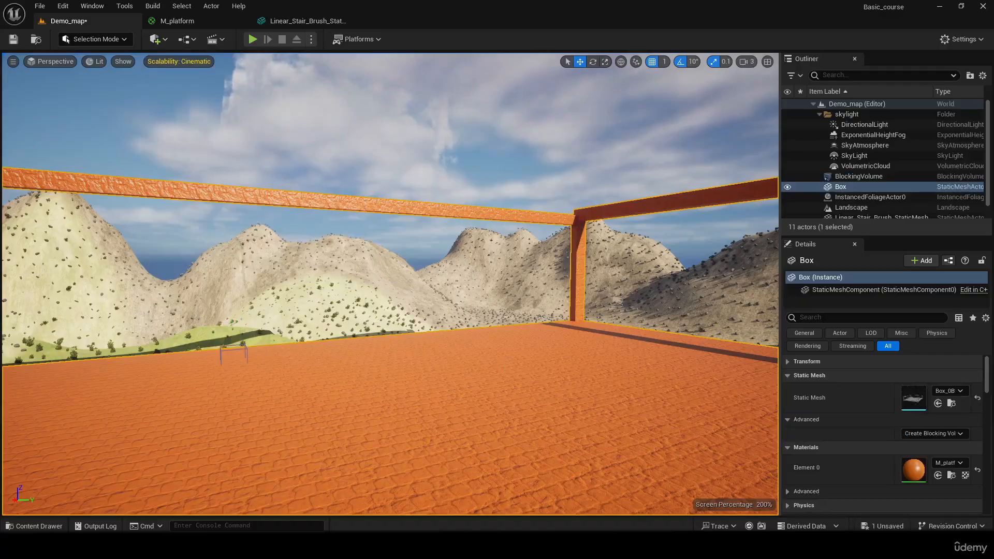
- Move the blocking volume to the middle of the platform and scale it up to about 13.9 × 13.2 × 13.2
left_click(232, 345)
mouse_move(232, 340)
right_mouse_down()
mouse_move(274, 259)
mouse_move(197, 383)
mouse_move(231, 340)
right_mouse_up()
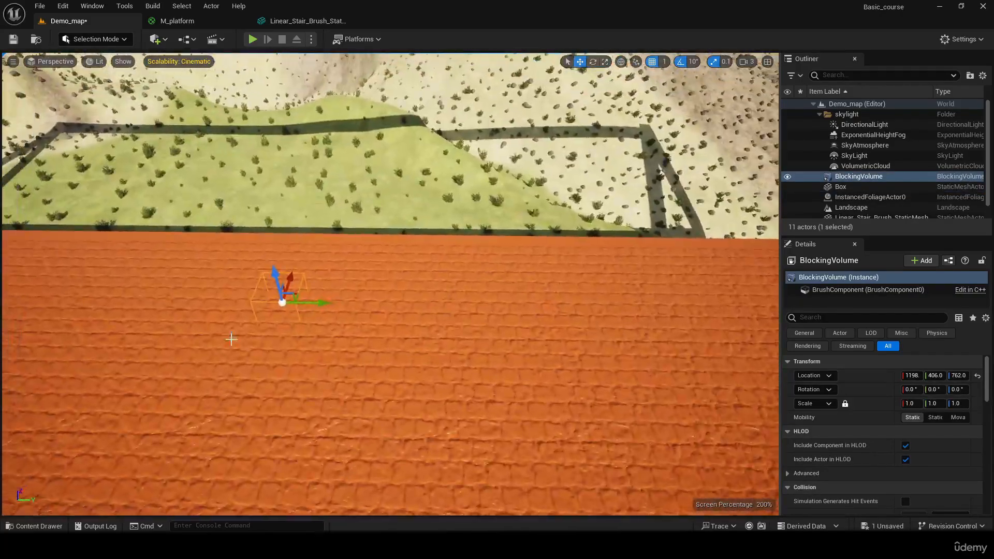
left_click_drag(128, 381, 127, 382)
mouse_move(301, 313)
right_mouse_down()
mouse_move(207, 311)
mouse_move(166, 254)
mouse_move(300, 313)
right_mouse_up()
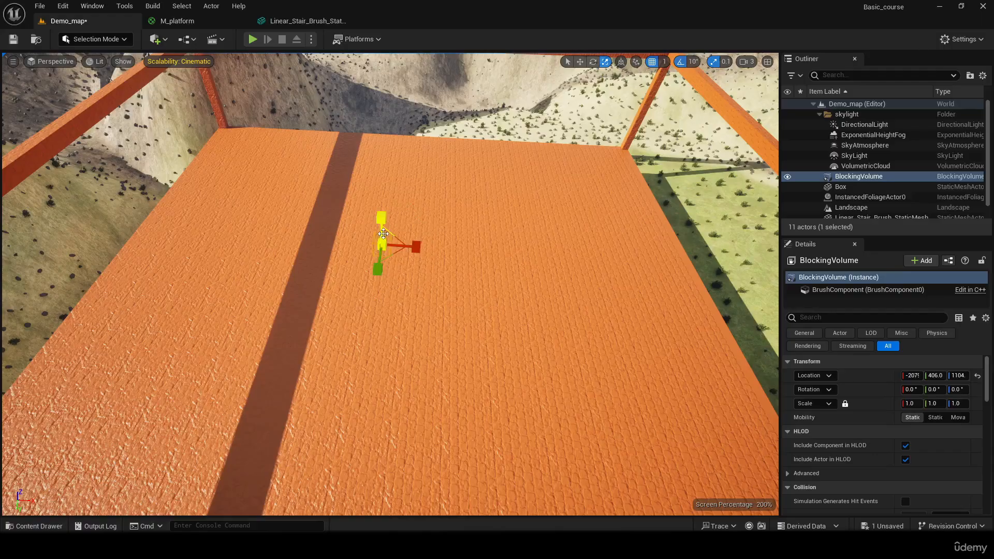
left_click_drag(381, 245, 382, 254)
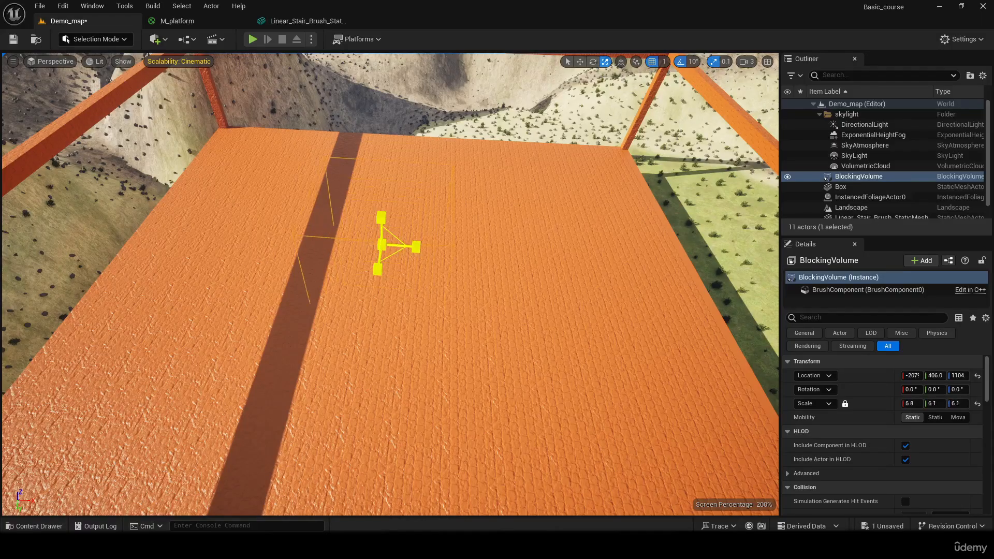
key("w")
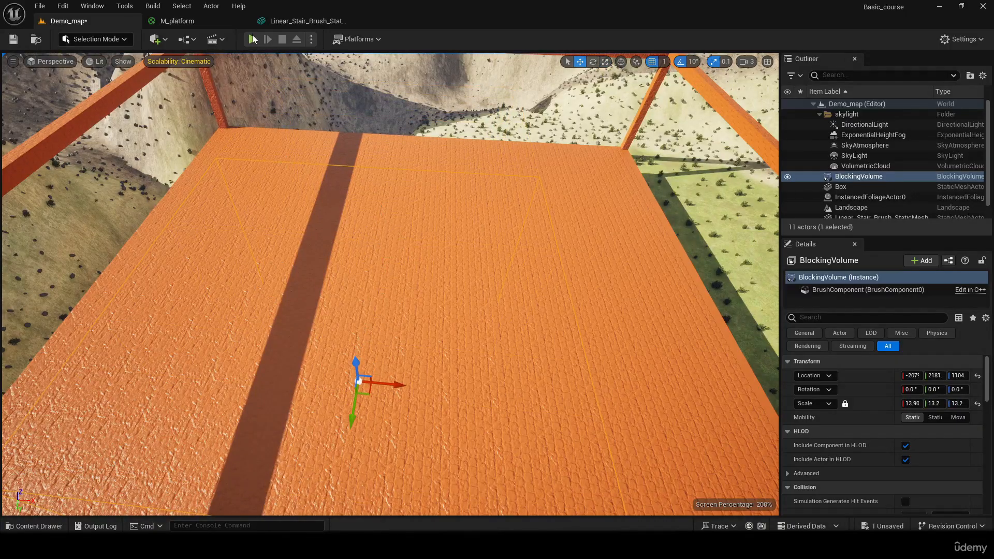
- Play-test the level, running the character across the platform against the enlarged blocking volume, and end the session
left_click(253, 39)
key("w")
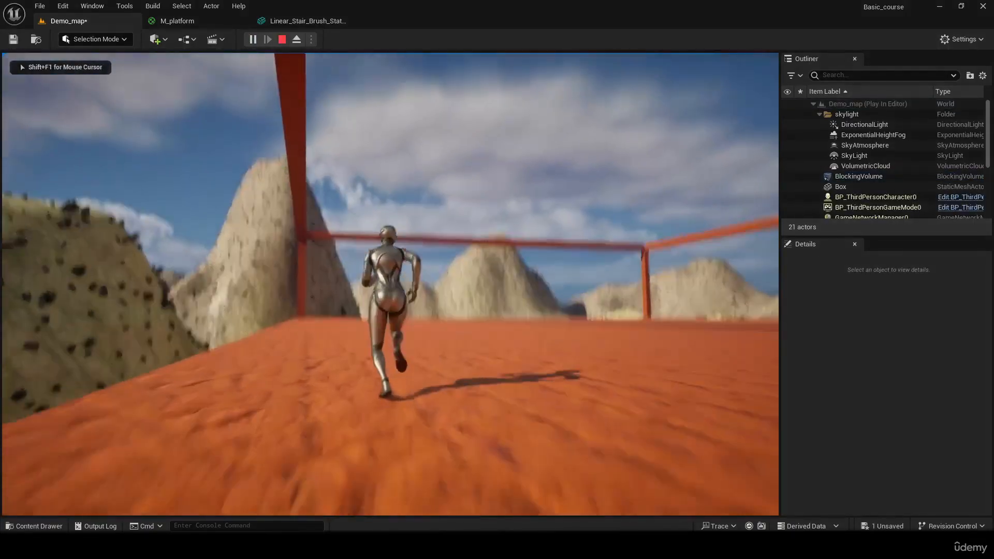
key("w")
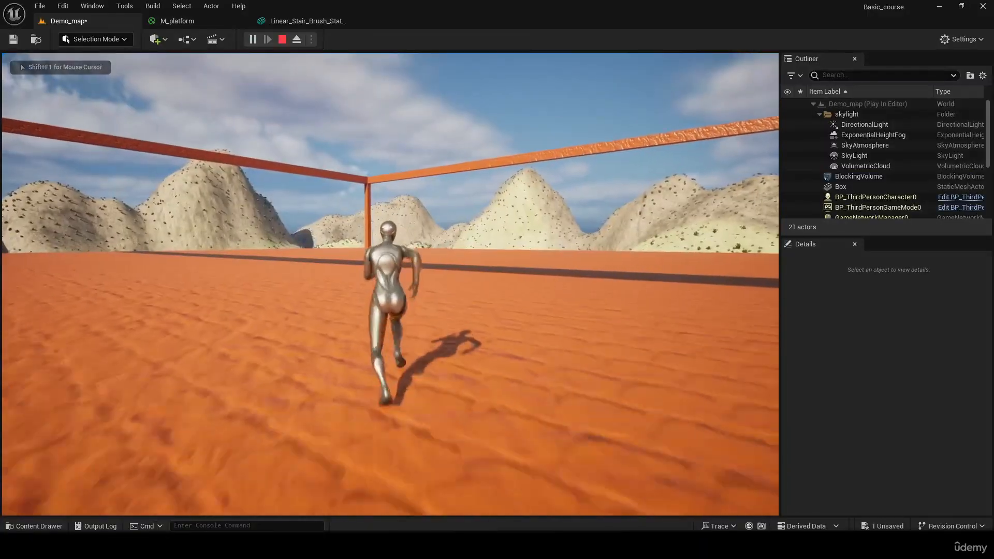
key("w")
key("w")
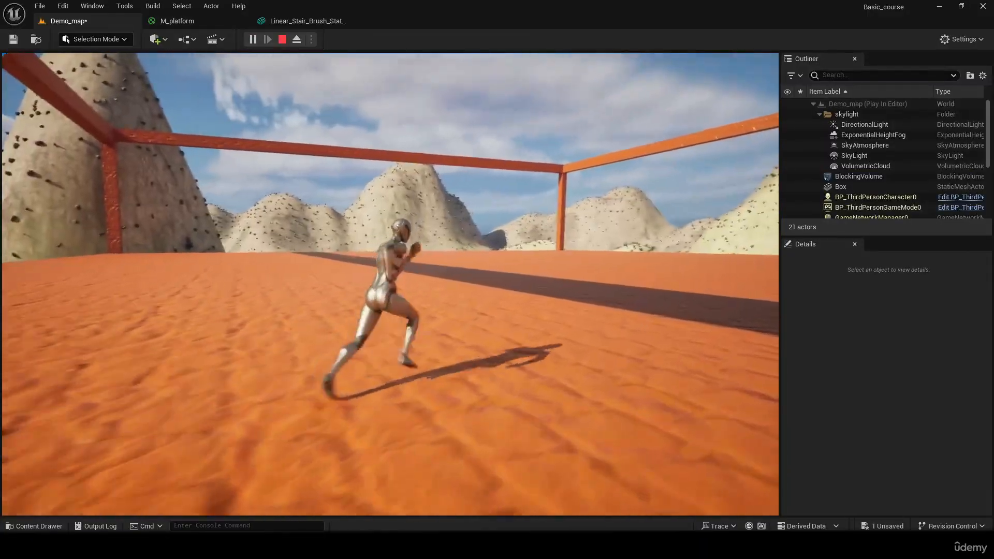
key("w")
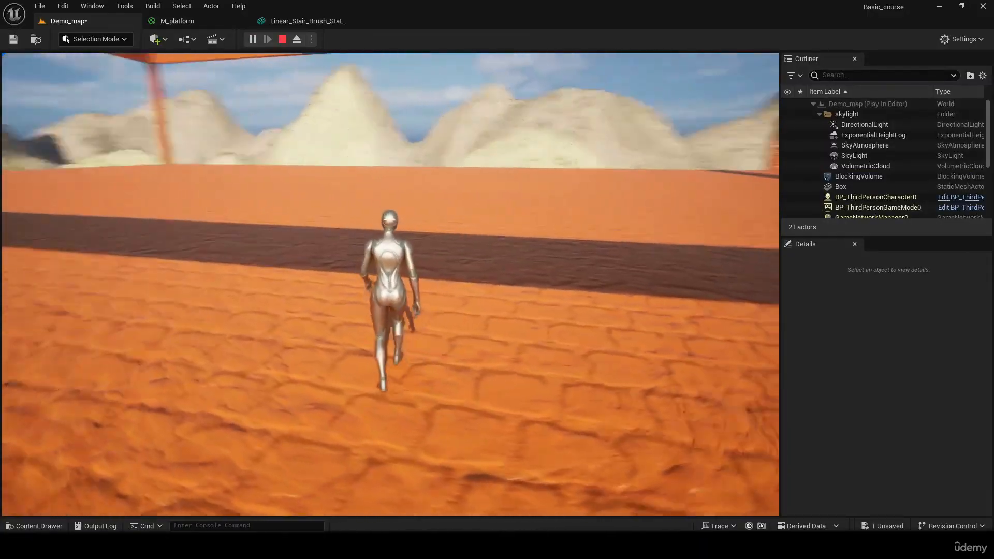
key("w")
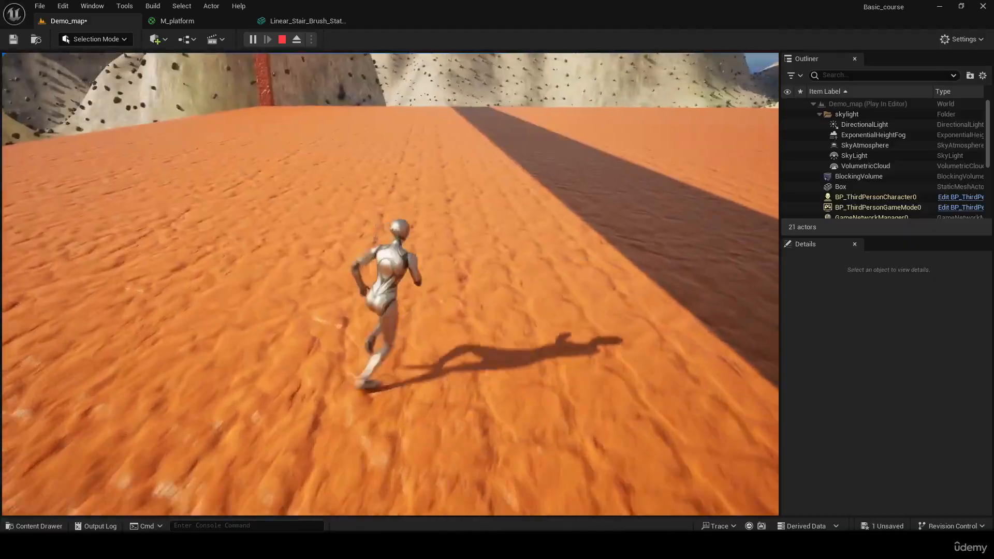
key("w")
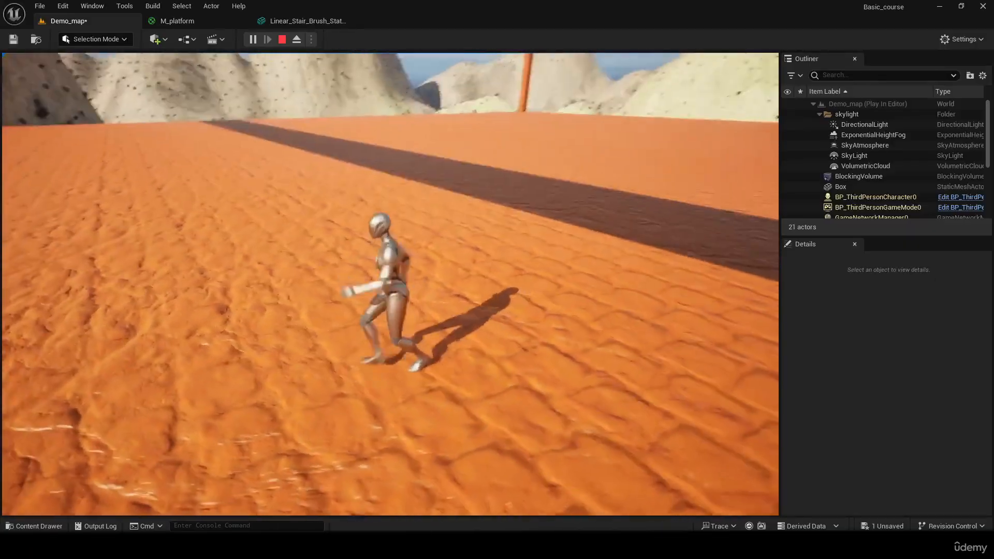
key("w")
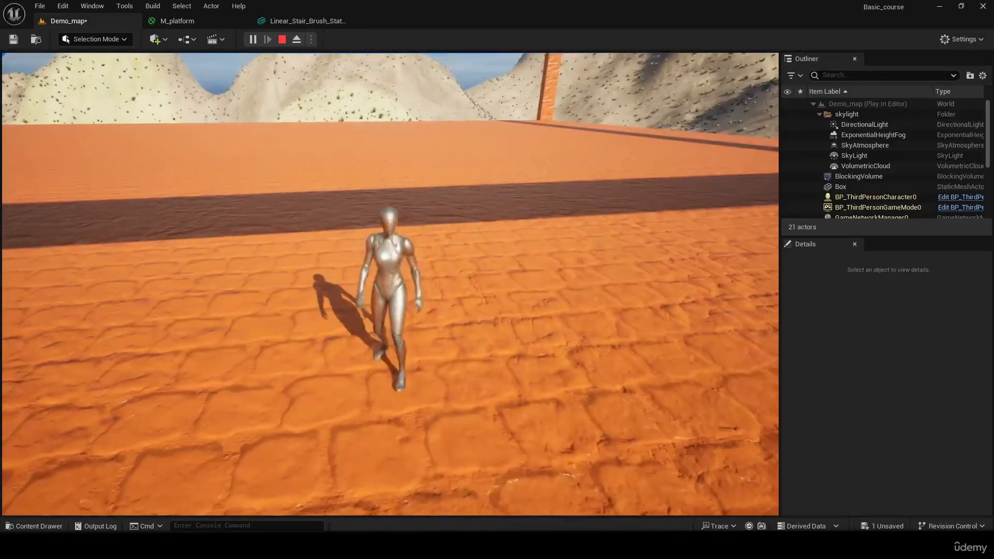
key("s")
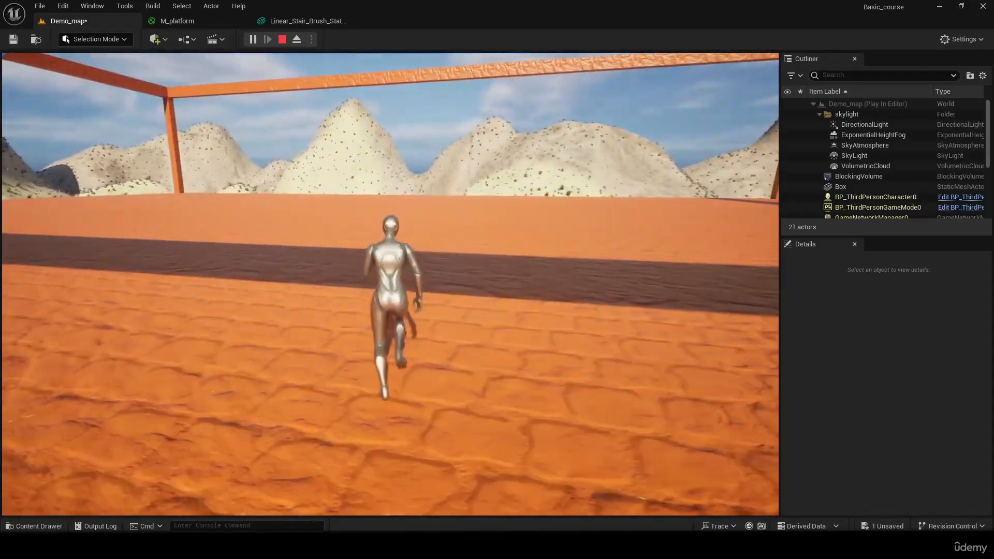
key("Escape")
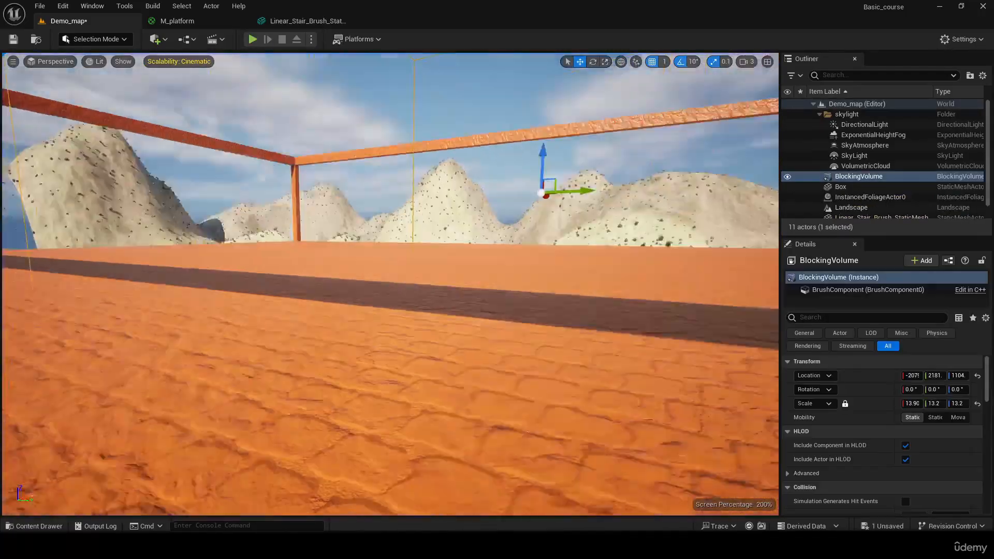
- Reshape the blocking volume into a thin, wide wall with an X scale of 0.2 and a Y scale of about 30.2
mouse_move(350, 234)
right_mouse_down()
mouse_move(342, 170)
mouse_move(350, 234)
right_mouse_up()
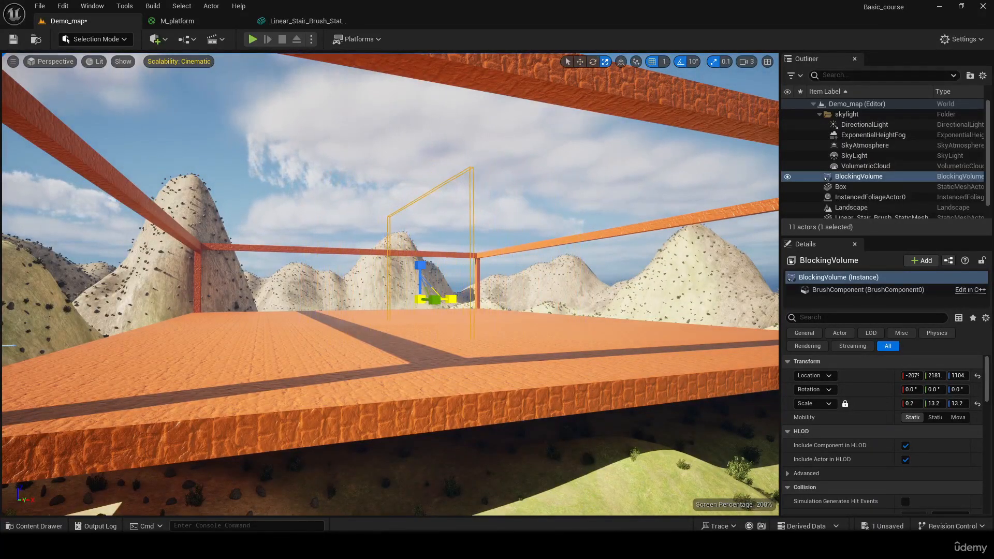
right_click_drag(530, 292, 550, 288)
key("r")
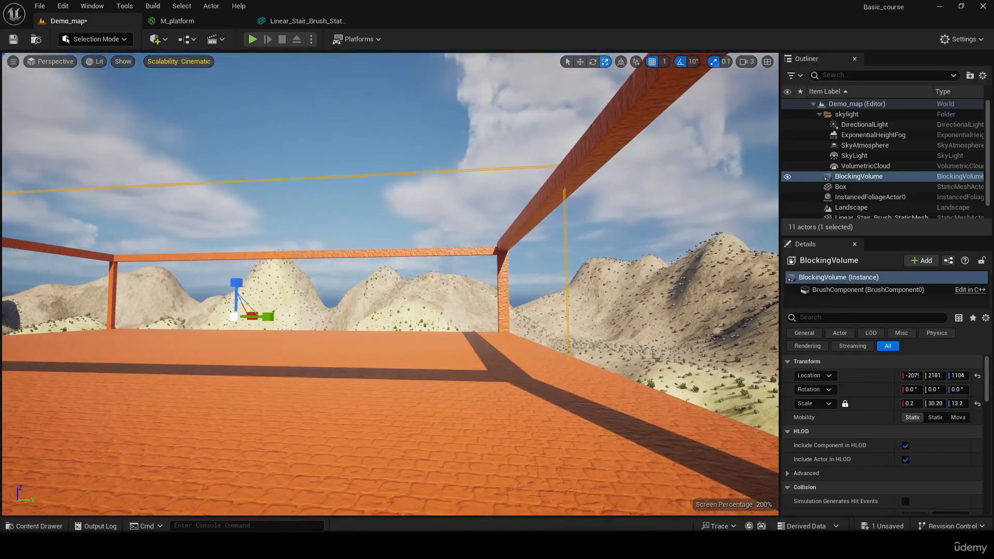
right_click_drag(550, 288, 505, 308)
- Move the thin blocking wall along X to the platform's open side edge, at about X 1786
key("e")
key("w")
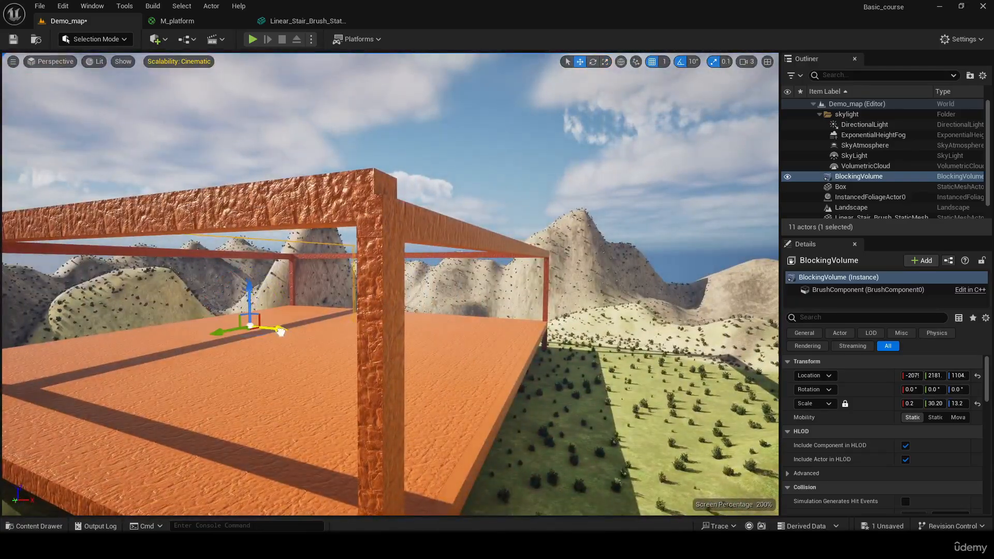
left_click_drag(281, 332, 572, 414)
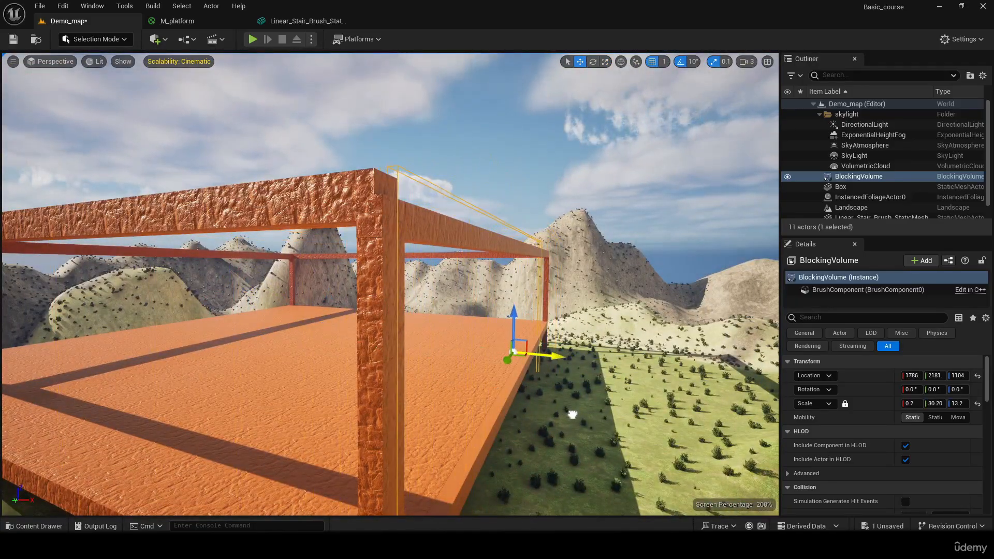
- Switch the viewport to the Player Collision view and shift the blocking wall slightly along Y, to about 2187
left_click(100, 61)
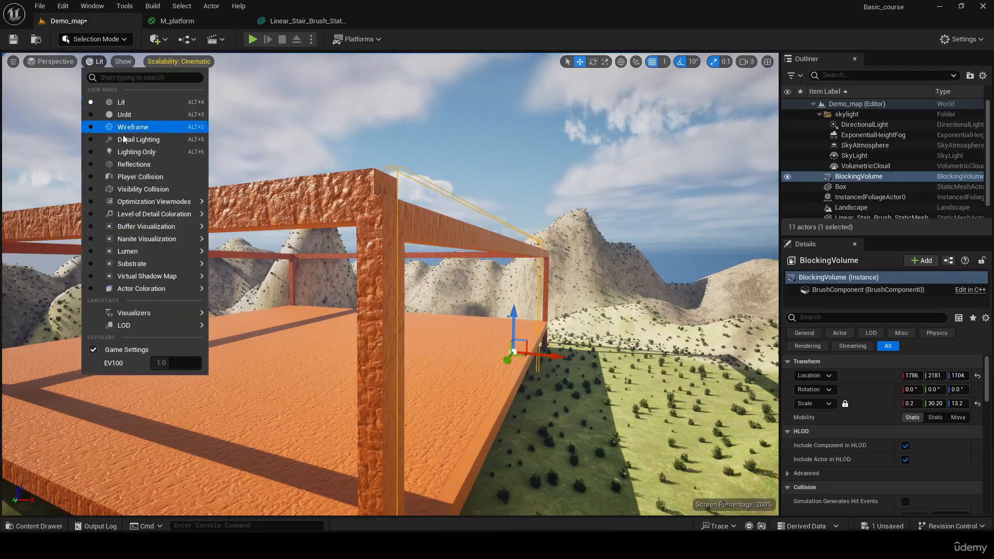
left_click(148, 174)
key("d")
right_click_drag(519, 247, 430, 248)
left_click_drag(446, 281, 492, 269)
key("a")
right_click_drag(445, 280, 536, 282)
- Move the blocking wall inward to about X 1719 so it lines up with the platform's side frame
key("w")
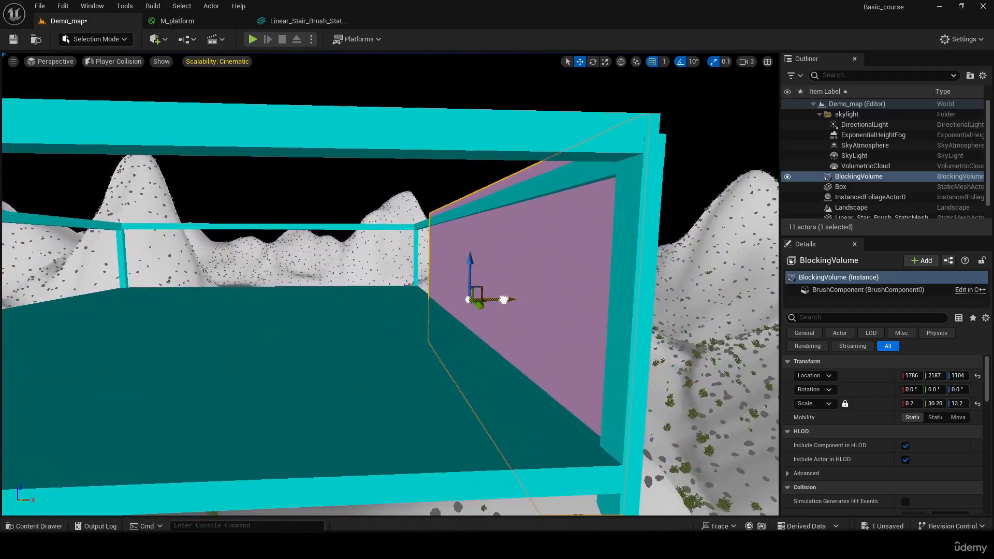
left_click_drag(504, 299, 499, 303)
key("d")
right_click_drag(499, 303, 411, 304)
key("d")
- Stretch the blocking wall to a Y scale of about 43.2 and centre it on the platform's side at about Y 1118
key("r")
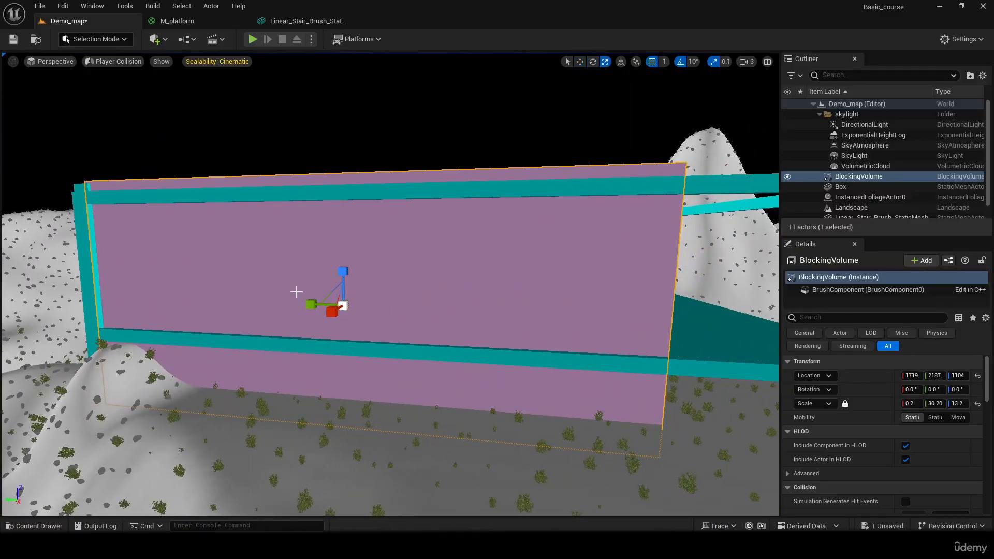
left_click_drag(303, 301, 375, 320)
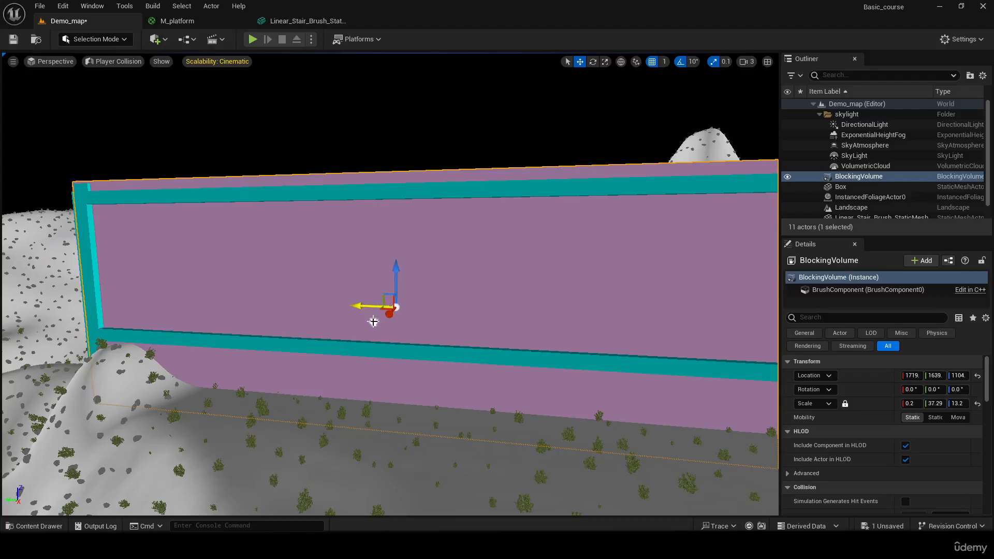
right_click_drag(373, 321, 402, 326)
key("e")
key("r")
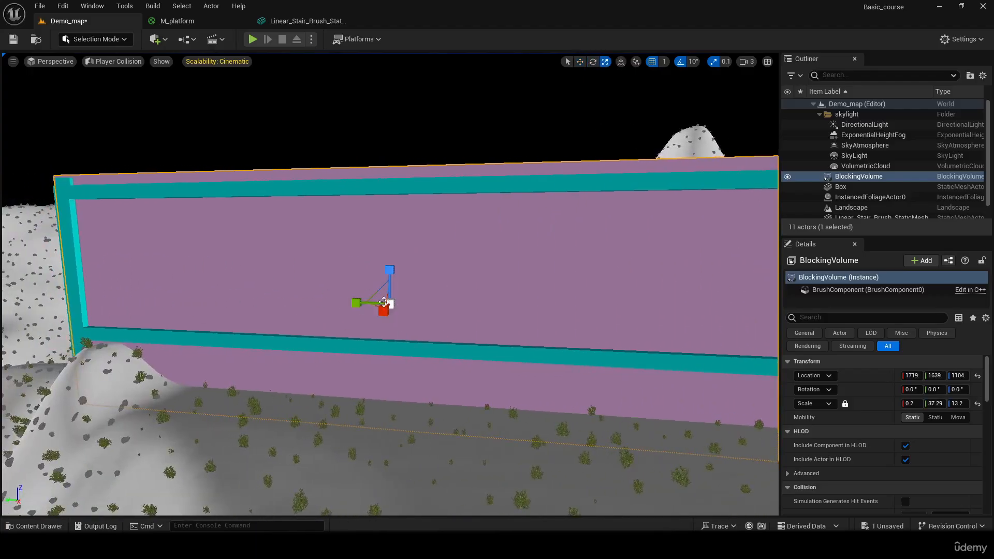
left_click_drag(357, 301, 421, 313)
- Duplicate the blocking wall along X and align the copy with the platform's opposite side edge
right_click_drag(421, 313, 358, 275)
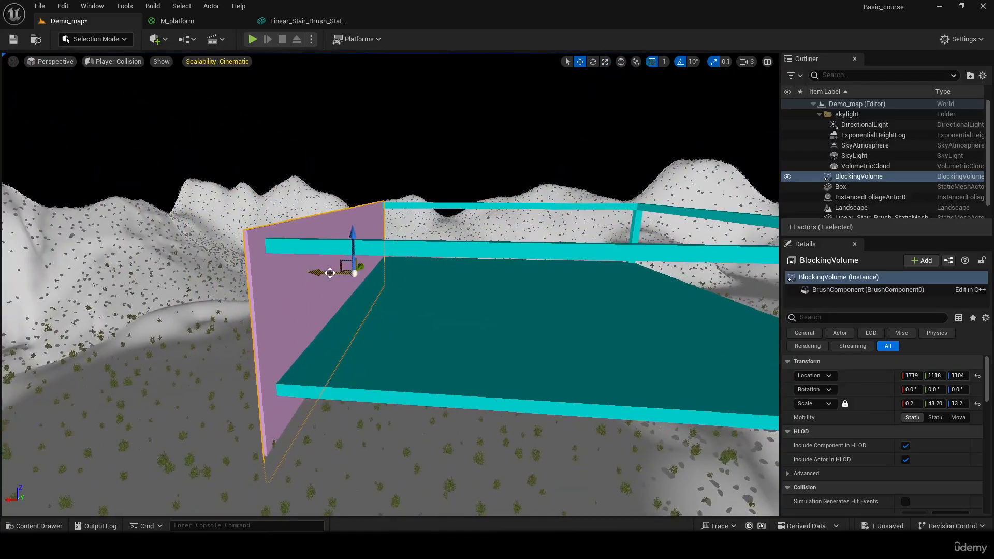
left_click_drag(330, 272, 772, 273, "alt+shift")
right_click_drag(362, 280, 150, 393)
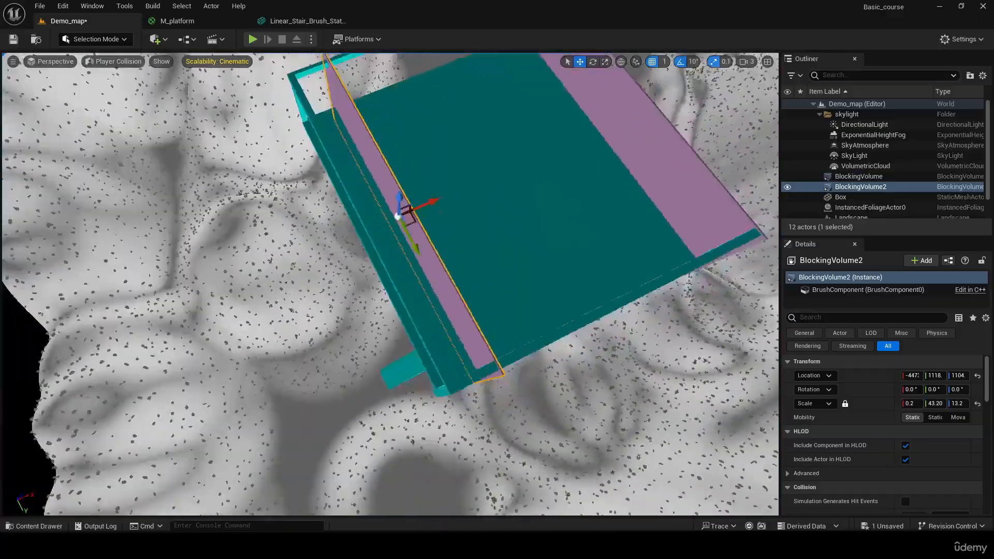
right_click_drag(233, 155, 181, 148)
left_click_drag(495, 252, 456, 253)
right_click_drag(455, 253, 346, 231)
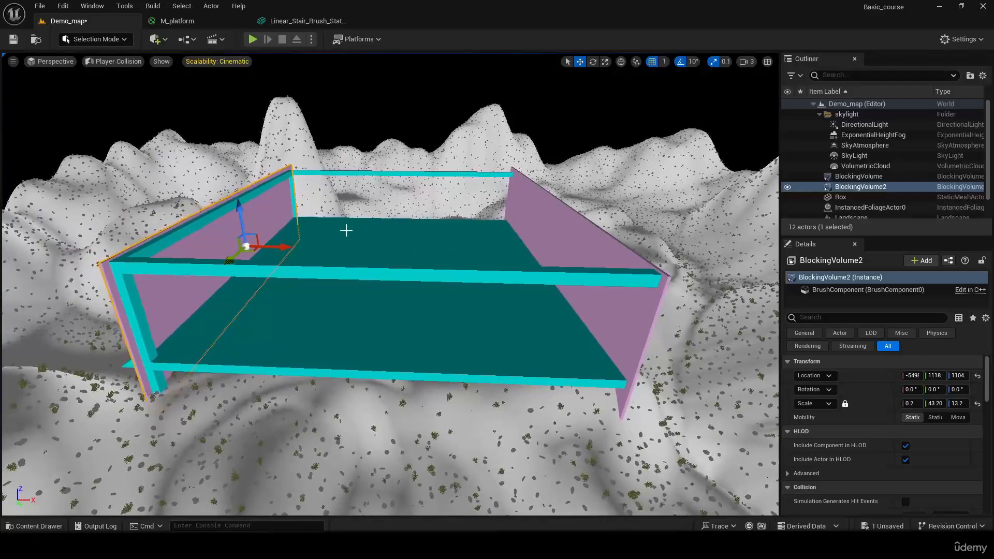
- Duplicate the second blocking wall, rotate the copy 90° about Z, and move it along Y to close the platform's far end
key("alt+shift")
left_click_drag(282, 245, 396, 245, "alt+shift")
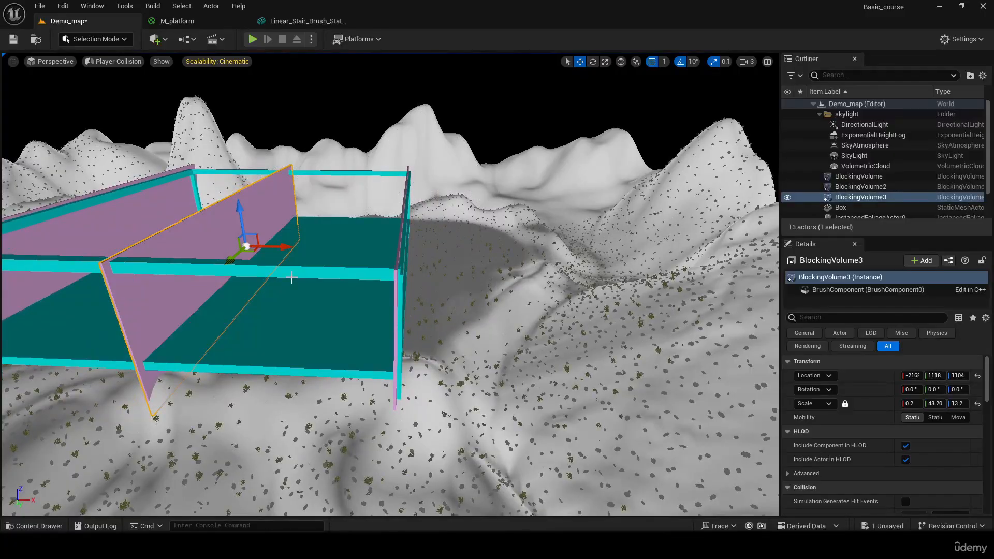
left_click_drag(274, 261, 161, 293)
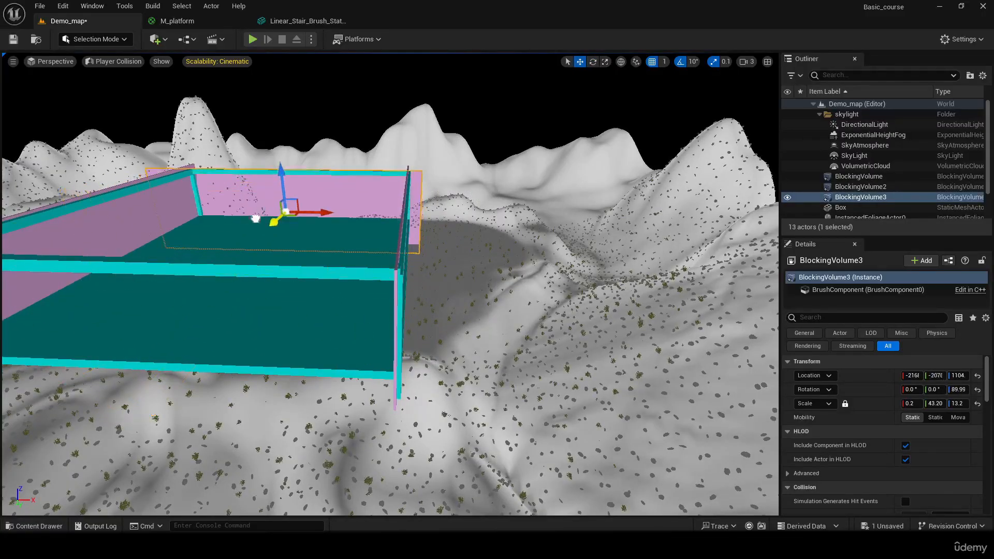
right_click_drag(267, 212, 94, 233)
- Duplicate the rotated end wall and place the copy across the platform's remaining open end, at about Y 5294
mouse_move(280, 187)
right_mouse_down()
mouse_move(332, 169)
mouse_move(280, 187)
right_mouse_up()
left_click_drag(405, 285, 156, 285, "alt+shift")
right_click_drag(430, 280, 212, 259)
key("f")
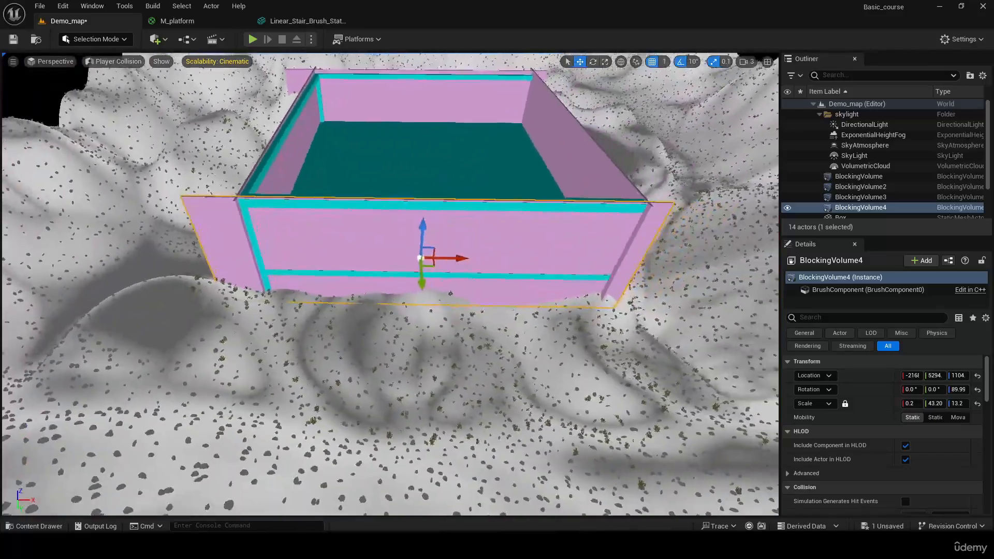
- Play-test the level by running the character against the platform's edges to check the blocking walls, ending with play mode stopped
left_click(253, 39)
key("w")
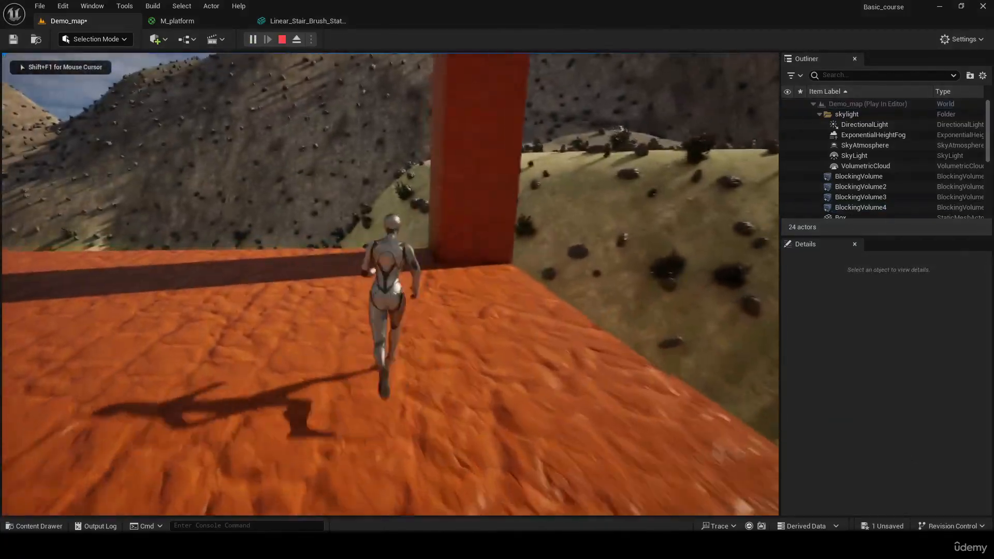
key("w")
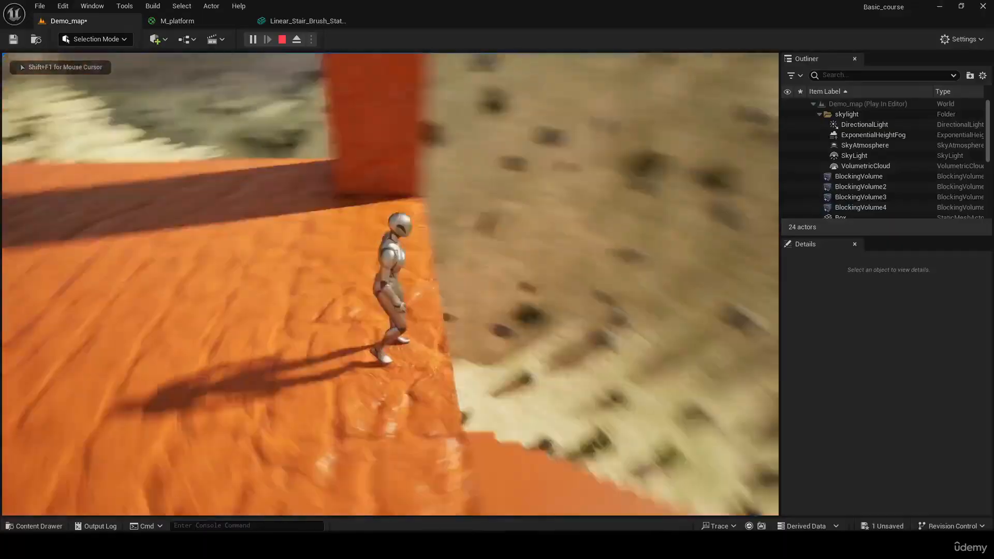
key("w")
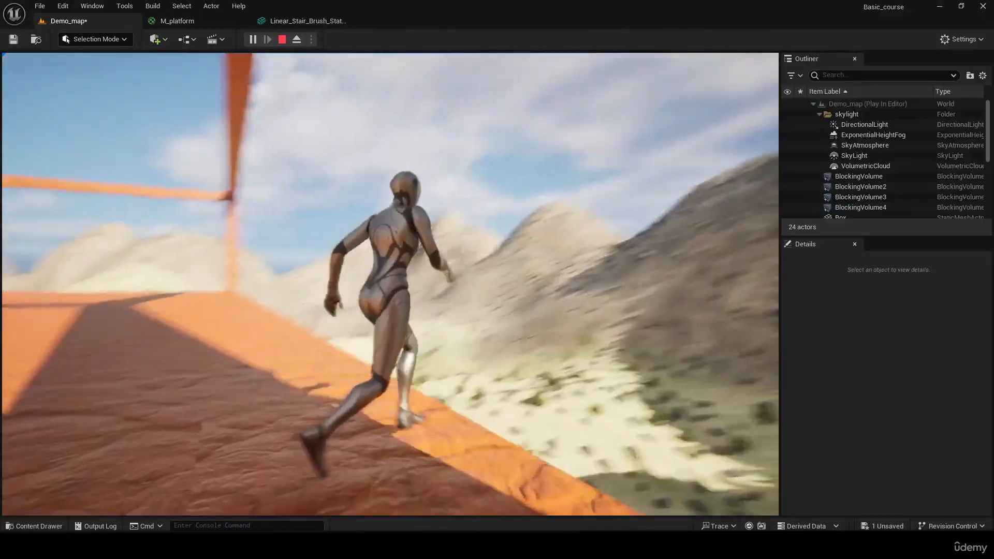
key("w")
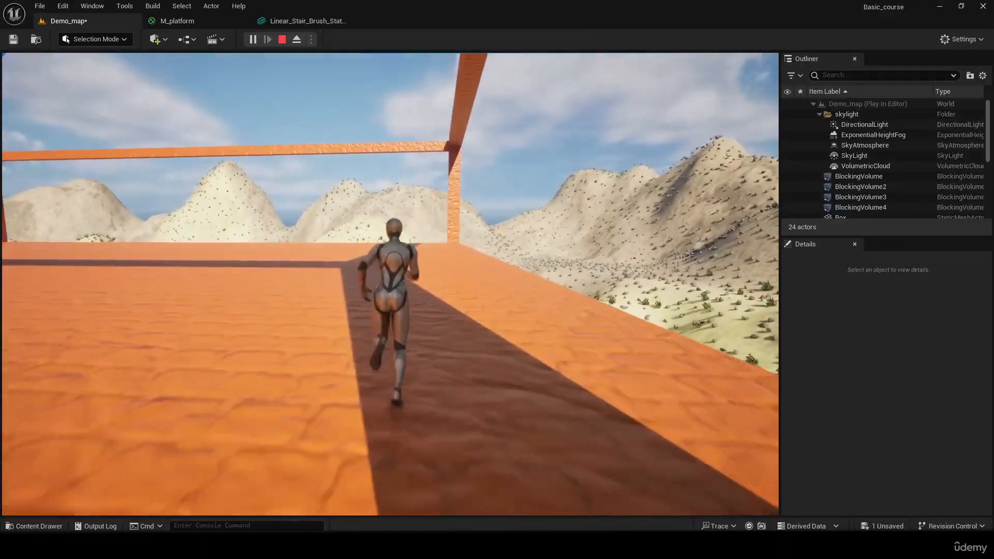
key("w")
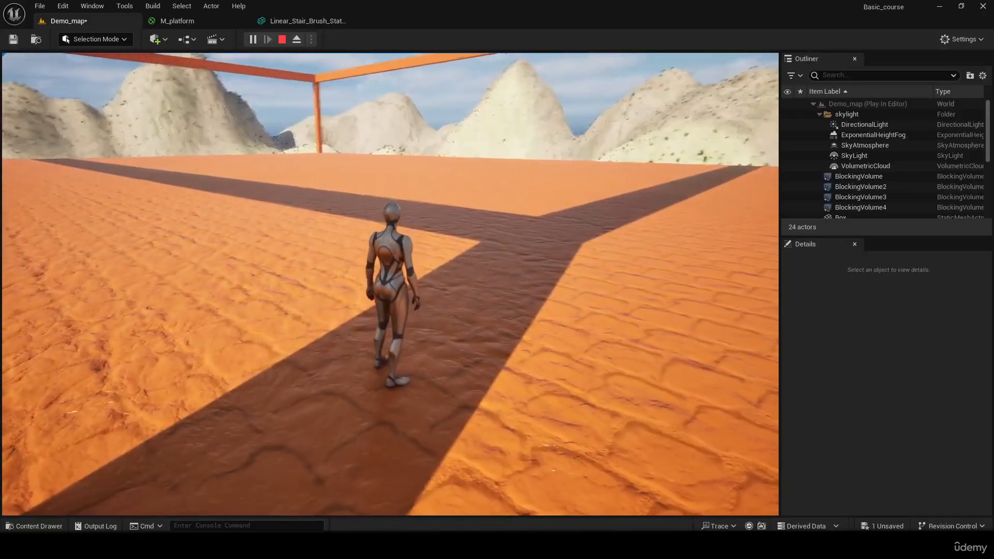
key("Escape")
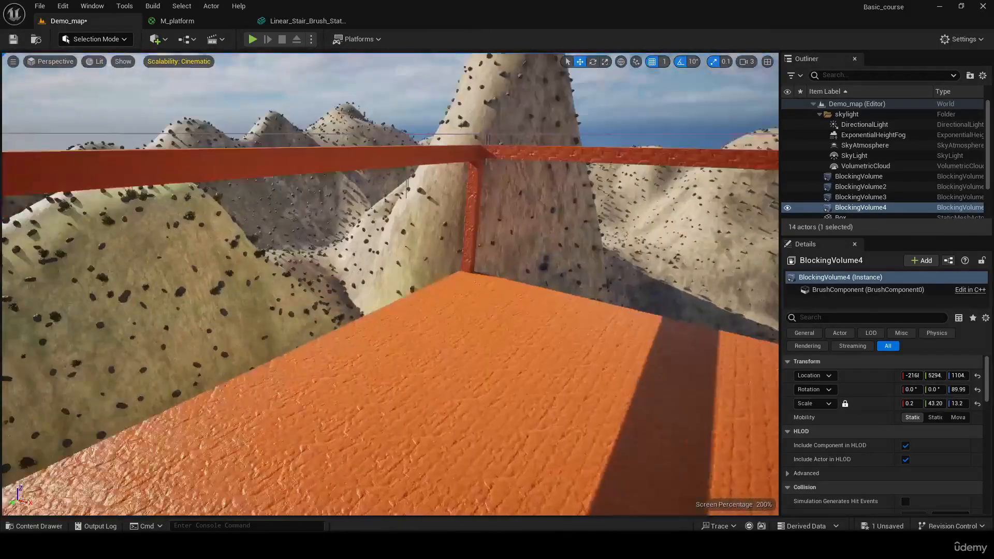
- Rotate the sun's direction in the viewport until it sits low, giving the level a dim pink-purple dusk sky
right_click_drag(391, 283, 254, 282)
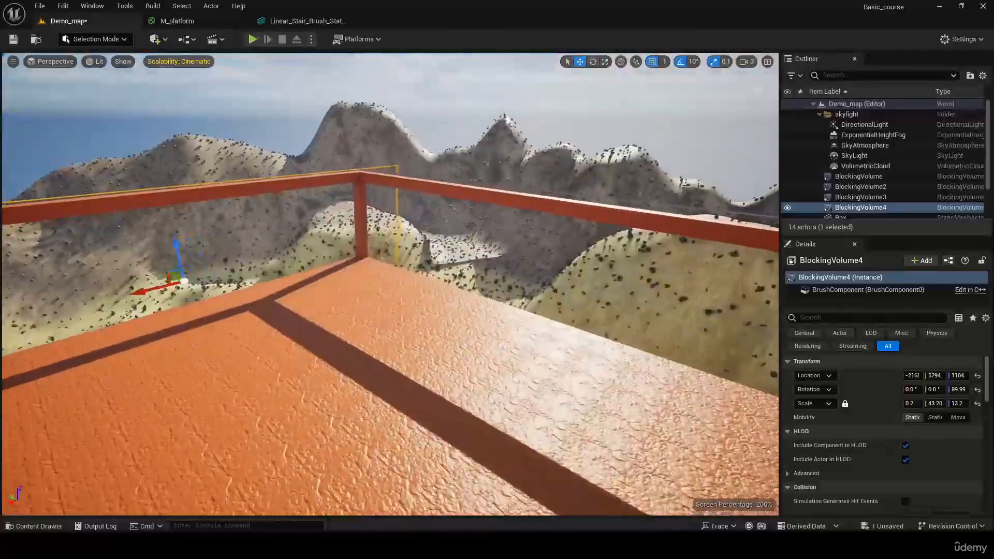
right_click_drag(390, 284, 332, 264)
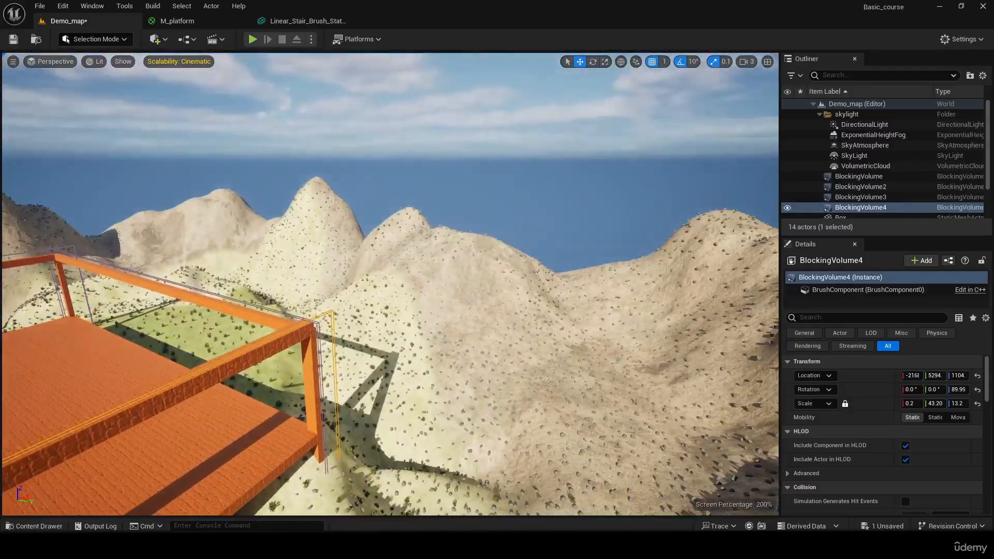
left_click(470, 302)
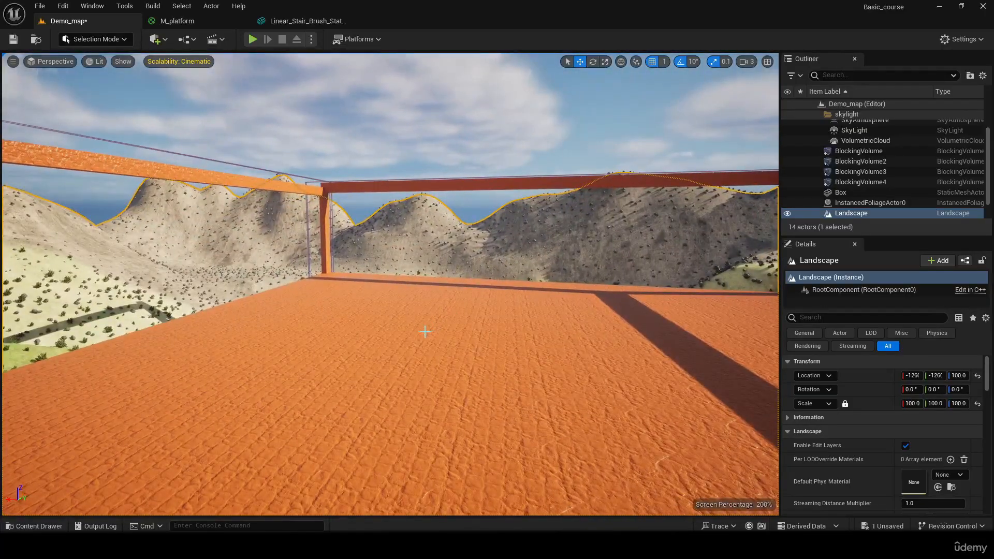
key("ctrl+l")
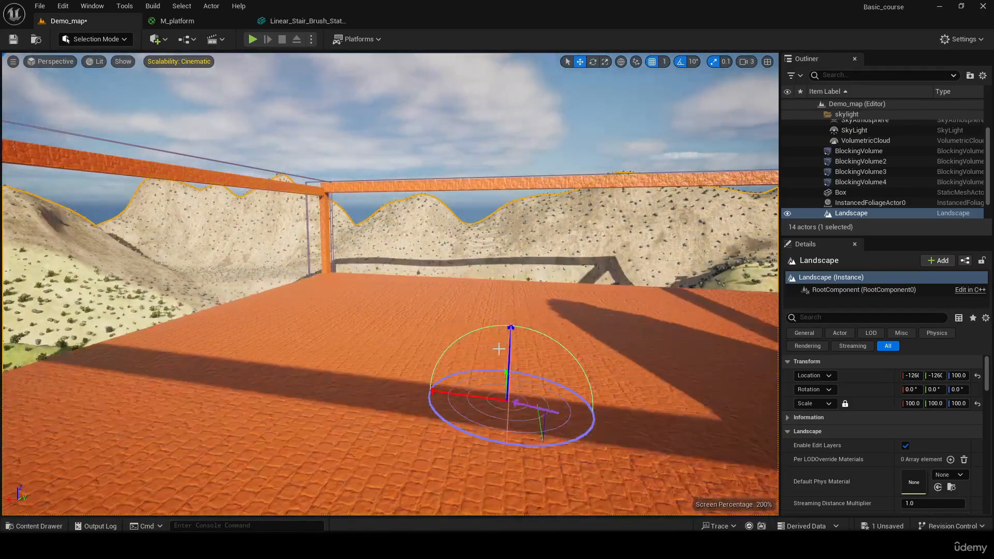
key("ctrl+l")
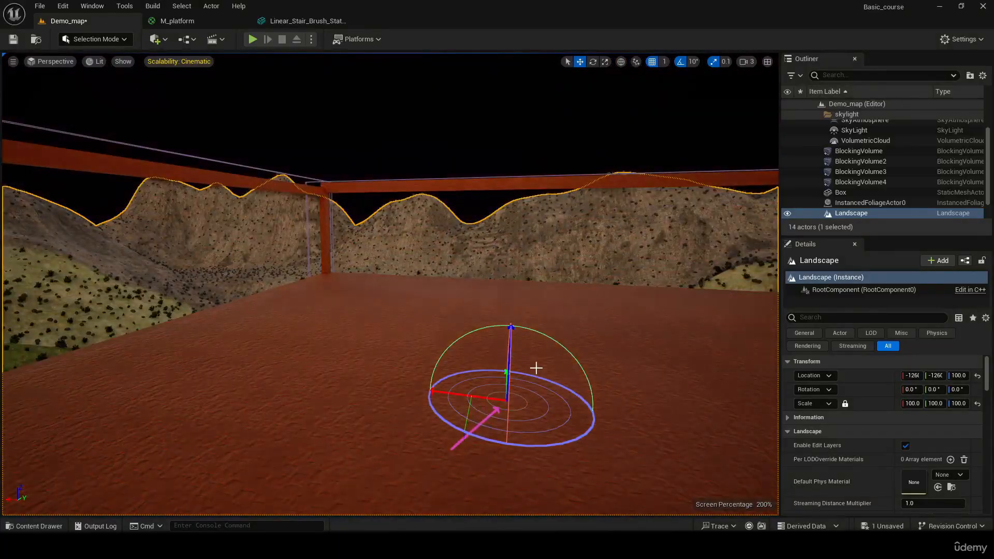
key("ctrl+l")
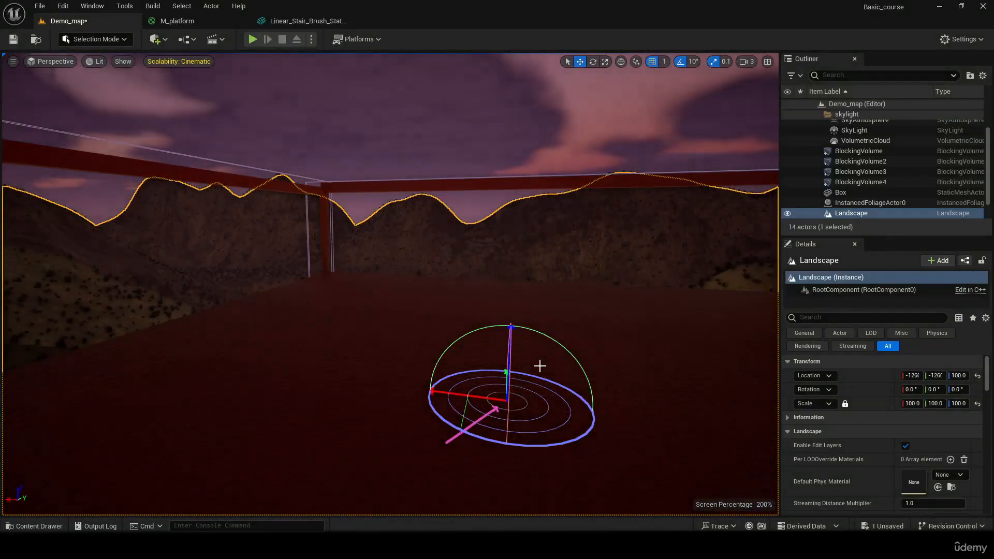
key("ctrl+l")
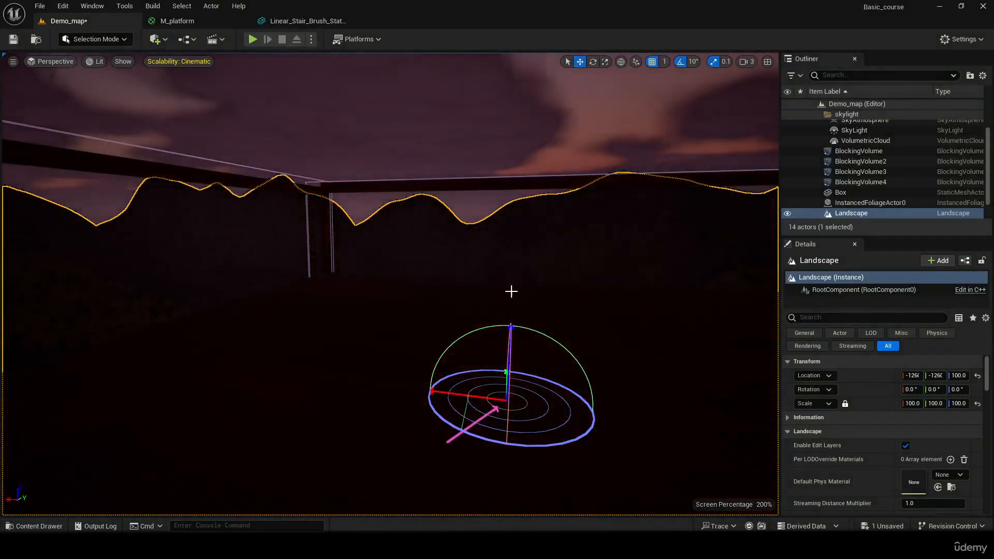
key("ctrl+l")
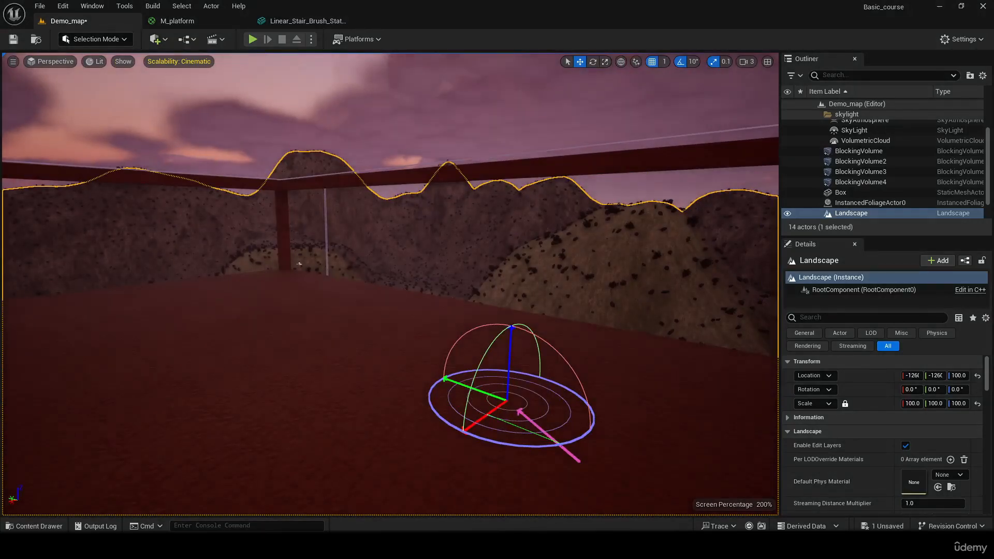
- Examine the platform's floor, frame and surrounding mountains from several angles under the dusk lighting
right_click_drag(573, 269, 521, 286)
right_click_drag(472, 208, 672, 371)
left_click(288, 248)
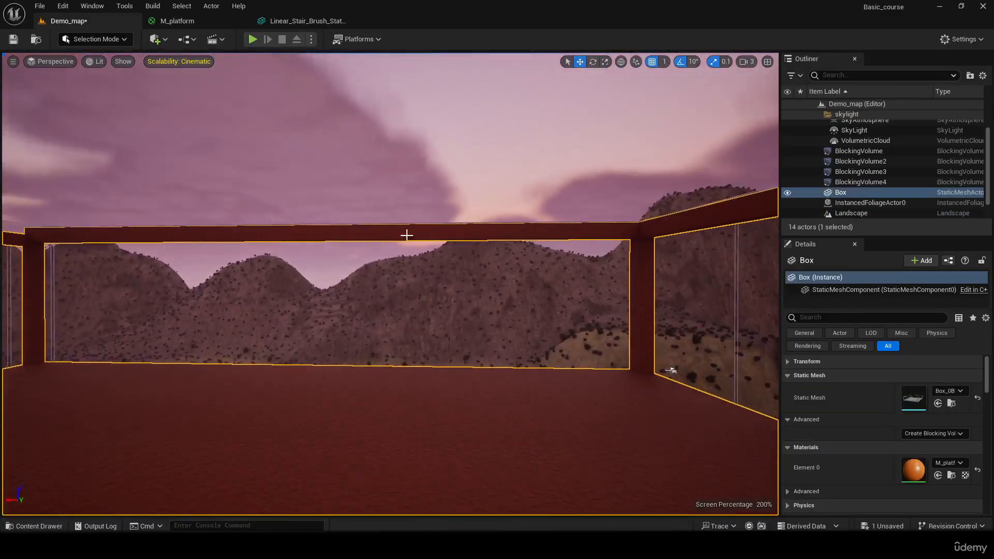
right_click_drag(685, 251, 993, 272)
mouse_move(492, 284)
right_mouse_down()
mouse_move(347, 265)
mouse_move(217, 274)
mouse_move(381, 259)
mouse_move(508, 276)
right_mouse_up()
right_click_drag(678, 252, 677, 252)
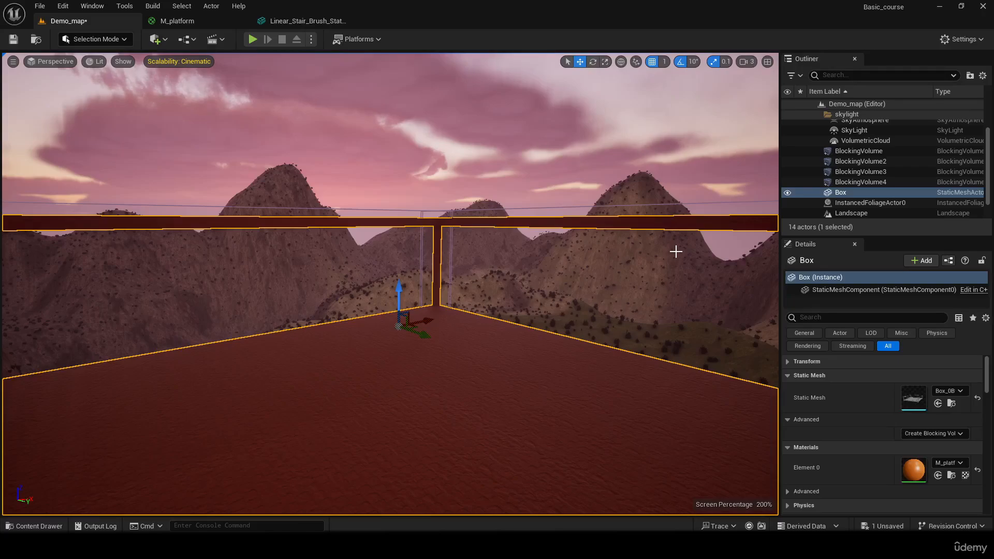
right_click_drag(442, 286, 595, 264)
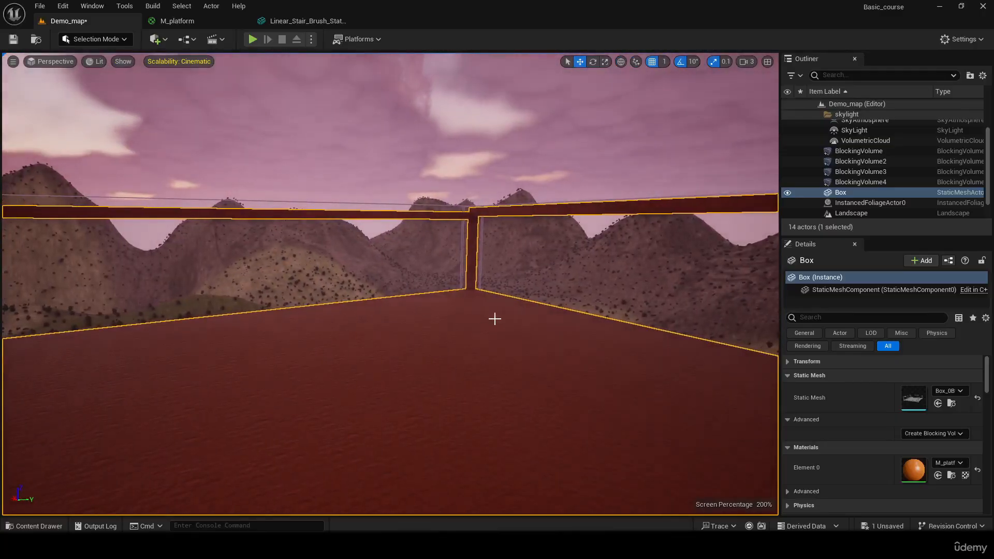
right_click_drag(572, 317, 521, 347)
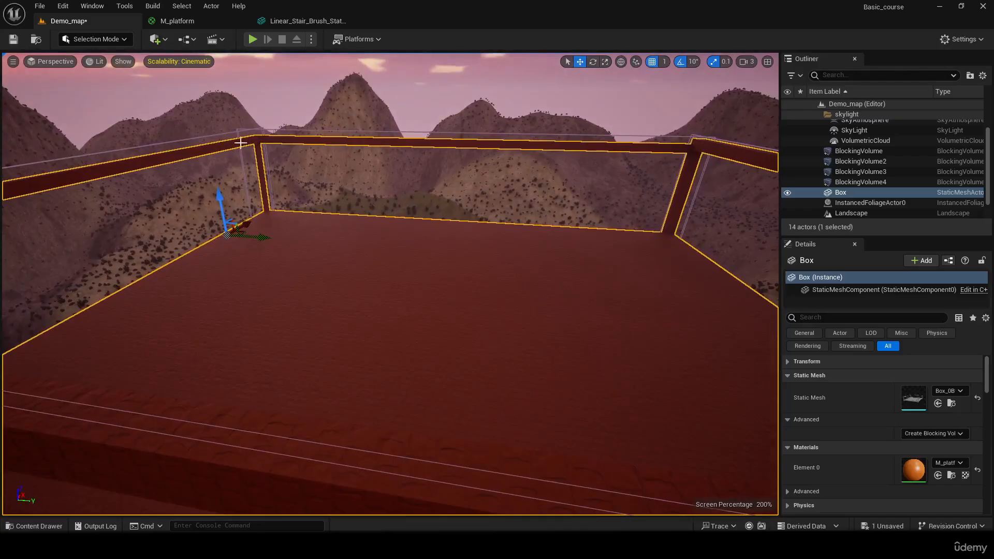
right_click_drag(465, 213, 508, 215)
right_click_drag(487, 276, 612, 261)
right_click_drag(497, 370, 619, 390)
right_click_drag(419, 397, 70, 385)
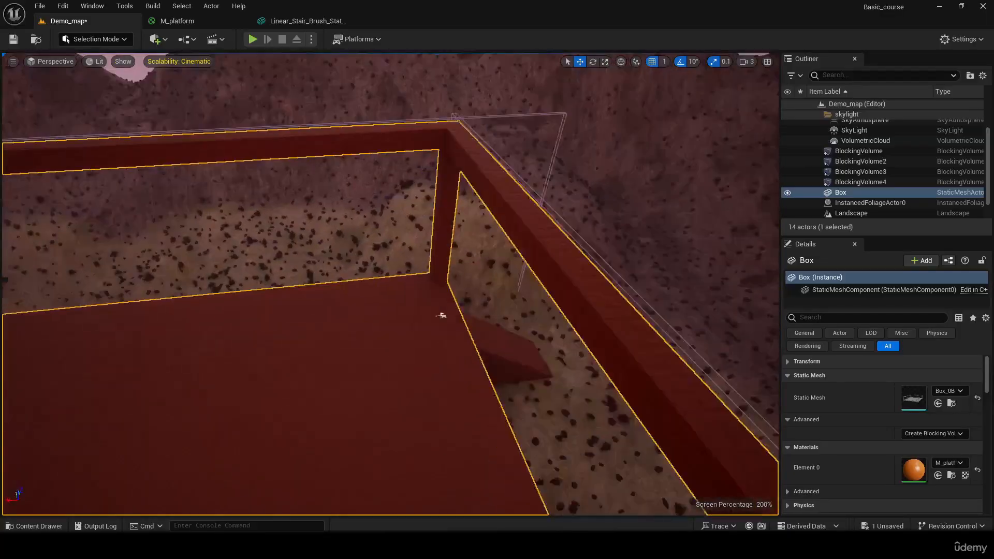
right_click_drag(391, 284, 621, 346)
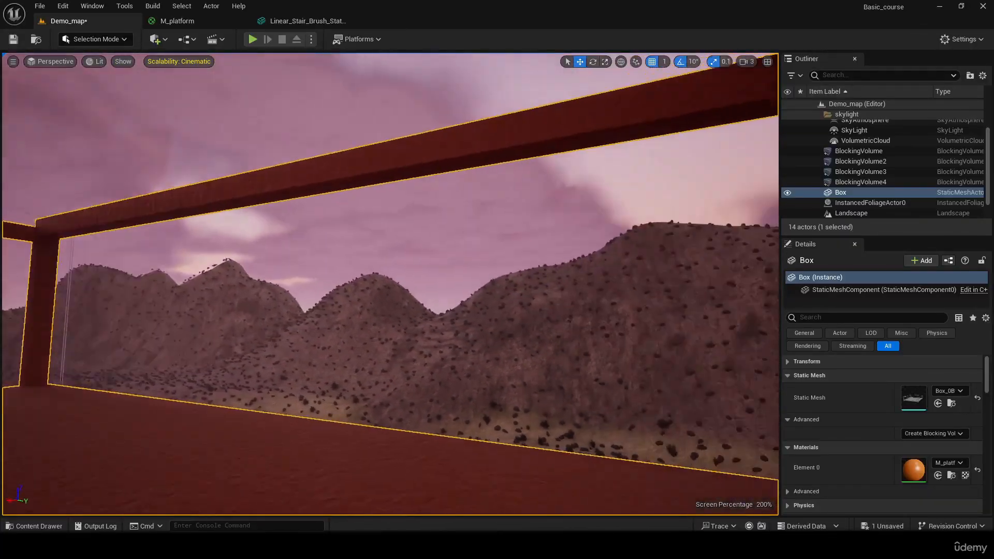
right_click_drag(535, 375, 657, 373)
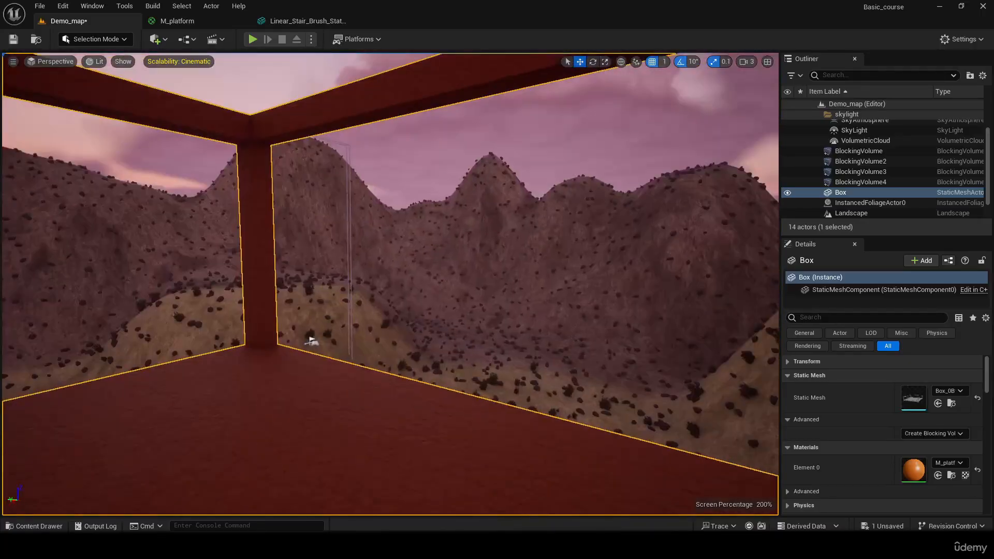
right_click_drag(311, 340, 78, 358)
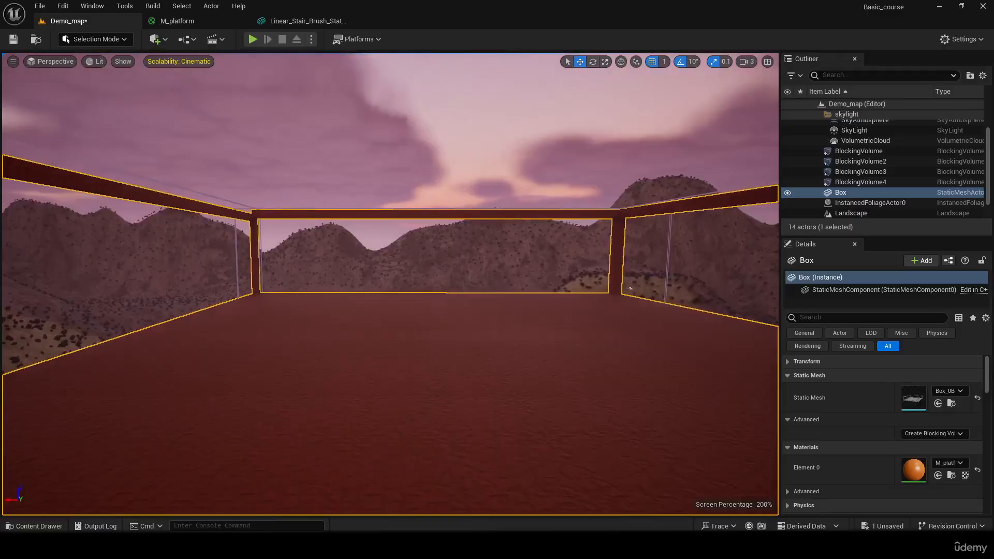
right_click_drag(390, 283, 372, 207)
right_click_drag(442, 399, 513, 393)
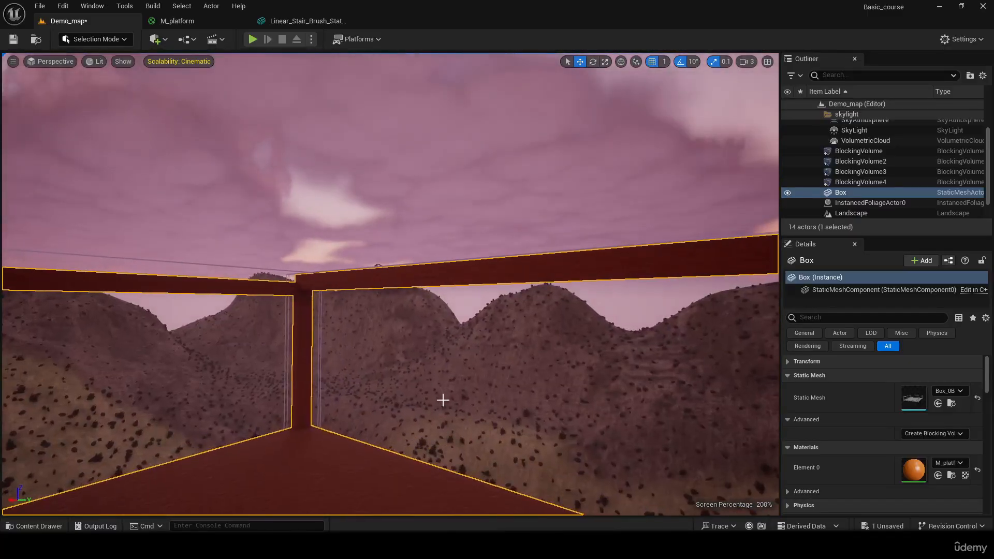
key("ctrl+space")
left_click(483, 208)
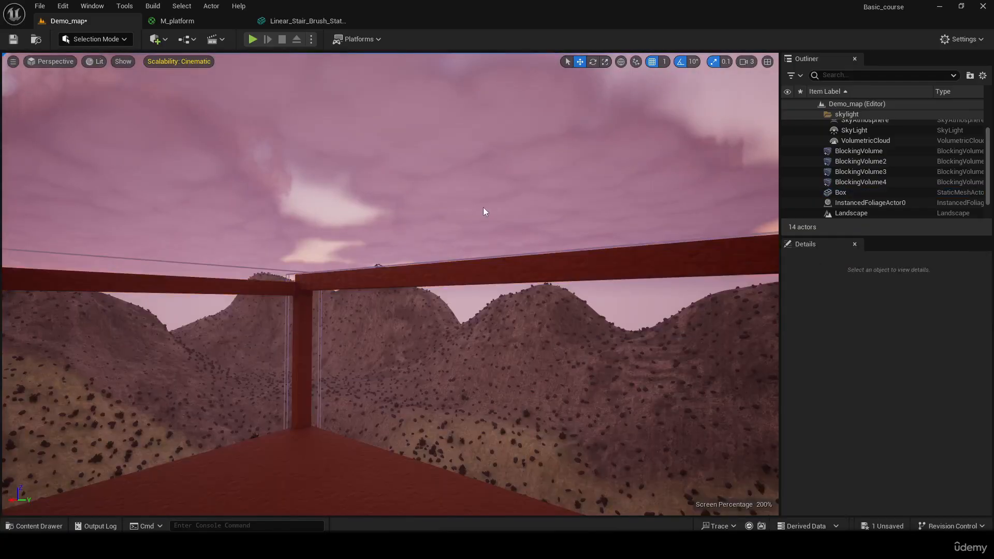
right_click_drag(483, 208, 777, 226)
right_click_drag(363, 259, 286, 320)
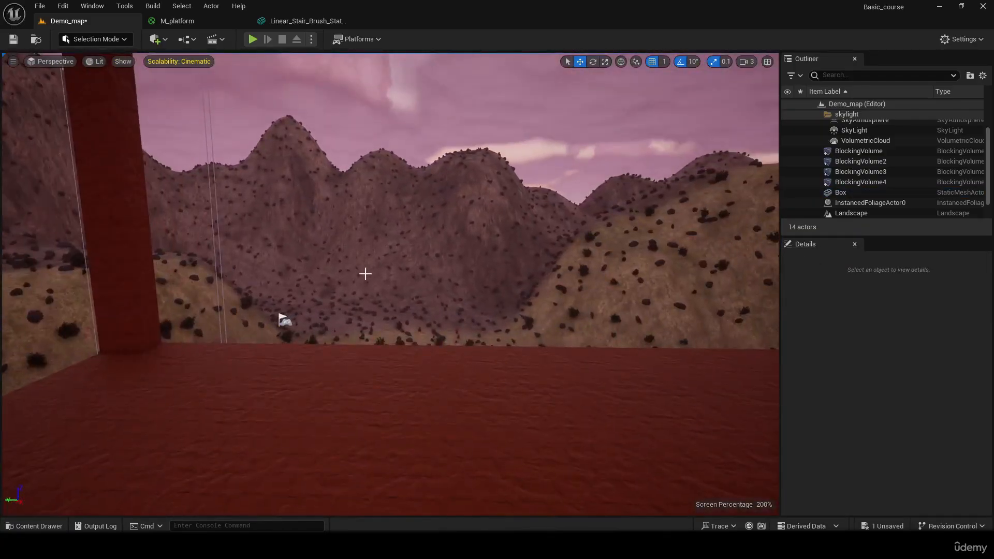
right_click_drag(366, 274, 709, 252)
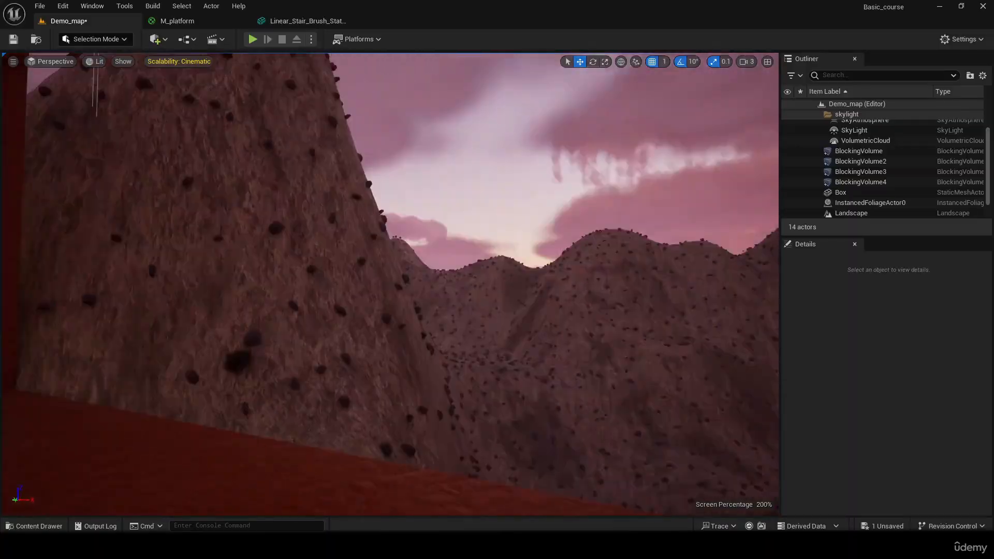
right_click_drag(5, 435, 296, 420)
key("s")
mouse_move(370, 395)
right_mouse_down()
mouse_move(380, 407)
mouse_move(371, 407)
right_mouse_up()
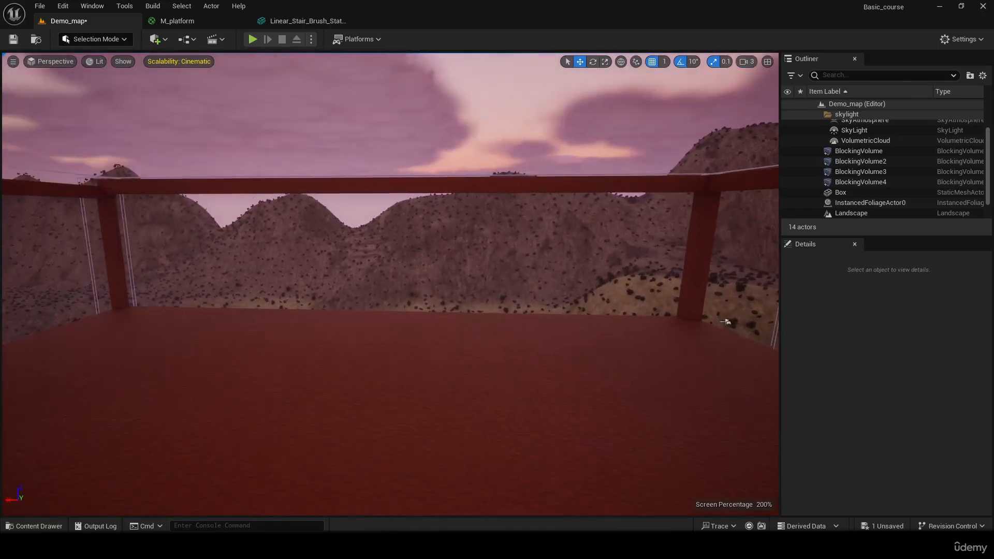
right_click_drag(377, 370, 414, 357)
right_click_drag(616, 255, 395, 359)
key("ctrl+space")
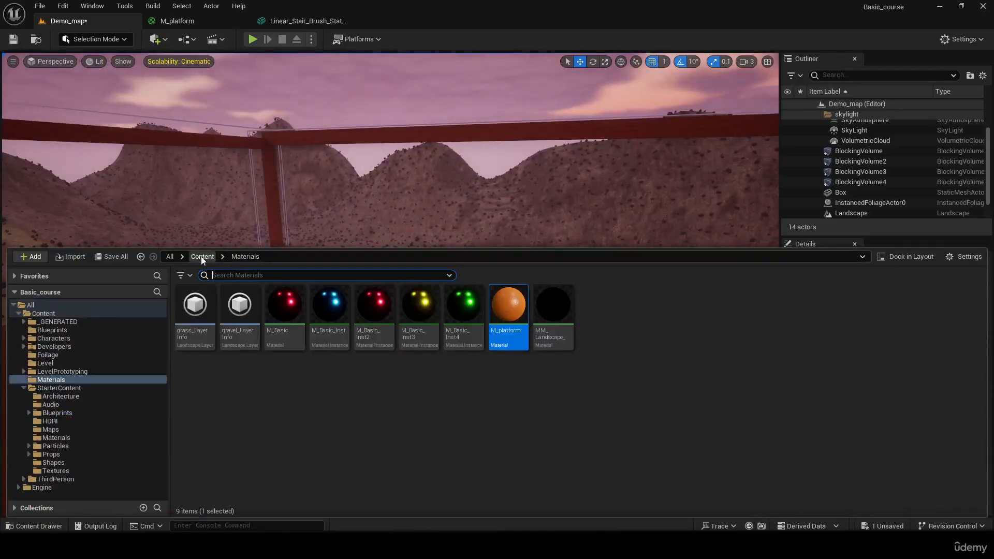
left_click(539, 220)
right_click_drag(539, 220, 165, 282)
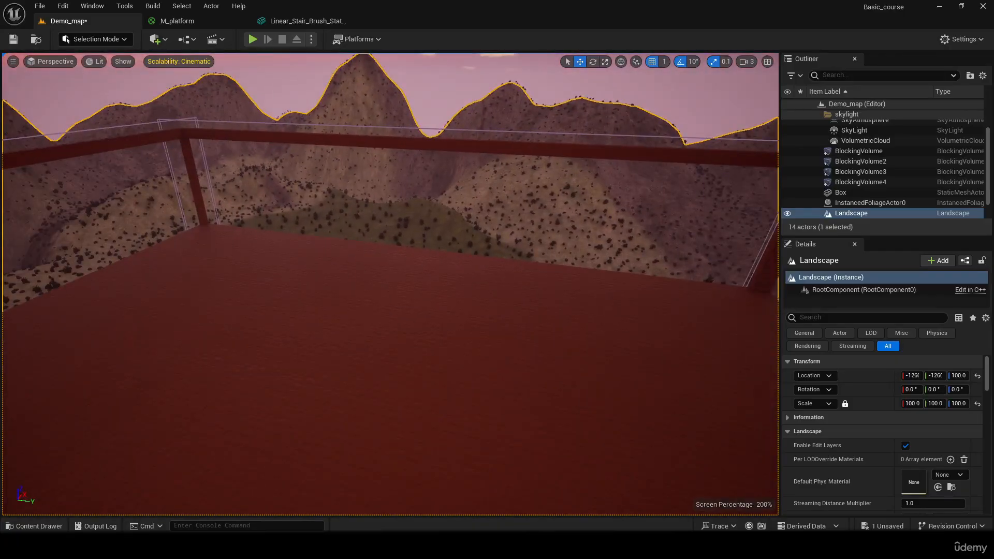
right_click_drag(165, 282, 280, 274)
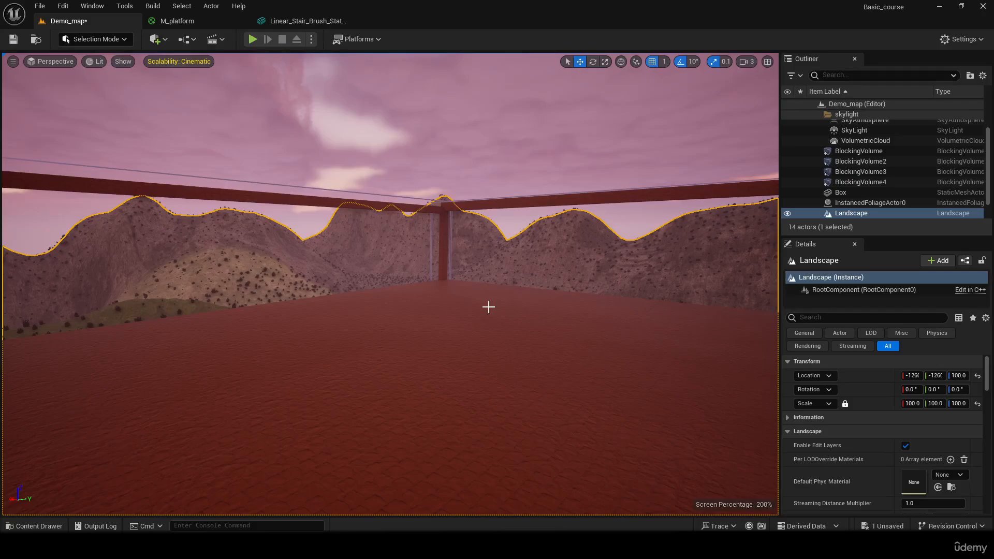
right_click_drag(391, 284, 283, 309)
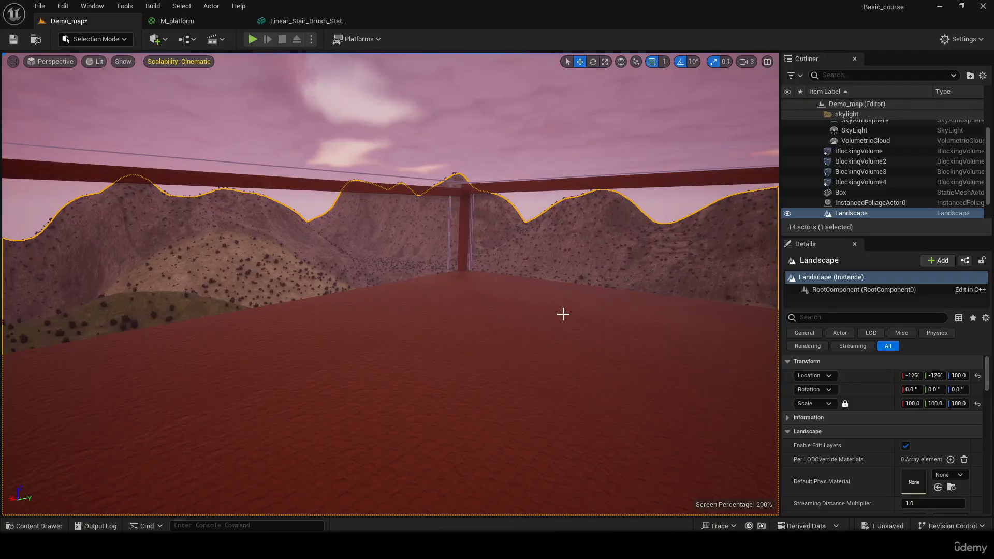
left_click(642, 193)
right_click_drag(485, 160, 725, 187)
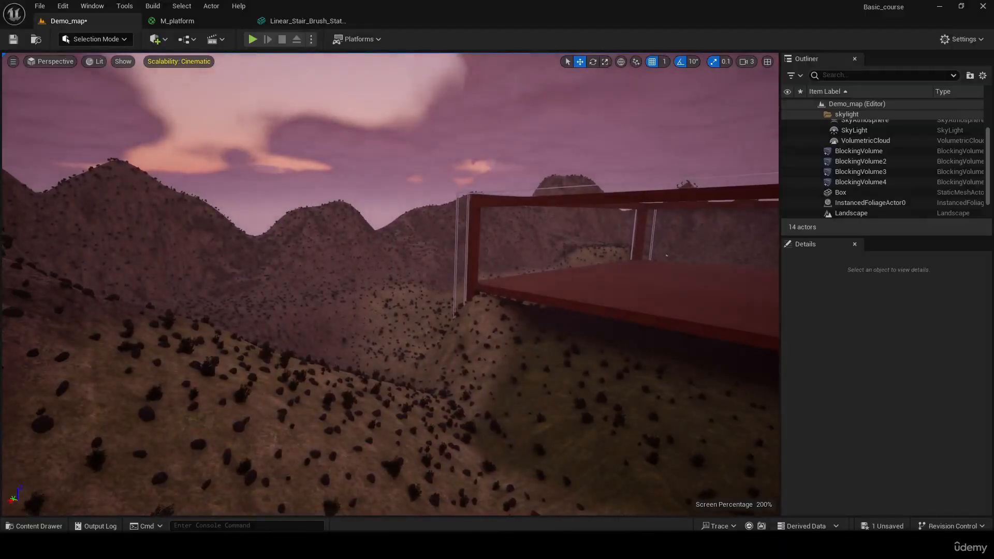
right_click_drag(315, 285, 481, 269)
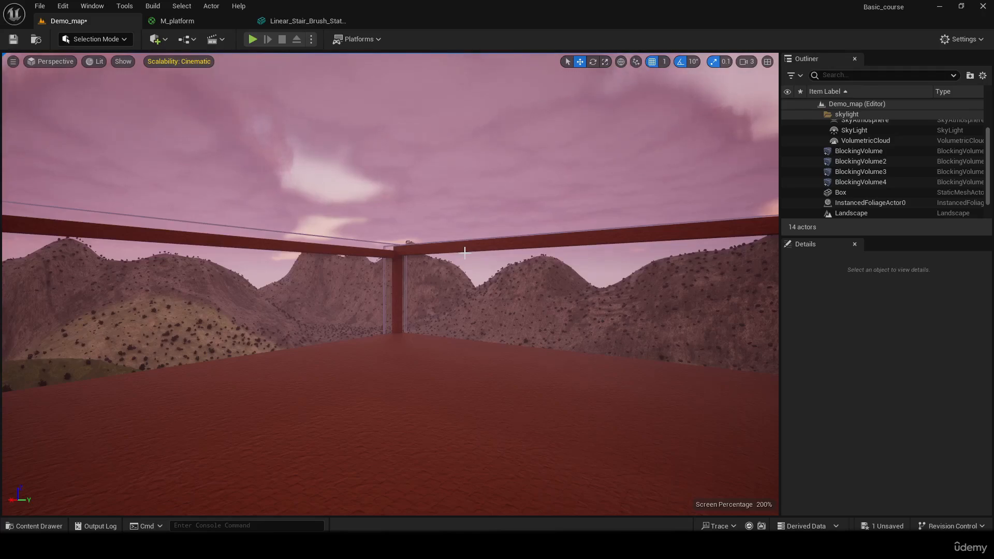
right_click_drag(390, 285, 772, 353)
left_click(292, 318)
left_click(448, 249)
right_click_drag(448, 249, 575, 189)
left_click(511, 231)
right_click_drag(391, 284, 495, 305)
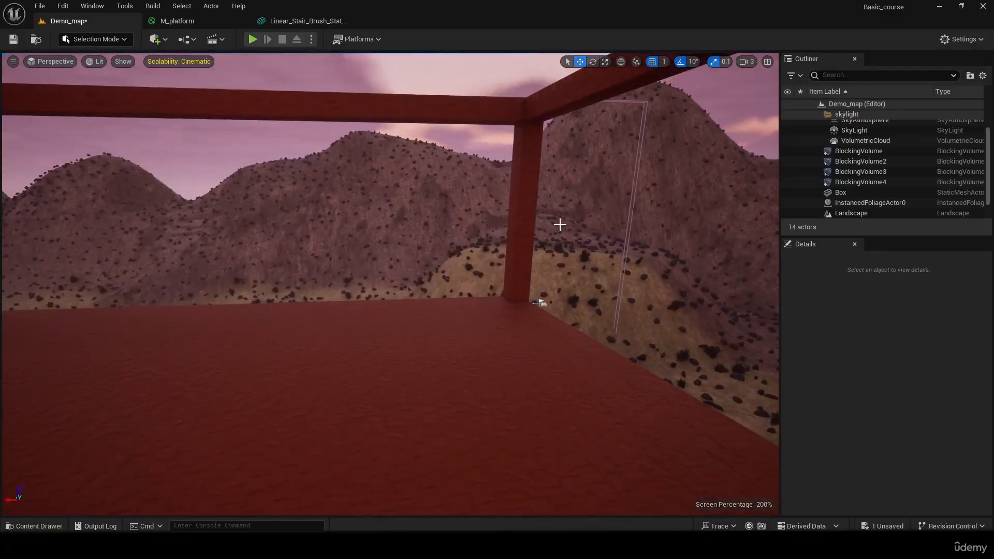
right_click_drag(517, 212, 765, 325)
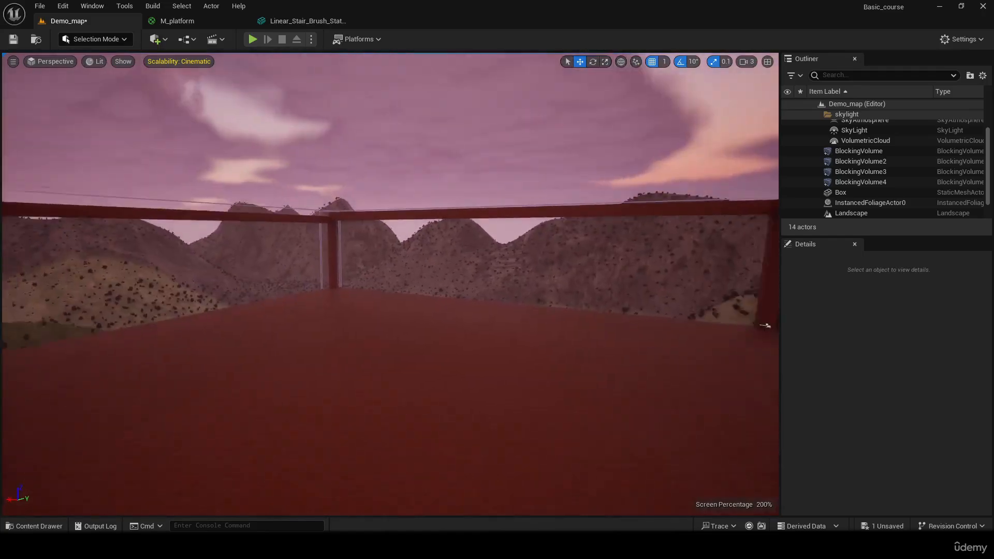
right_click_drag(495, 306, 451, 133)
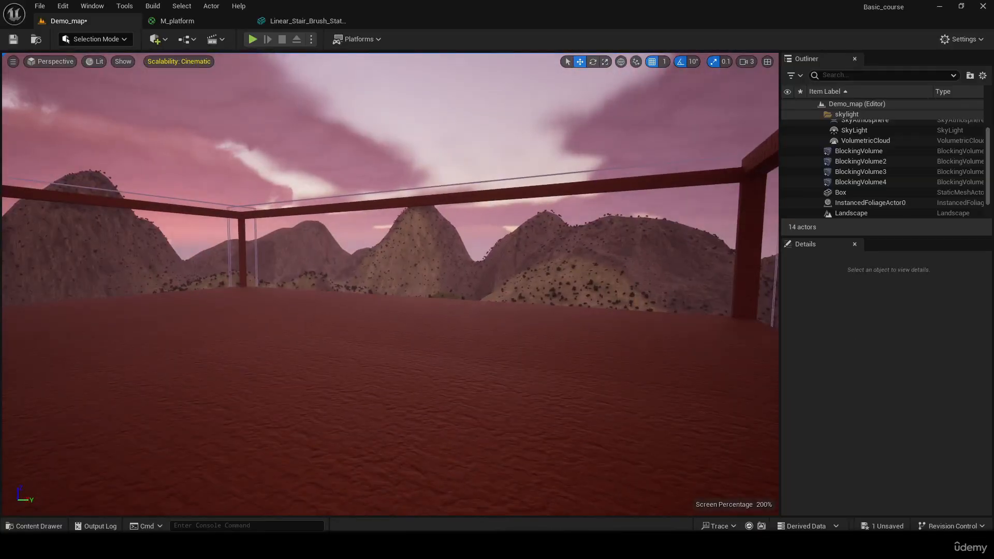